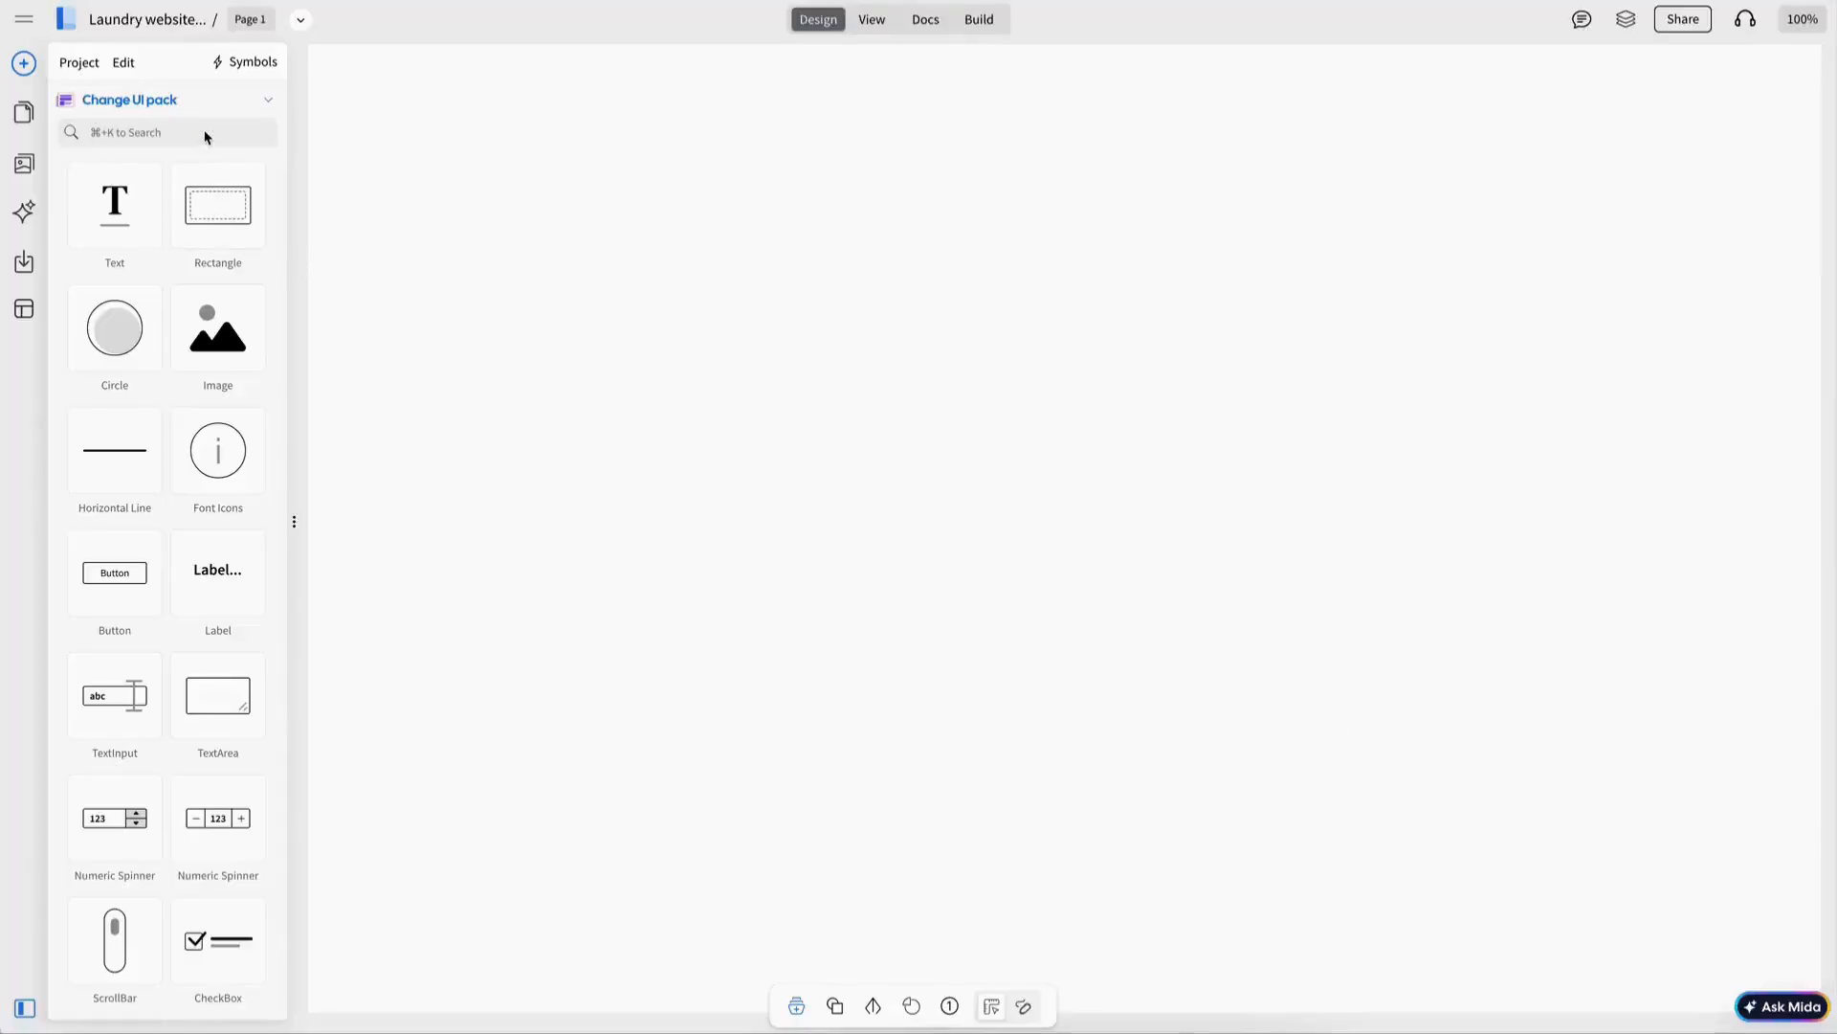
Focus the component library search box to look for the browser frame.
{"action": "left_click", "coordinate": [205, 133]}
Add a browser frame with a dark navy header and Urbanist font.
{"action": "type", "text": "bro"}
{"action": "left_click_drag", "start_coordinate": [144, 205], "coordinate": [593, 161]}
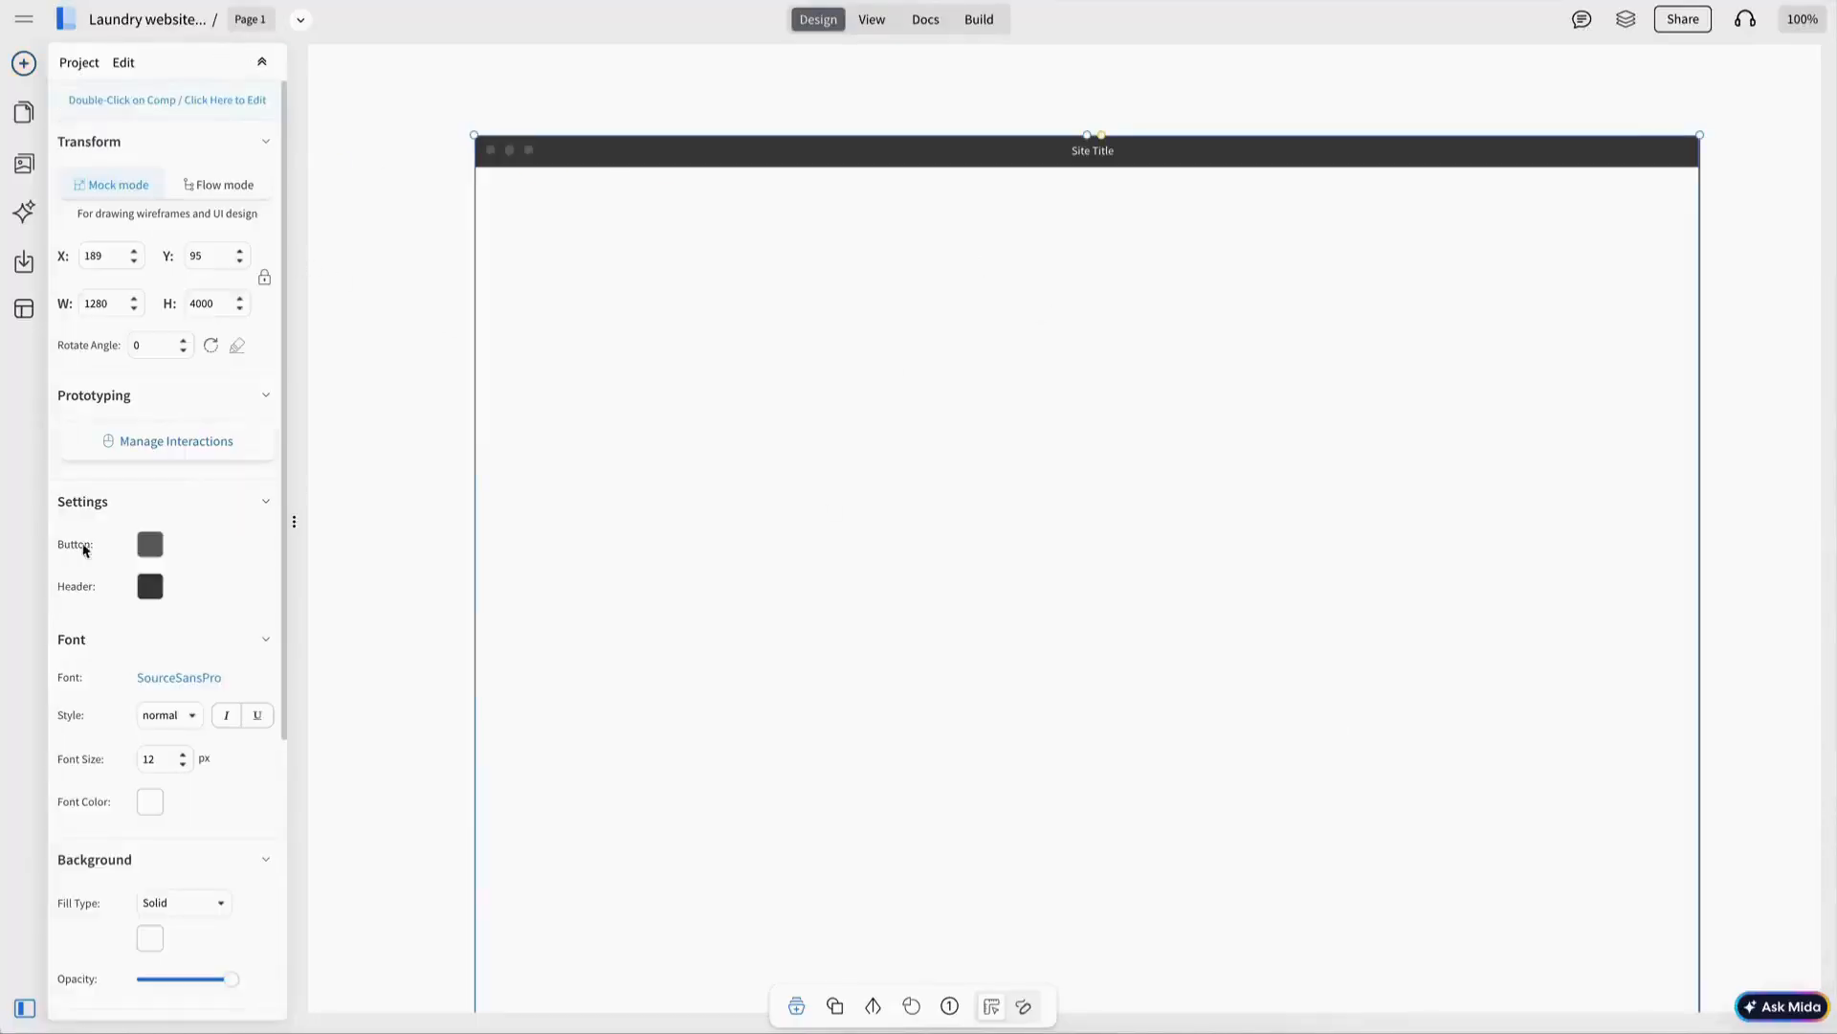
{"action": "left_click", "coordinate": [151, 586]}
{"action": "left_click", "coordinate": [268, 657]}
{"action": "left_click", "coordinate": [160, 677]}
{"action": "left_click", "coordinate": [364, 369]}
{"action": "left_click_drag", "start_coordinate": [916, 545], "coordinate": [896, 529]}
{"action": "left_click", "coordinate": [369, 296]}
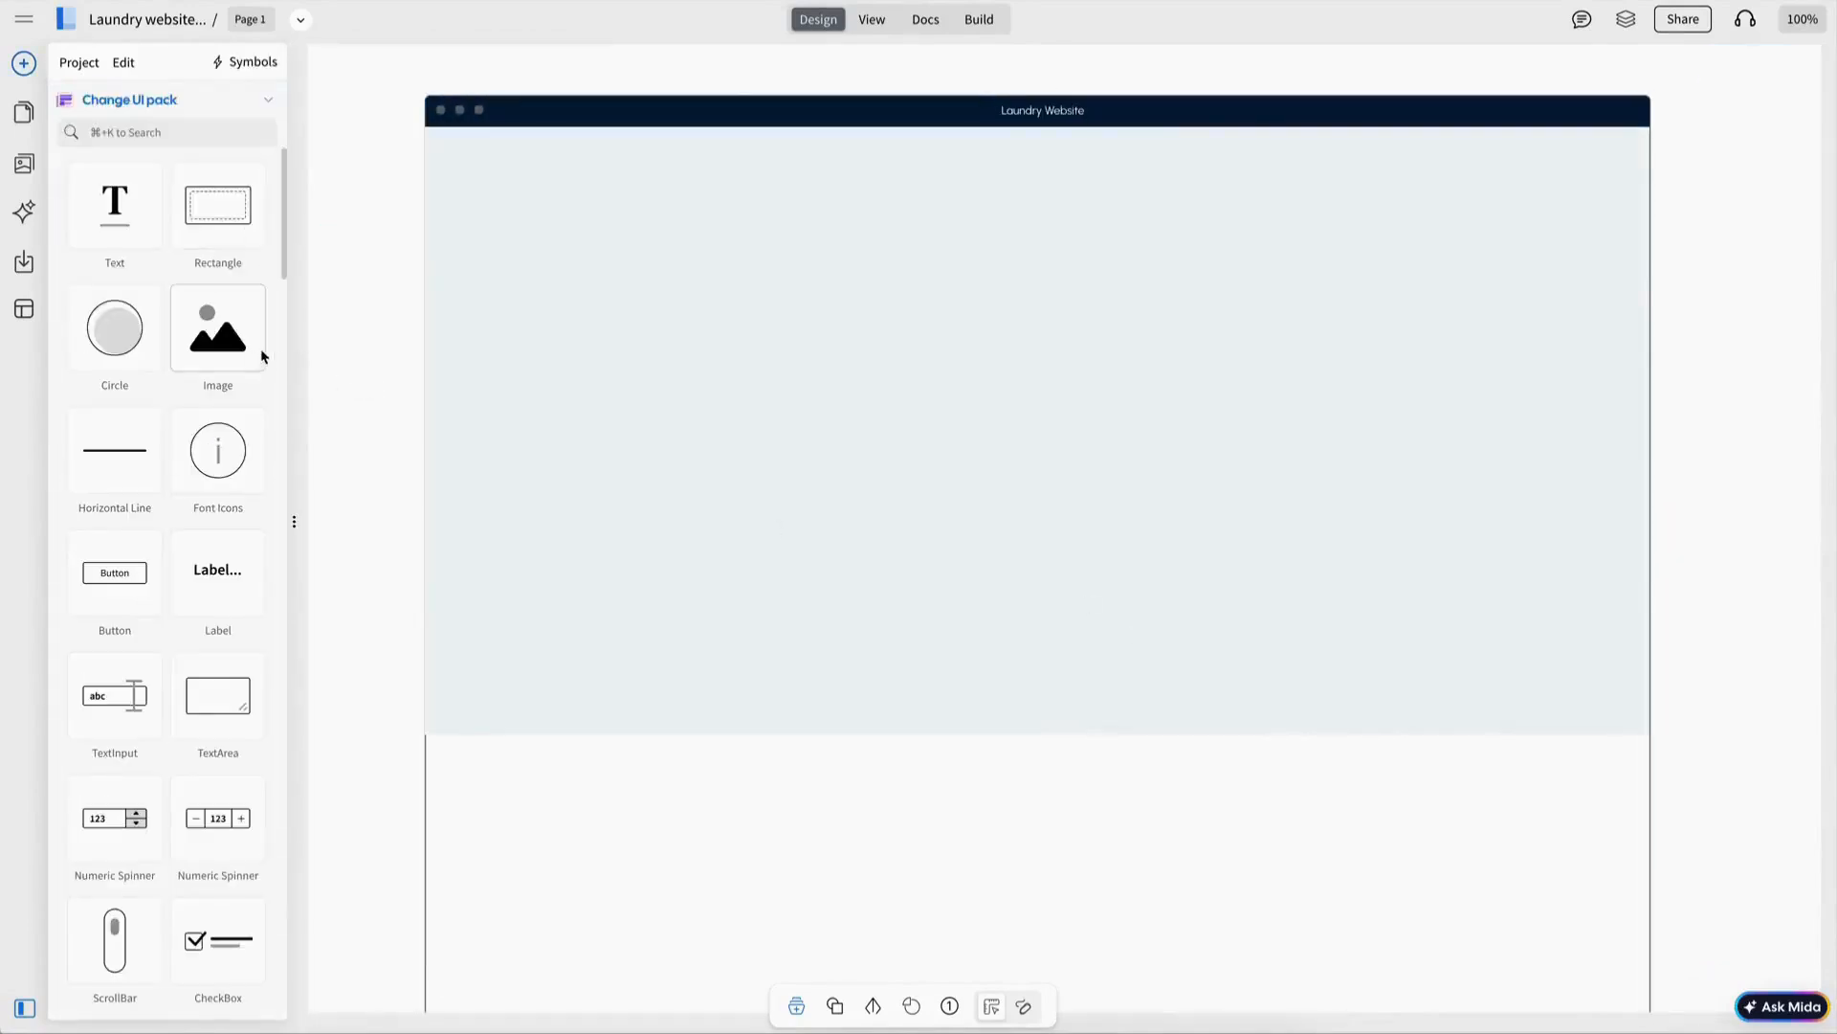
Place an image placeholder as the logo in the header's top-left corner.
{"action": "left_click_drag", "start_coordinate": [262, 354], "coordinate": [540, 188]}
{"action": "left_click_drag", "start_coordinate": [541, 187], "coordinate": [533, 180]}
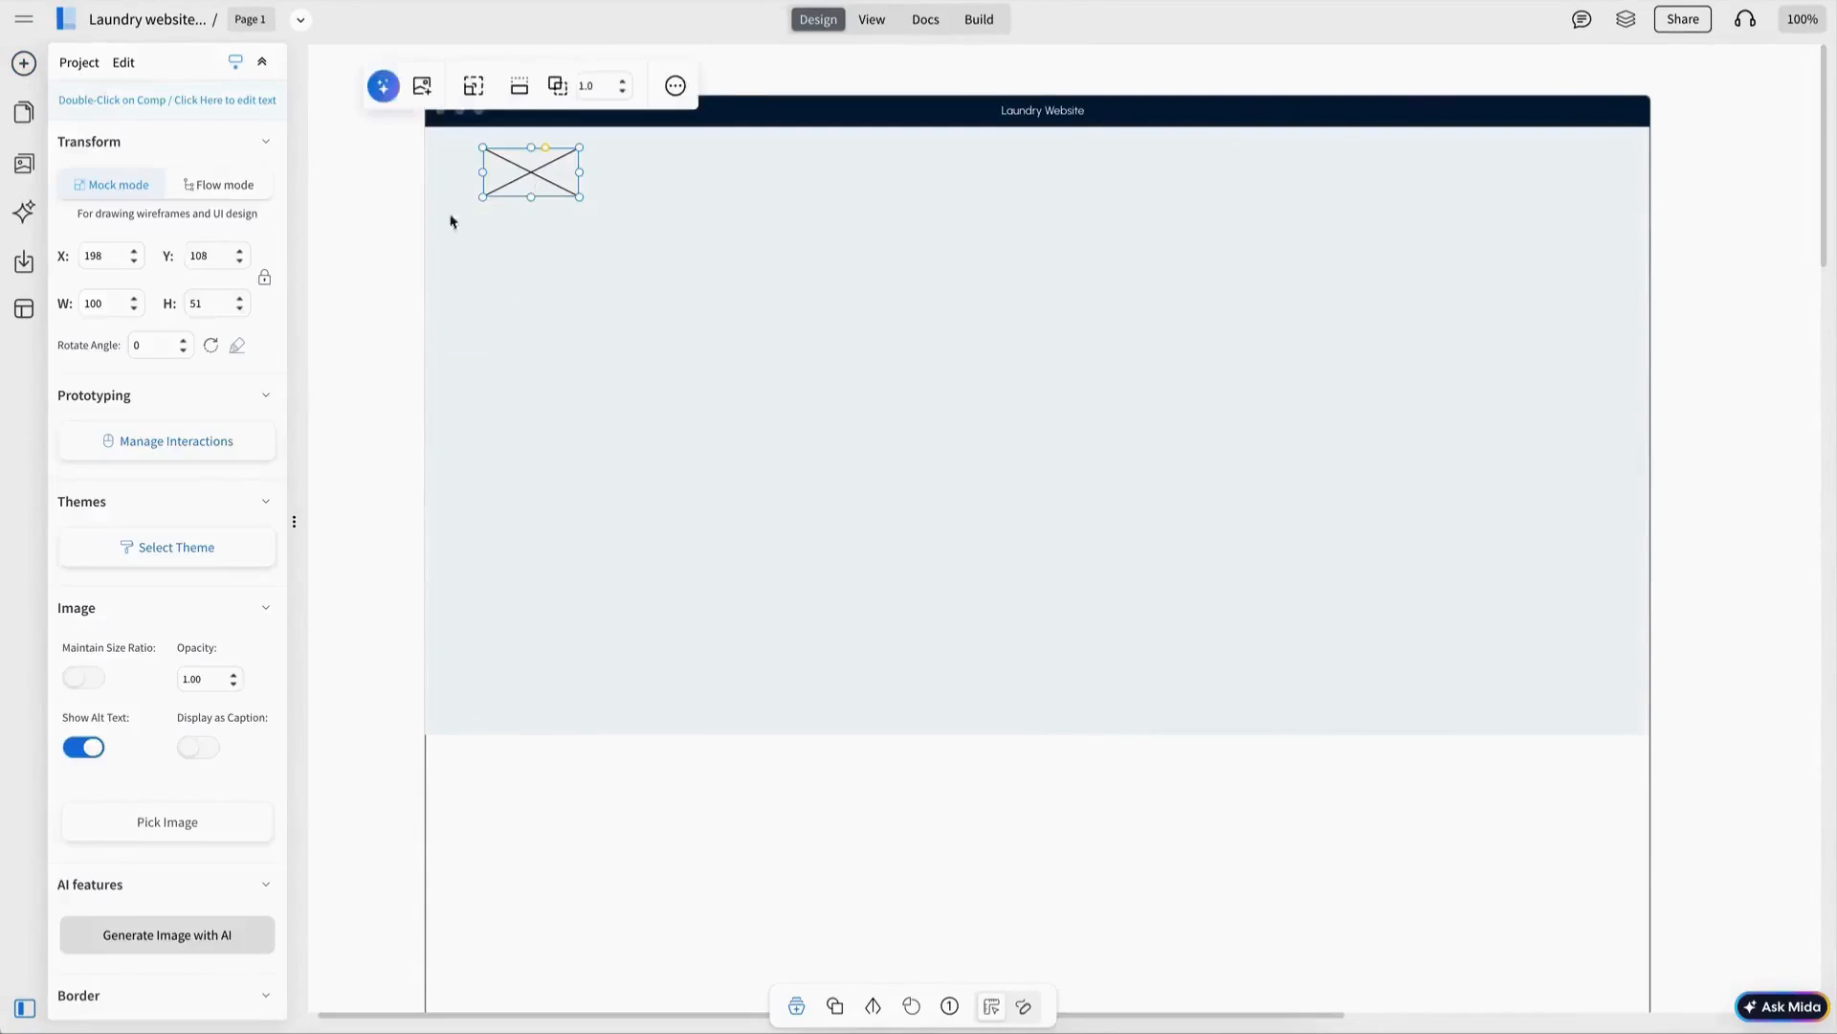
{"action": "left_click", "coordinate": [373, 182]}
{"action": "left_click", "coordinate": [151, 104]}
{"action": "left_click", "coordinate": [321, 105]}
Add a menu bar to the header with Home and About Us navigation items.
{"action": "left_click", "coordinate": [156, 132]}
{"action": "type", "text": "menu"}
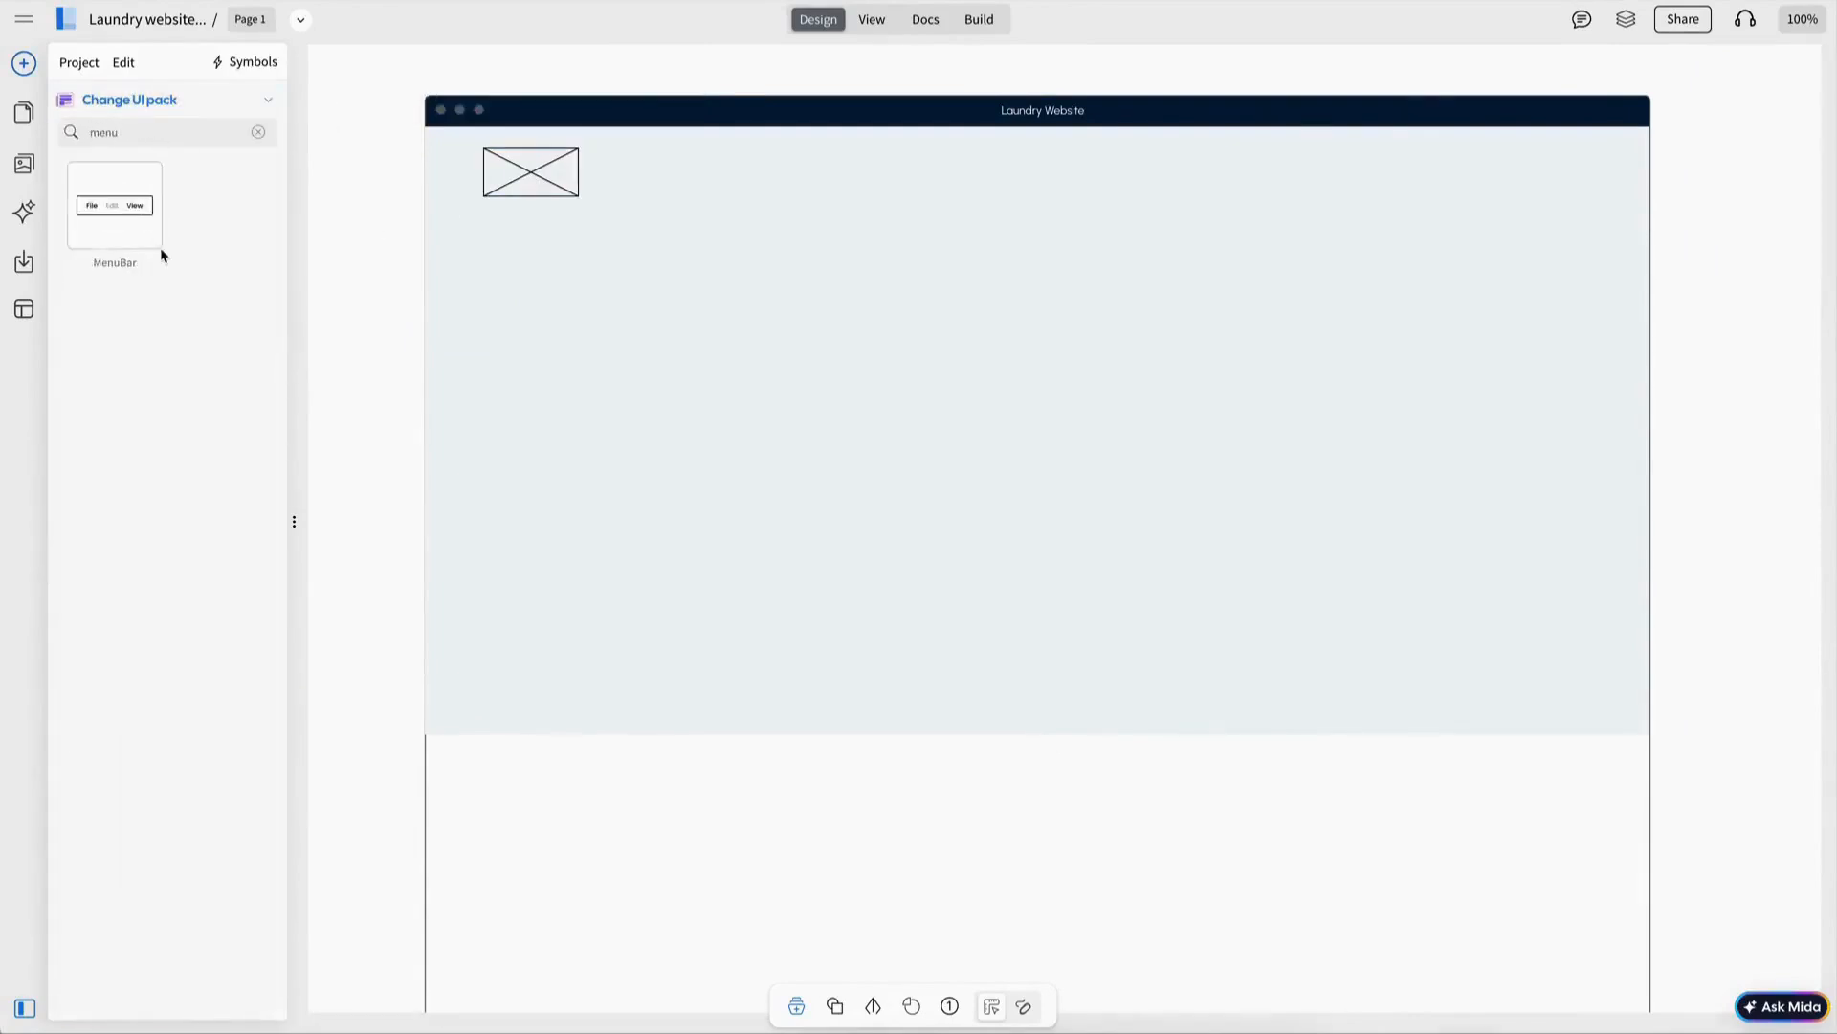
{"action": "left_click_drag", "start_coordinate": [119, 206], "coordinate": [1109, 173]}
{"action": "scroll", "coordinate": [184, 629], "scroll_direction": "down", "scroll_amount": 3}
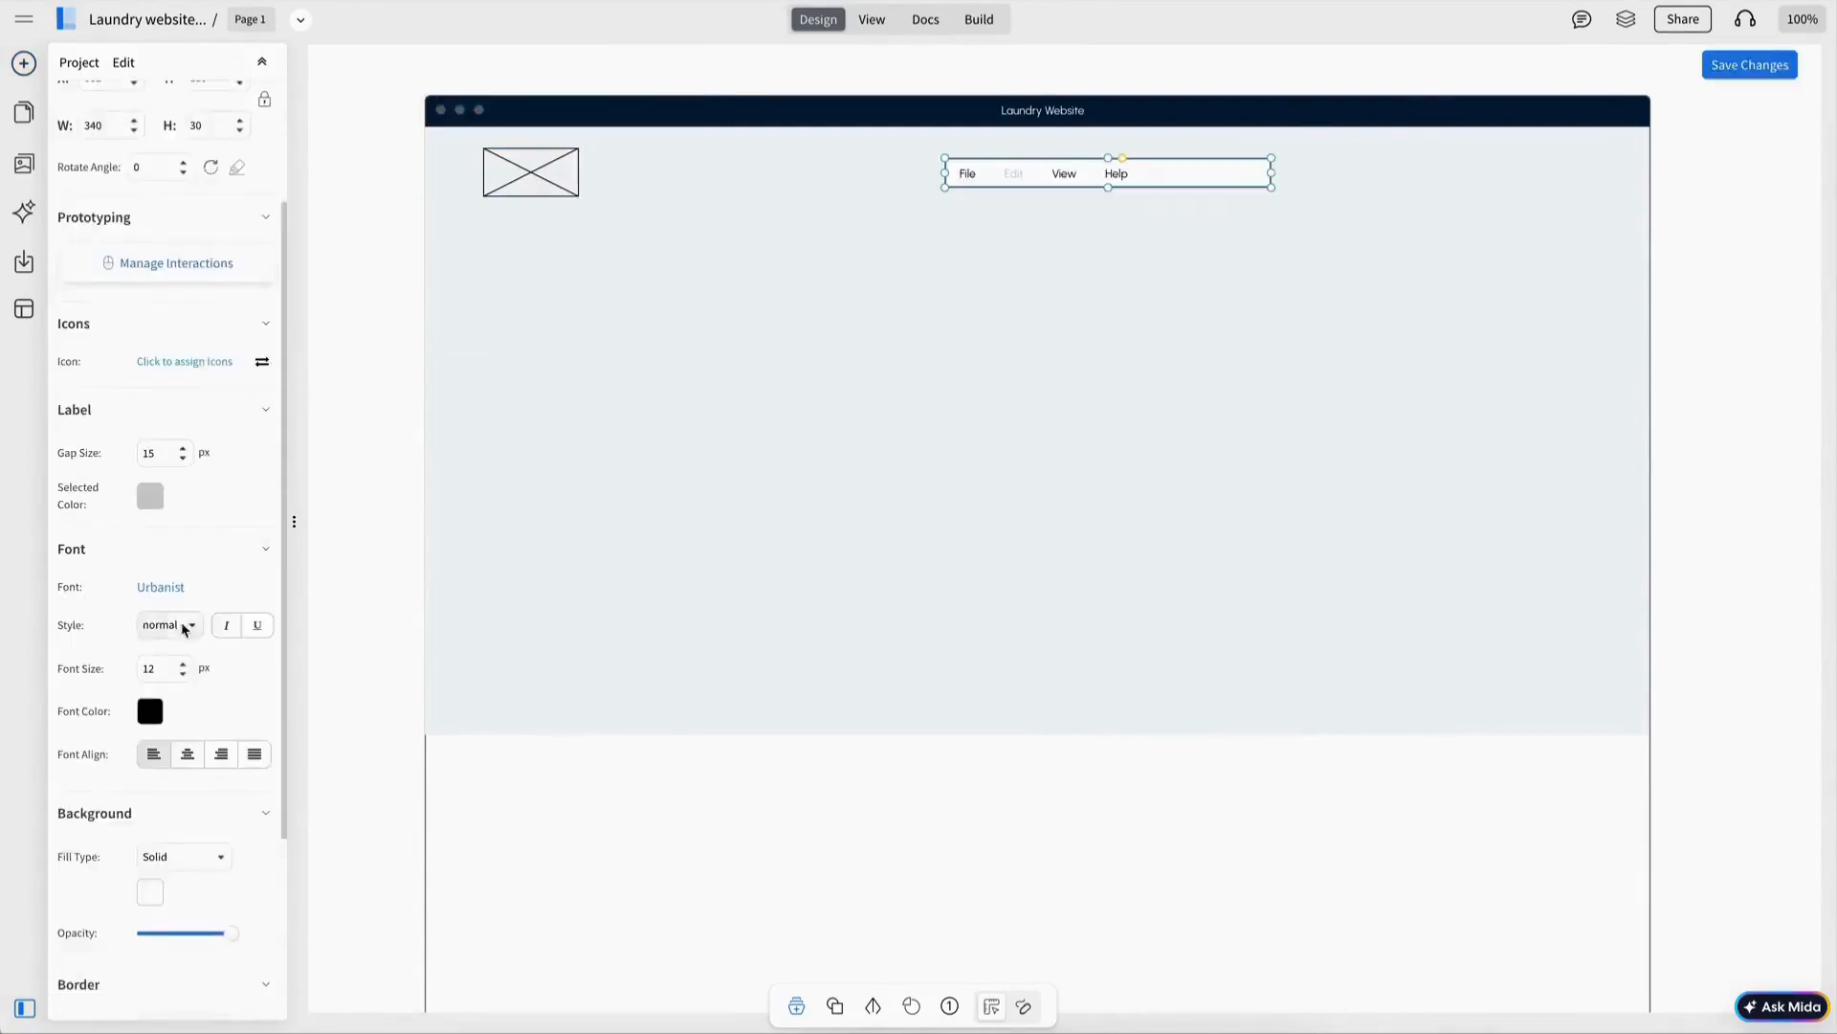
{"action": "scroll", "coordinate": [184, 628], "scroll_direction": "down", "scroll_amount": 3}
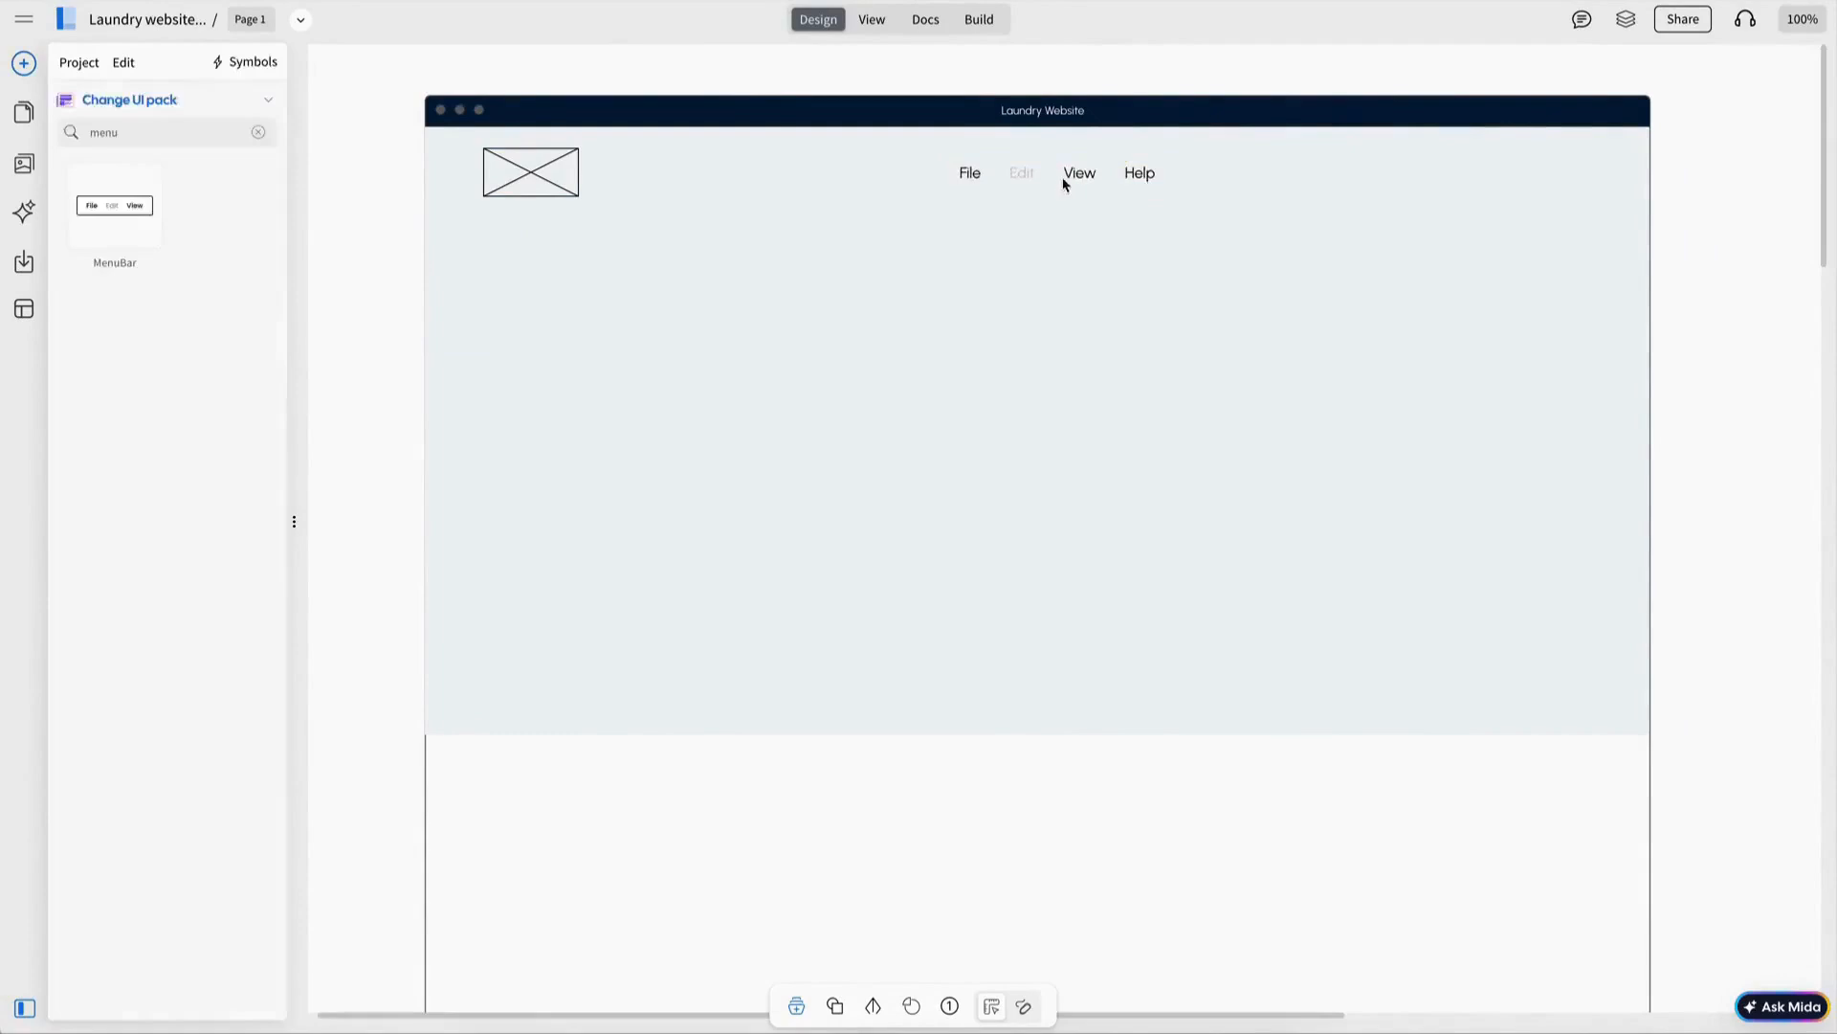
{"action": "double_click", "coordinate": [1066, 180]}
{"action": "type", "text": "Home,"}
{"action": "type", "text": "About U"}
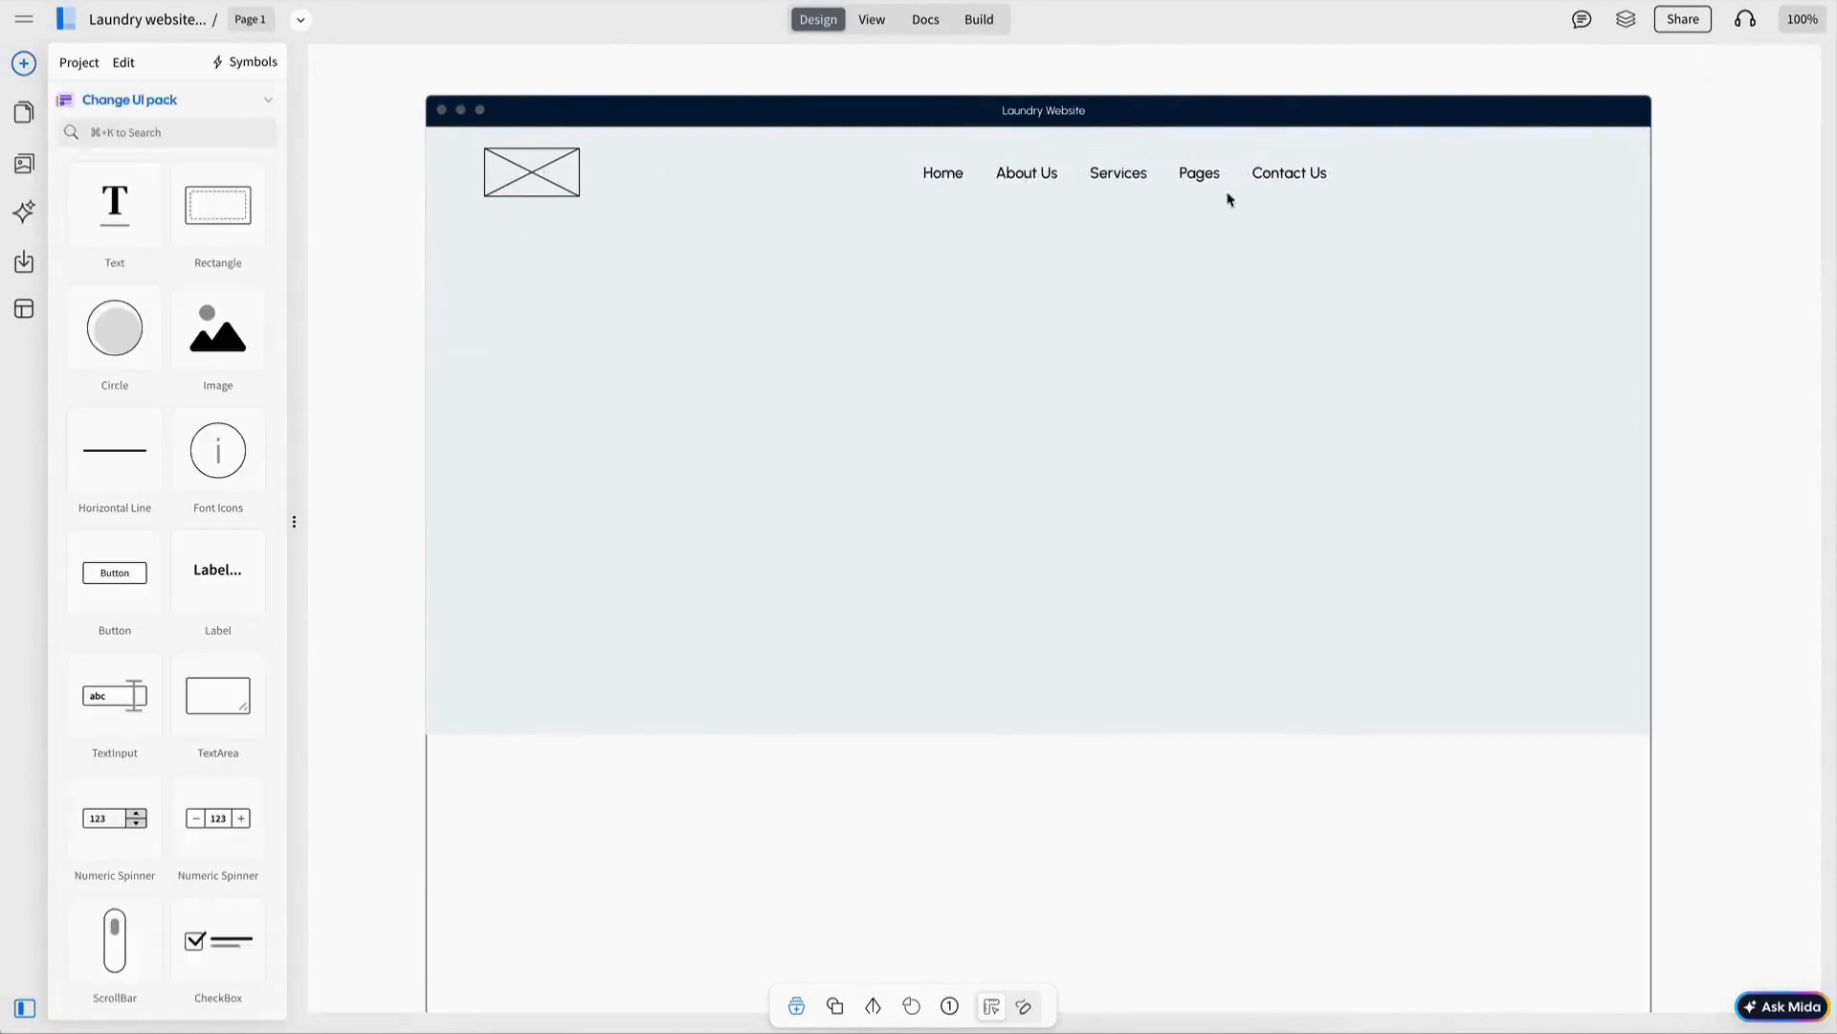
{"action": "left_click", "coordinate": [1122, 187]}
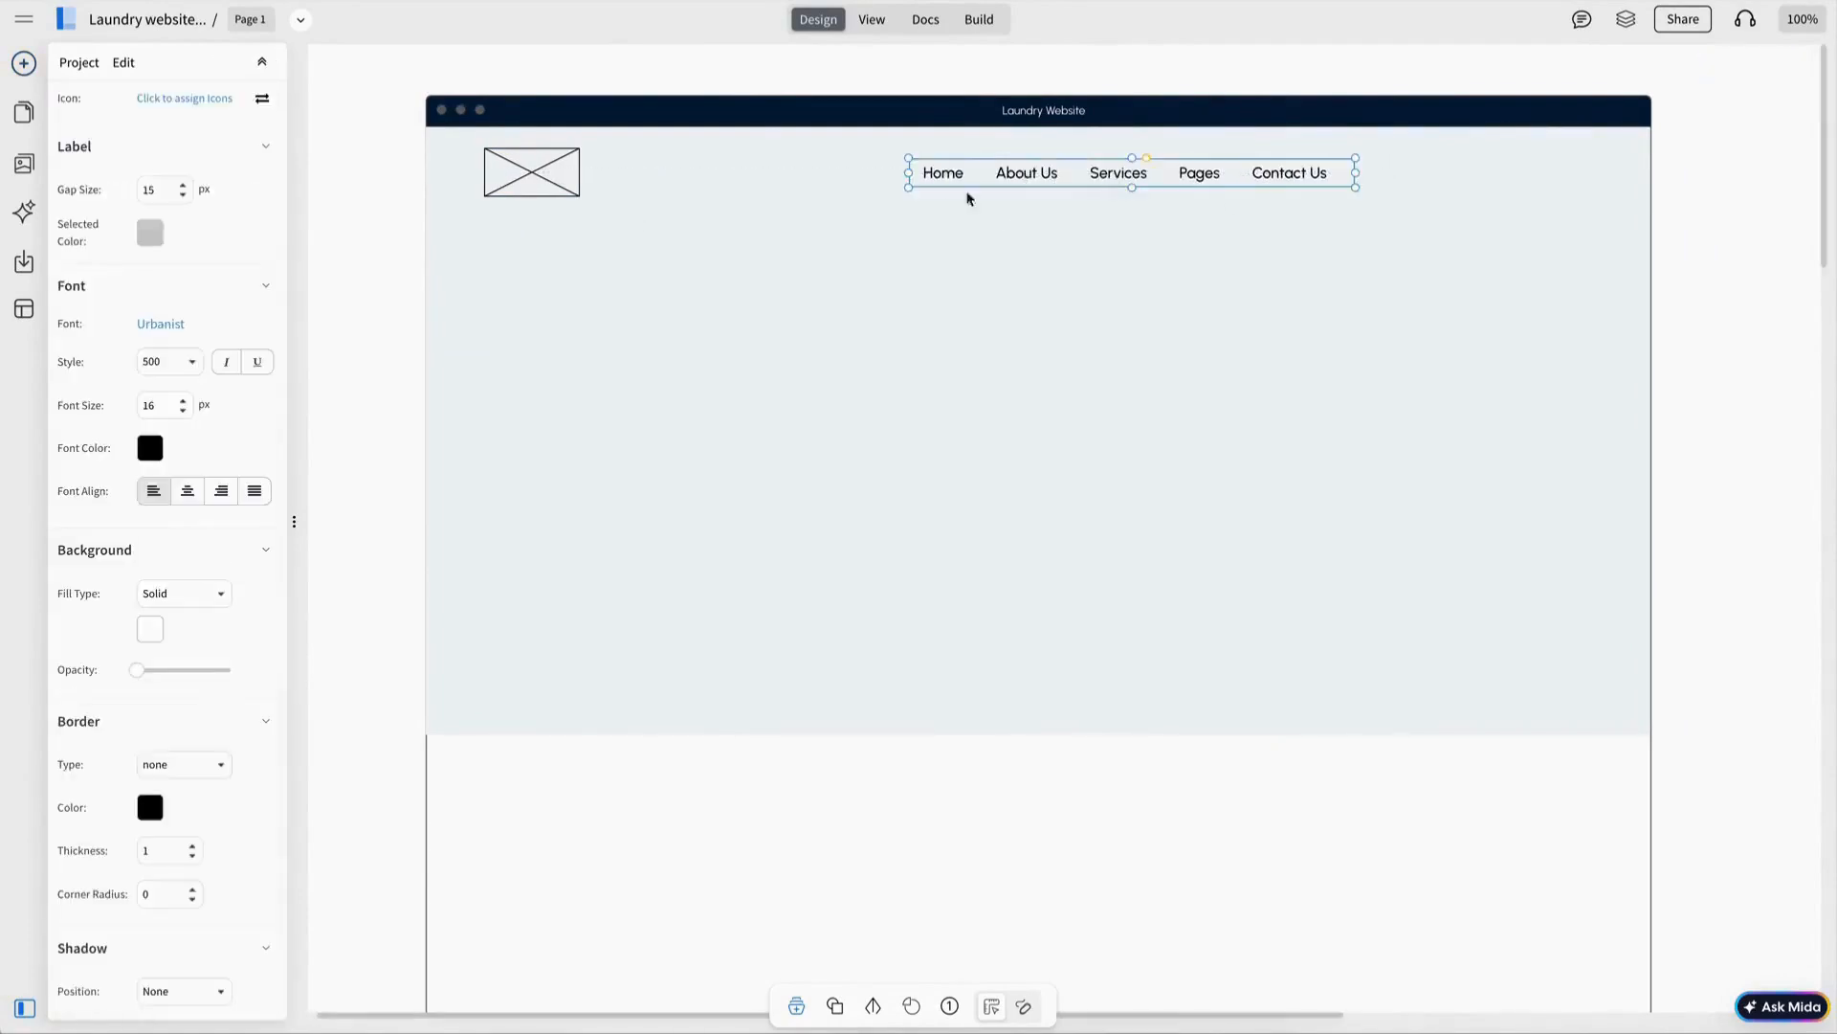
Add plus icons after the Services and Pages menu labels.
{"action": "scroll", "coordinate": [176, 475], "scroll_direction": "up", "scroll_amount": 4}
{"action": "left_click", "coordinate": [178, 467]}
{"action": "left_click", "coordinate": [459, 198]}
{"action": "left_click", "coordinate": [447, 111]}
{"action": "type", "text": "plus"}
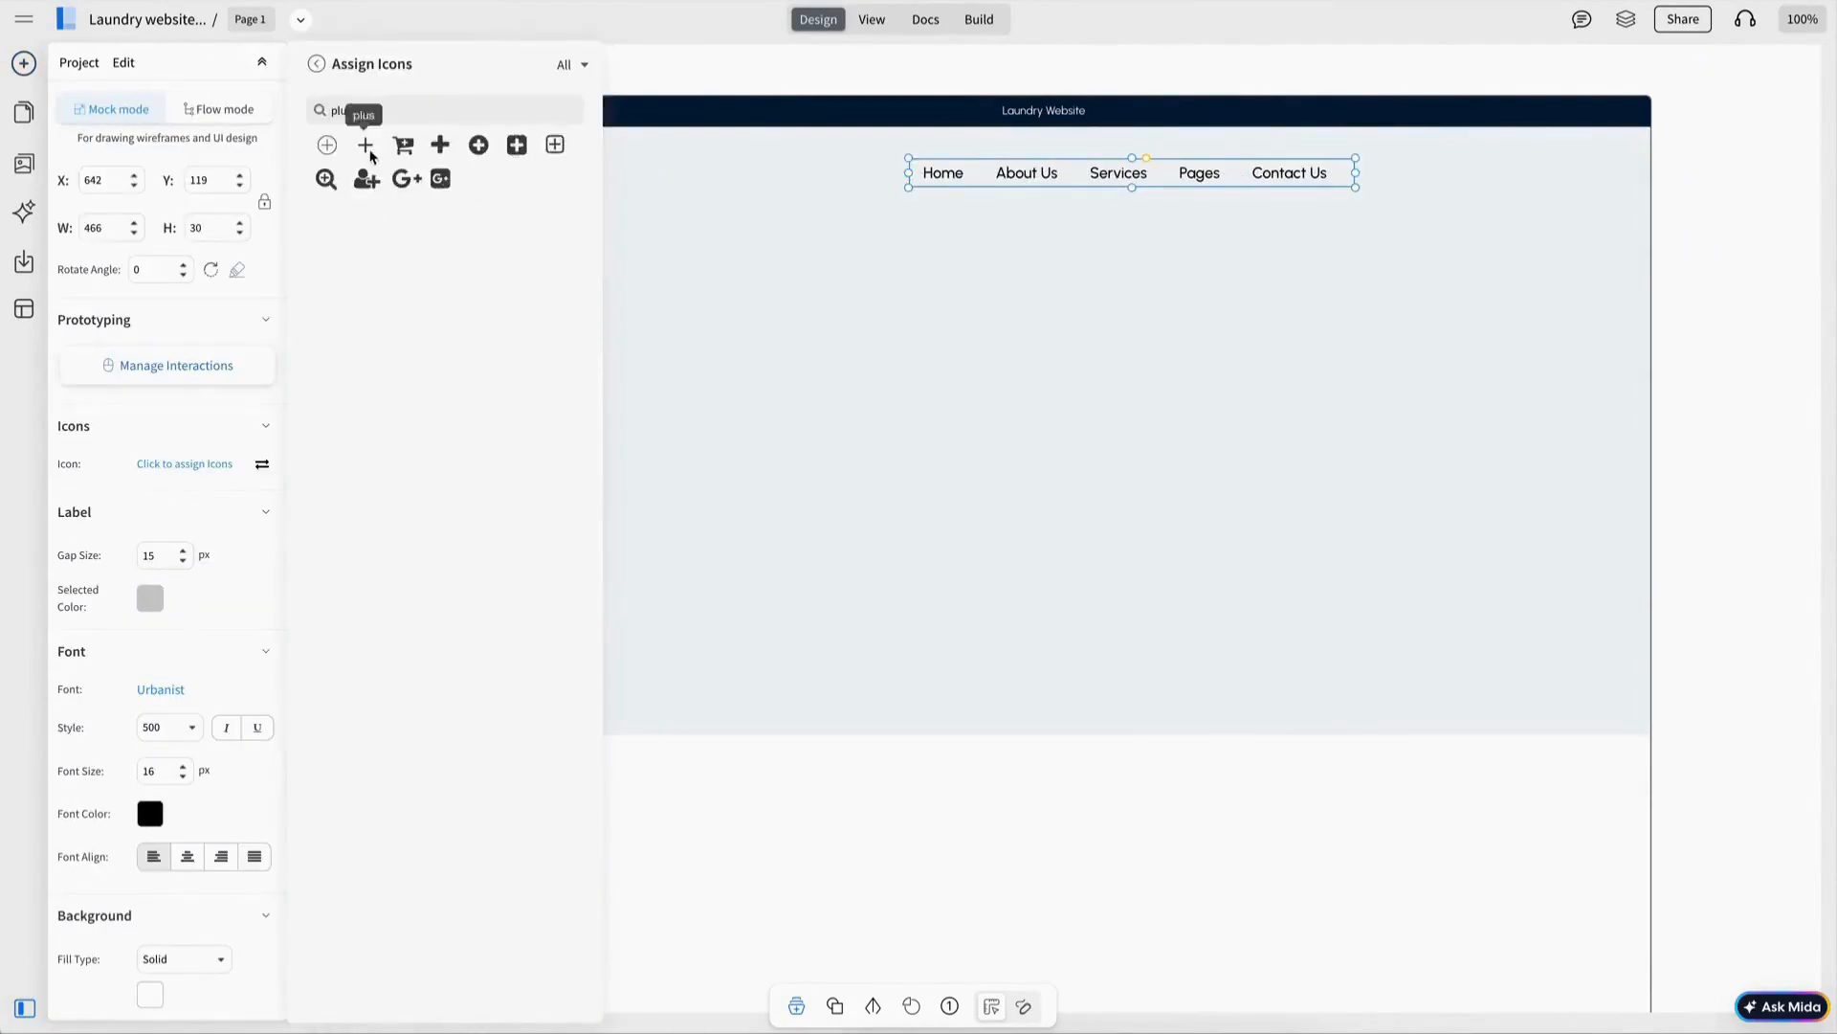
{"action": "left_click", "coordinate": [366, 145]}
{"action": "left_click", "coordinate": [262, 464]}
{"action": "left_click", "coordinate": [1349, 208]}
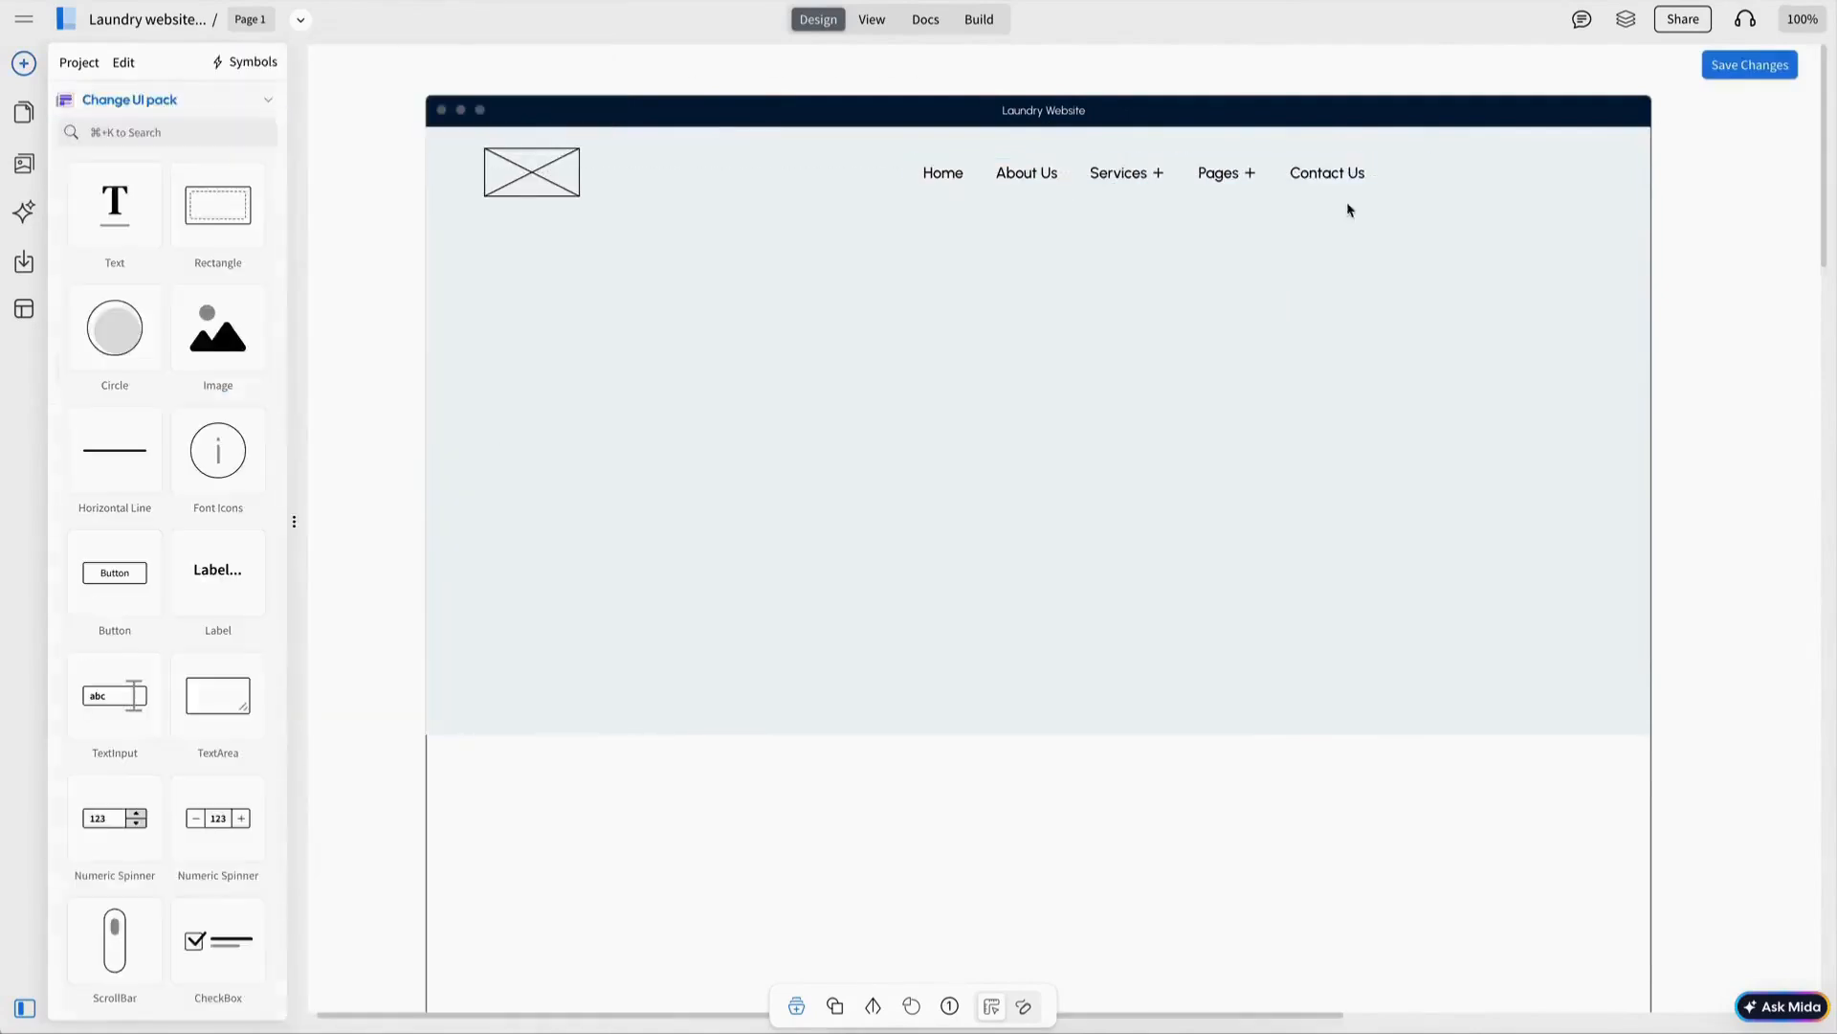
{"action": "left_click", "coordinate": [1341, 178]}
Mark Home as the active item in blue and set menu text weight to 600.
{"action": "left_click_drag", "start_coordinate": [1427, 174], "coordinate": [1400, 174]}
{"action": "double_click", "coordinate": [1294, 178]}
{"action": "left_click", "coordinate": [923, 176]}
{"action": "type", "text": "*"}
{"action": "left_click", "coordinate": [924, 175]}
{"action": "left_click", "coordinate": [151, 598]}
{"action": "left_click", "coordinate": [202, 666]}
{"action": "left_click", "coordinate": [189, 730]}
{"action": "left_click", "coordinate": [161, 855]}
Shift the menu bar left and vertically centre it with the logo.
{"action": "left_click", "coordinate": [1070, 229]}
{"action": "left_click_drag", "start_coordinate": [1055, 186], "coordinate": [1042, 186]}
{"action": "left_click", "coordinate": [533, 172], "text": "shift"}
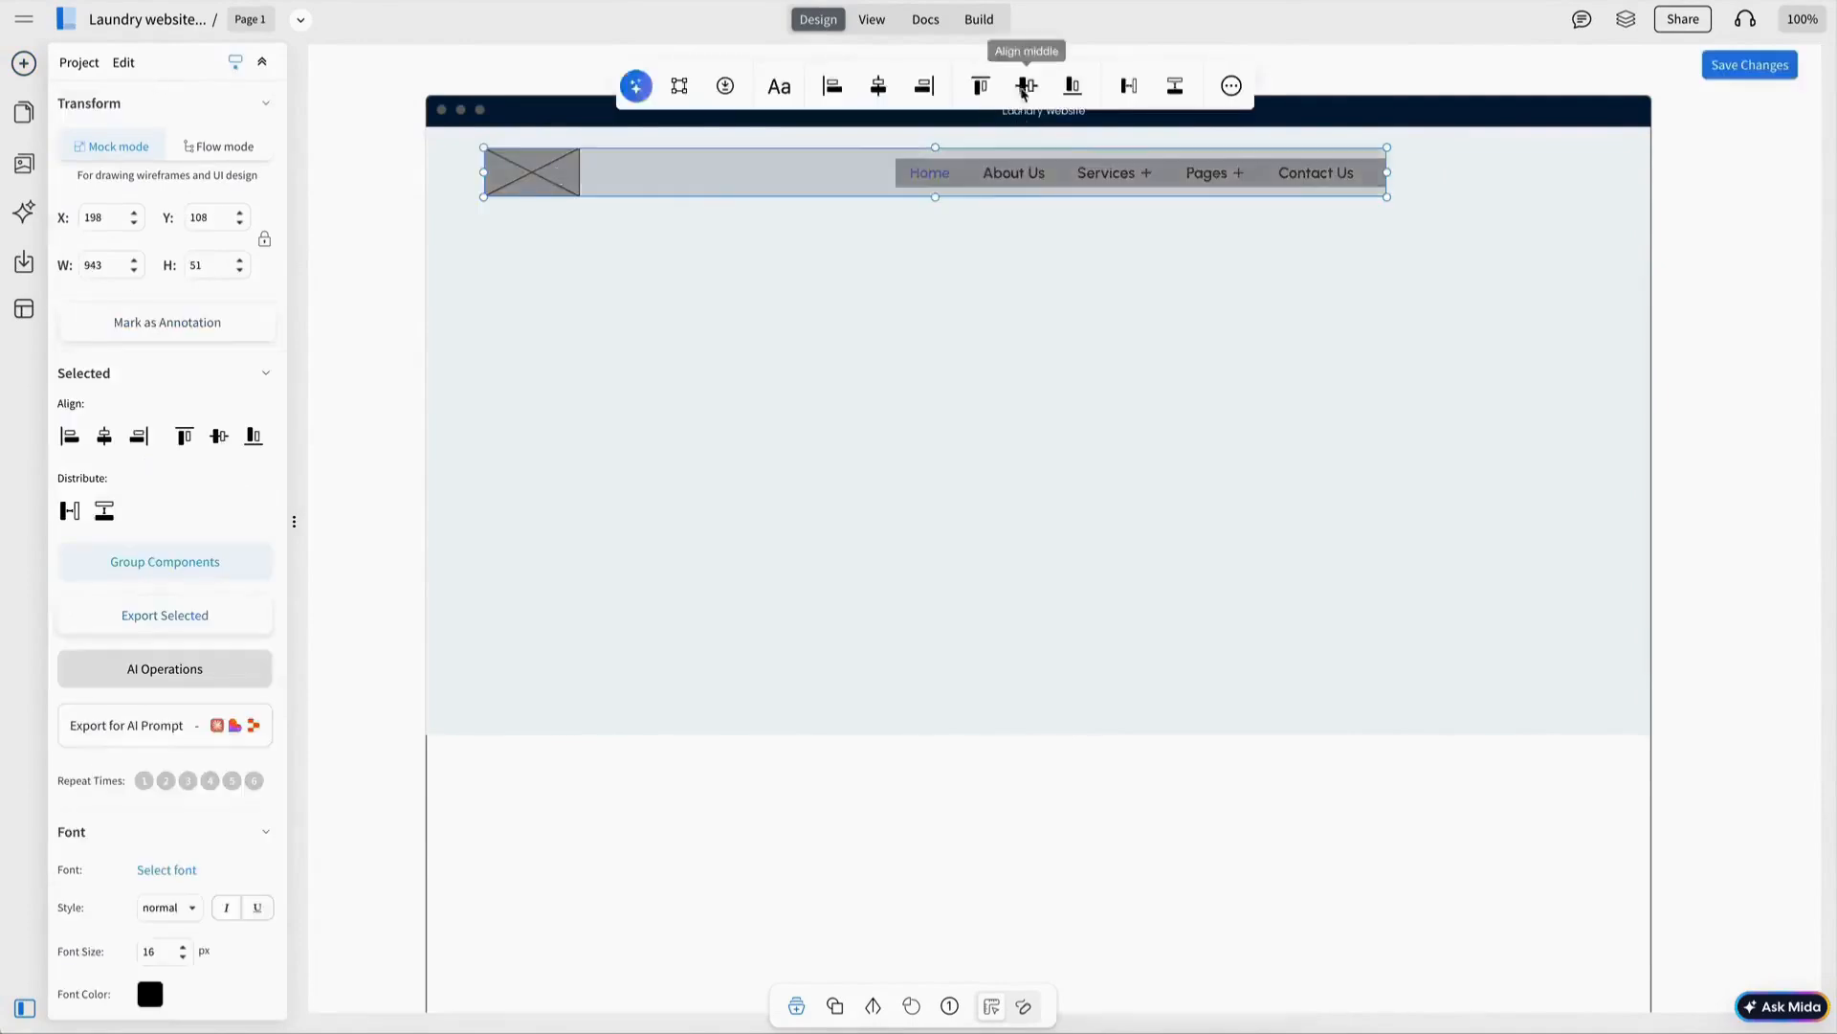
{"action": "left_click", "coordinate": [1025, 87]}
{"action": "left_click", "coordinate": [1000, 249]}
Add a button labelled 'Book Now' to the header.
{"action": "left_click_drag", "start_coordinate": [115, 574], "coordinate": [1337, 306]}
{"action": "double_click", "coordinate": [1339, 307]}
{"action": "type", "text": "Book Now"}
{"action": "left_click", "coordinate": [1263, 402]}
Style the Book Now text as Urbanist, weight 600, size 16.
{"action": "left_click", "coordinate": [1338, 304]}
{"action": "left_click", "coordinate": [211, 647]}
{"action": "left_click", "coordinate": [521, 122]}
{"action": "left_click", "coordinate": [169, 683]}
{"action": "left_click", "coordinate": [161, 825]}
{"action": "left_click", "coordinate": [183, 723]}
Give Book Now a 50 corner radius, blue fill, white text and 120 width.
{"action": "double_click", "coordinate": [1394, 222]}
{"action": "type", "text": "50"}
{"action": "left_click", "coordinate": [1349, 341]}
{"action": "left_click", "coordinate": [1339, 306]}
{"action": "left_click", "coordinate": [1037, 222]}
{"action": "left_click", "coordinate": [1087, 294]}
{"action": "left_click", "coordinate": [1520, 223]}
{"action": "left_click", "coordinate": [1454, 387]}
{"action": "left_click", "coordinate": [1407, 371]}
{"action": "left_click", "coordinate": [1352, 306]}
{"action": "left_click", "coordinate": [1352, 347]}
Move Book Now into the navigation row and align logo, menu and button.
{"action": "left_click_drag", "start_coordinate": [1348, 305], "coordinate": [1538, 174]}
{"action": "left_click", "coordinate": [1328, 180], "text": "shift"}
{"action": "left_click", "coordinate": [532, 174], "text": "shift"}
{"action": "left_click", "coordinate": [1095, 84]}
{"action": "left_click", "coordinate": [1359, 307]}
{"action": "left_click", "coordinate": [1493, 174]}
{"action": "left_click", "coordinate": [1330, 174], "text": "shift"}
{"action": "left_click", "coordinate": [532, 174], "text": "shift"}
{"action": "left_click", "coordinate": [1134, 90]}
Group the header elements and centre them over the navy header background.
{"action": "left_click", "coordinate": [192, 558]}
{"action": "left_click", "coordinate": [1014, 297], "text": "shift"}
{"action": "left_click", "coordinate": [978, 65]}
{"action": "left_click", "coordinate": [1112, 176]}
{"action": "left_click", "coordinate": [1101, 278], "text": "shift"}
{"action": "left_click", "coordinate": [1531, 278]}
{"action": "left_click", "coordinate": [1537, 176], "text": "shift"}
{"action": "left_click", "coordinate": [1792, 233]}
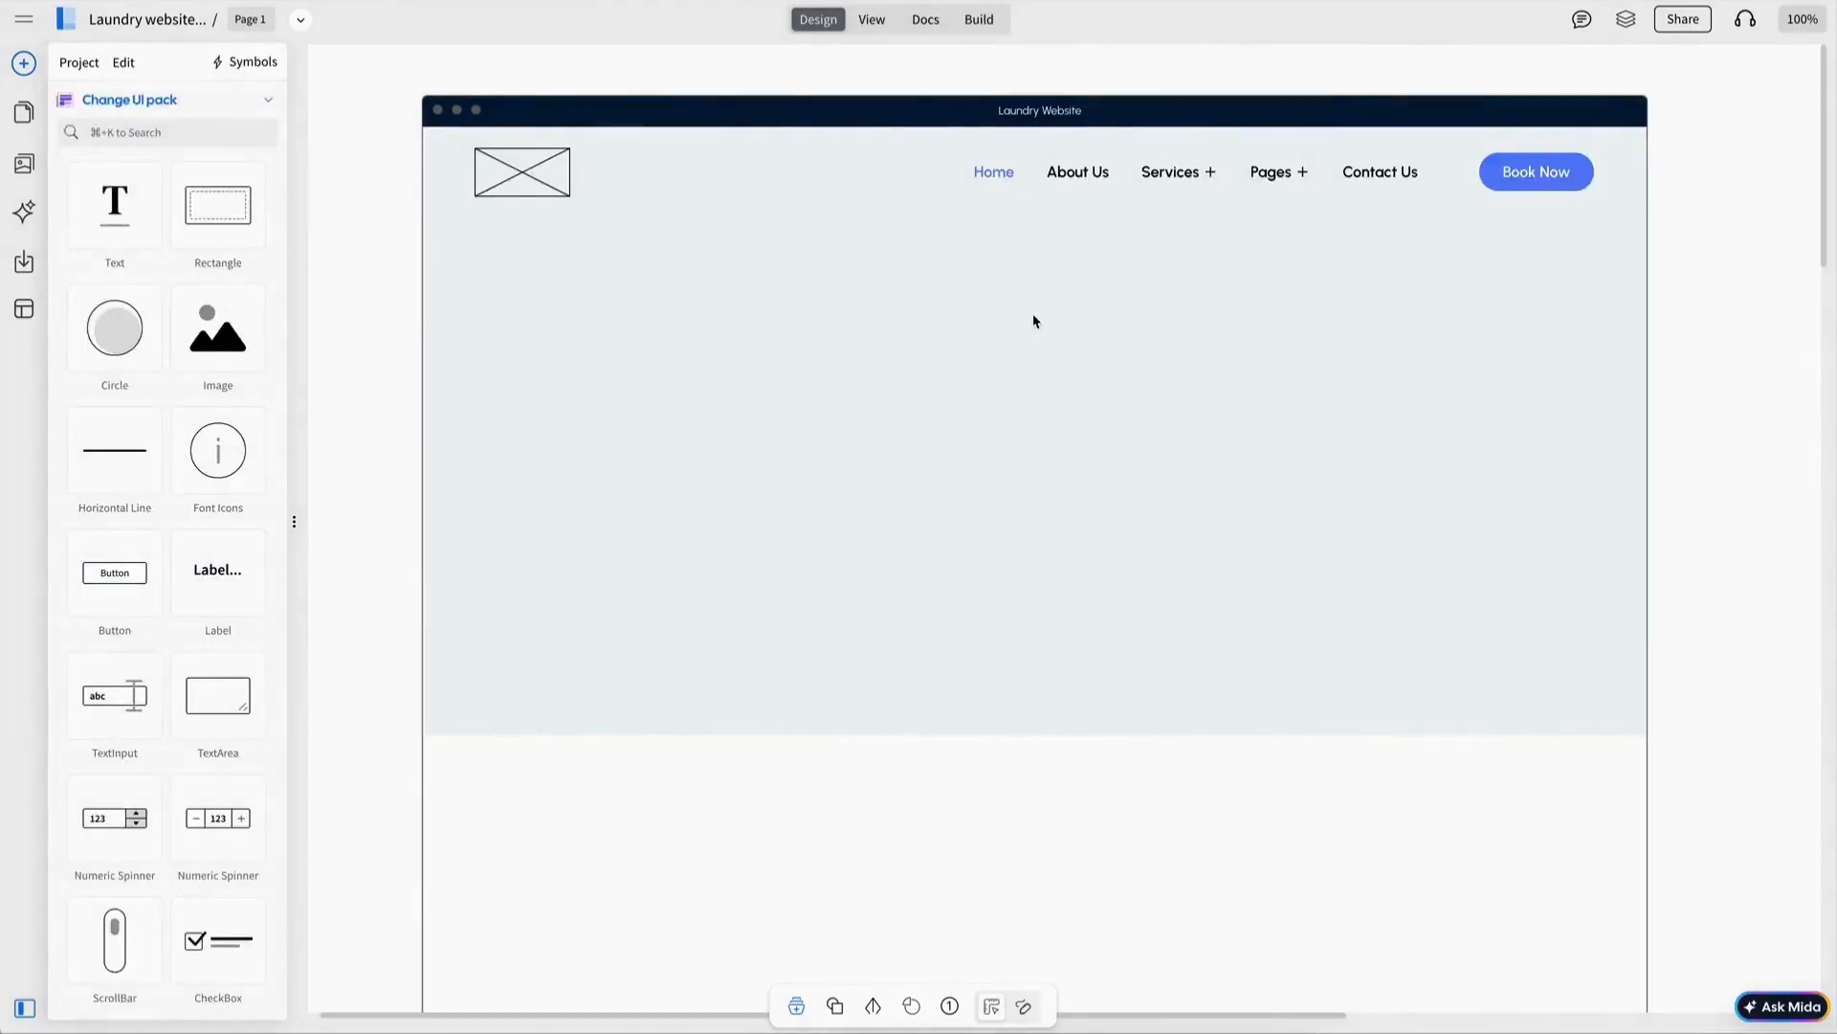
Add the 'Effortless Laundry for Busy Urban Living' heading at size 50 with 1.5 line spacing.
{"action": "type", "text": "Effortless Laundry fo"}
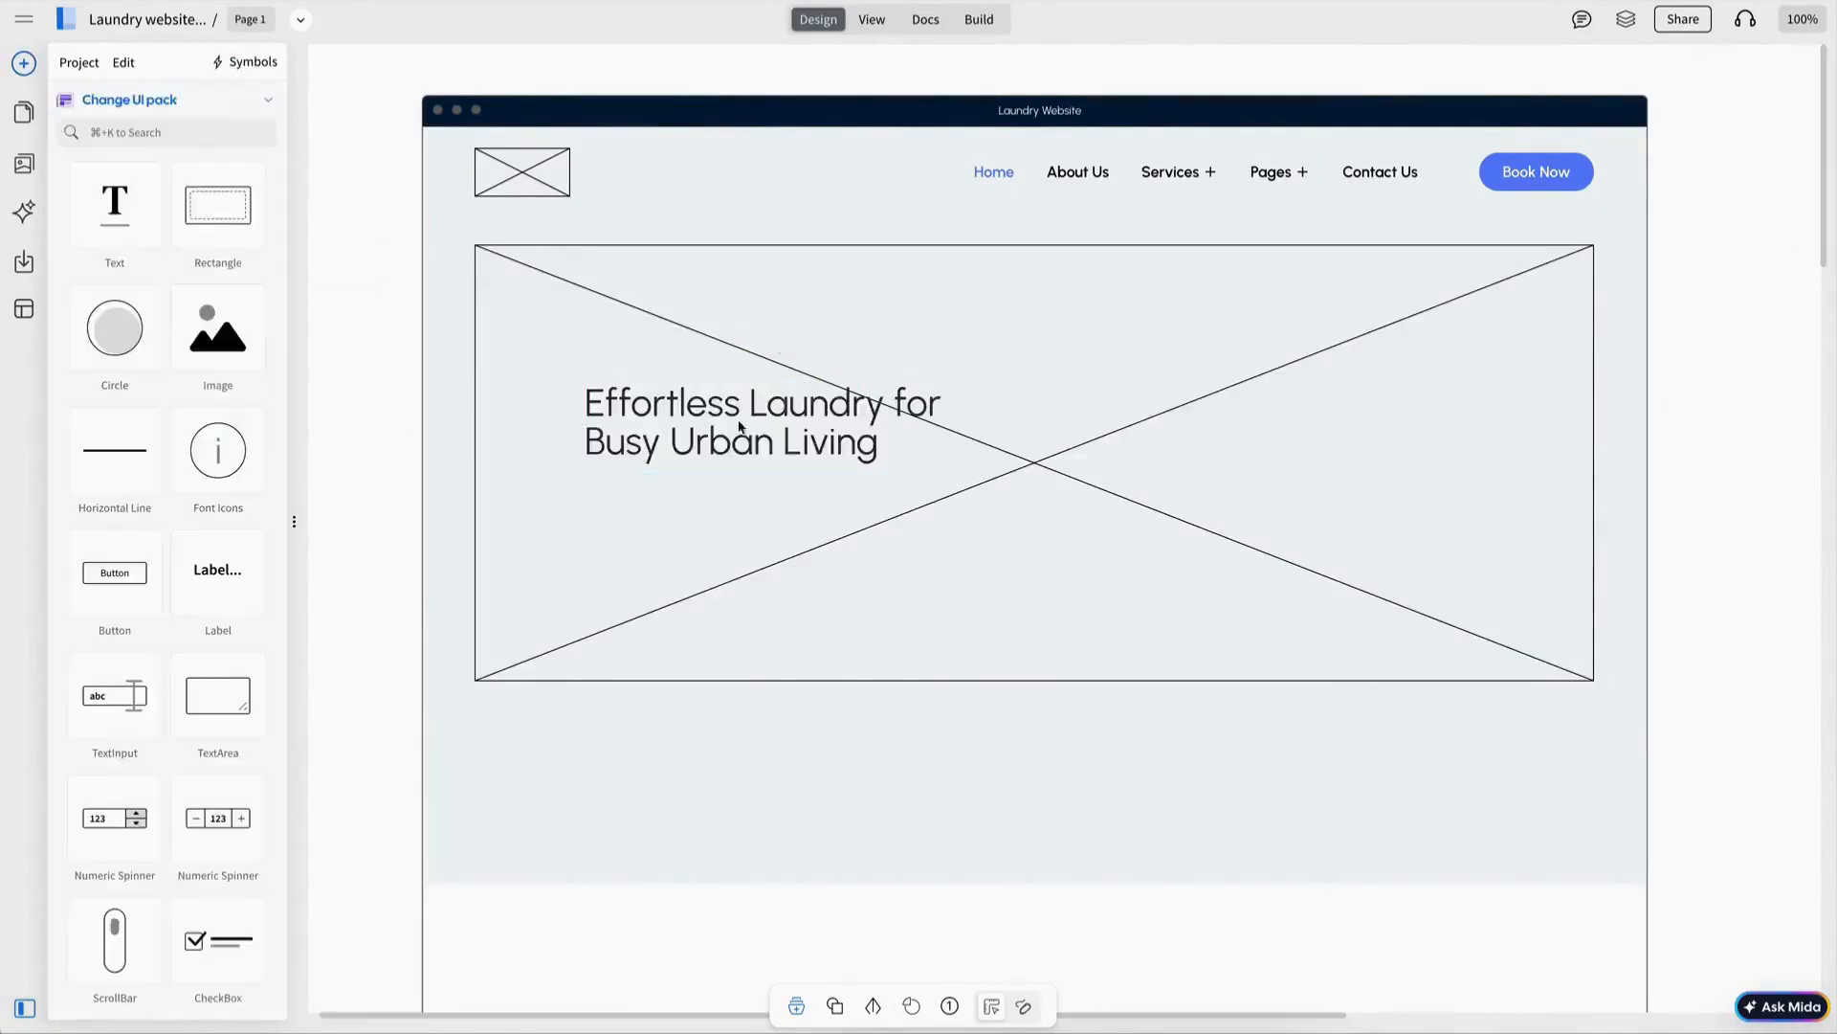
{"action": "left_click_drag", "start_coordinate": [993, 432], "coordinate": [1047, 595]}
{"action": "left_click", "coordinate": [932, 269]}
{"action": "type", "text": "50"}
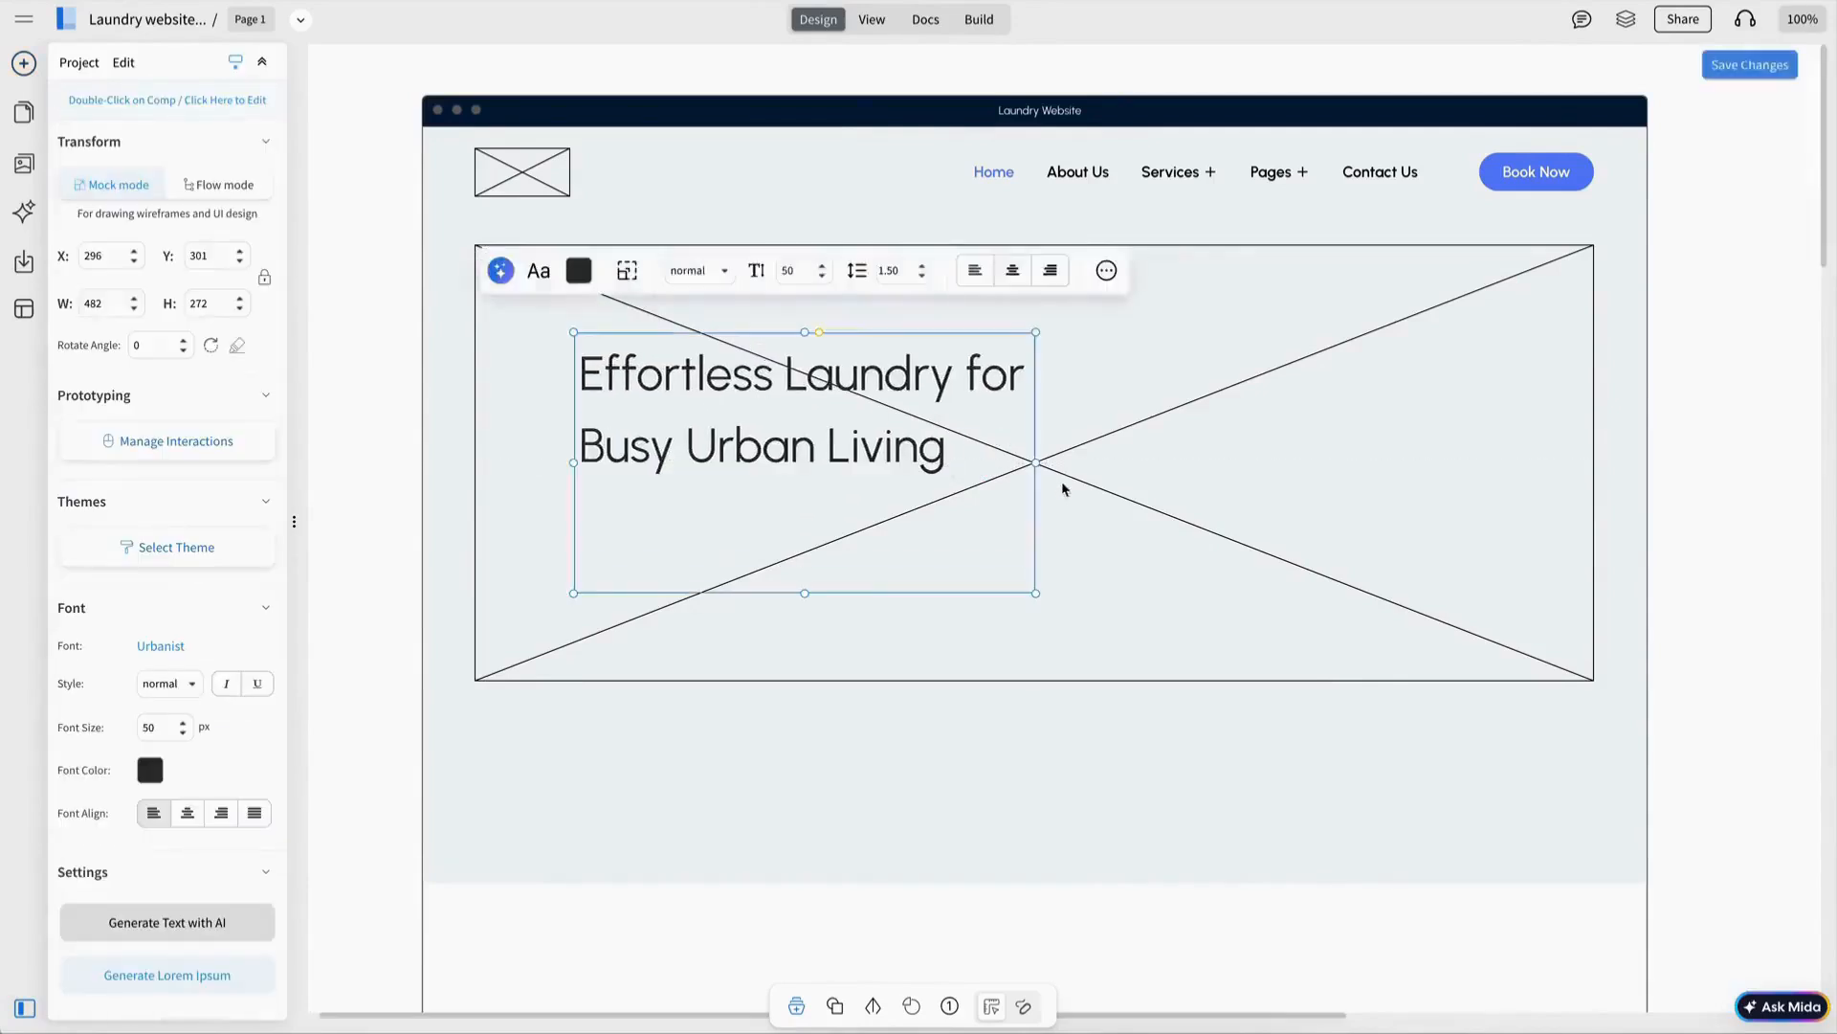
{"action": "left_click_drag", "start_coordinate": [1045, 479], "coordinate": [1157, 474]}
{"action": "left_click", "coordinate": [758, 270]}
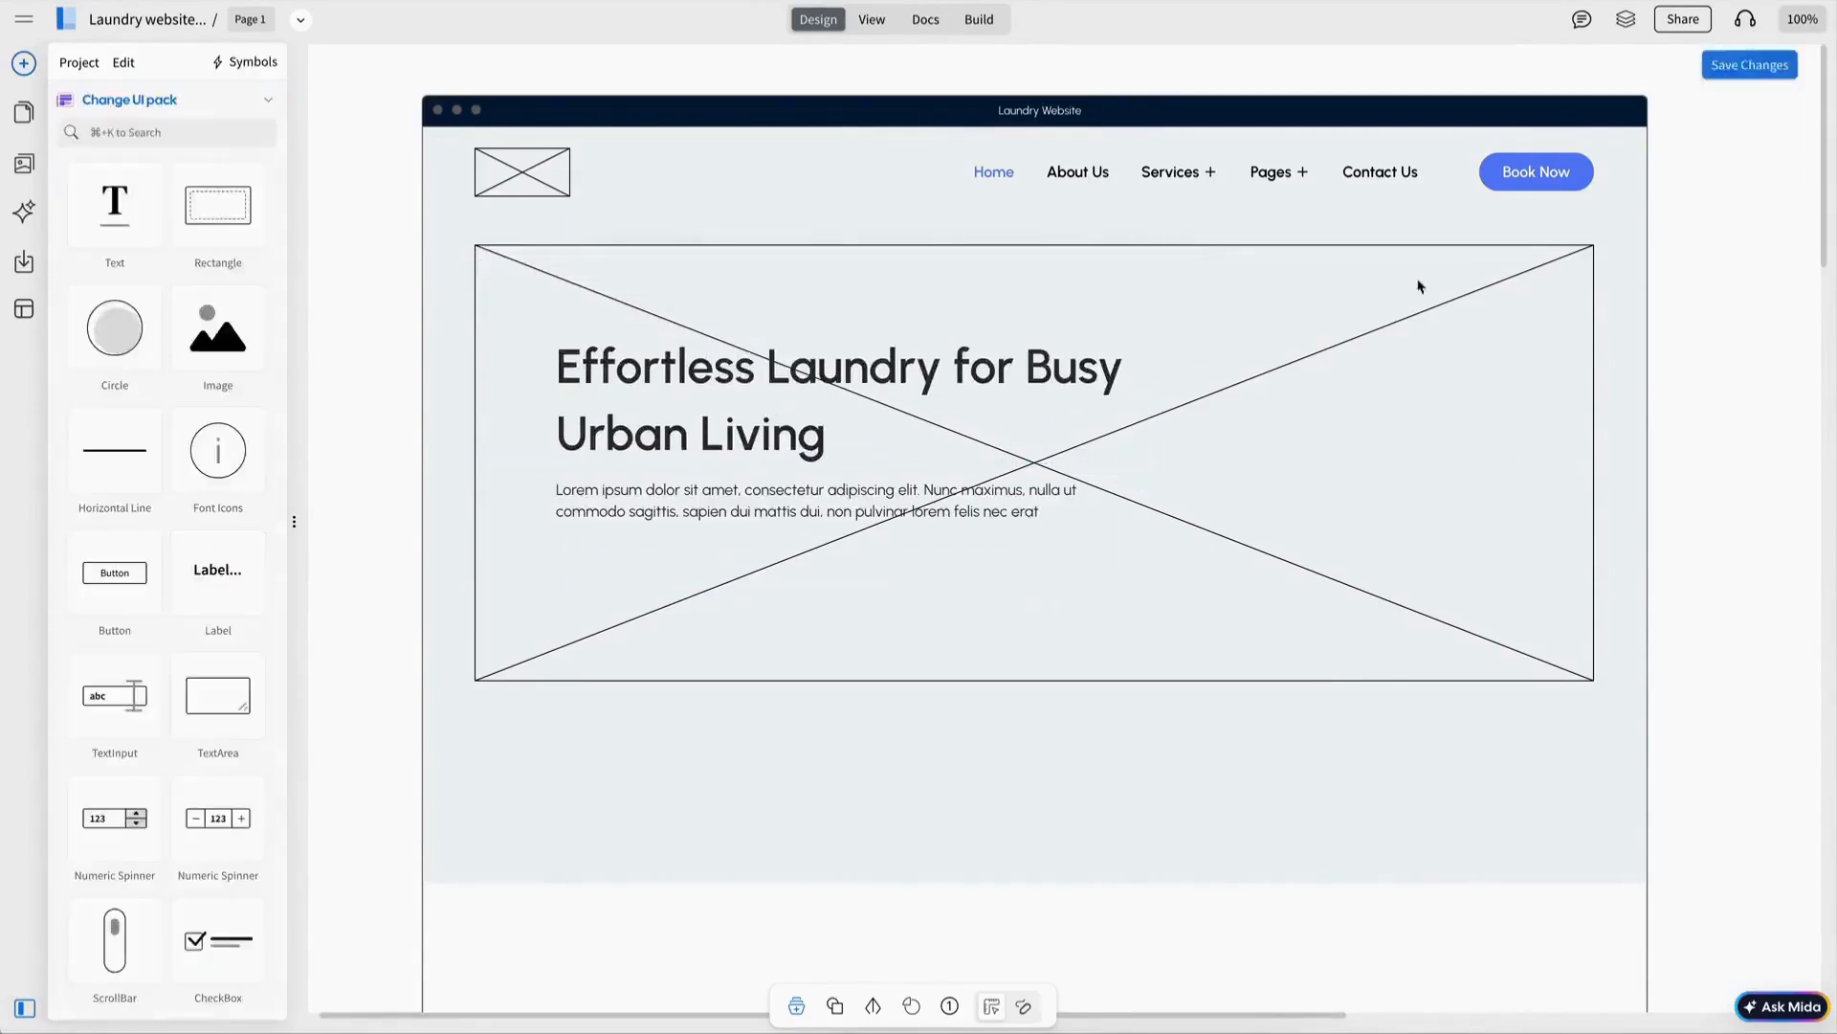
Duplicate Book Now as a yellow 'Schedule Pickup' button under the paragraph.
{"action": "left_click_drag", "start_coordinate": [1531, 171], "coordinate": [781, 558]}
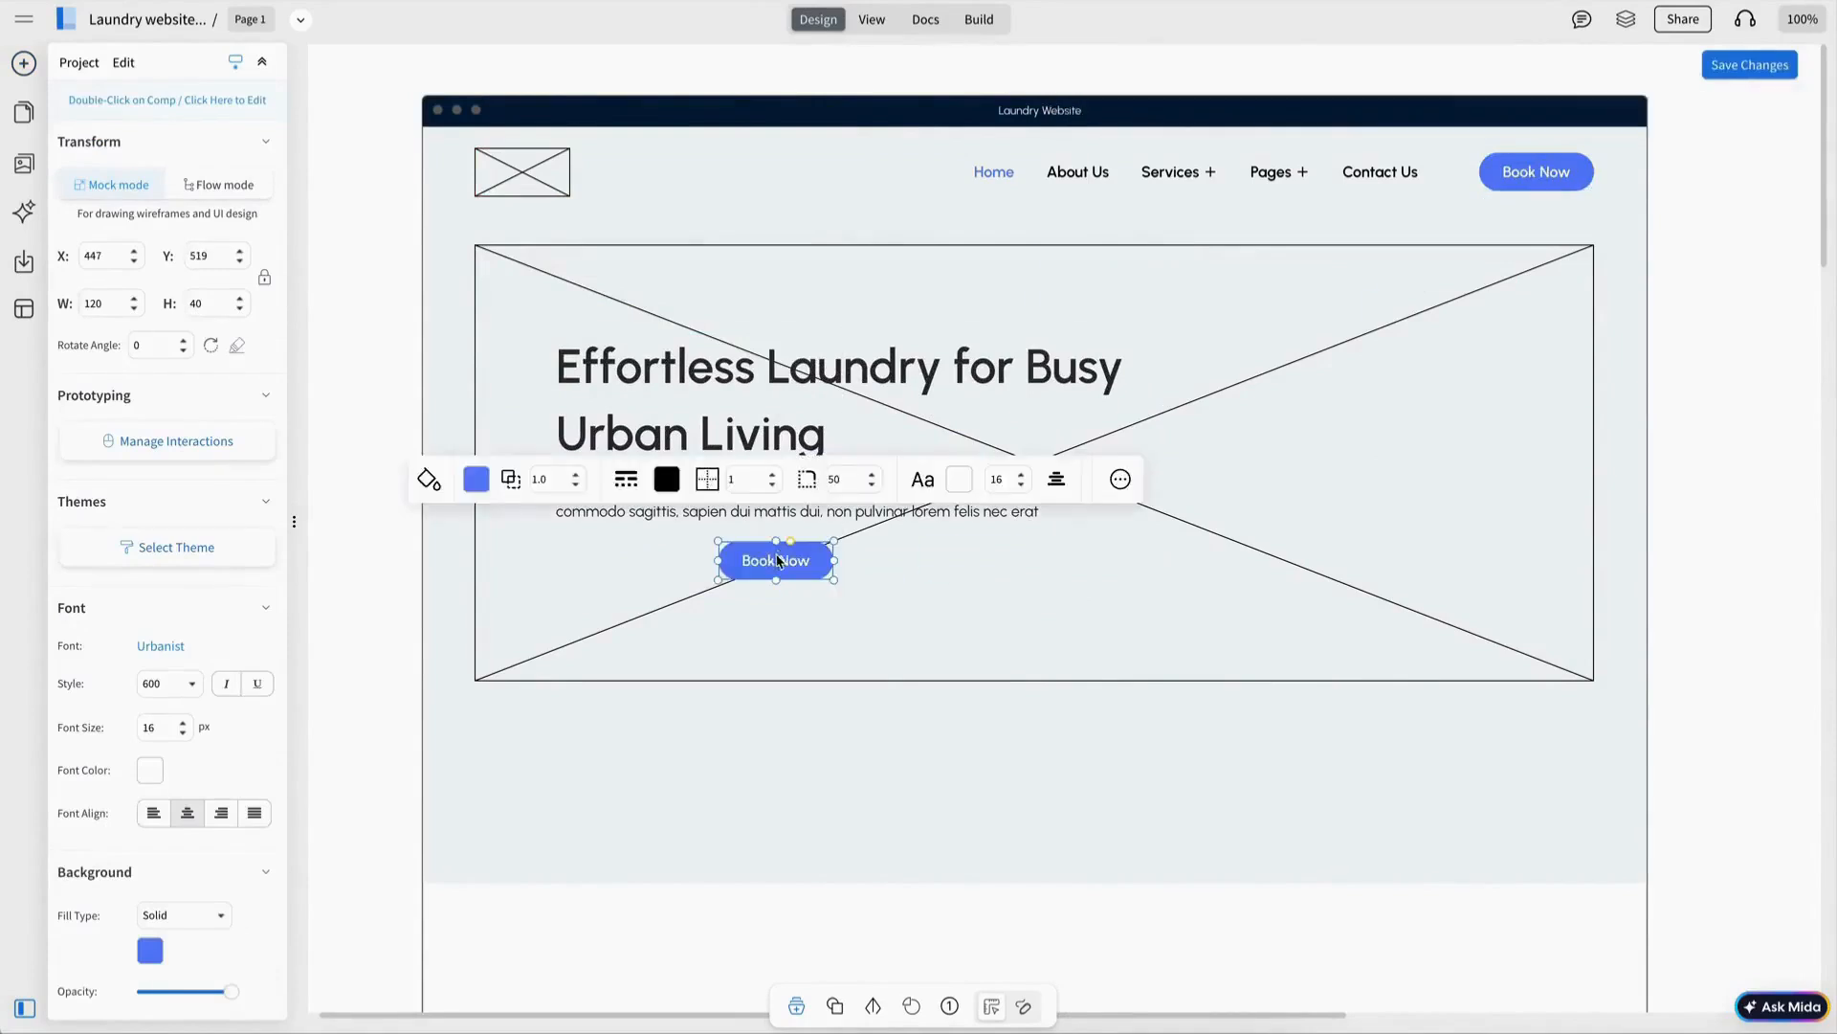
{"action": "double_click", "coordinate": [777, 561]}
{"action": "type", "text": "Sce"}
{"action": "type", "text": "edule P"}
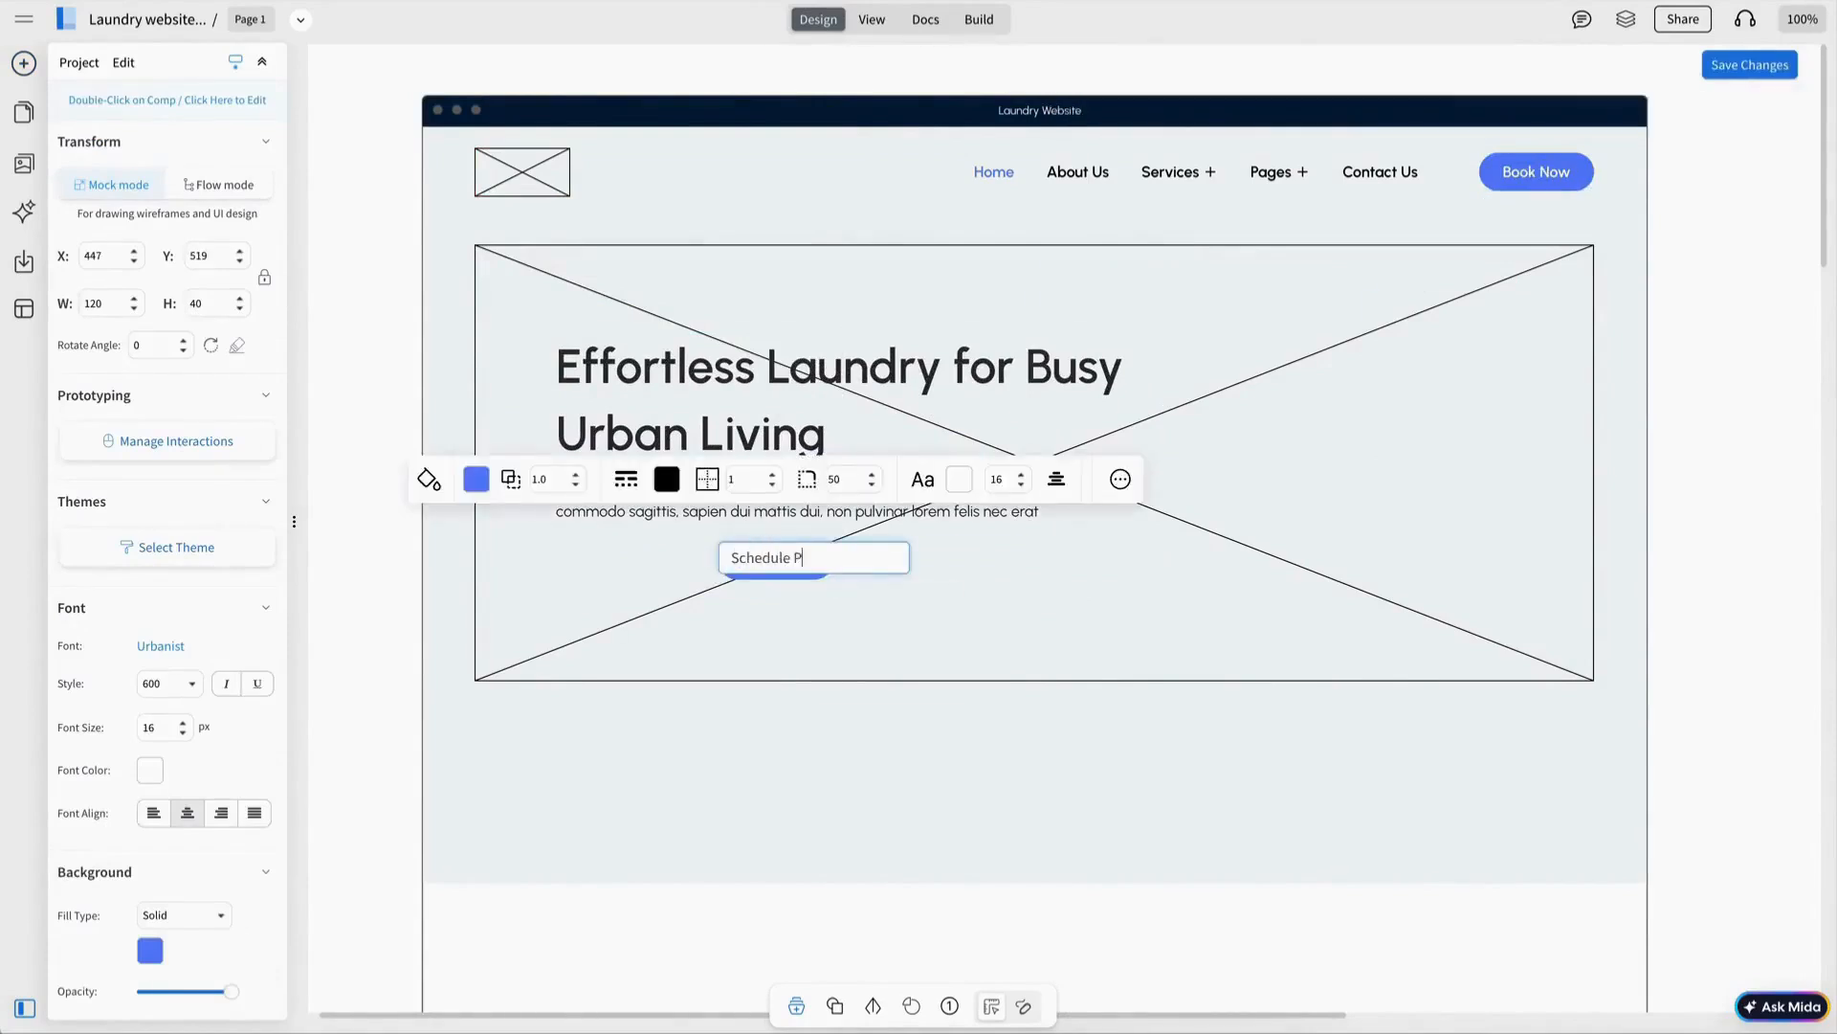
{"action": "type", "text": "ickup"}
{"action": "key", "text": "Return"}
{"action": "left_click_drag", "start_coordinate": [834, 561], "coordinate": [615, 569]}
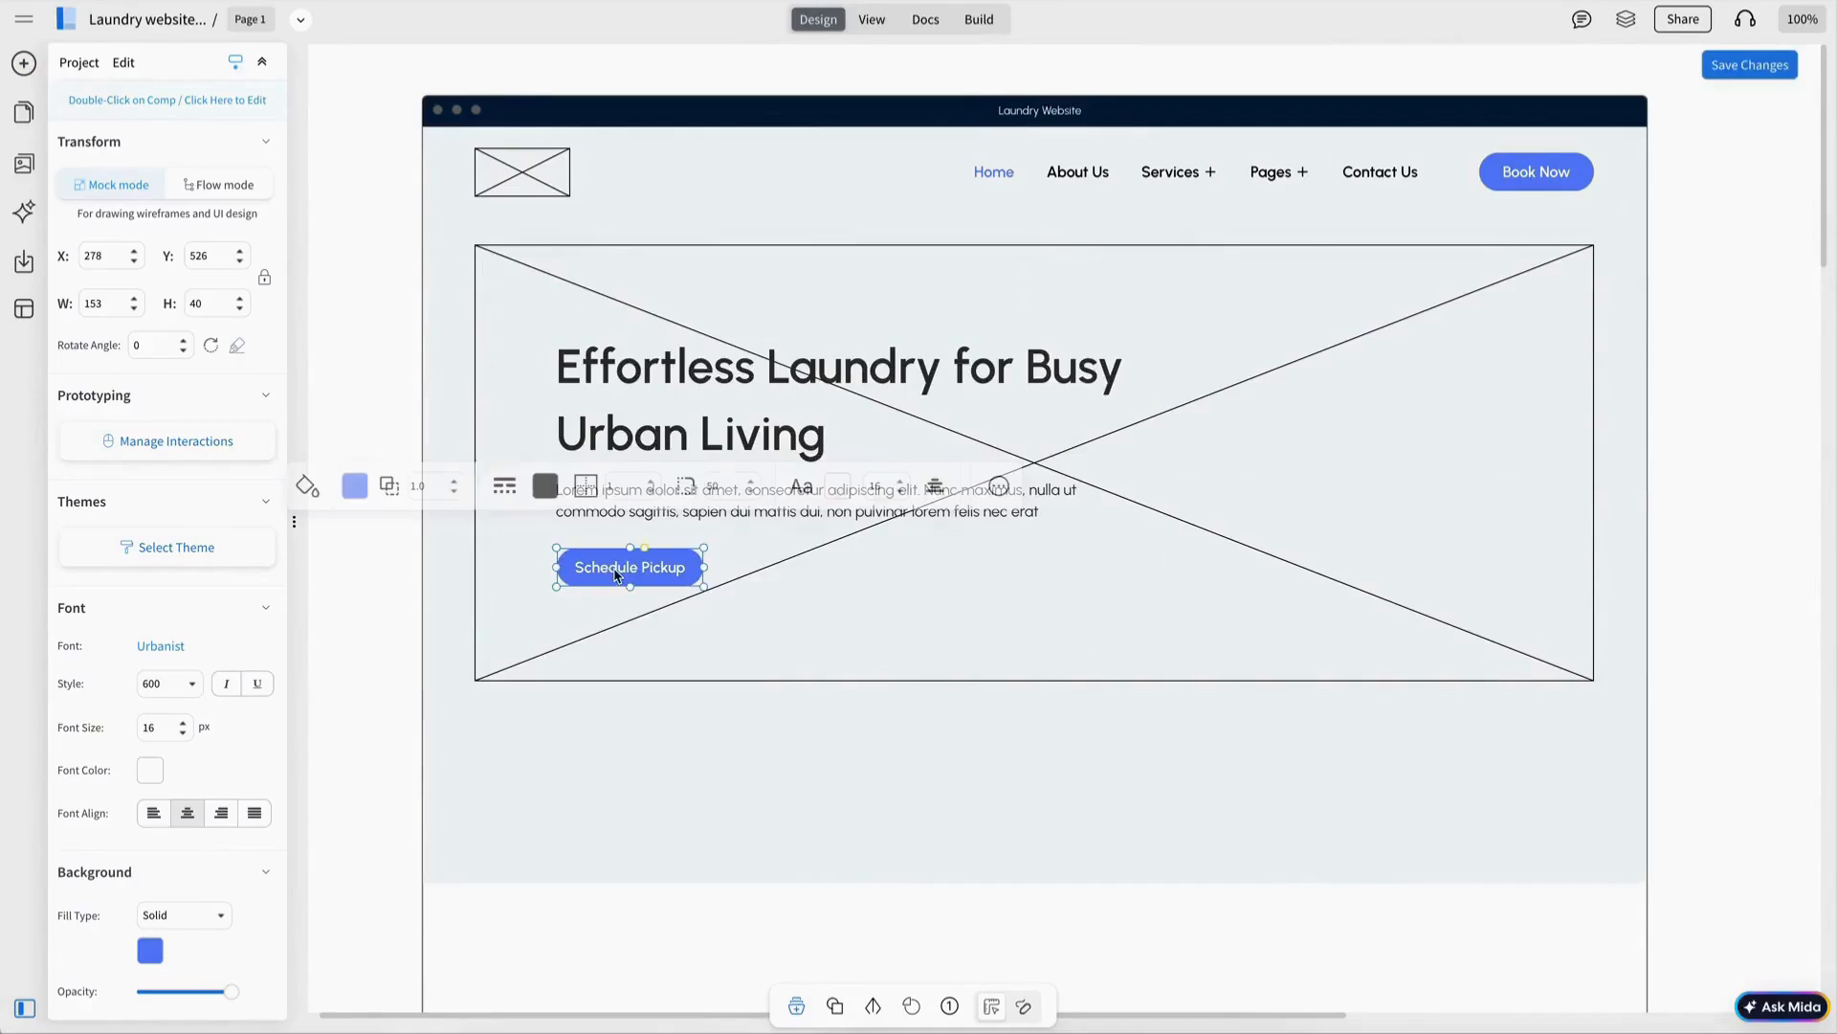
{"action": "left_click", "coordinate": [354, 485]}
{"action": "left_click", "coordinate": [439, 549]}
Make the Schedule Pickup text navy and place a navy circle beside the button.
{"action": "left_click", "coordinate": [837, 489]}
{"action": "left_click", "coordinate": [947, 565]}
{"action": "left_click", "coordinate": [944, 570]}
{"action": "left_click_drag", "start_coordinate": [115, 328], "coordinate": [737, 576]}
{"action": "left_click", "coordinate": [490, 486]}
{"action": "left_click", "coordinate": [609, 560]}
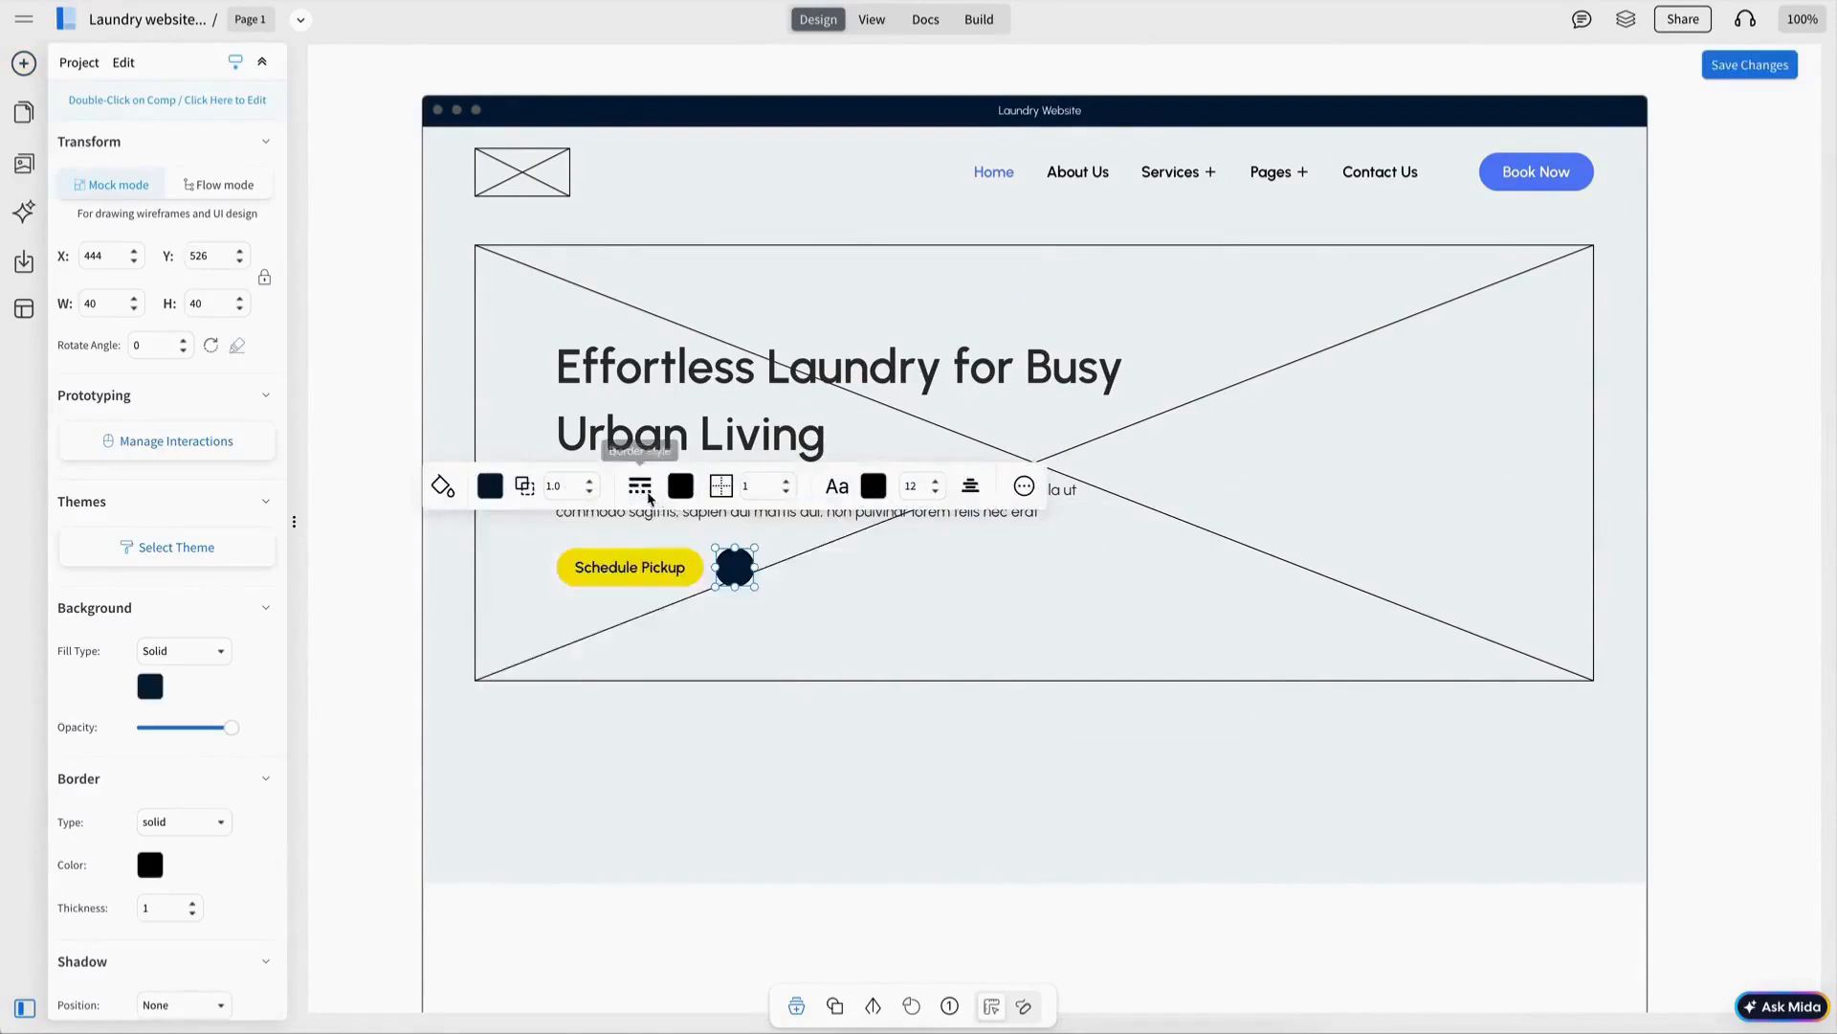
{"action": "left_click", "coordinate": [421, 540]}
Insert a calendar icon from the icon libraries onto the navy circle.
{"action": "mouse_move", "coordinate": [24, 164]}
{"action": "left_click", "coordinate": [119, 197]}
{"action": "type", "text": "calen"}
{"action": "scroll", "coordinate": [214, 661], "scroll_direction": "down", "scroll_amount": 5}
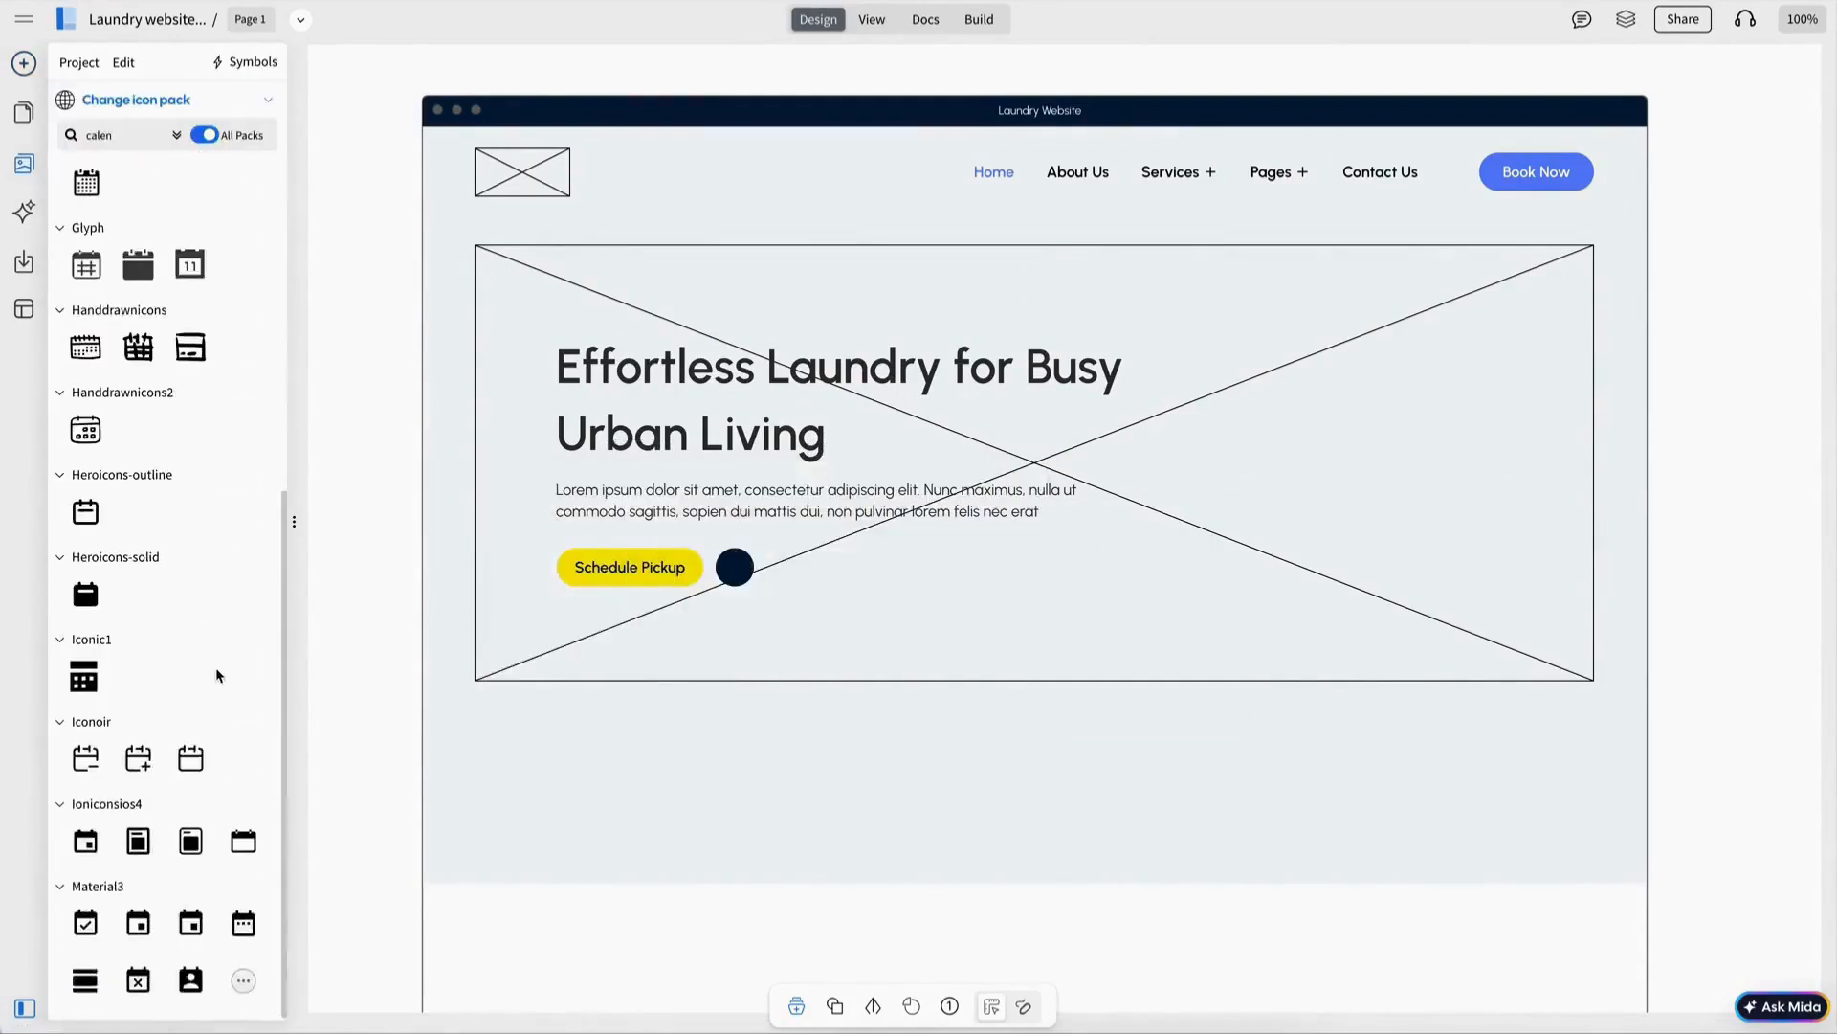
{"action": "left_click", "coordinate": [198, 762]}
{"action": "left_click_drag", "start_coordinate": [371, 112], "coordinate": [737, 567]}
{"action": "left_click", "coordinate": [233, 307]}
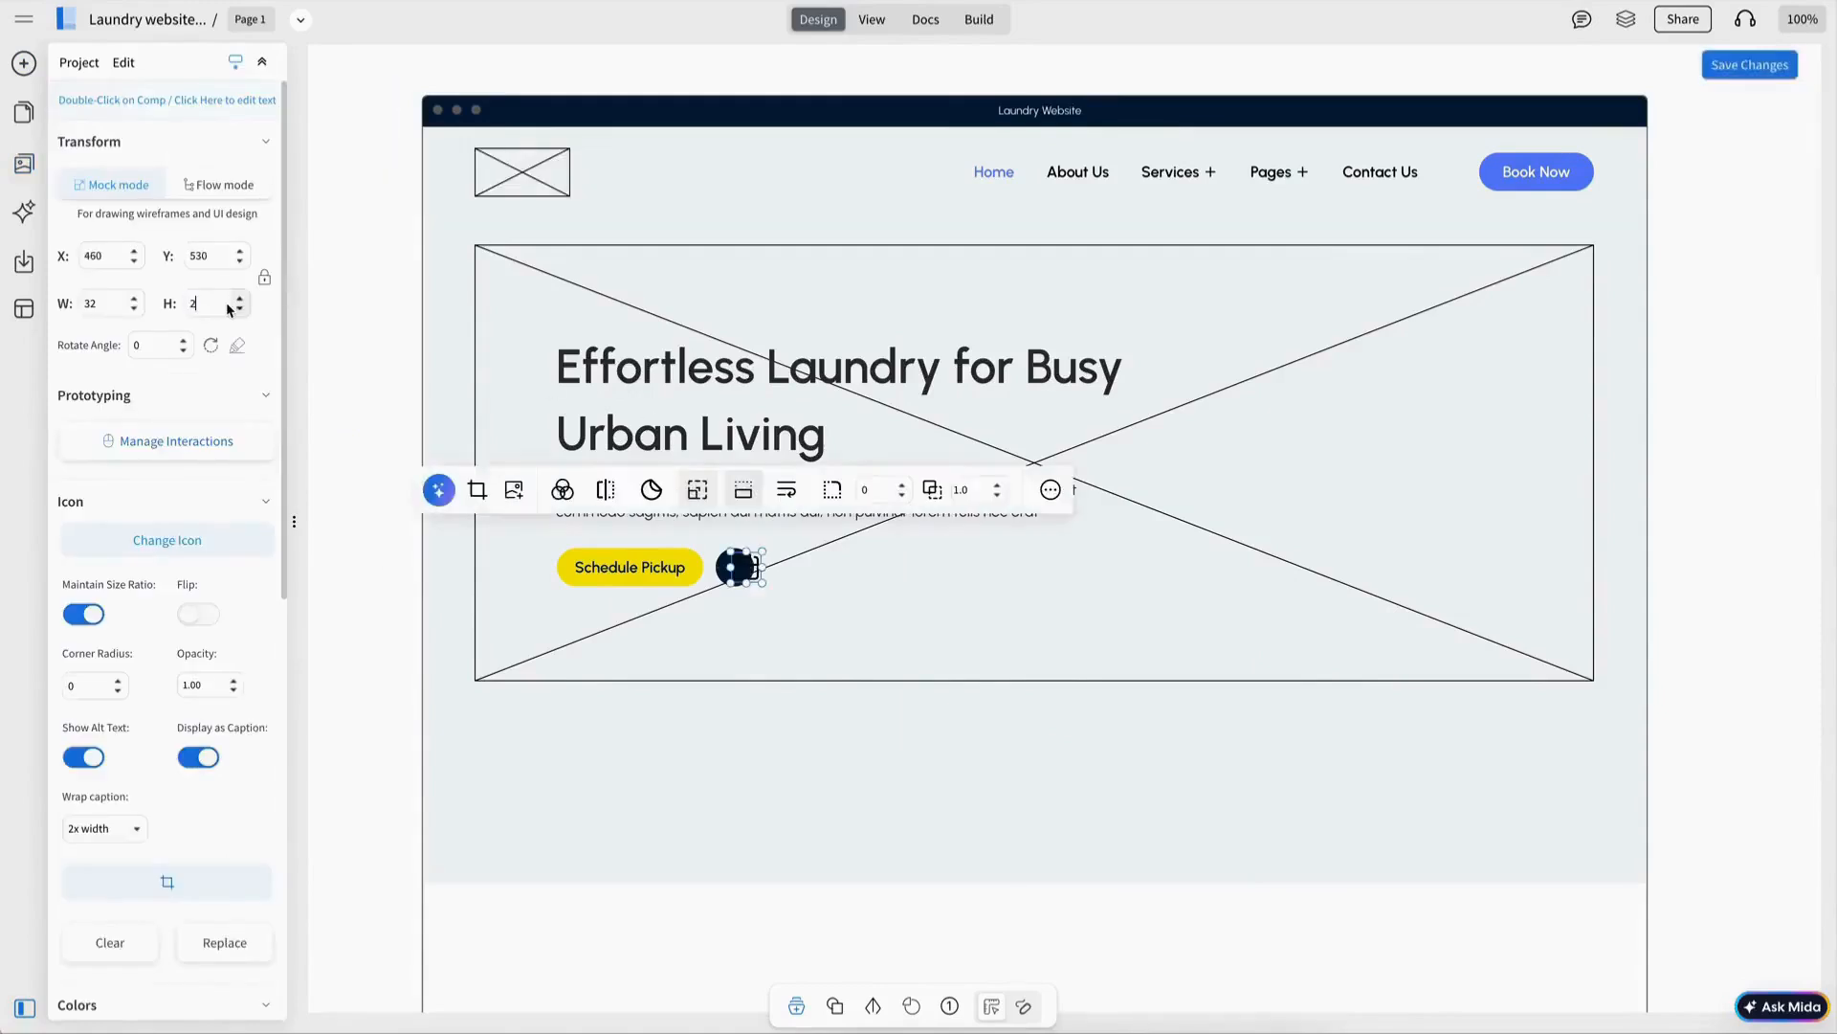
{"action": "left_click", "coordinate": [370, 412]}
Centre and group the calendar icon with the circle, and colour the icon yellow.
{"action": "left_click", "coordinate": [735, 568]}
{"action": "left_click", "coordinate": [748, 574], "text": "shift"}
{"action": "left_click", "coordinate": [681, 487]}
{"action": "left_click", "coordinate": [825, 488]}
{"action": "left_click", "coordinate": [523, 488]}
{"action": "double_click", "coordinate": [735, 567]}
{"action": "left_click", "coordinate": [551, 495]}
{"action": "left_click", "coordinate": [555, 536]}
{"action": "left_click", "coordinate": [636, 608]}
Align the Schedule Pickup button with the calendar icon group.
{"action": "left_click", "coordinate": [369, 574]}
{"action": "left_click", "coordinate": [630, 568]}
{"action": "left_click", "coordinate": [735, 568], "text": "shift"}
{"action": "left_click", "coordinate": [1803, 393]}
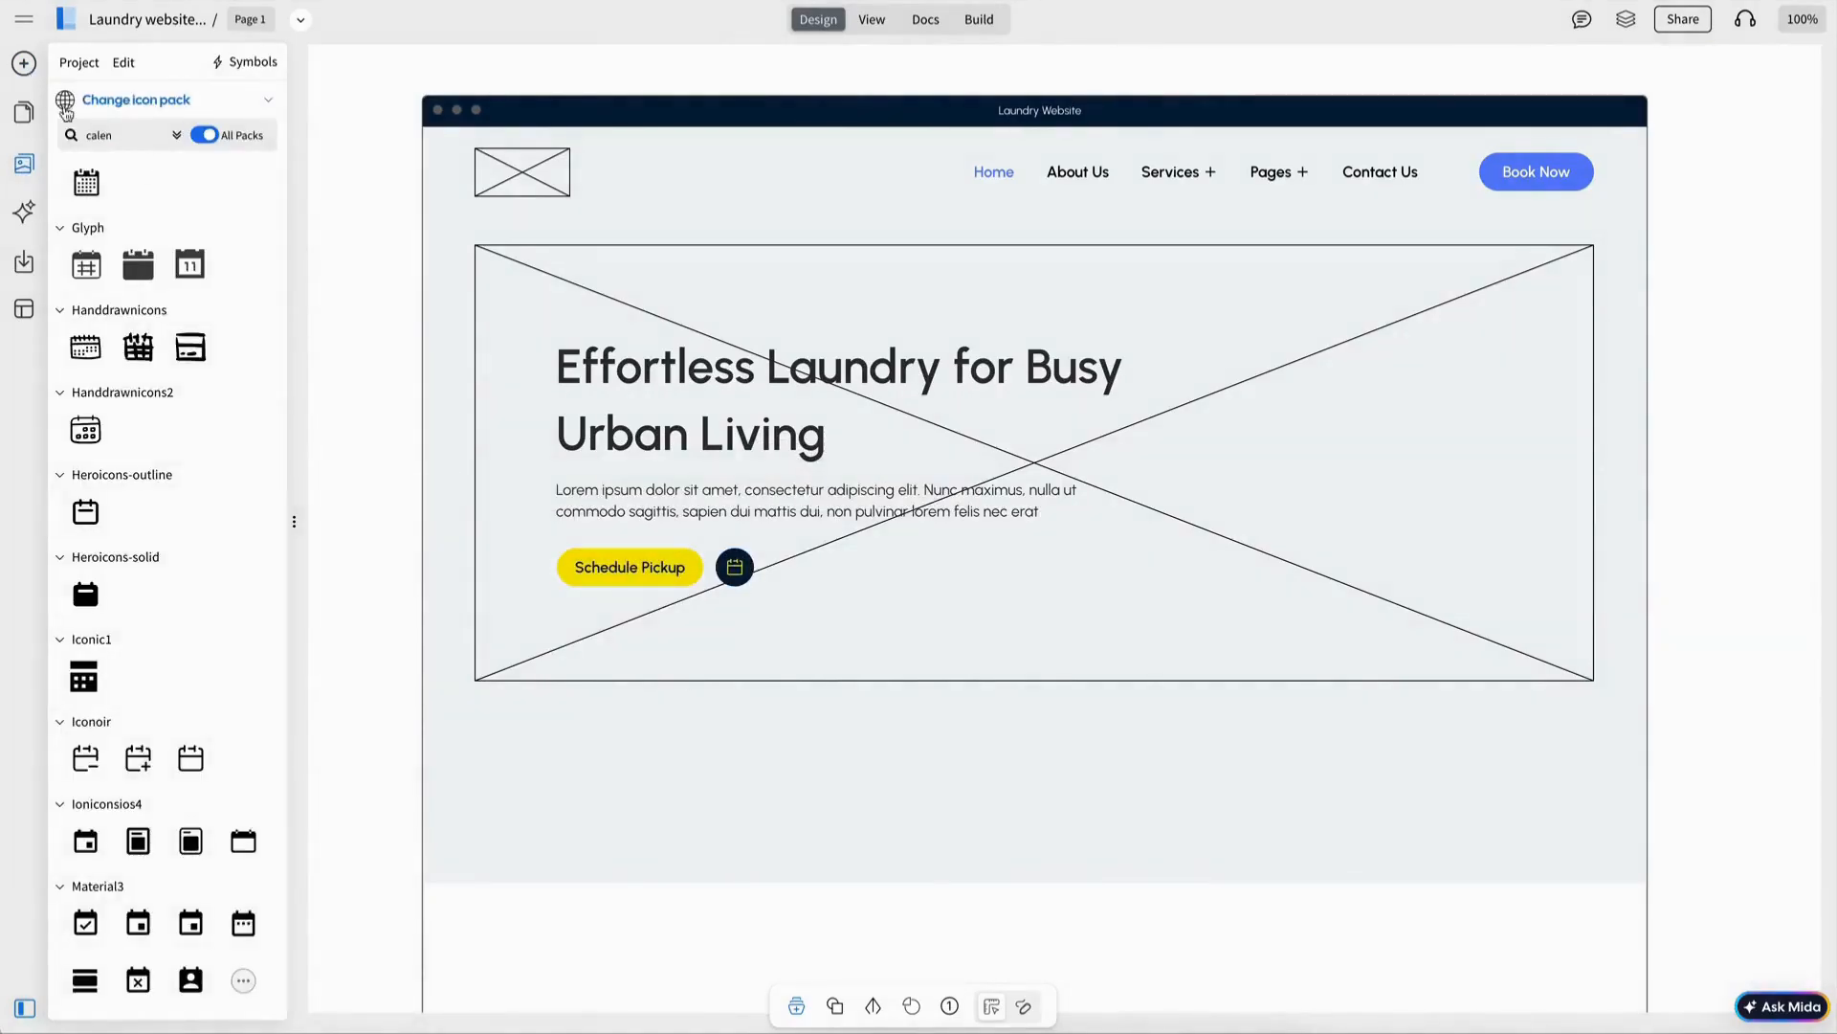
{"action": "left_click", "coordinate": [23, 63]}
Place a 200-wide logo image under 'Business that trust us' and duplicate it across the row.
{"action": "scroll", "coordinate": [940, 658], "scroll_direction": "down", "scroll_amount": 3}
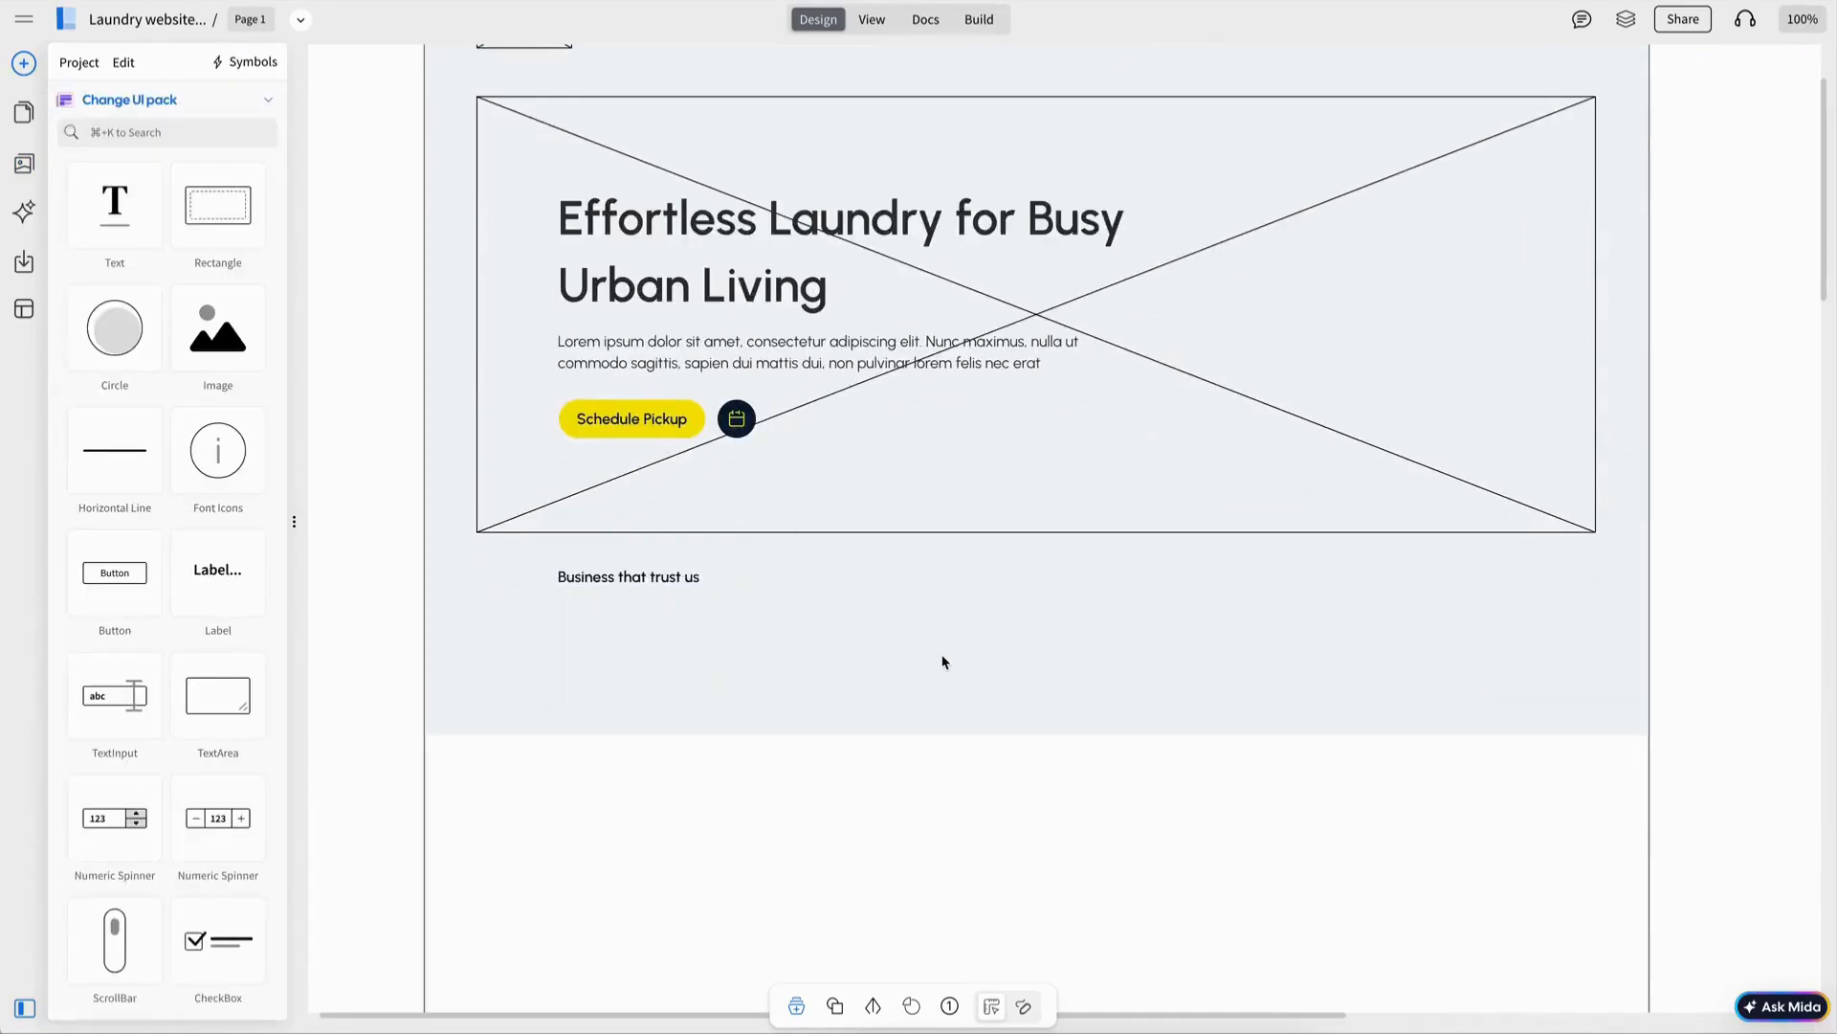
{"action": "left_click_drag", "start_coordinate": [163, 312], "coordinate": [606, 664]}
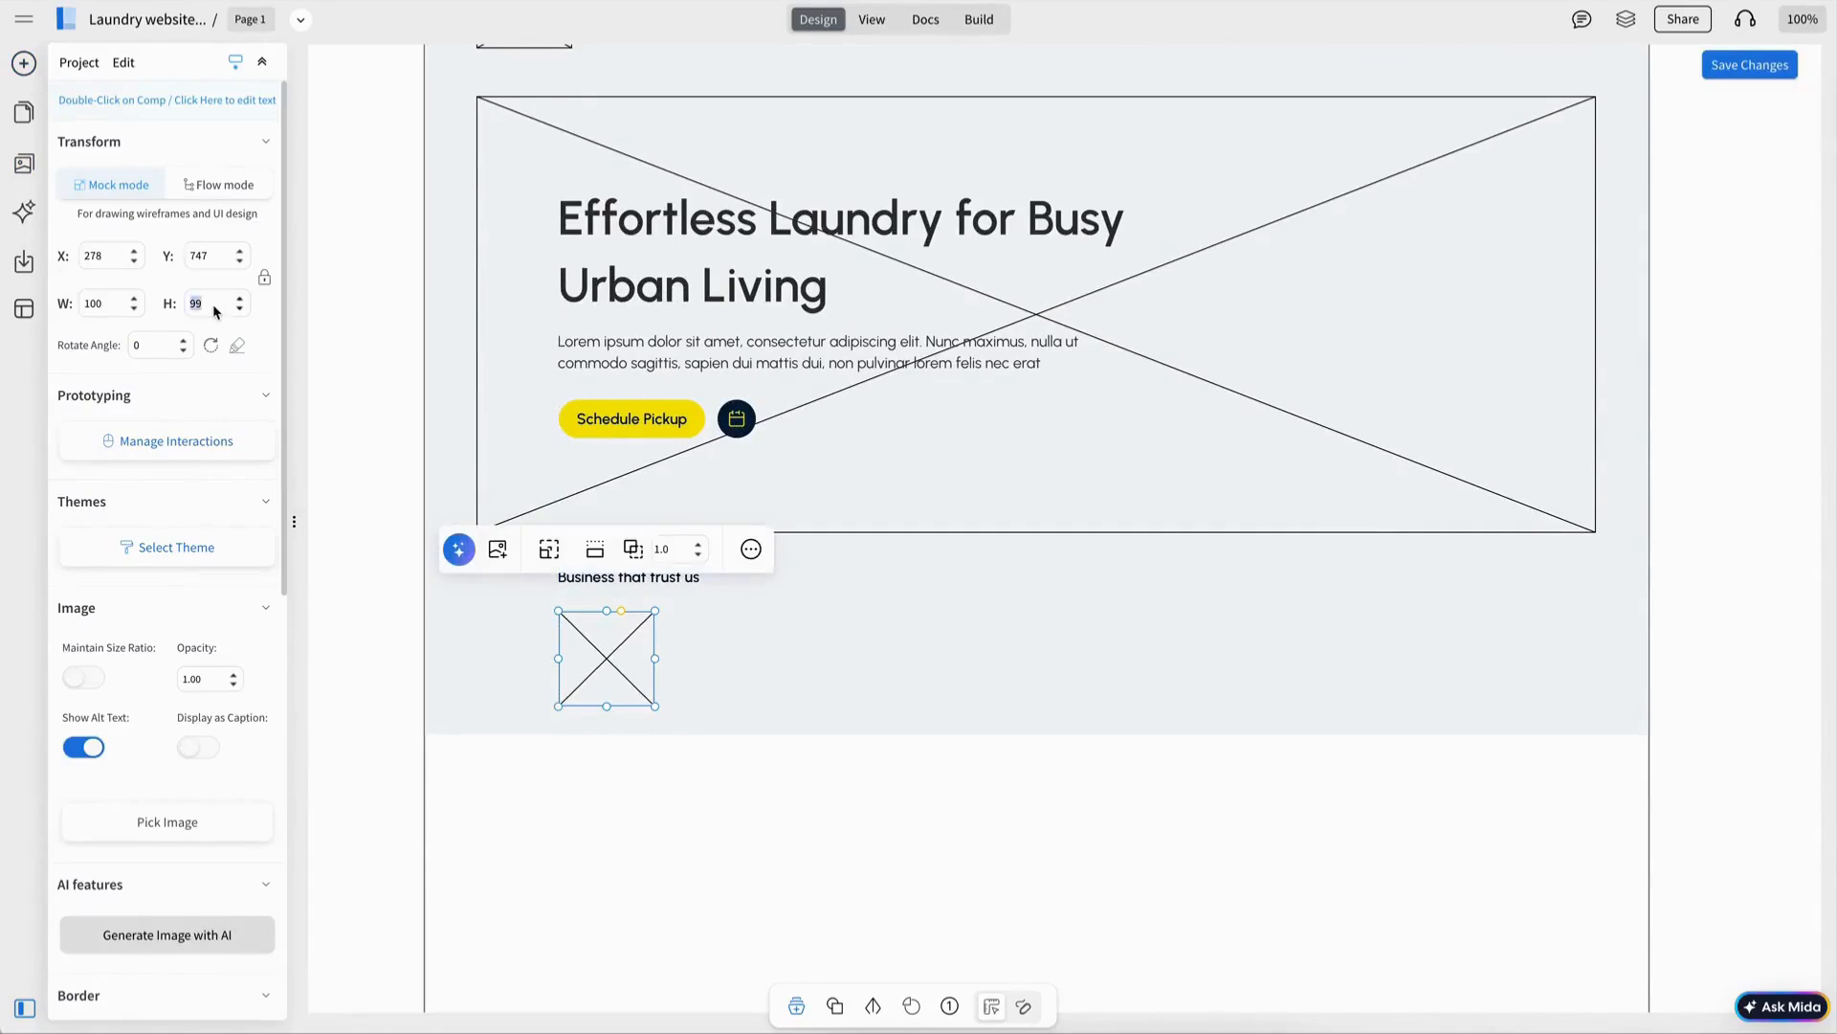
{"action": "type", "text": "200"}
{"action": "left_click", "coordinate": [469, 631]}
{"action": "left_click_drag", "start_coordinate": [1126, 660], "coordinate": [1509, 635]}
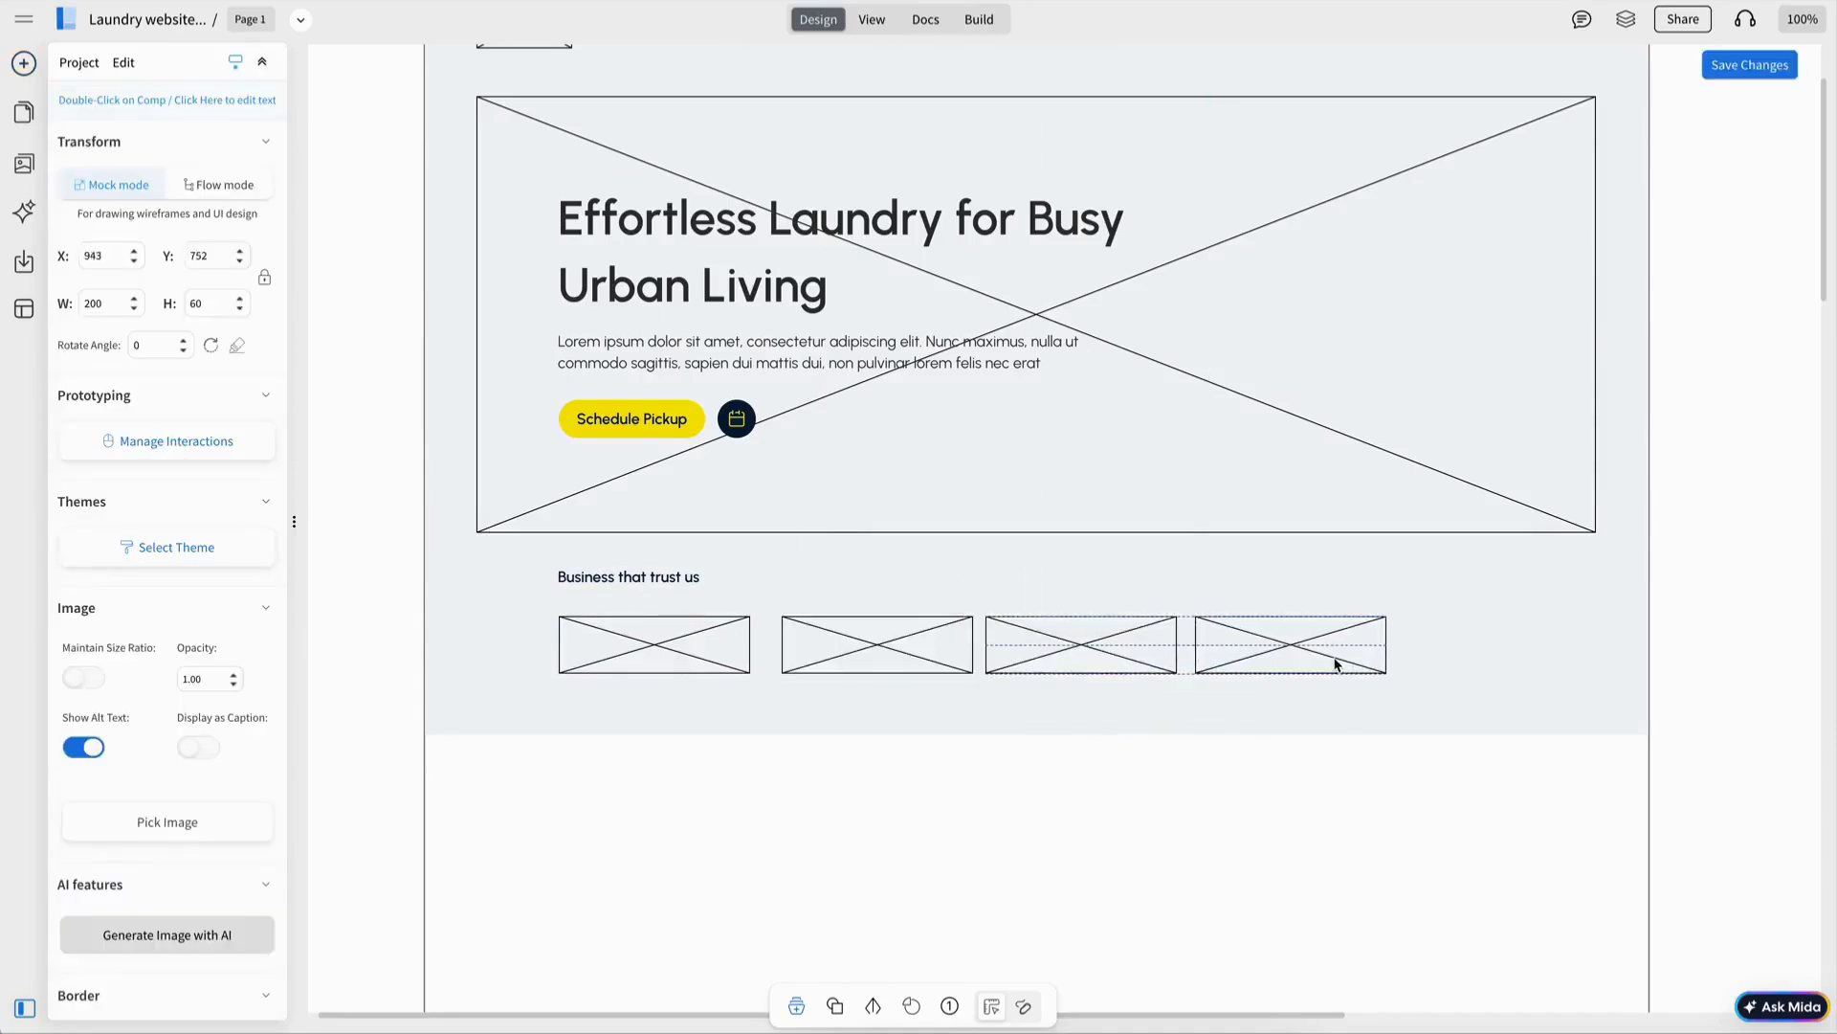
{"action": "key", "text": "ctrl+d"}
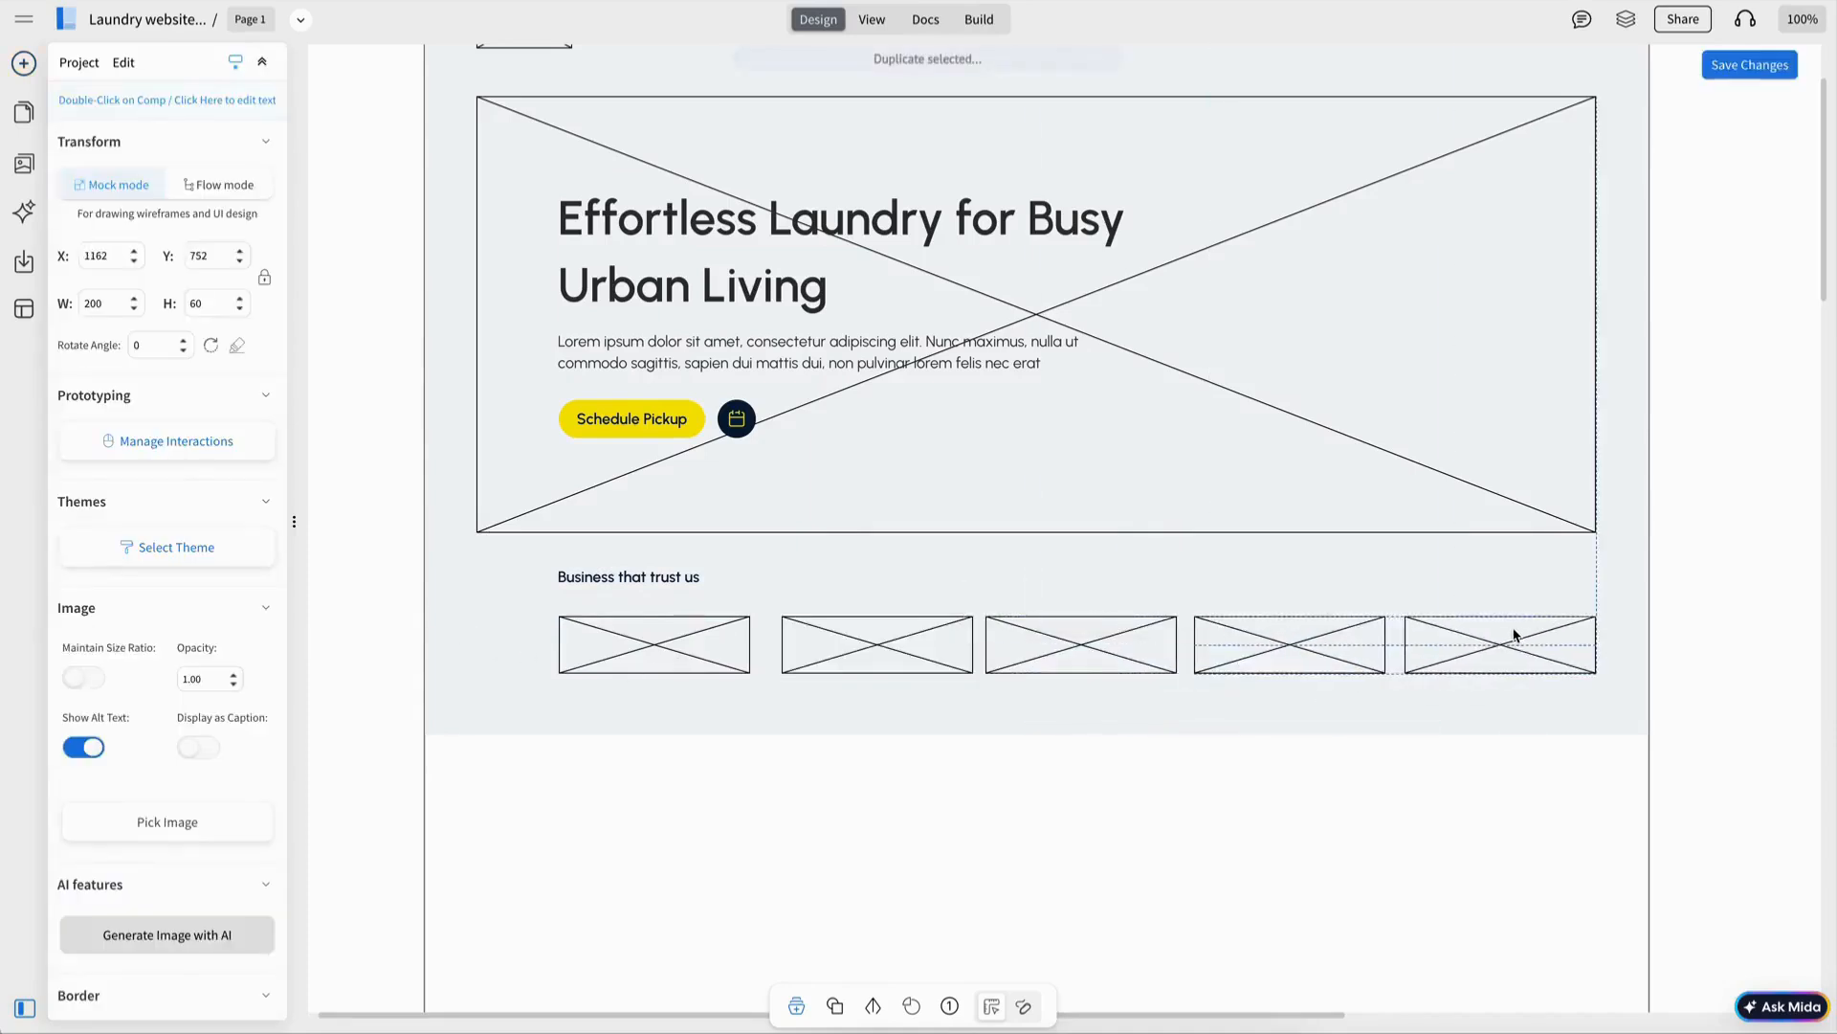
Distribute the five logo placeholders with even horizontal spacing.
{"action": "left_click_drag", "start_coordinate": [1302, 648], "coordinate": [584, 647]}
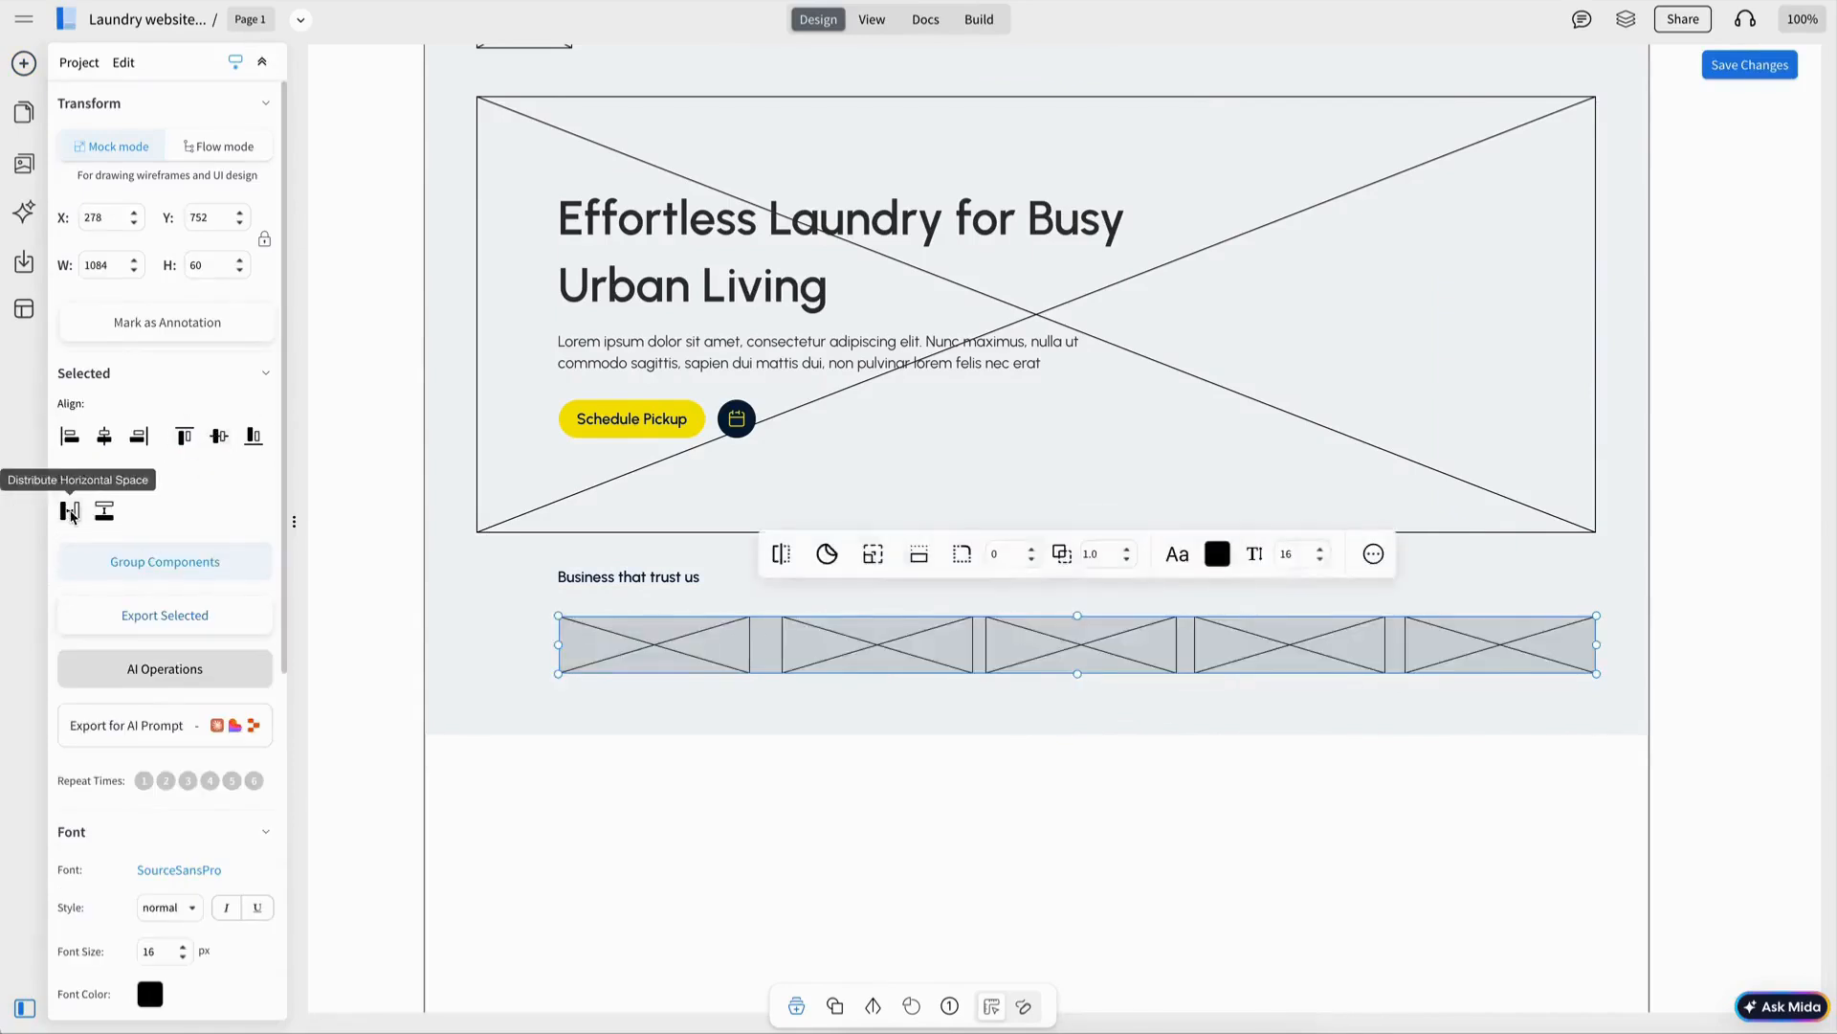
{"action": "left_click", "coordinate": [1407, 656]}
{"action": "left_click_drag", "start_coordinate": [1222, 663], "coordinate": [588, 647]}
{"action": "left_click", "coordinate": [70, 512]}
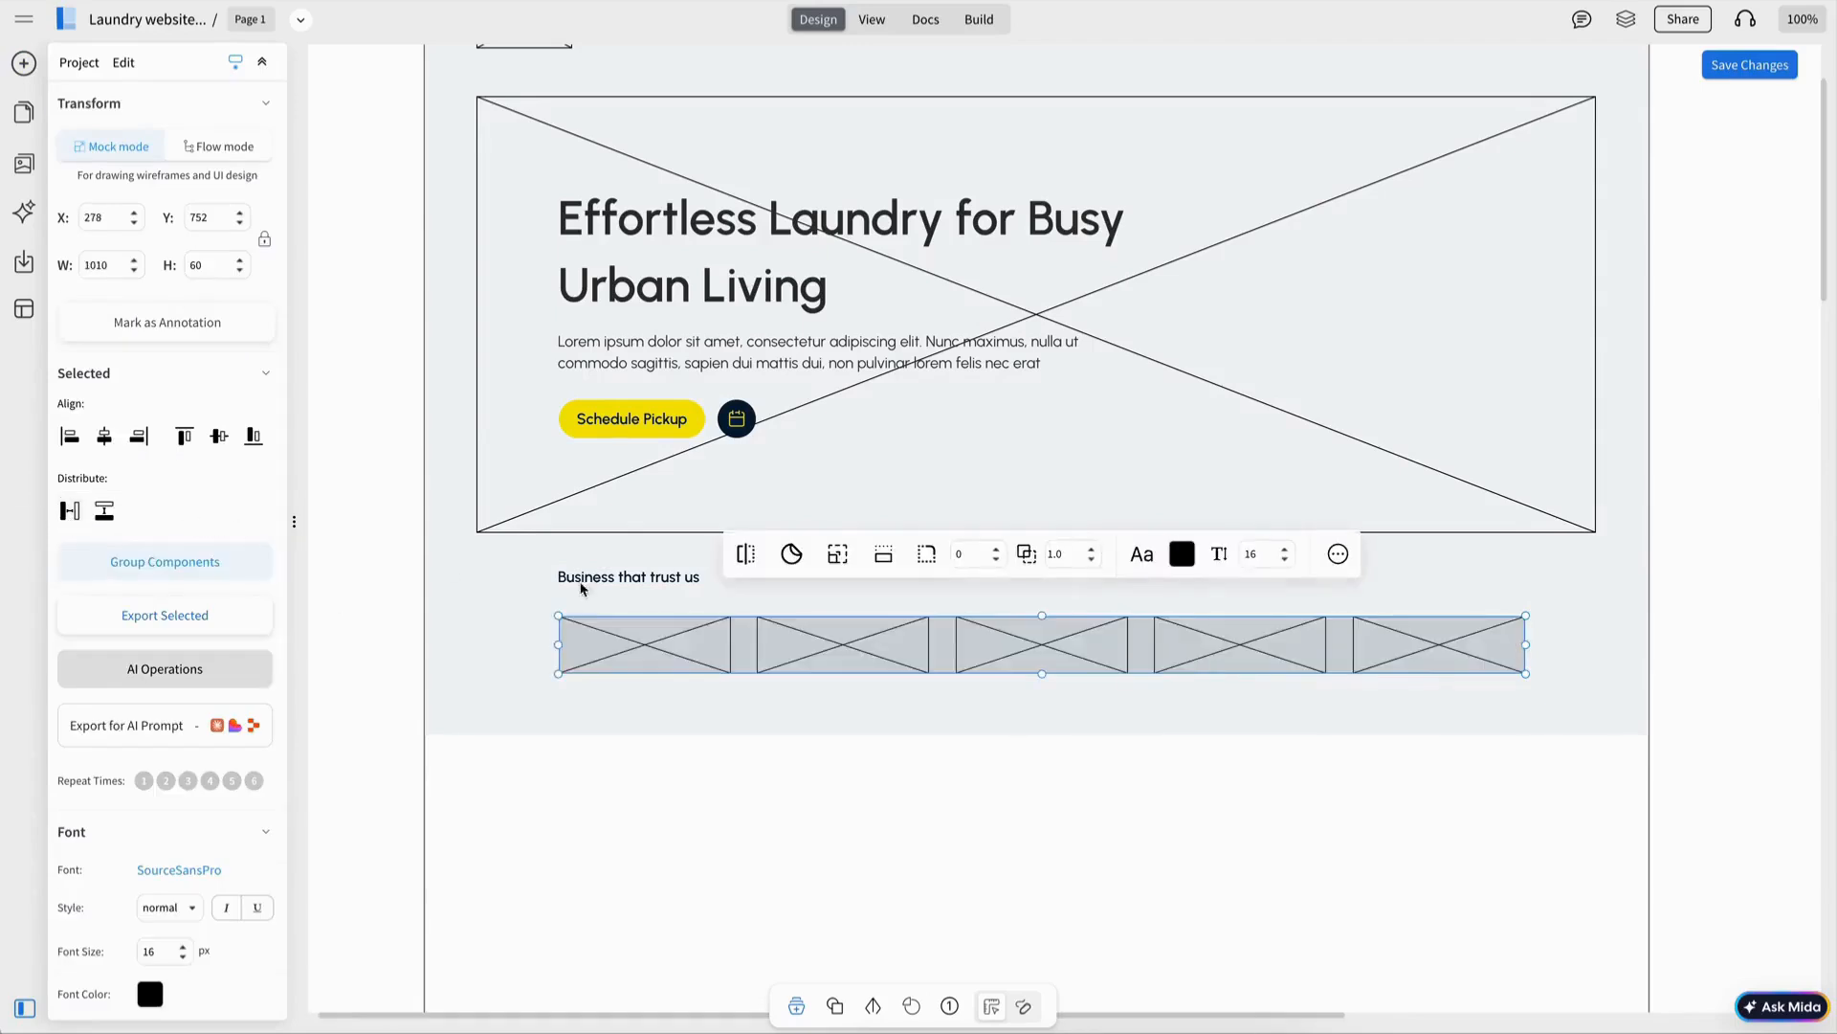
{"action": "left_click", "coordinate": [631, 586], "text": "shift"}
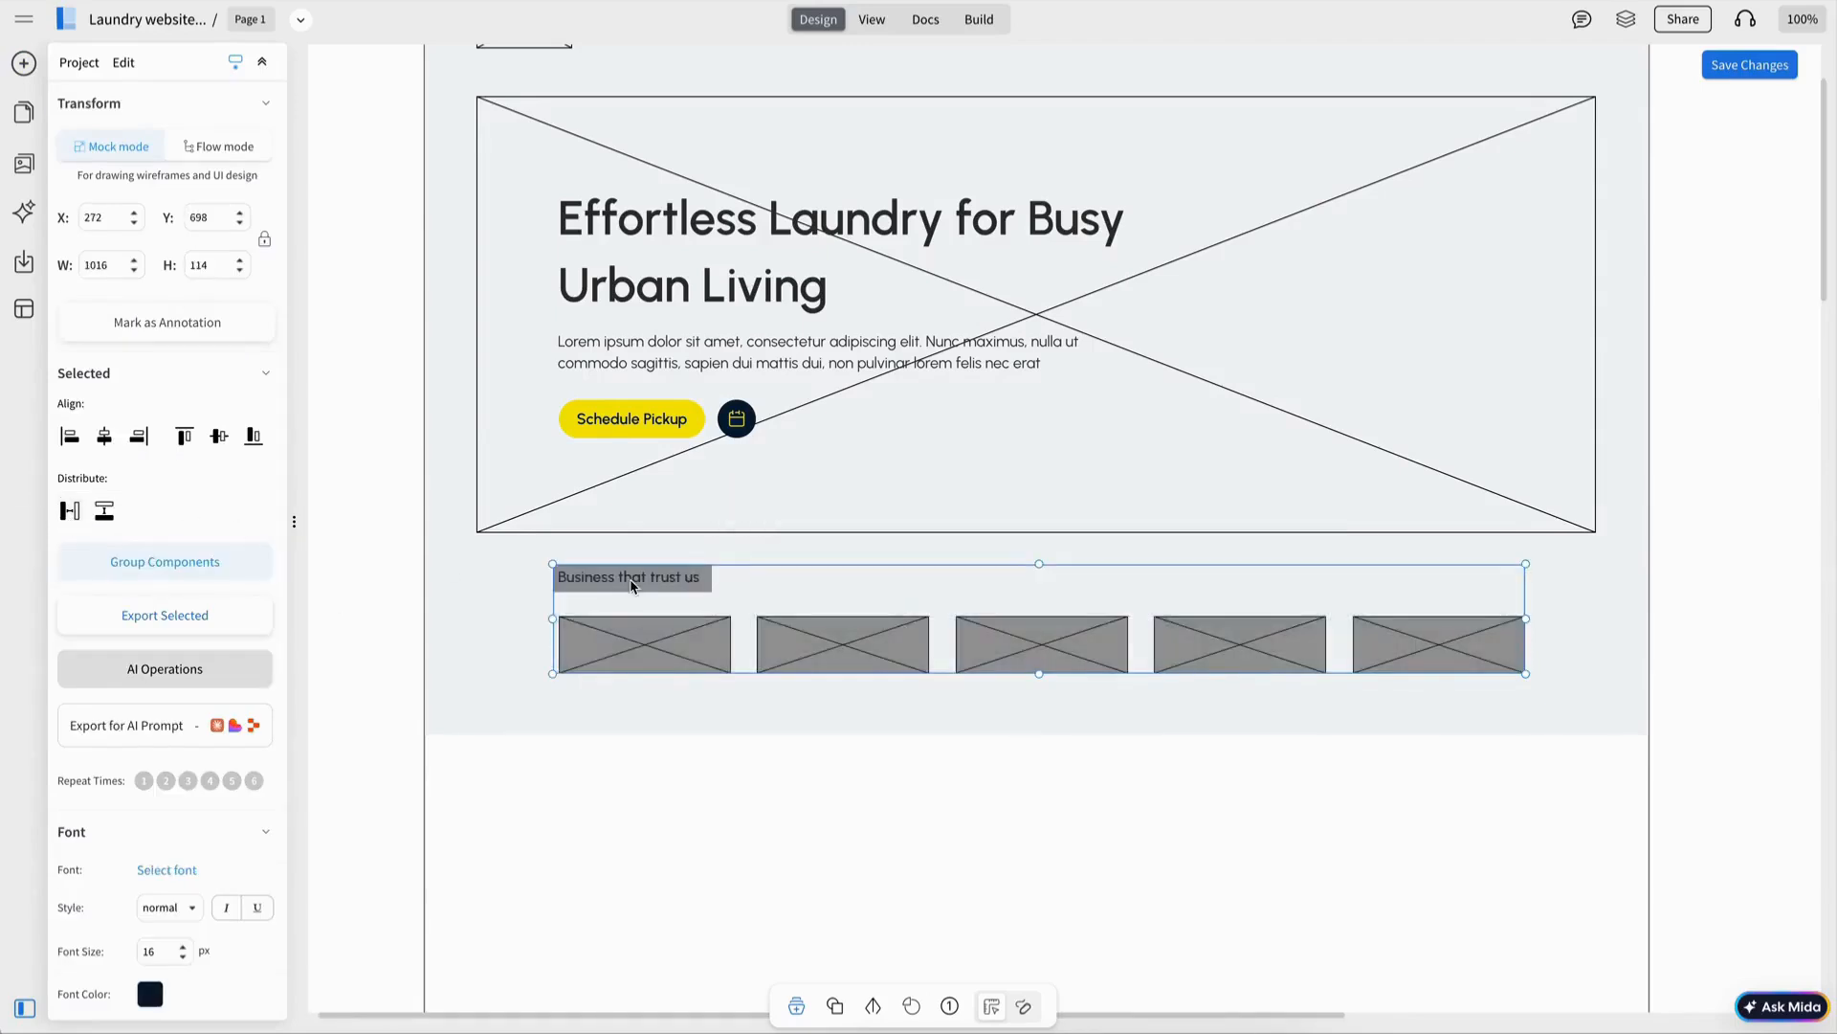
{"action": "left_click", "coordinate": [1037, 687]}
Add a large square image placeholder below the logo row.
{"action": "scroll", "coordinate": [1089, 718], "scroll_direction": "up", "scroll_amount": 3}
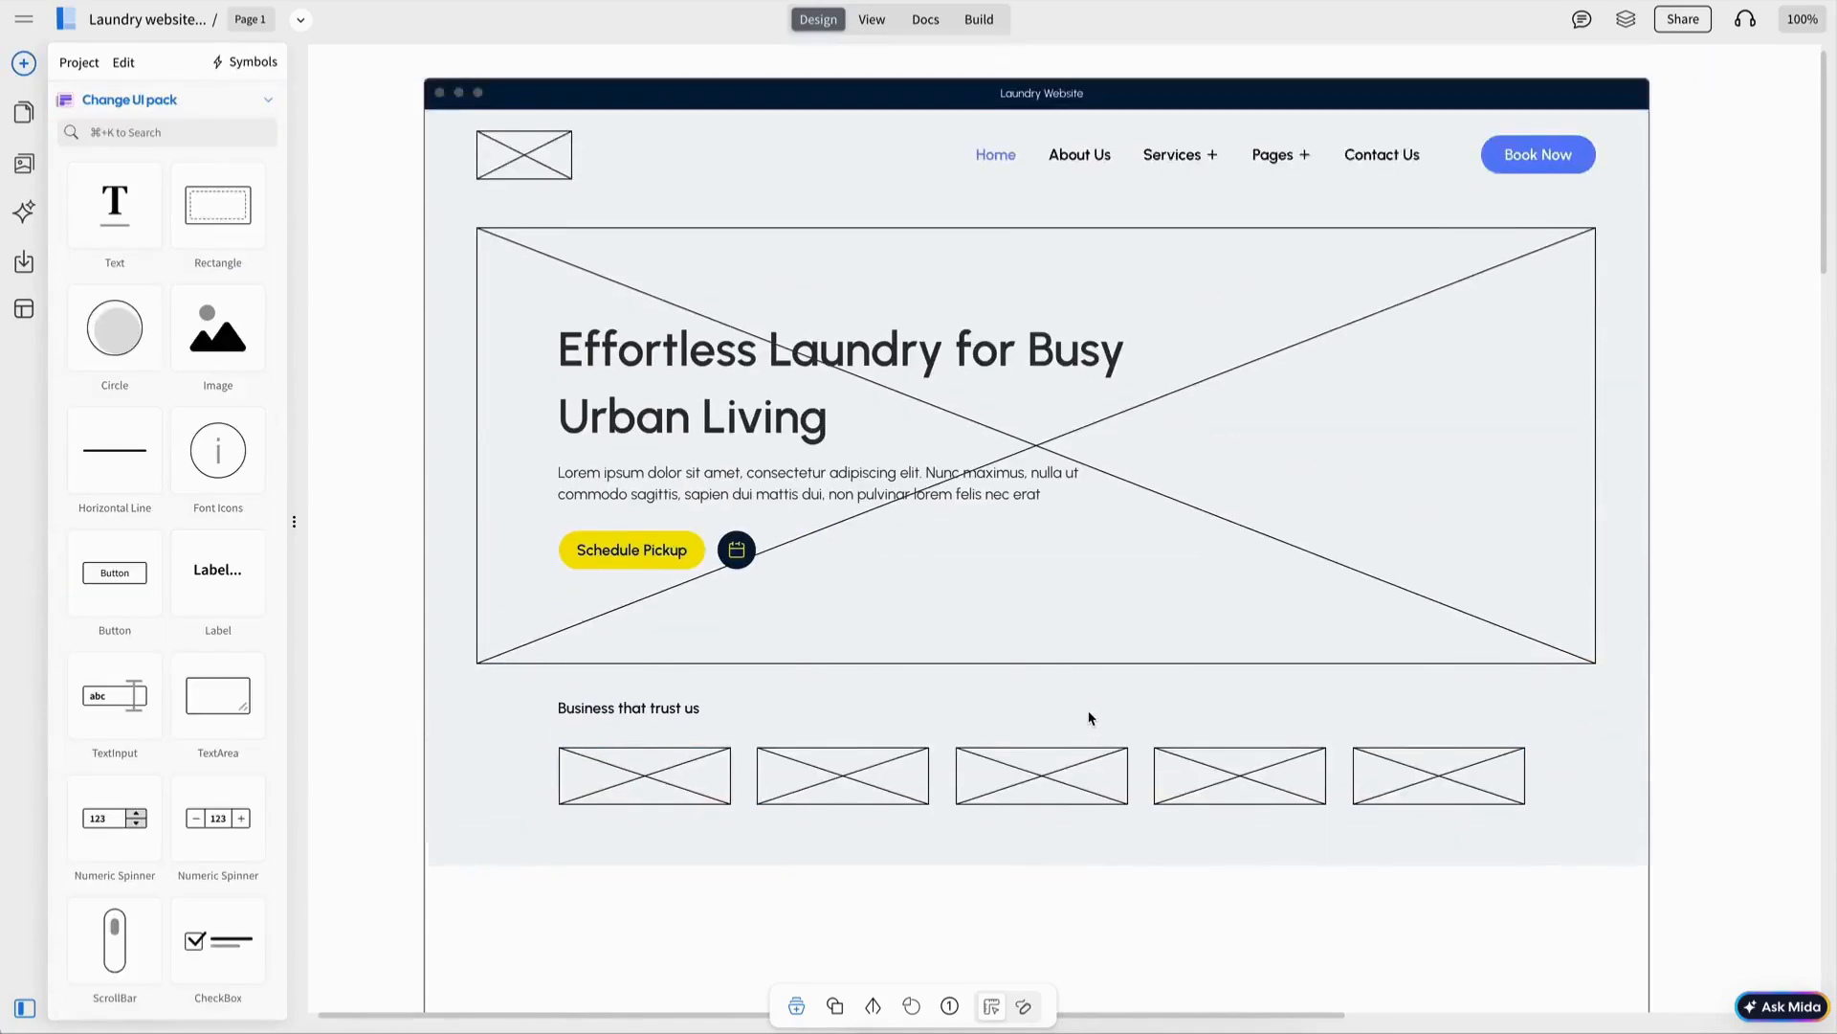
{"action": "scroll", "coordinate": [1089, 718], "scroll_direction": "down", "scroll_amount": 6}
{"action": "scroll", "coordinate": [1089, 718], "scroll_direction": "left", "scroll_amount": 1}
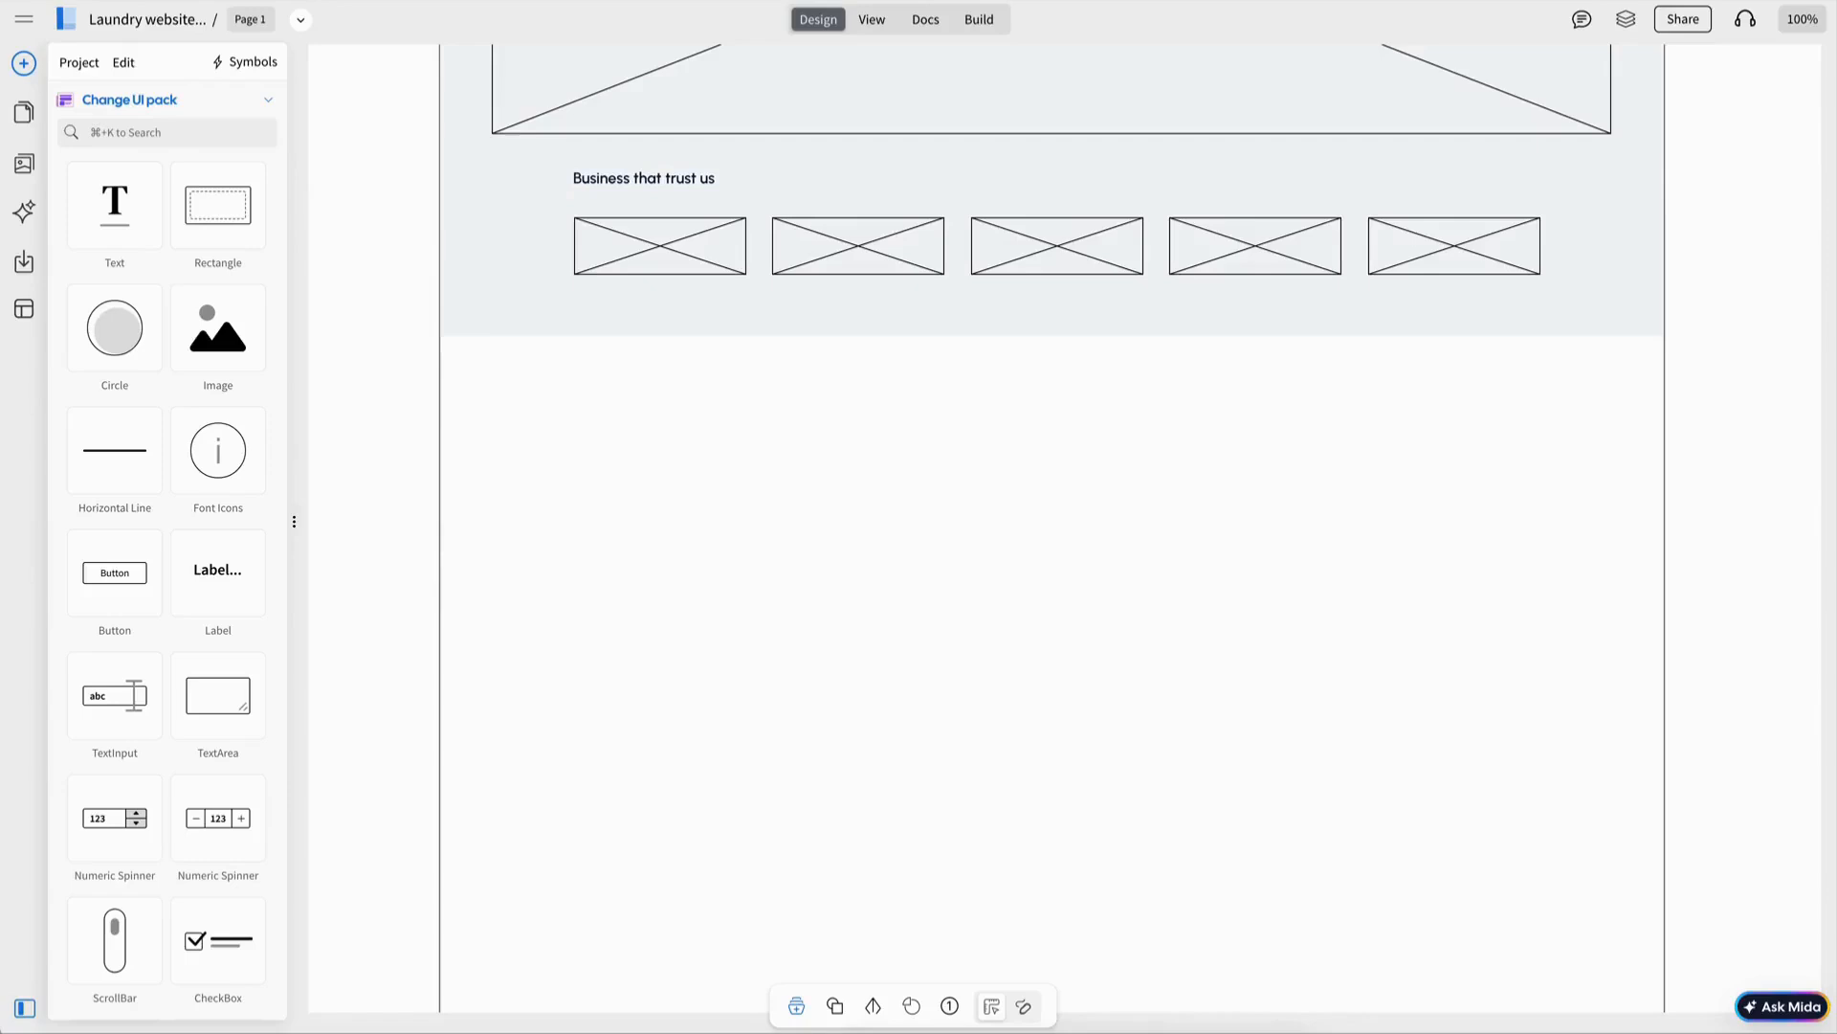
{"action": "left_click_drag", "start_coordinate": [233, 373], "coordinate": [727, 554]}
{"action": "key", "text": "Escape"}
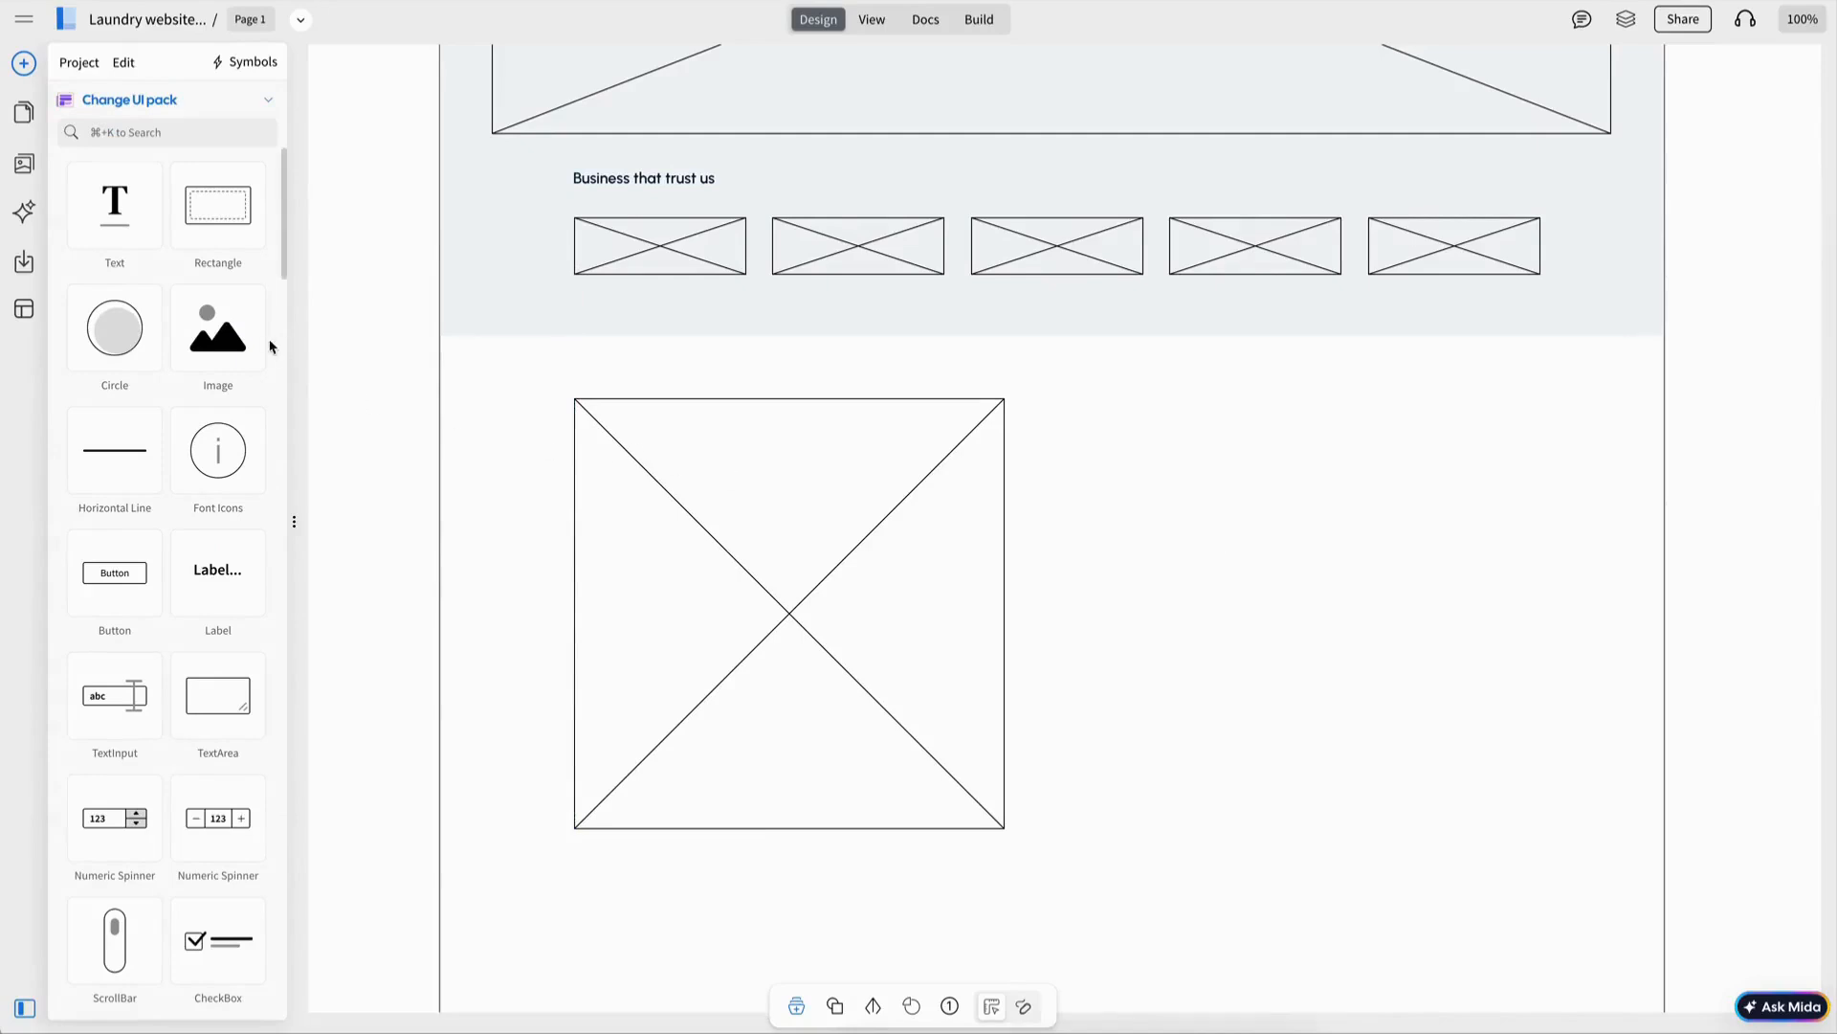
Copy the 'Business that trust us' label beside the image and retype it ABOUT LAUNDRY.
{"action": "left_click", "coordinate": [670, 194]}
{"action": "double_click", "coordinate": [669, 194]}
{"action": "key", "text": "ctrl+c"}
{"action": "key", "text": "Escape"}
{"action": "key", "text": "ctrl+v"}
{"action": "left_click_drag", "start_coordinate": [670, 184], "coordinate": [1156, 442]}
{"action": "double_click", "coordinate": [1141, 431]}
{"action": "type", "text": "ABO"}
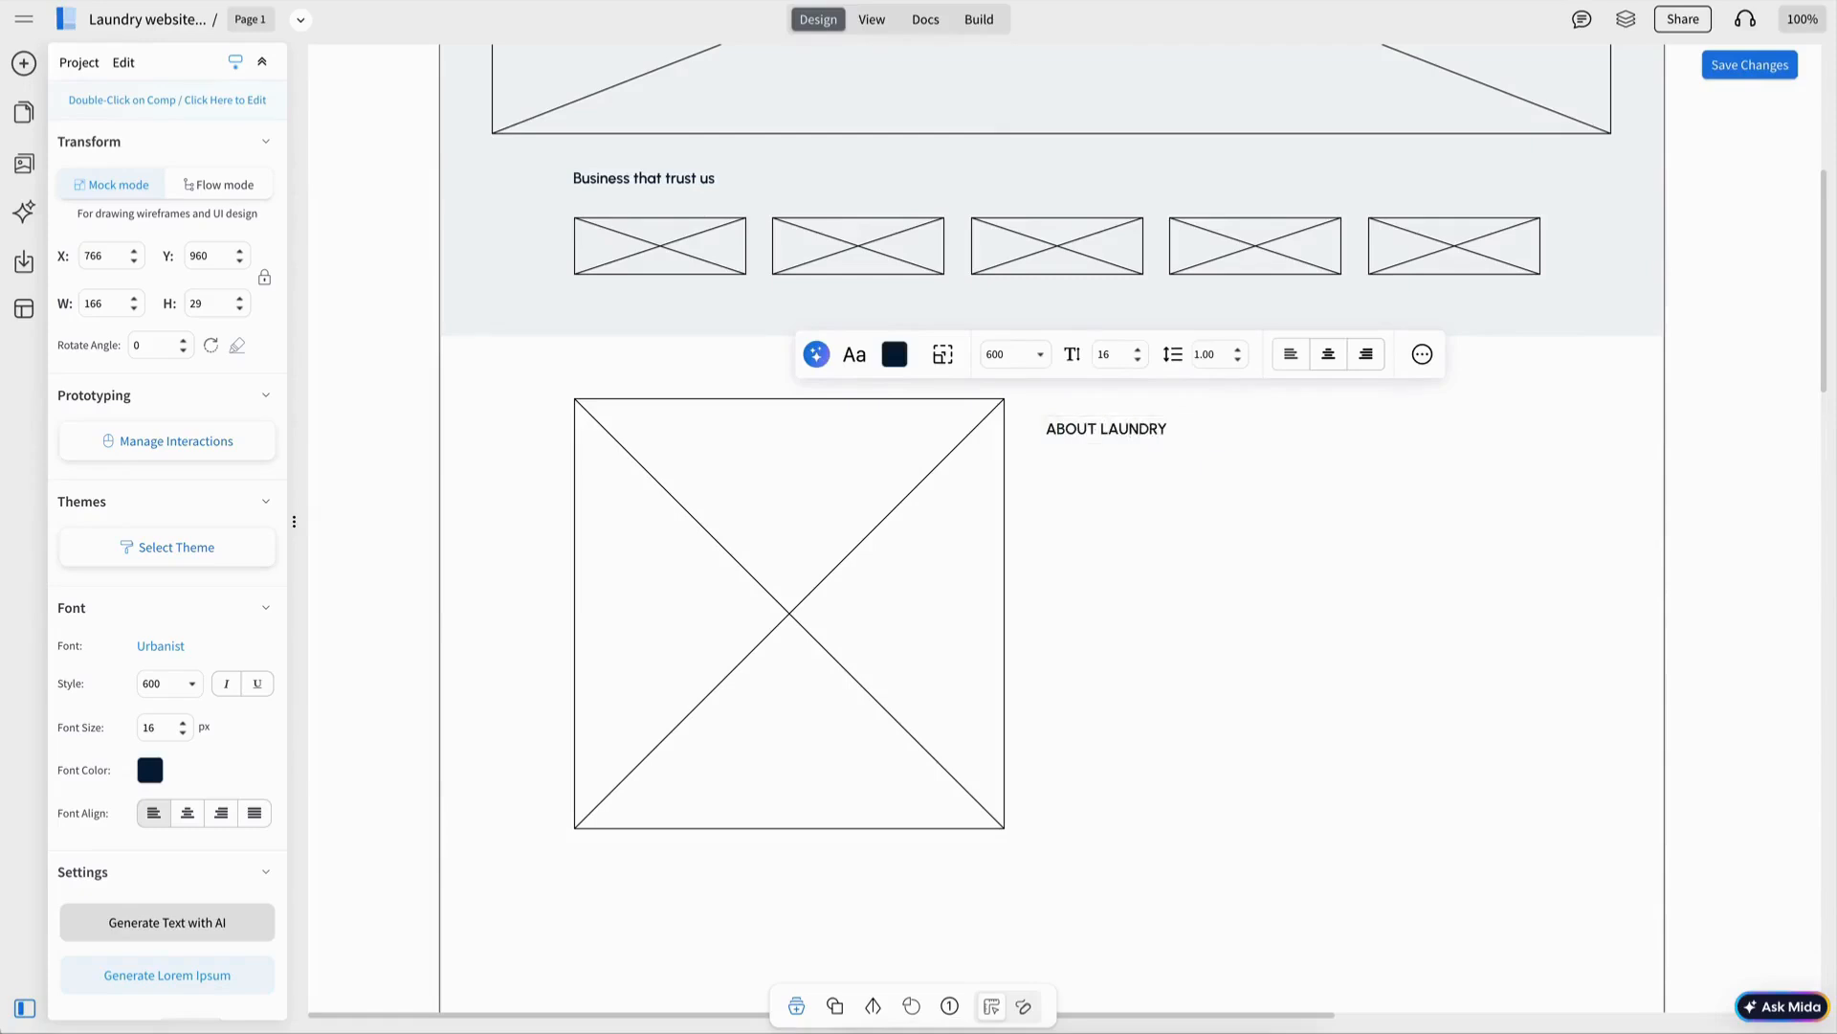
{"action": "key", "text": "Escape"}
Set the ABOUT LAUNDRY label's font colour to blue.
{"action": "left_click", "coordinate": [1052, 414]}
{"action": "left_click", "coordinate": [894, 354]}
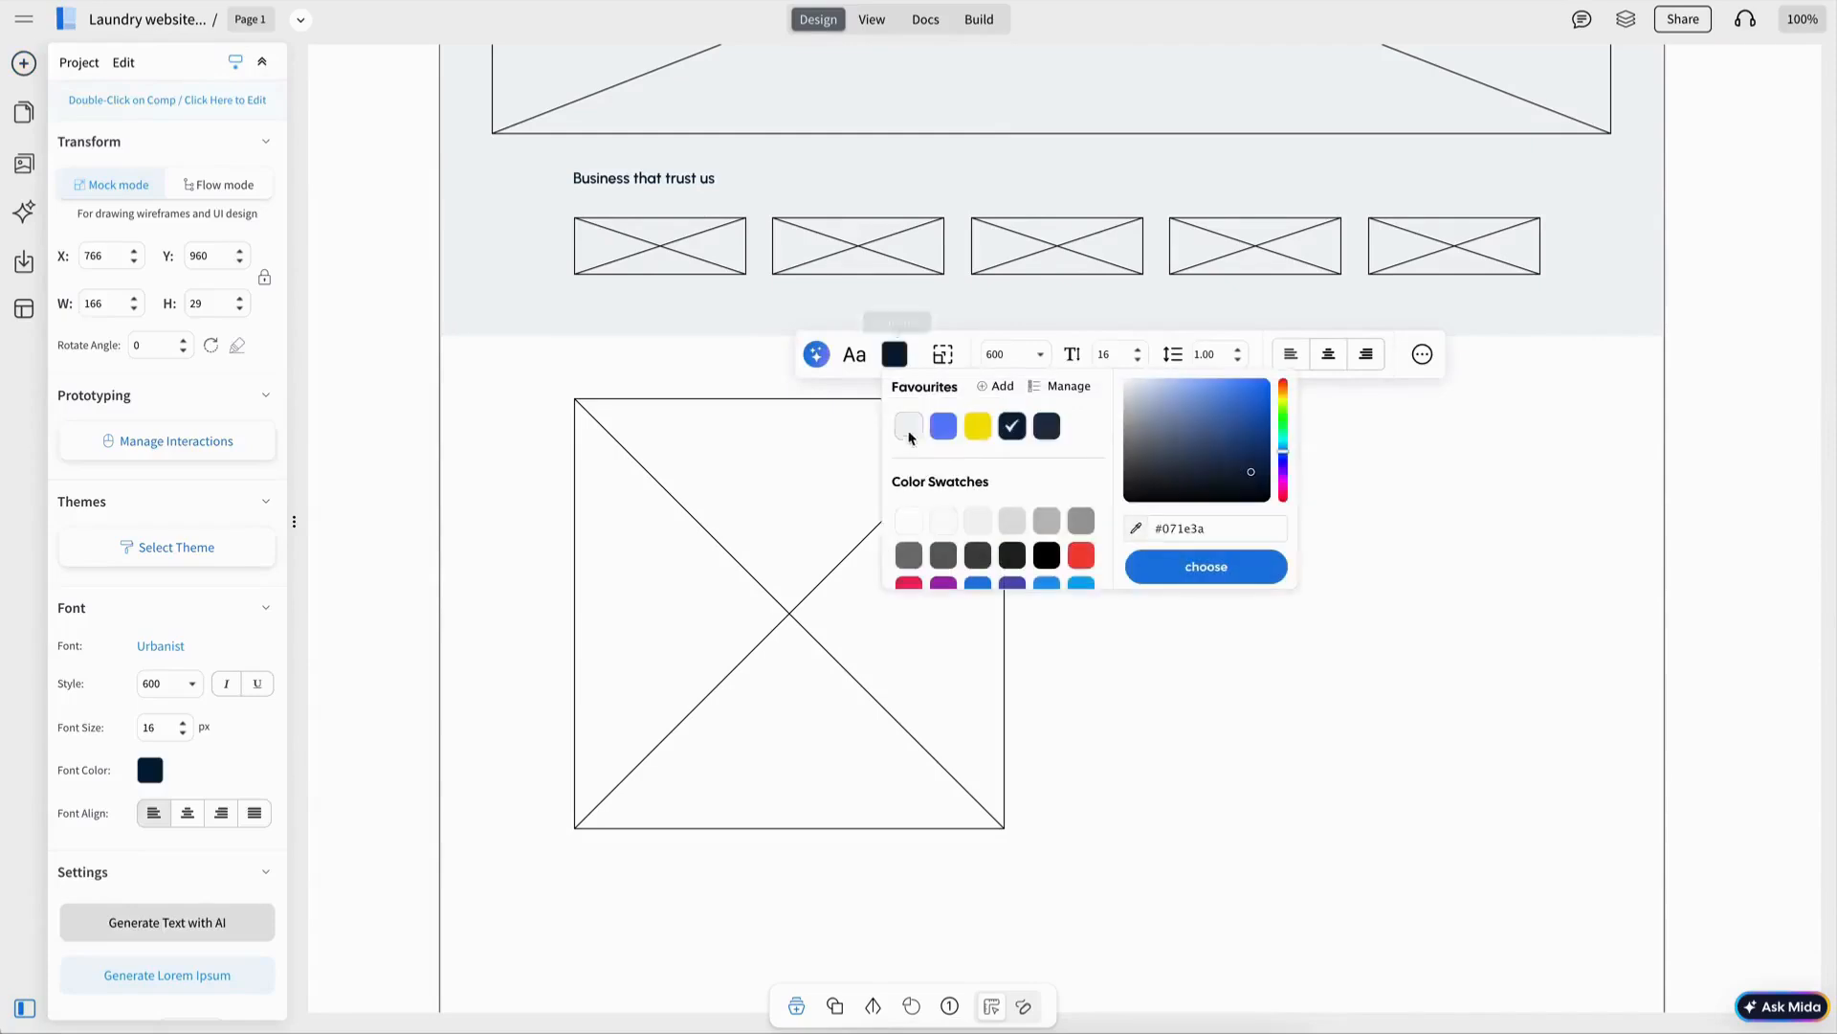
{"action": "left_click", "coordinate": [957, 424]}
{"action": "key", "text": "Escape"}
{"action": "left_click", "coordinate": [1137, 433]}
{"action": "key", "text": "Escape"}
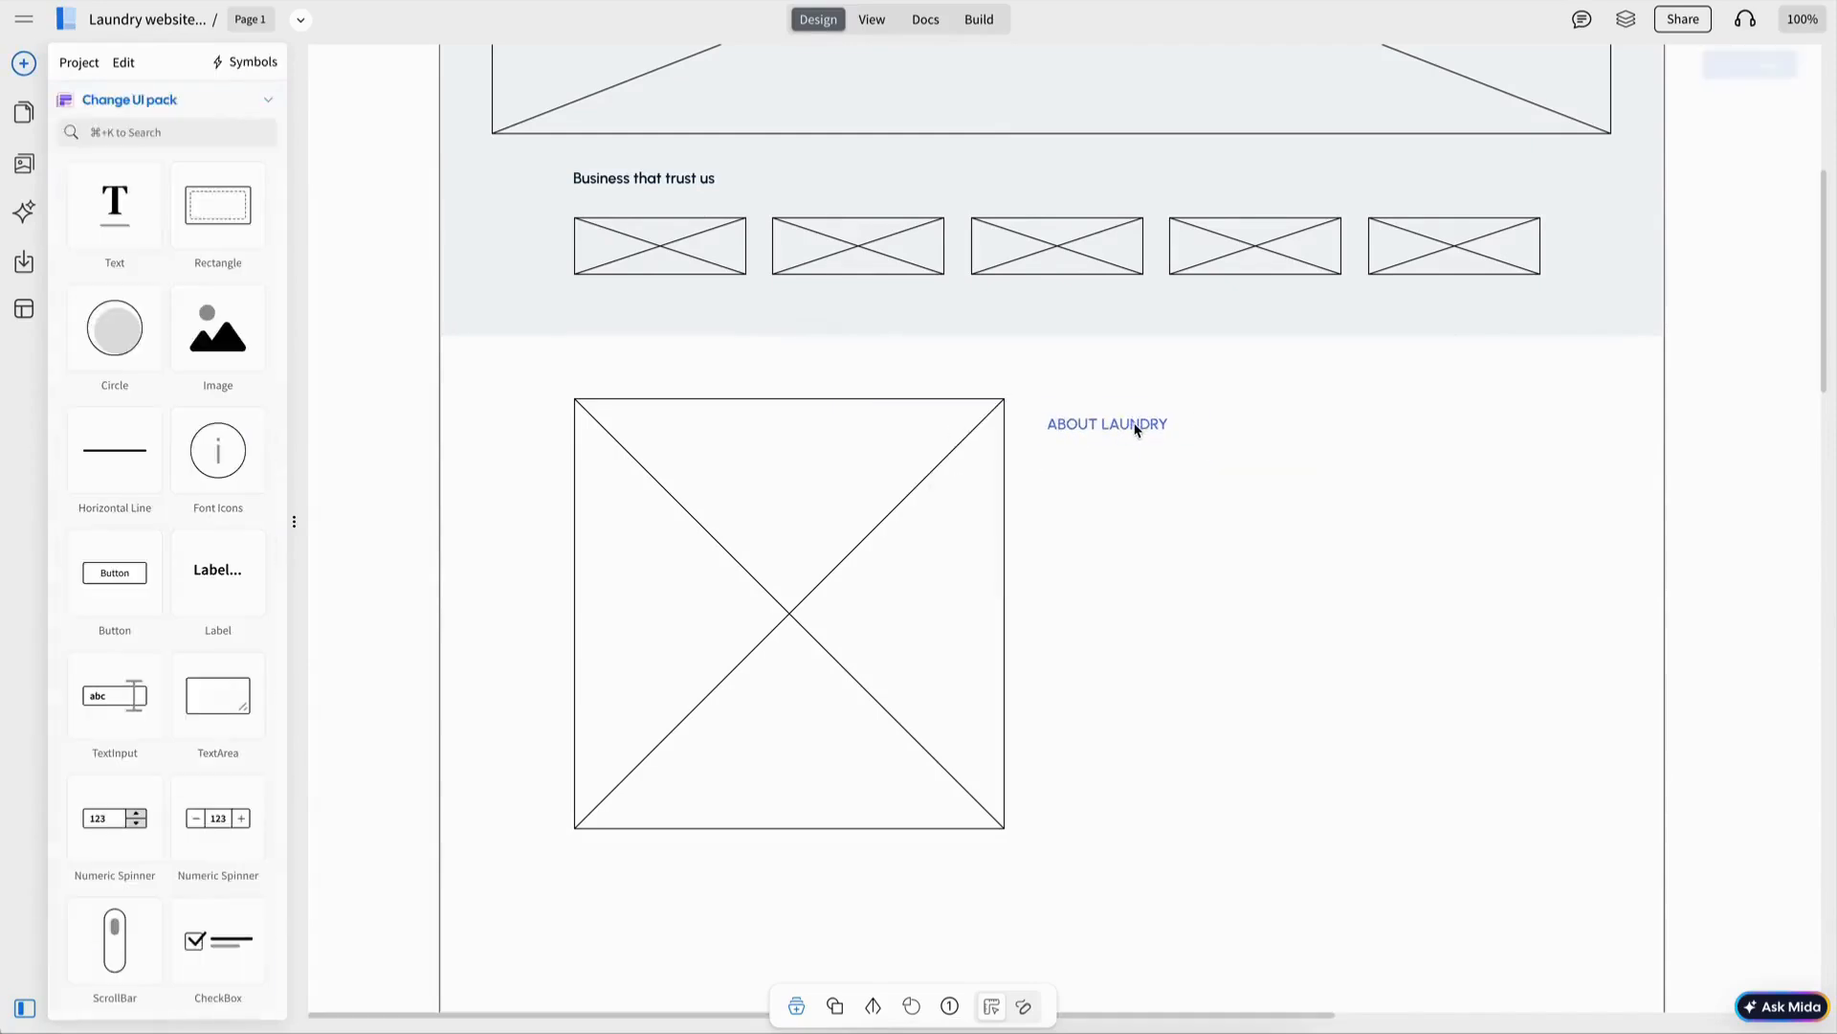
{"action": "scroll", "coordinate": [762, 219], "scroll_direction": "up", "scroll_amount": 4}
Paste the hero heading under ABOUT LAUNDRY as 'Laundry Services for Modern Living' and align the About texts.
{"action": "left_click", "coordinate": [771, 201]}
{"action": "key", "text": "super+c"}
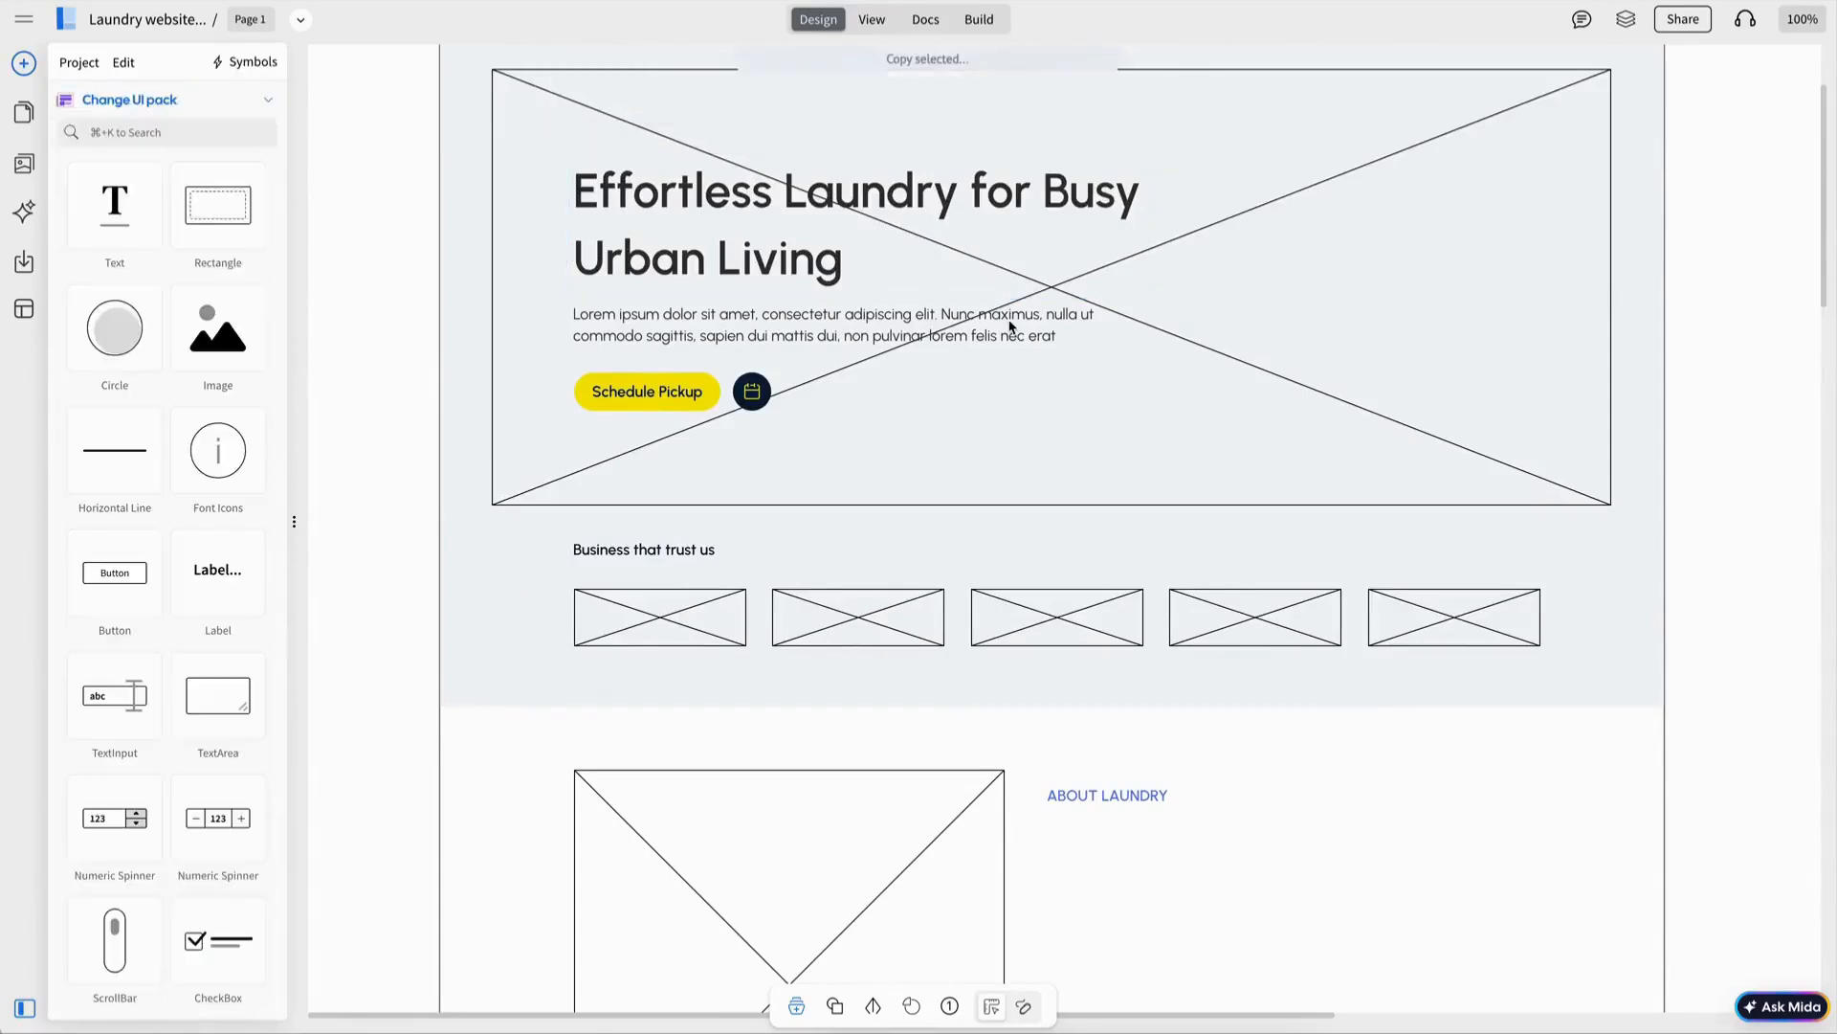
{"action": "scroll", "coordinate": [1010, 326], "scroll_direction": "down", "scroll_amount": 6}
{"action": "key", "text": "super+v"}
{"action": "left_click_drag", "start_coordinate": [913, 225], "coordinate": [1383, 314]}
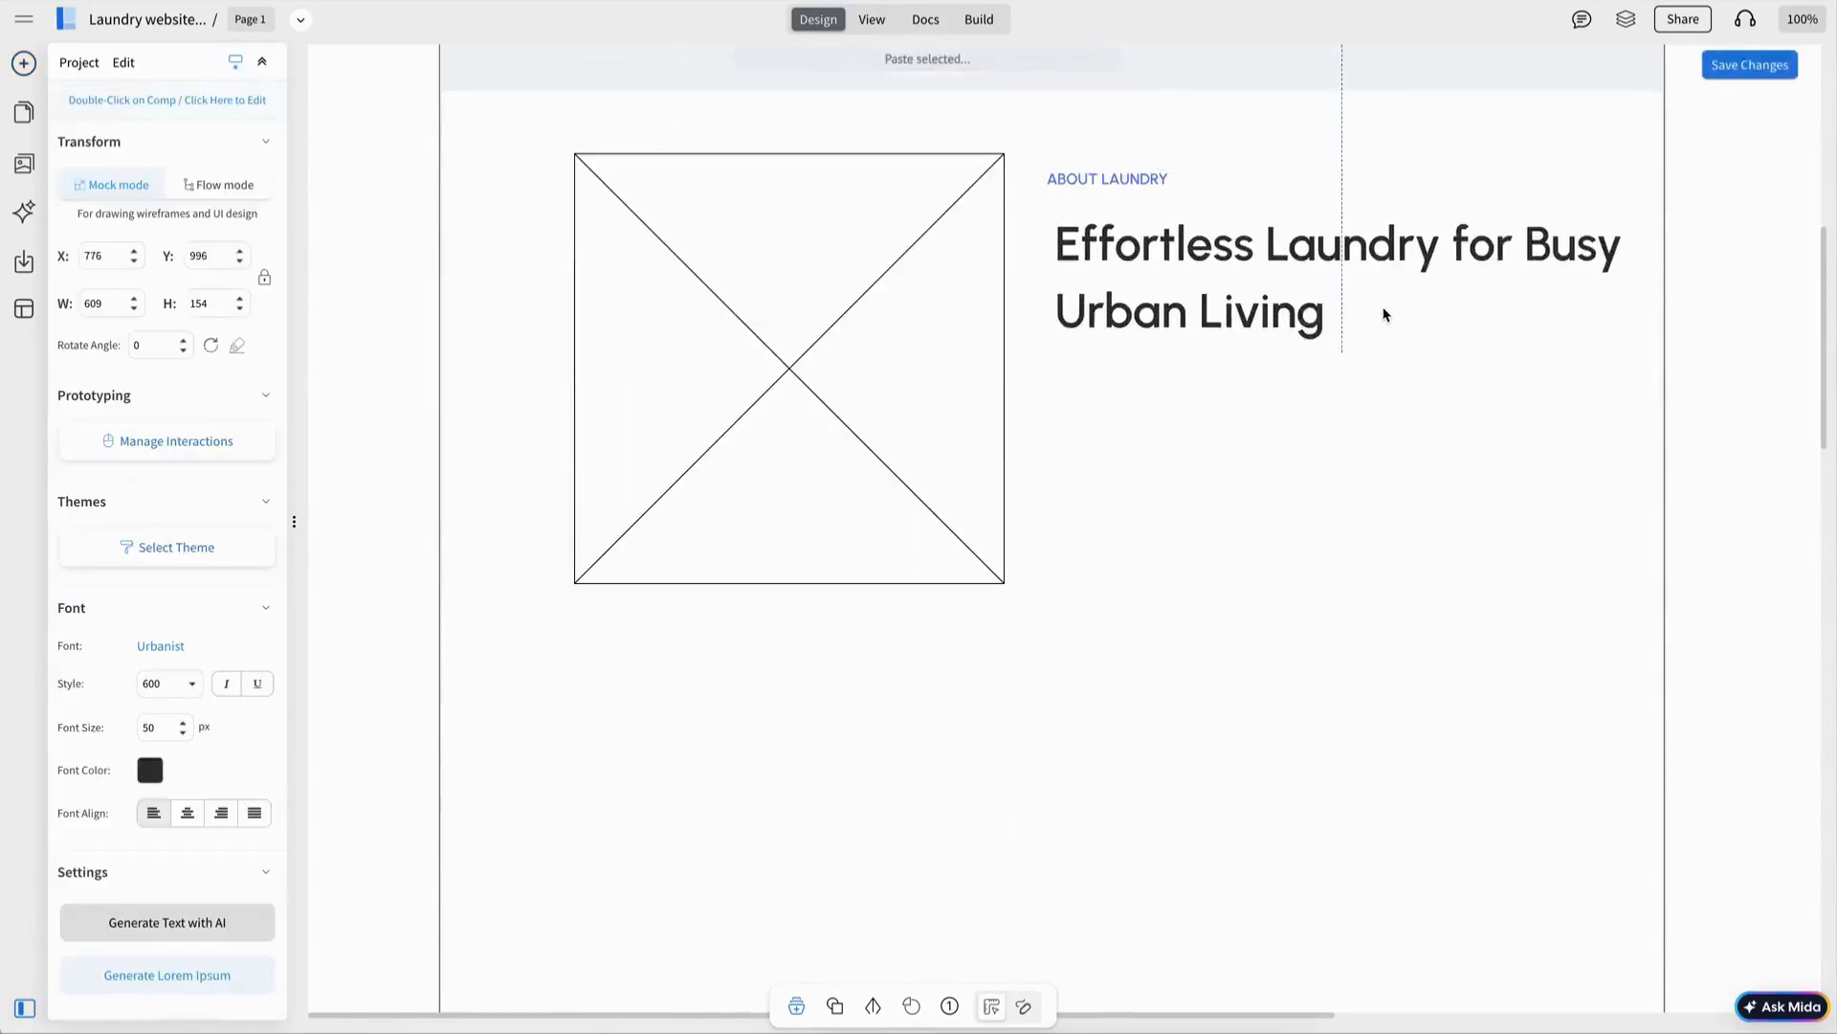
{"action": "left_click_drag", "start_coordinate": [1384, 315], "coordinate": [1376, 314]}
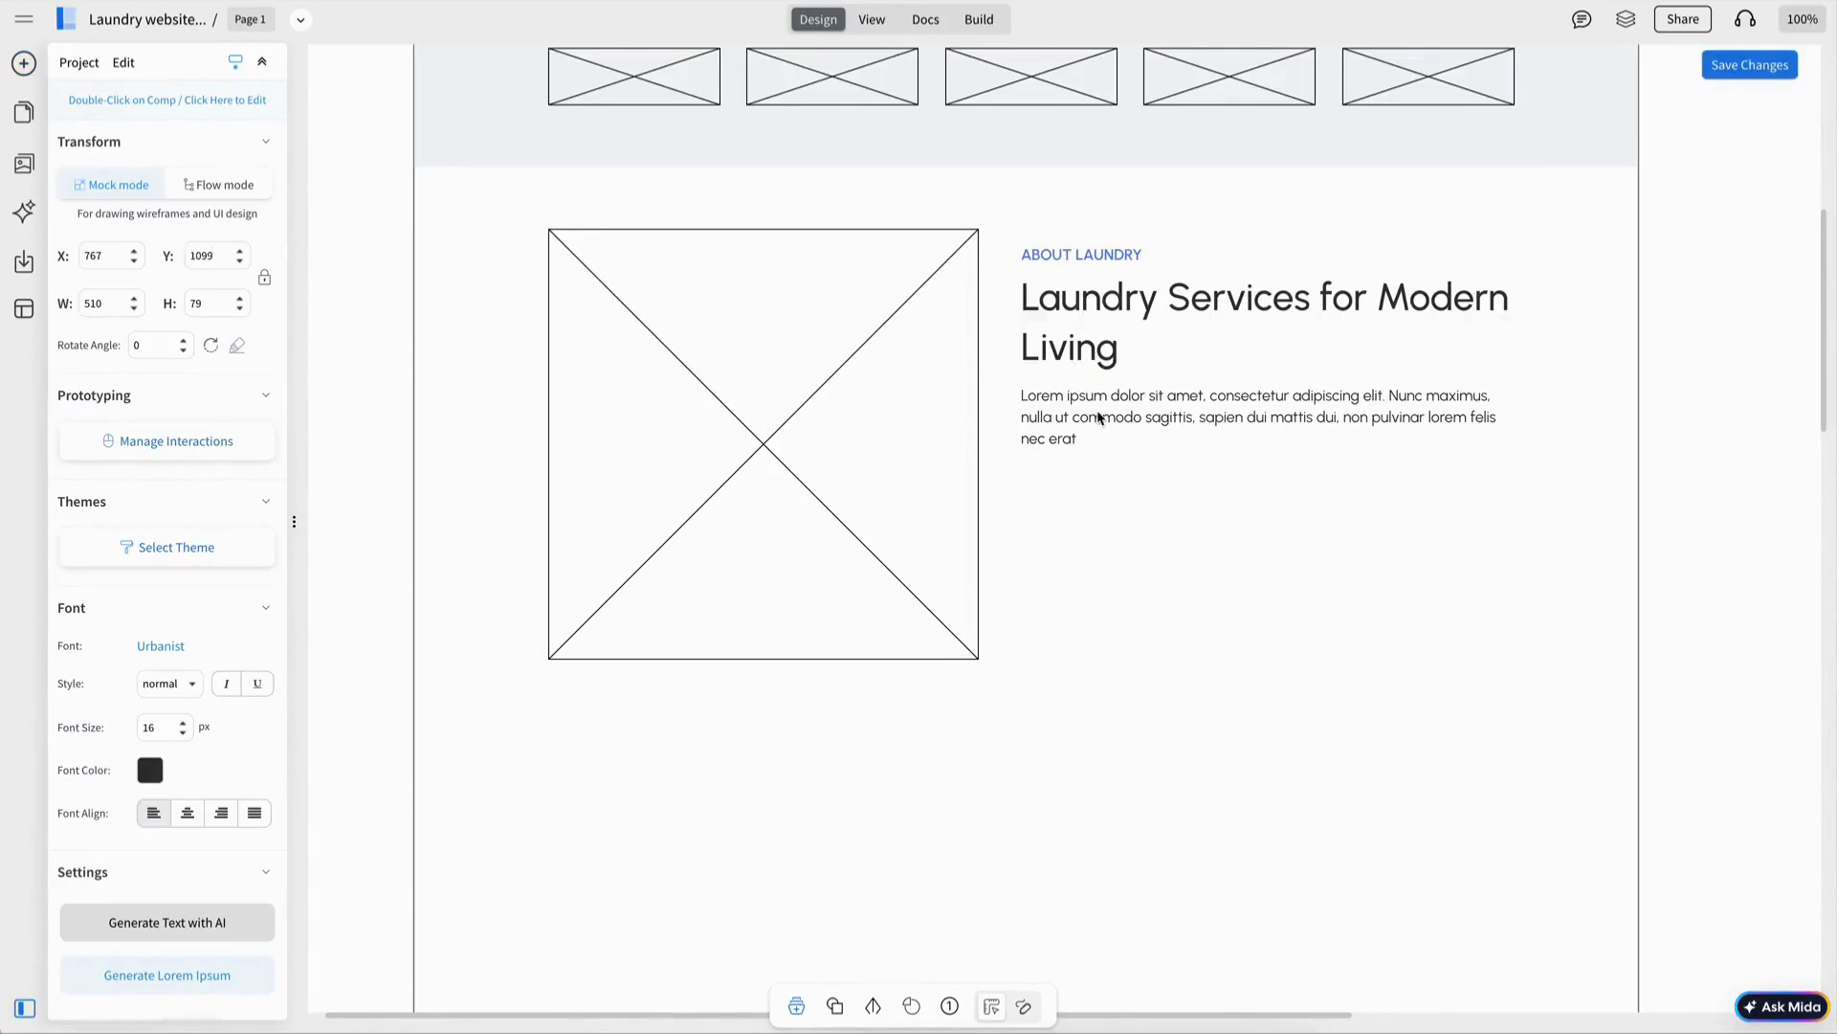
{"action": "left_click", "coordinate": [1091, 254]}
{"action": "left_click", "coordinate": [1086, 354], "text": "shift"}
{"action": "left_click", "coordinate": [1090, 416], "text": "shift"}
{"action": "left_click_drag", "start_coordinate": [1108, 330], "coordinate": [1109, 316]}
{"action": "left_click", "coordinate": [488, 296]}
Add Fresh Results and Fast Pickup feature cards with a calendar icon below the About paragraph.
{"action": "left_click_drag", "start_coordinate": [218, 205], "coordinate": [1155, 561]}
{"action": "left_click", "coordinate": [1279, 510]}
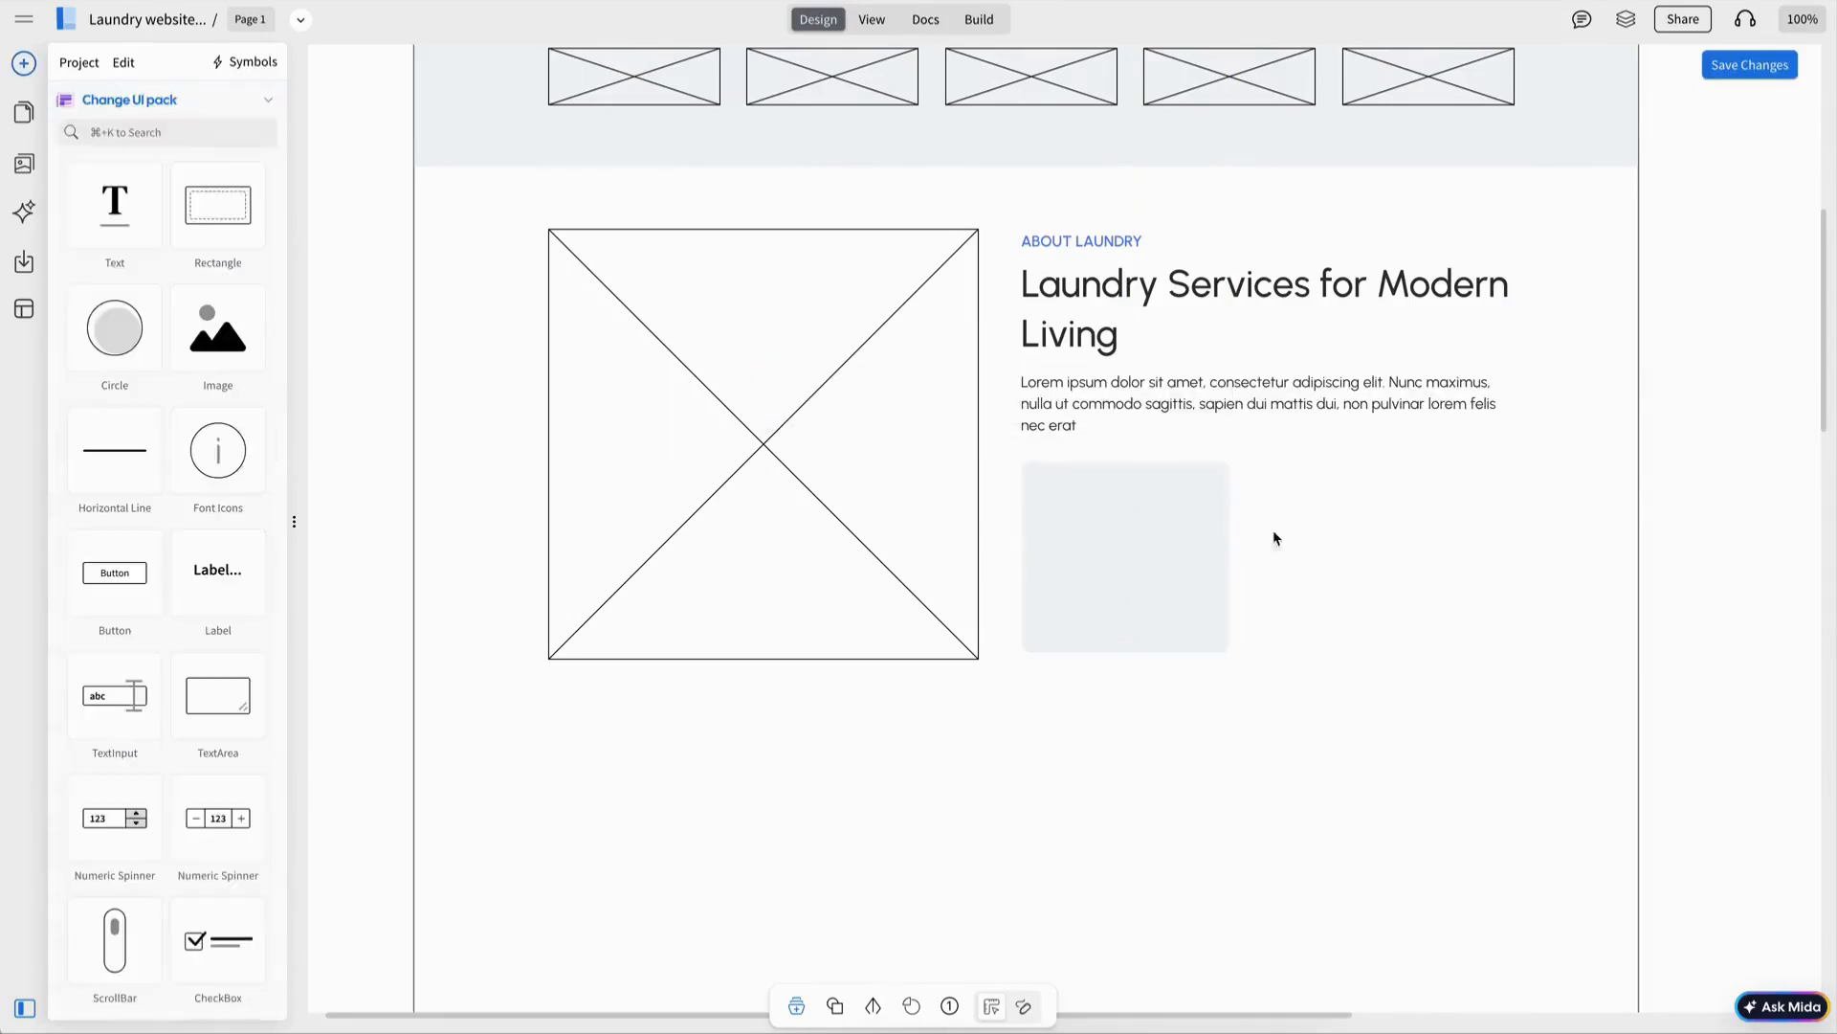
{"action": "scroll", "coordinate": [1161, 553], "scroll_direction": "up", "scroll_amount": 5}
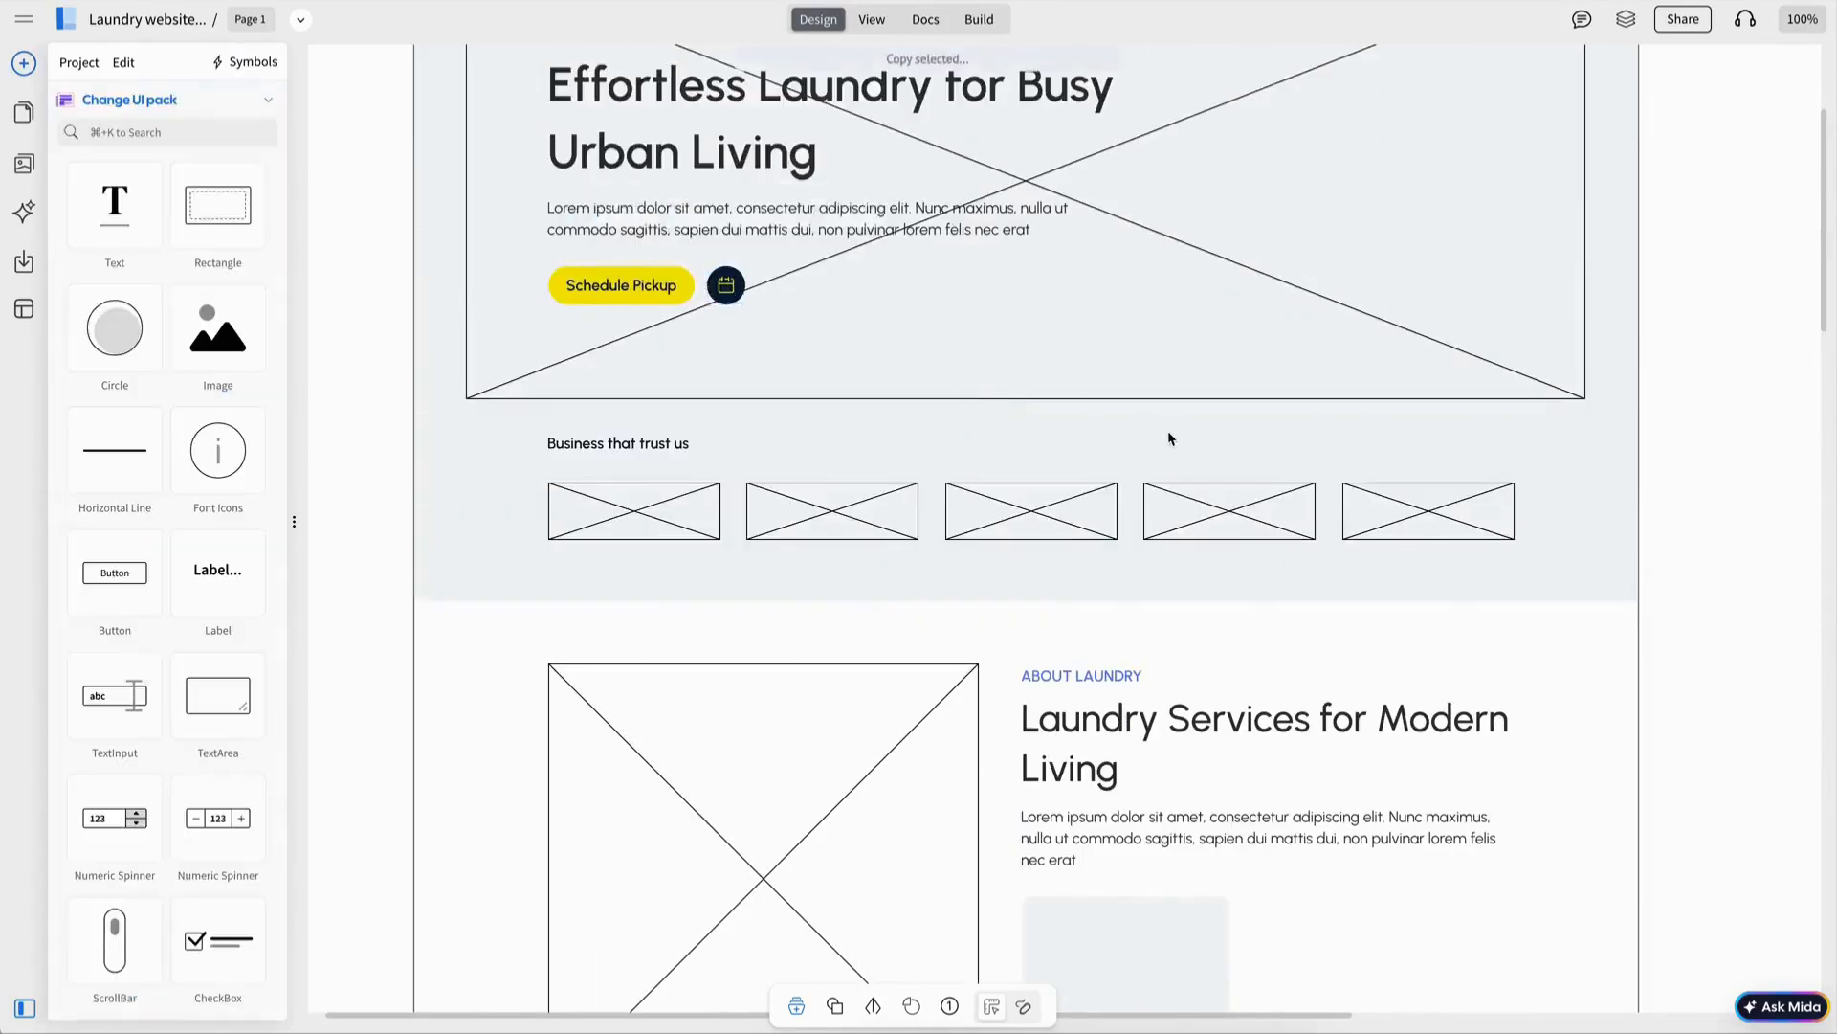
{"action": "scroll", "coordinate": [1168, 439], "scroll_direction": "down", "scroll_amount": 8}
{"action": "key", "text": "super+v"}
{"action": "left_click_drag", "start_coordinate": [741, 116], "coordinate": [1056, 221]}
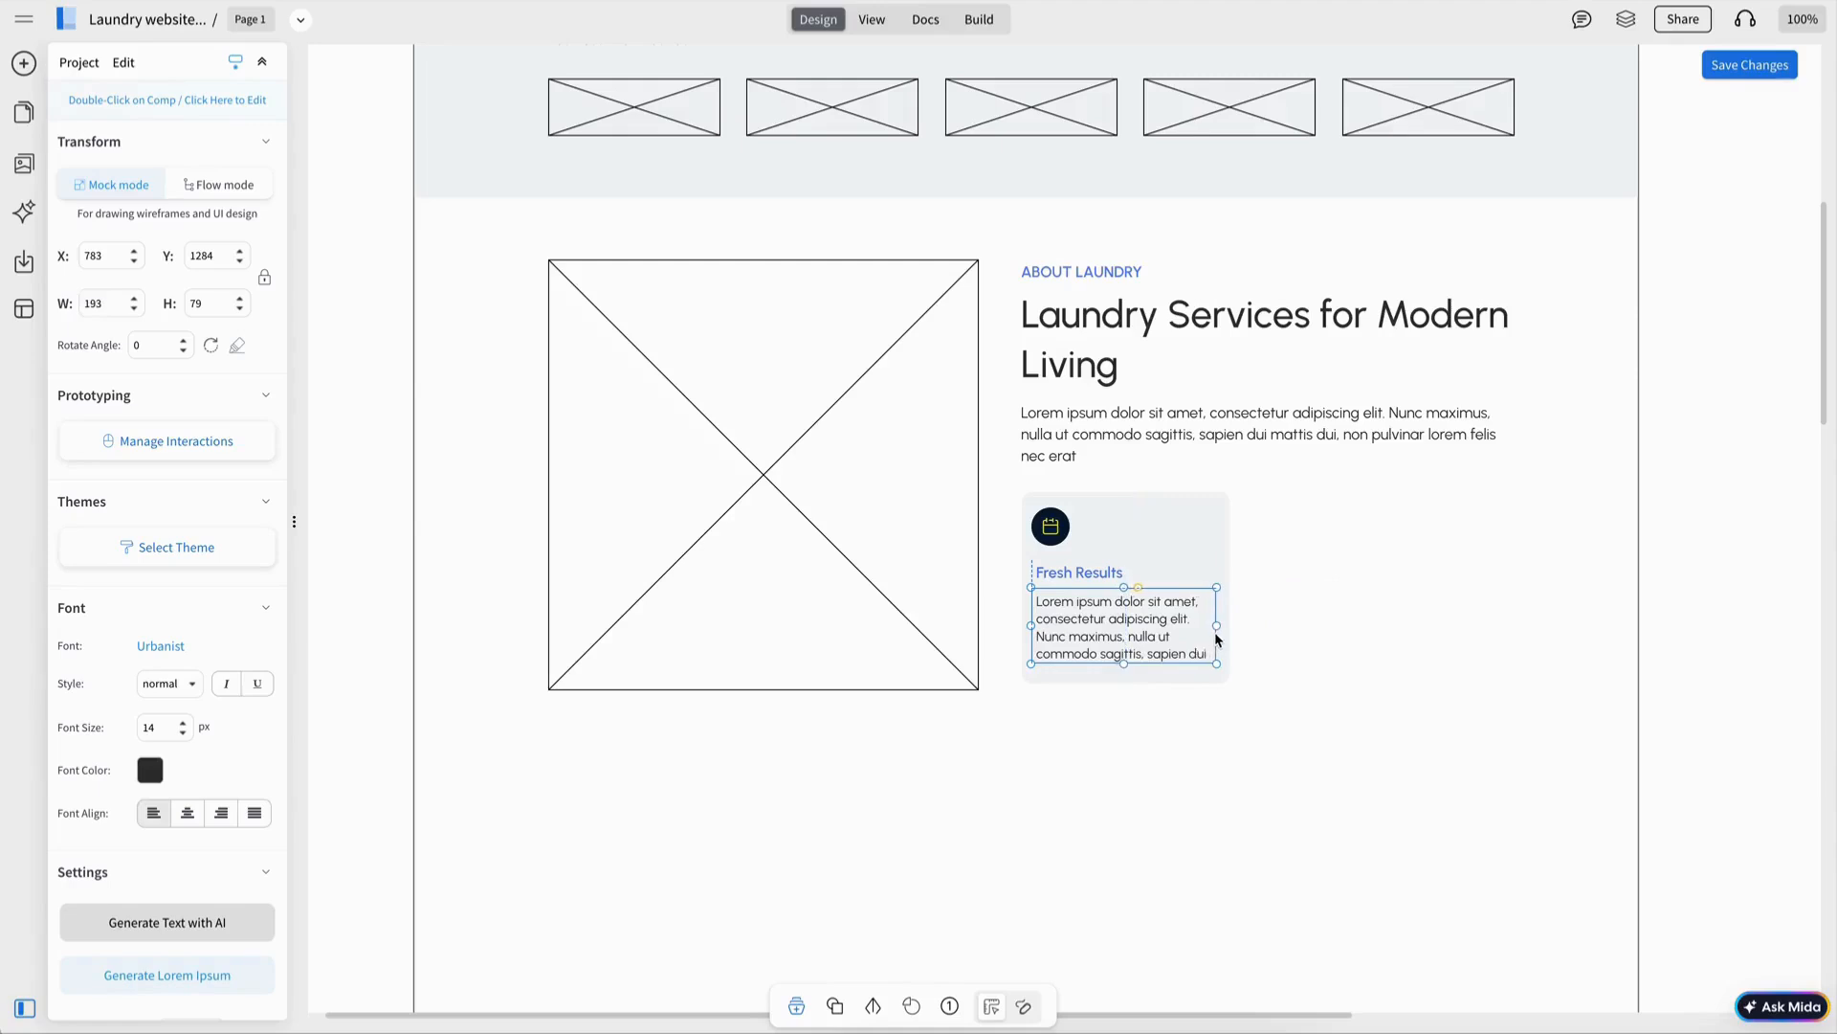
{"action": "left_click", "coordinate": [1120, 660]}
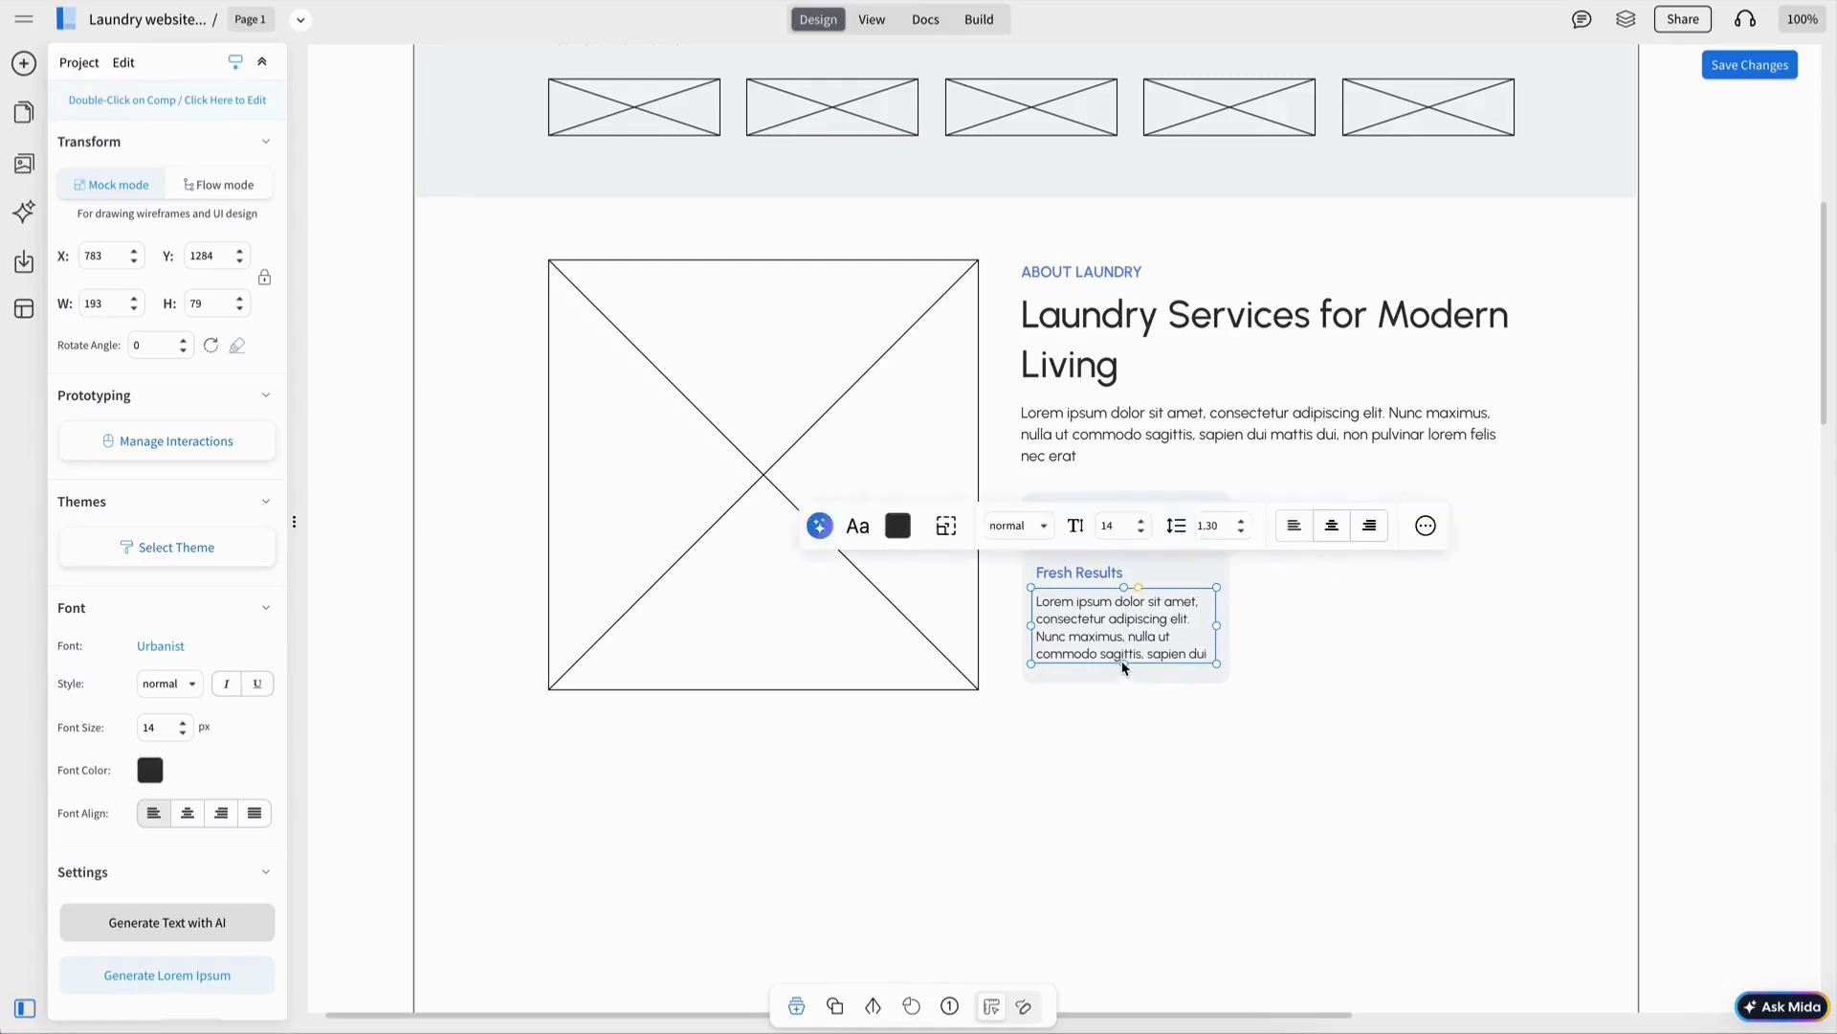
{"action": "left_click_drag", "start_coordinate": [1121, 663], "coordinate": [1120, 680]}
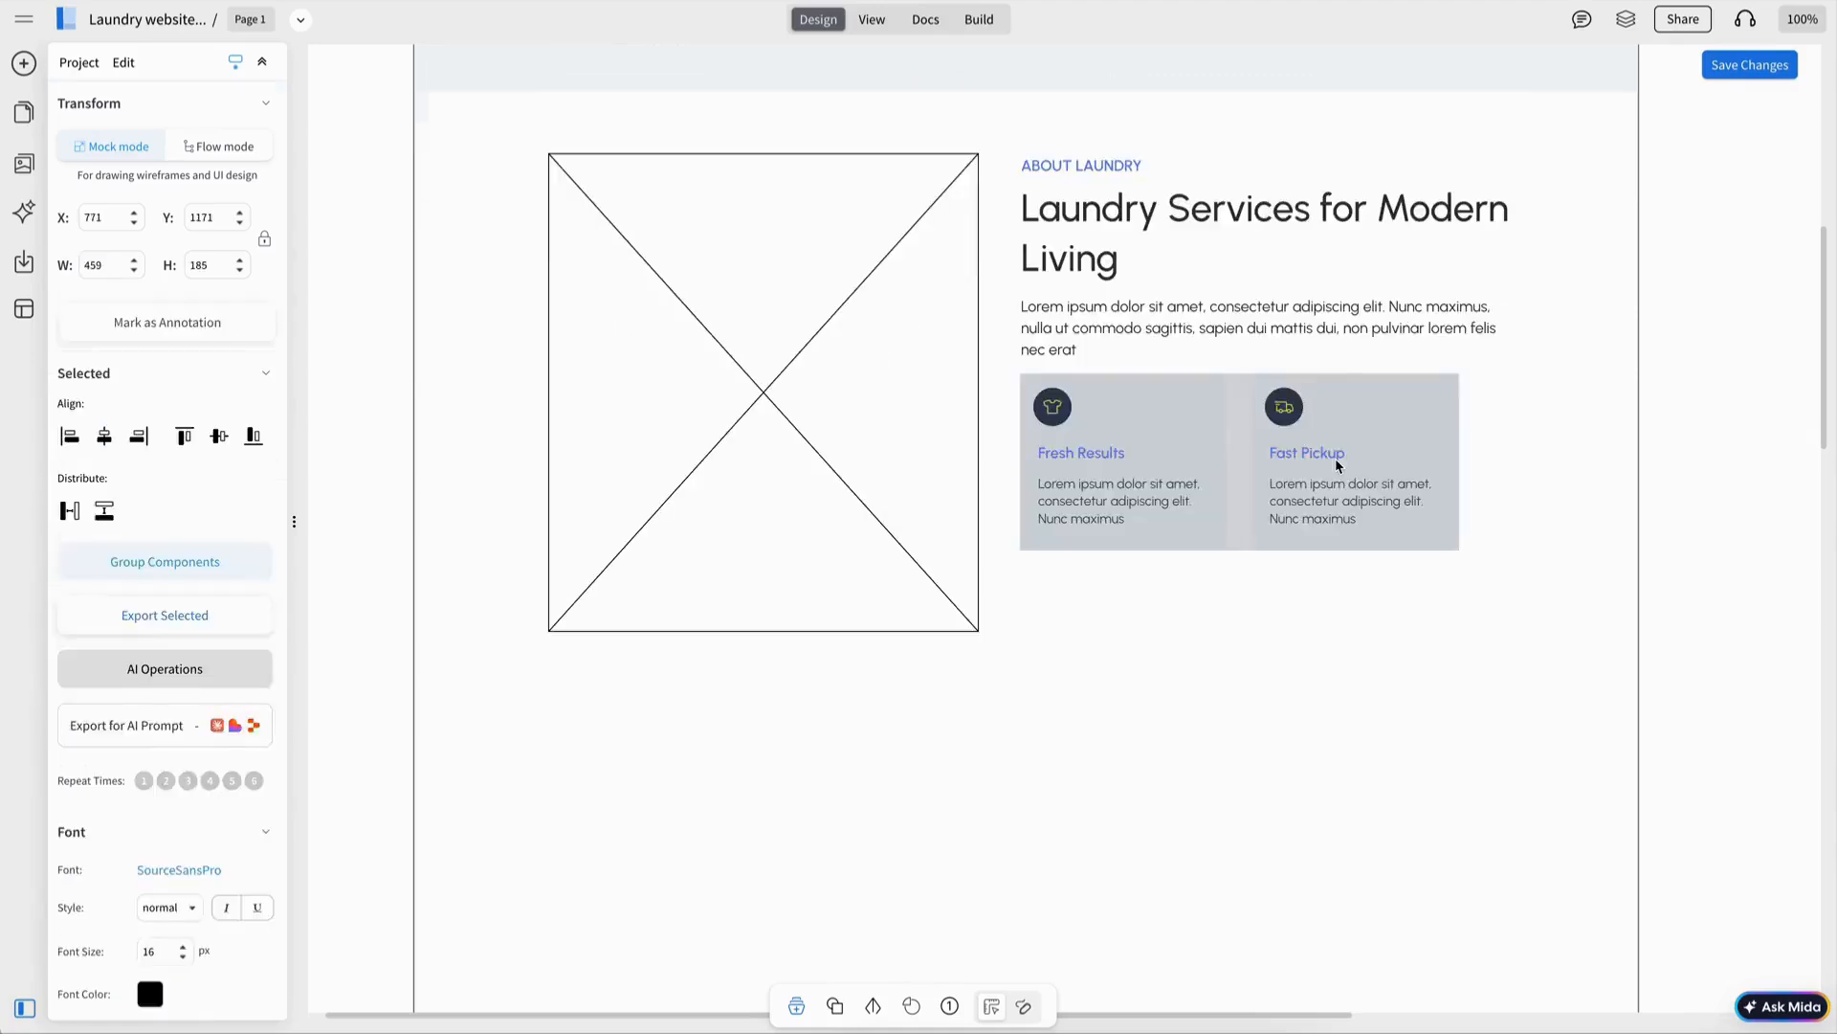
{"action": "left_click", "coordinate": [1129, 641]}
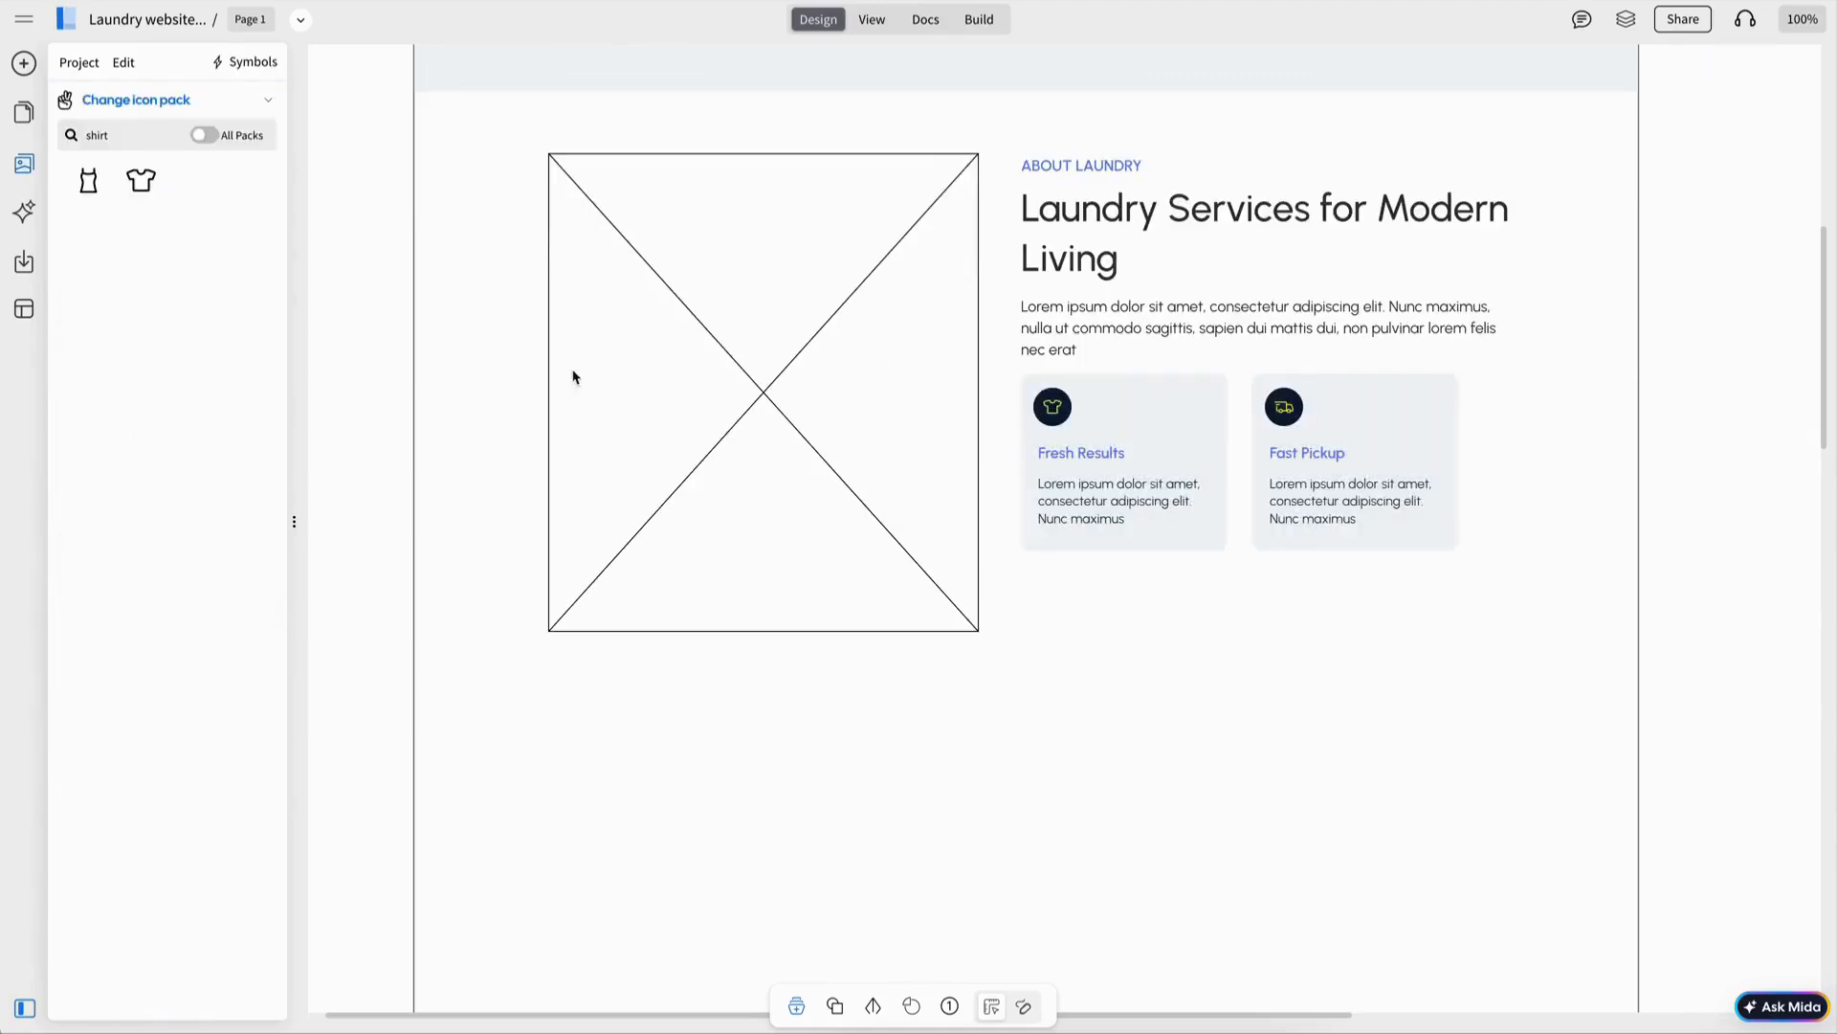
{"action": "left_click", "coordinate": [24, 63]}
Copy the Schedule Pickup button below the feature cards and relabel it Explore Services.
{"action": "scroll", "coordinate": [833, 188], "scroll_direction": "up", "scroll_amount": 8}
{"action": "left_click", "coordinate": [609, 585]}
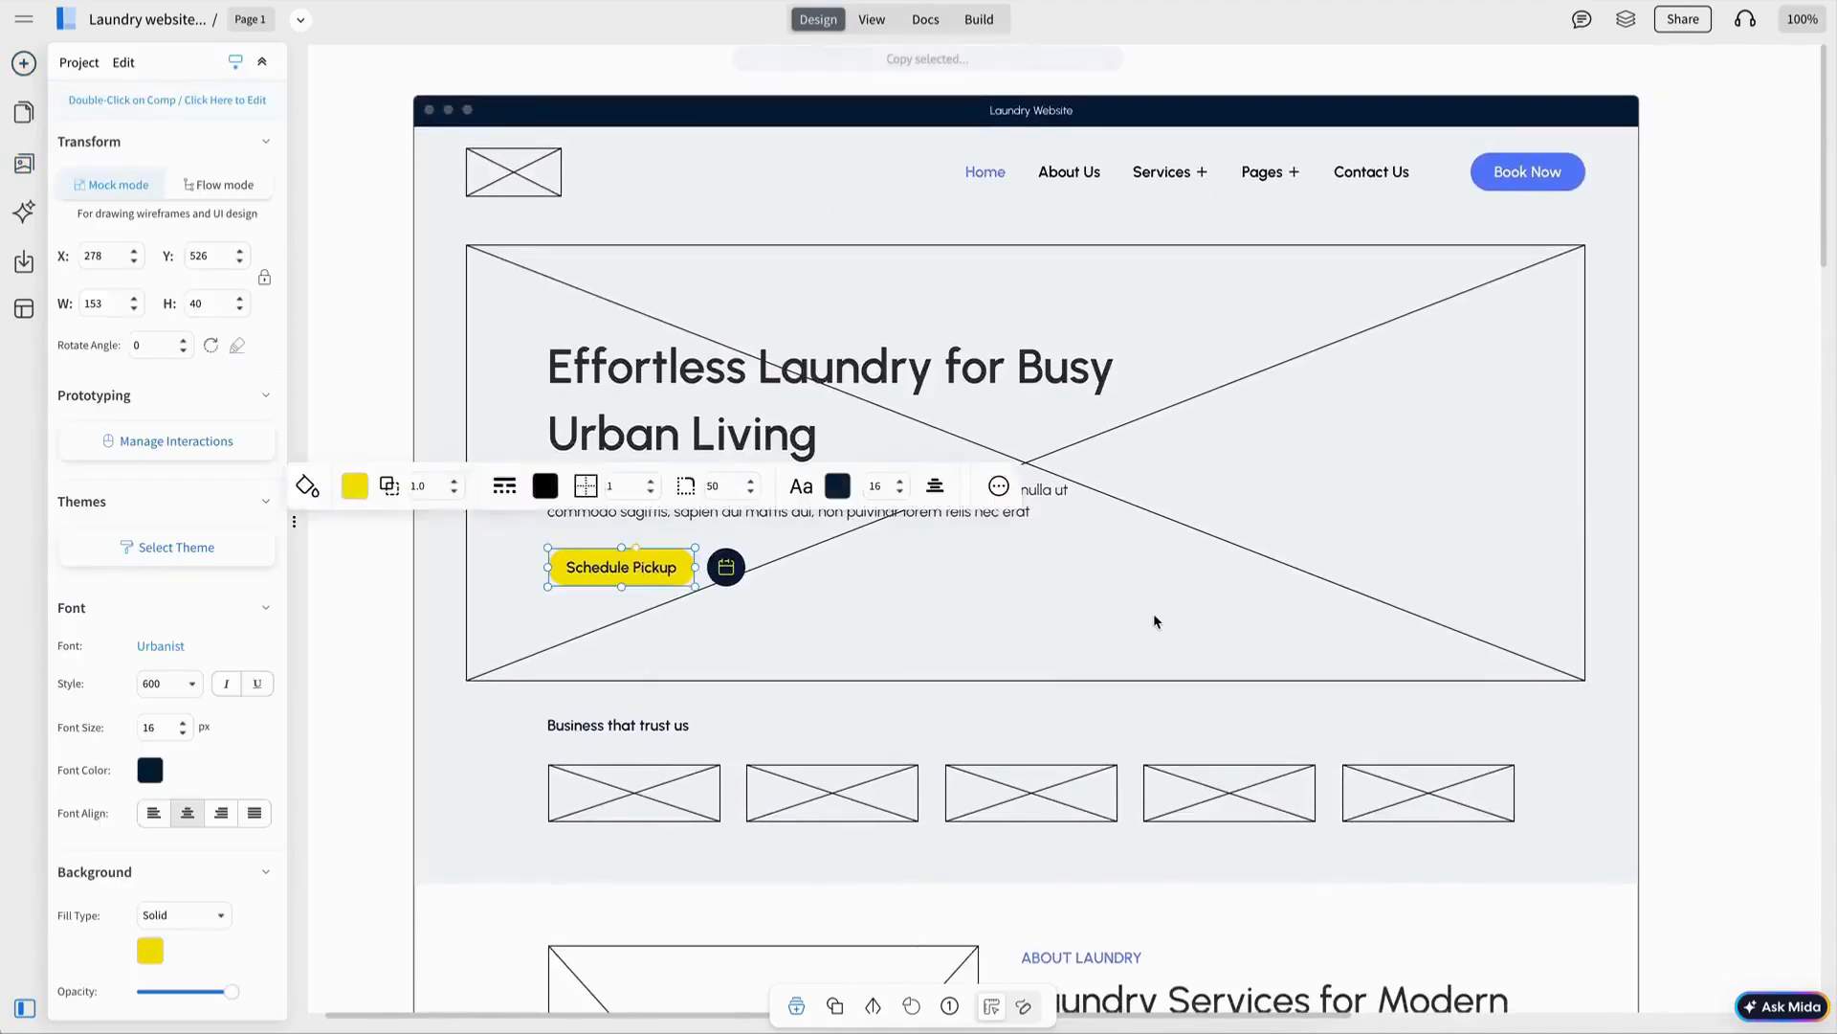
{"action": "key", "text": "ctrl+c"}
{"action": "scroll", "coordinate": [1157, 623], "scroll_direction": "down", "scroll_amount": 10}
{"action": "scroll", "coordinate": [747, 82], "scroll_direction": "up", "scroll_amount": 1}
{"action": "key", "text": "ctrl+v"}
{"action": "left_click_drag", "start_coordinate": [624, 111], "coordinate": [1097, 513]}
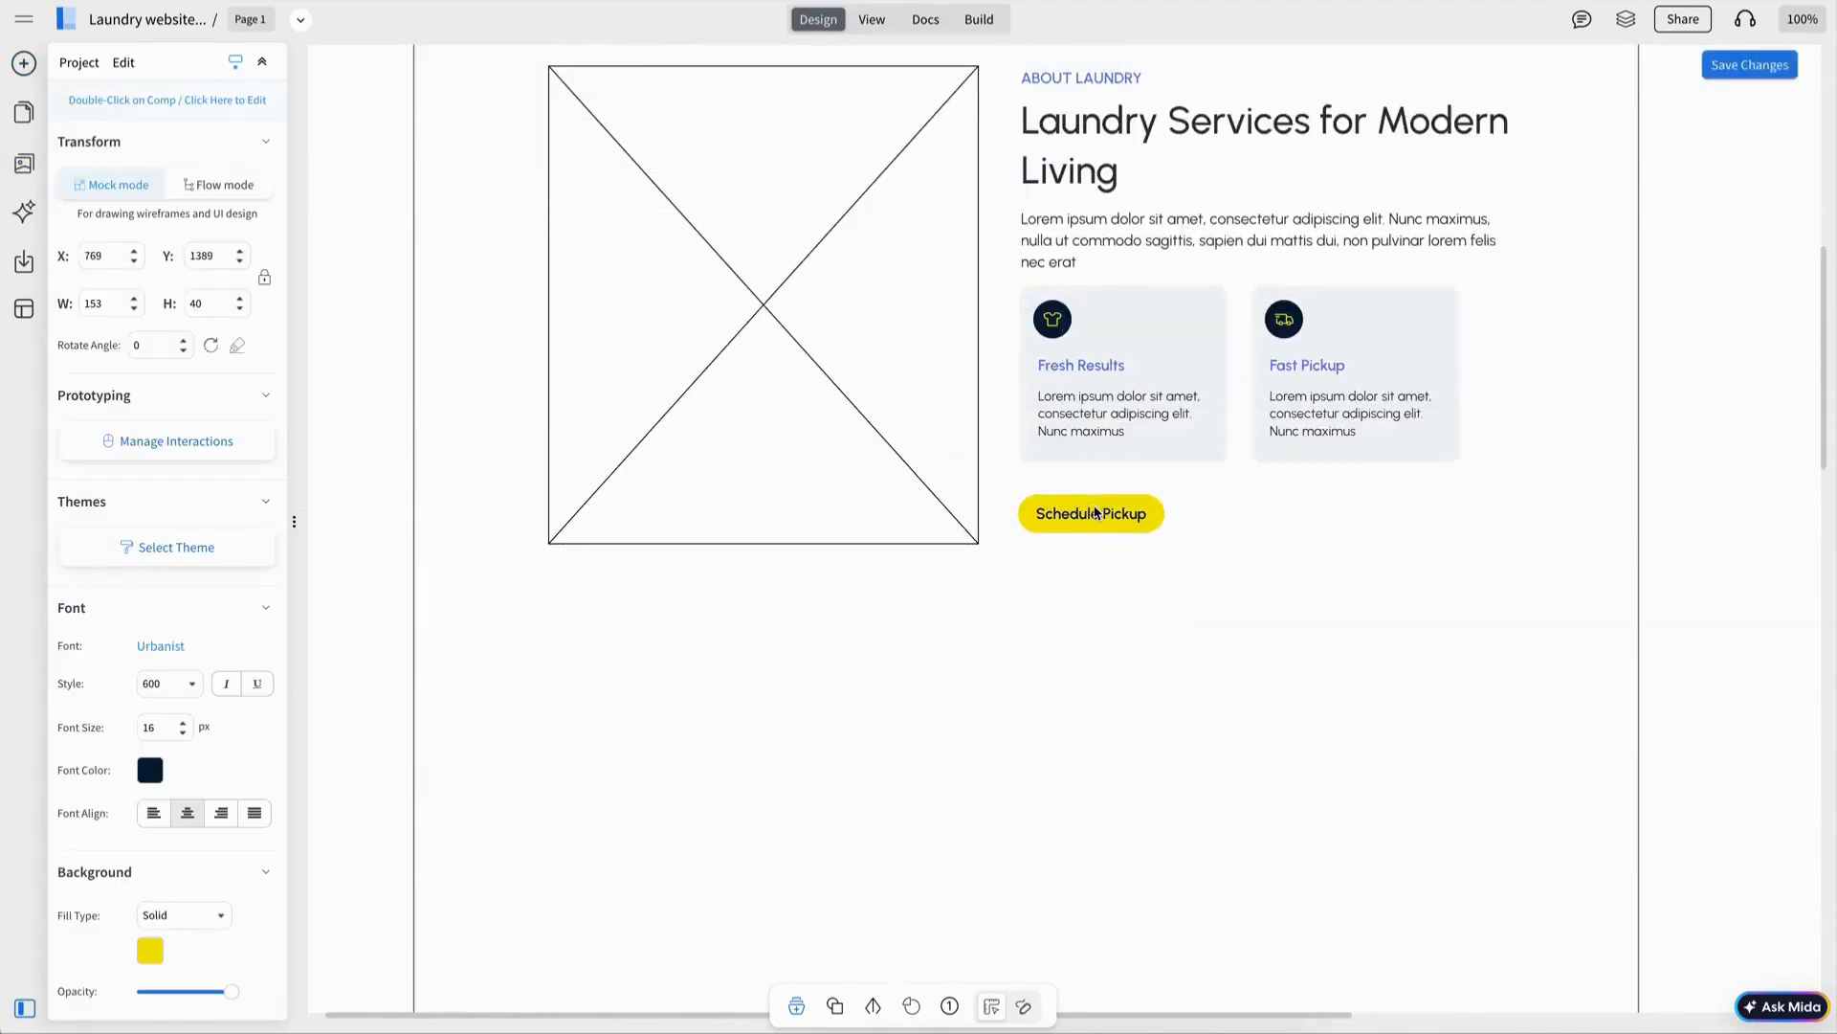
{"action": "double_click", "coordinate": [1097, 513]}
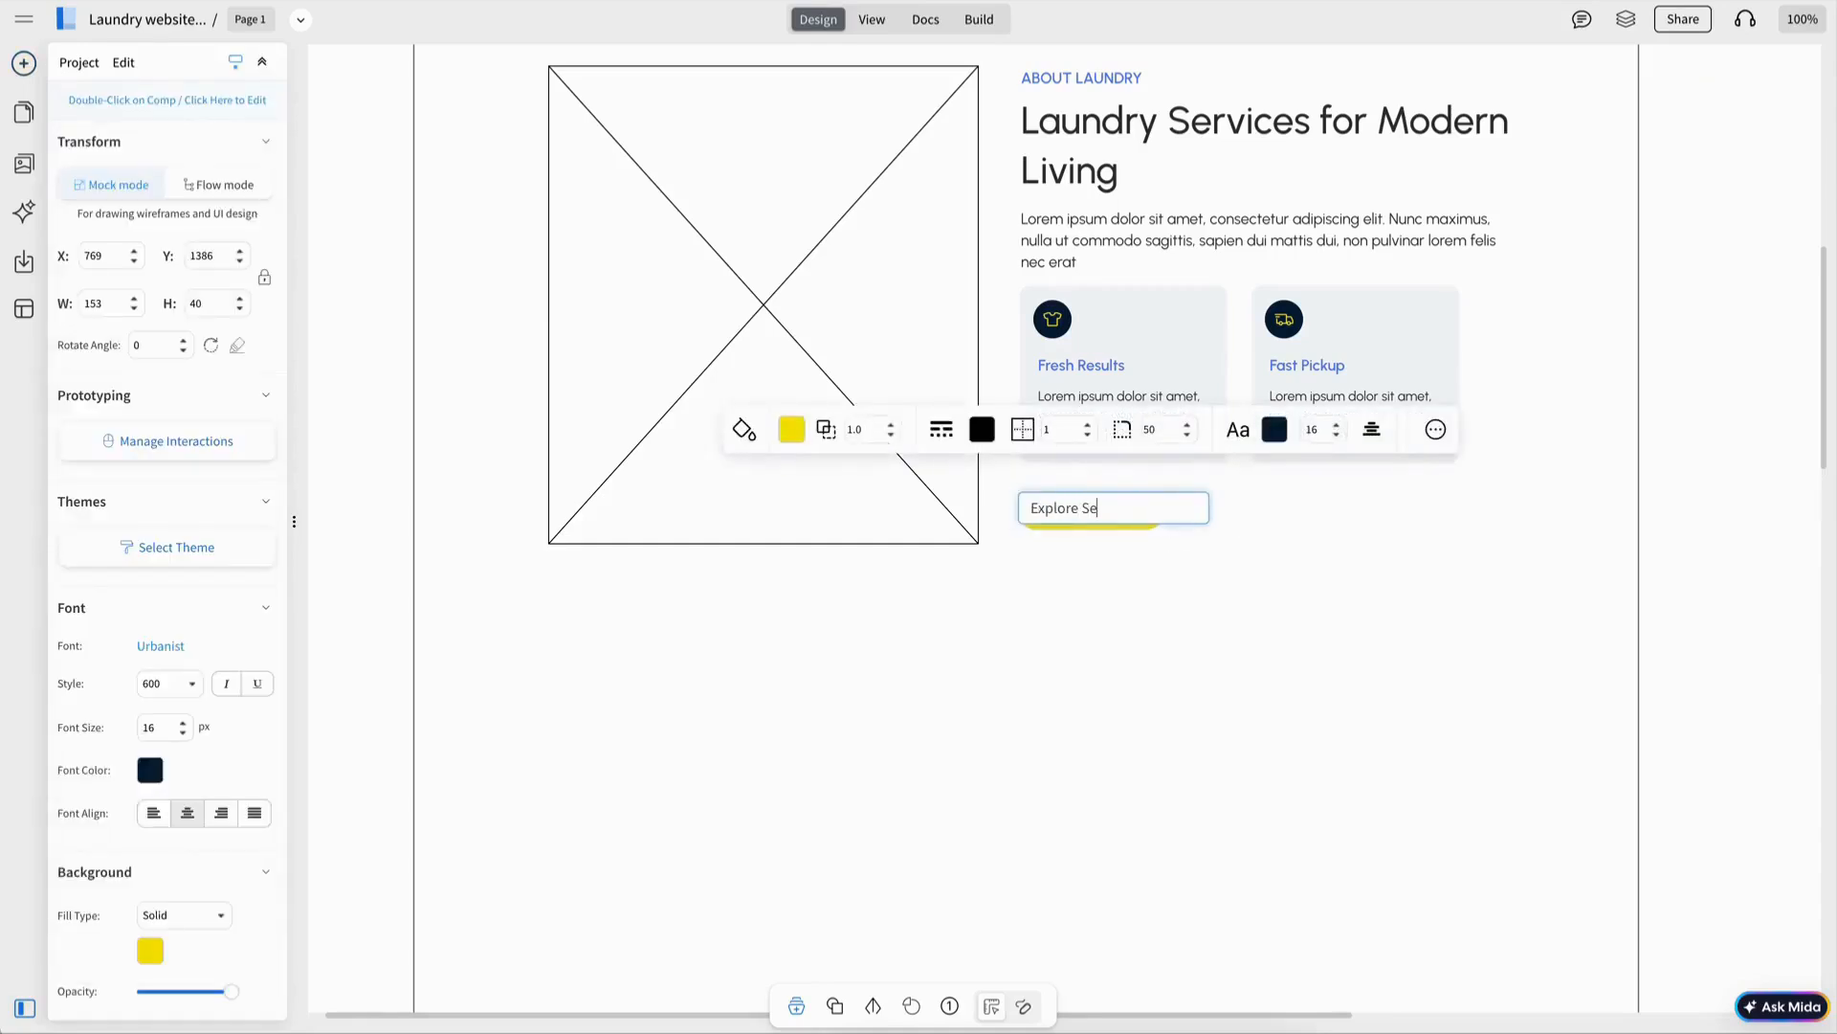
{"action": "left_click", "coordinate": [1211, 533]}
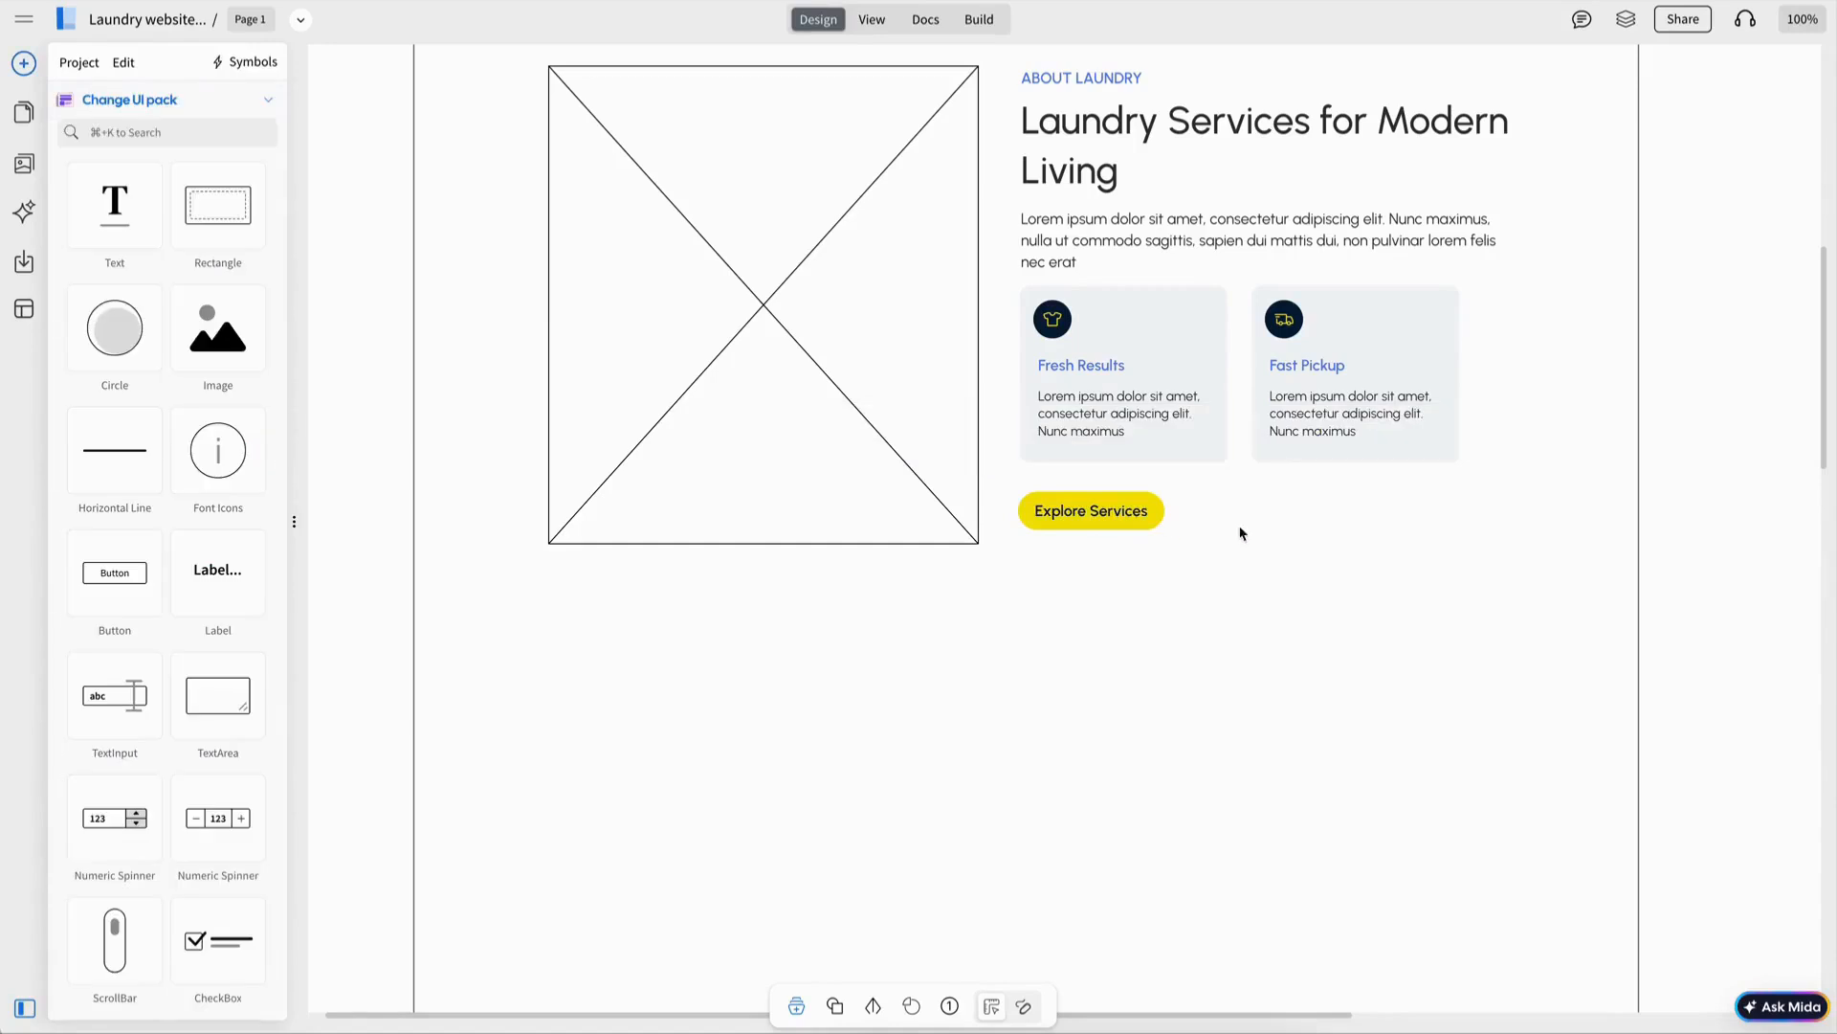
{"action": "scroll", "coordinate": [1359, 545], "scroll_direction": "up", "scroll_amount": 1}
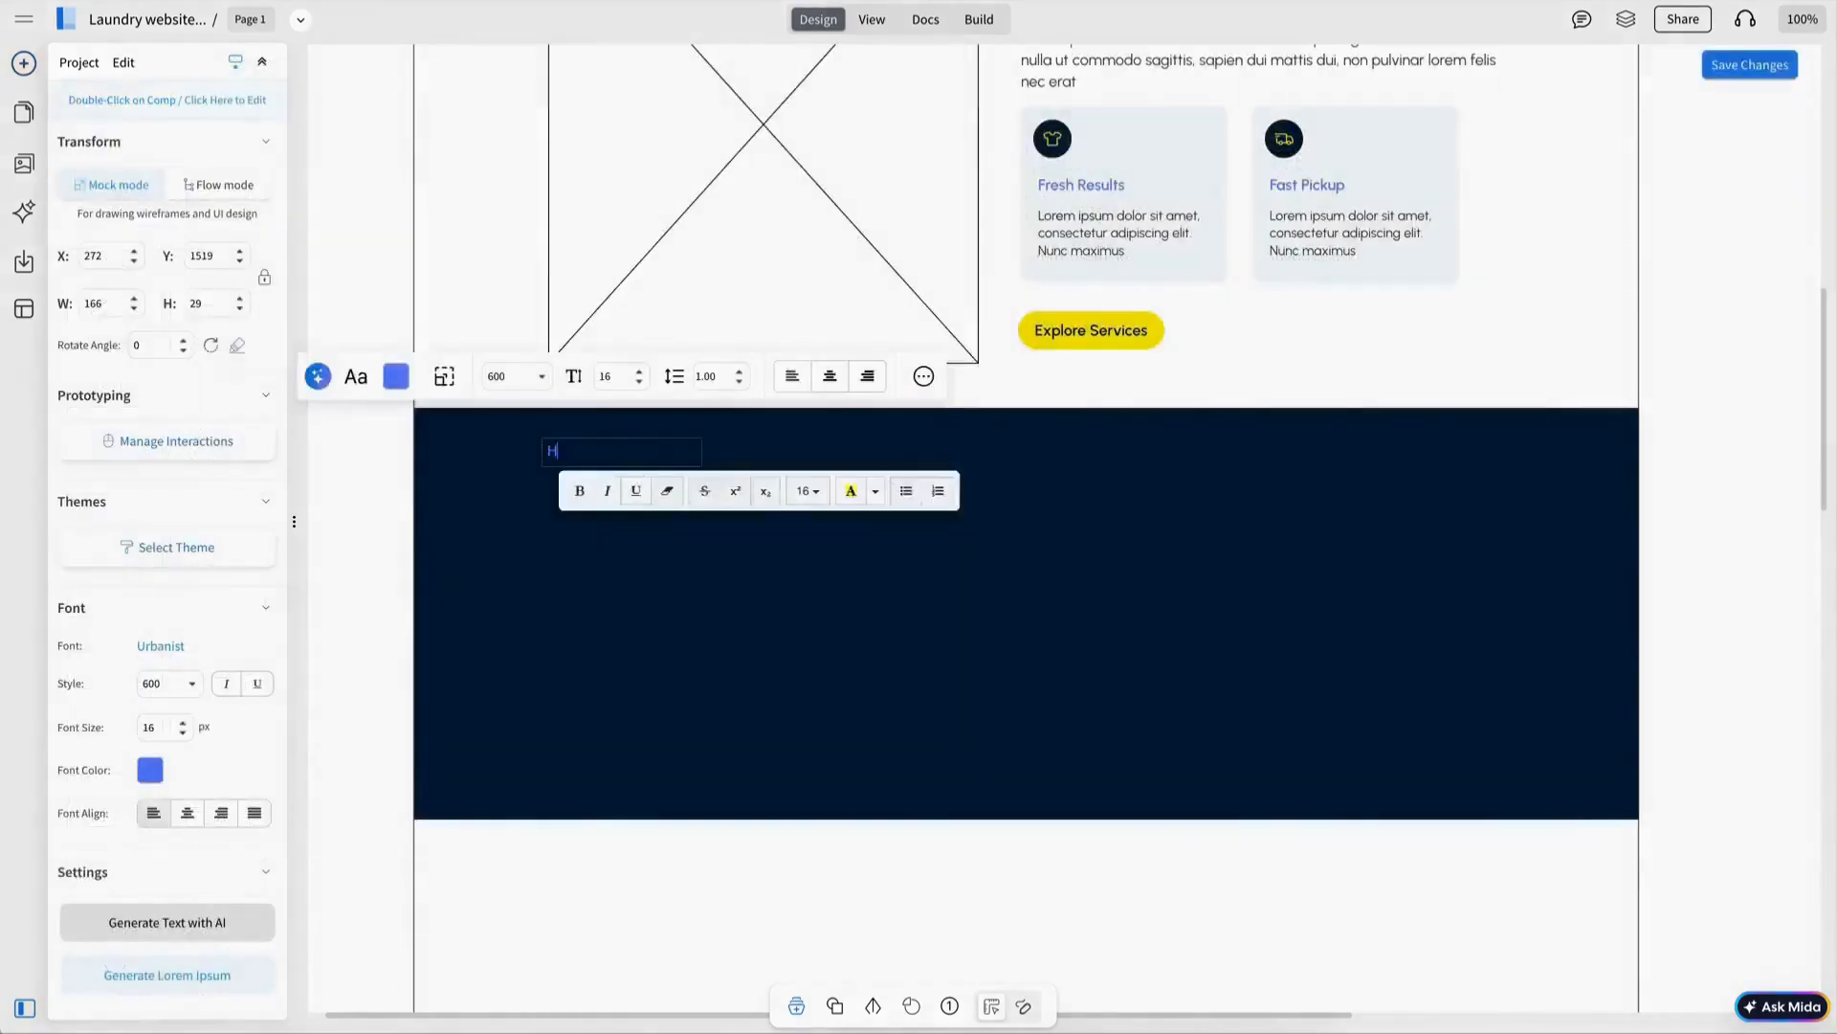
Add a yellow HOW IT WORKS label and its section heading on the dark rectangle.
{"action": "type", "text": "HOW IT WORKS"}
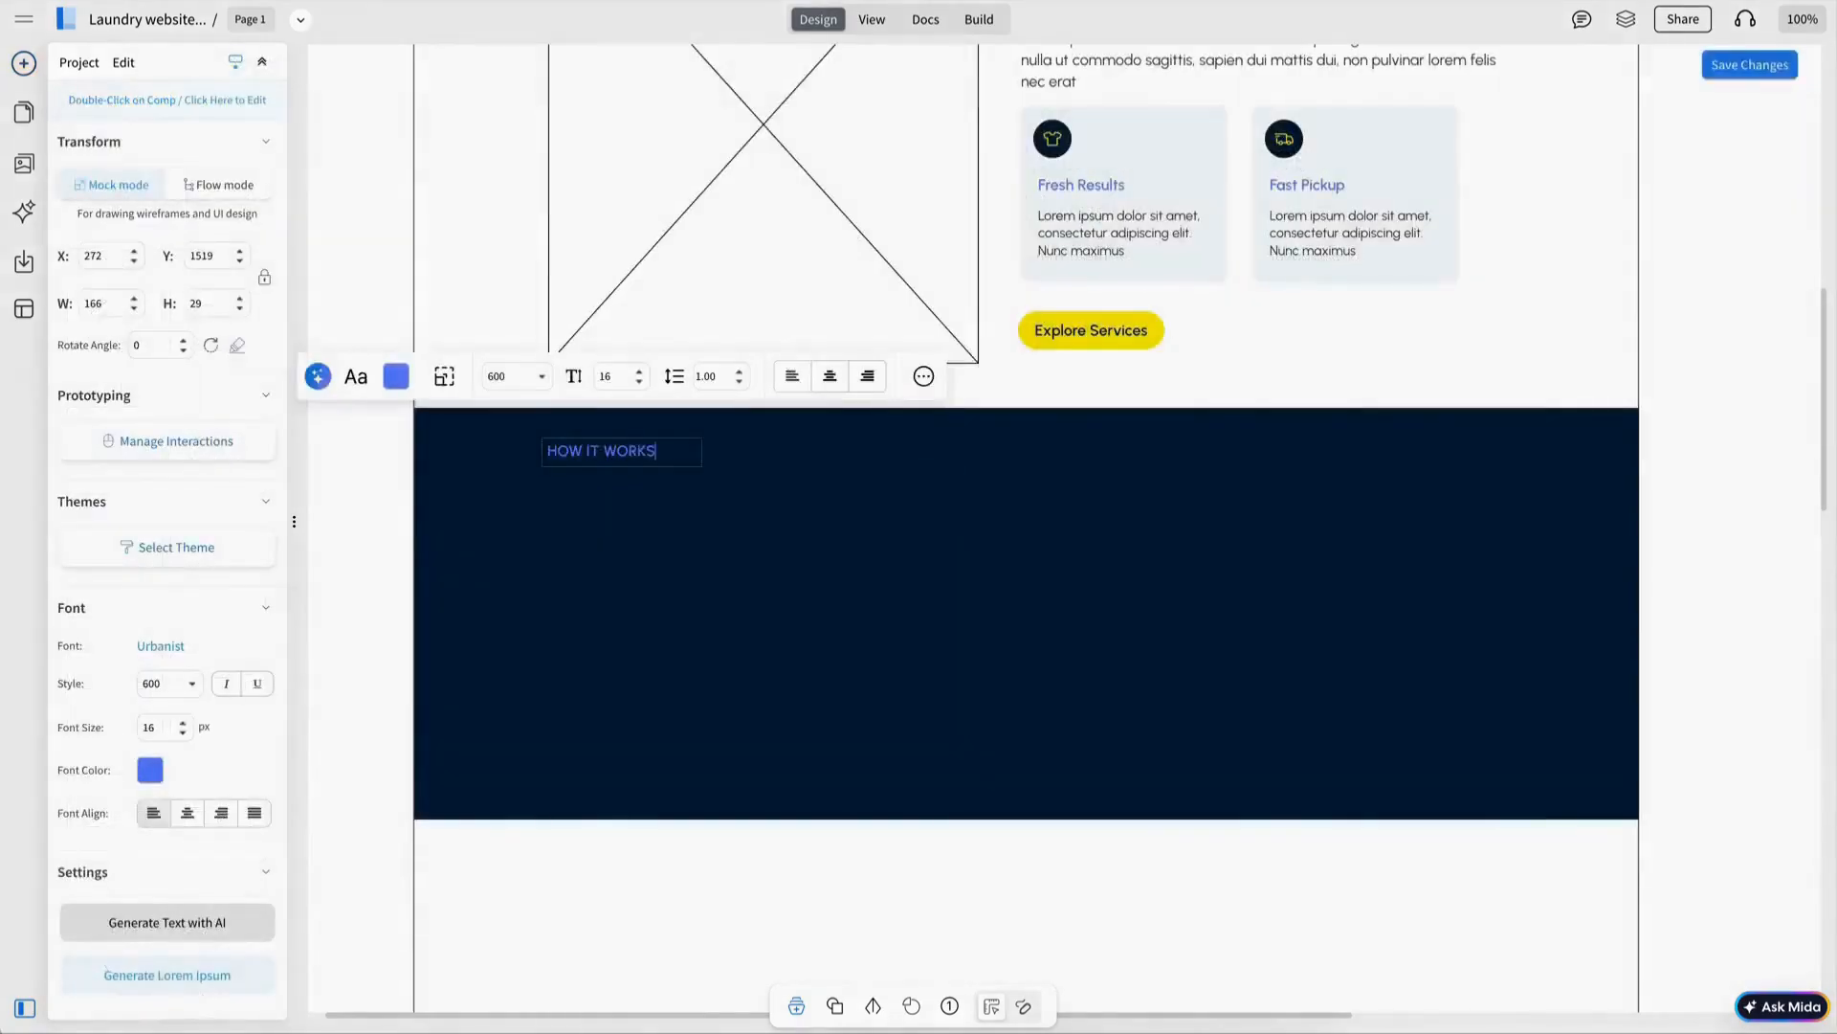
{"action": "key", "text": "Escape"}
{"action": "left_click", "coordinate": [396, 376]}
{"action": "left_click", "coordinate": [545, 451]}
{"action": "left_click", "coordinate": [617, 457]}
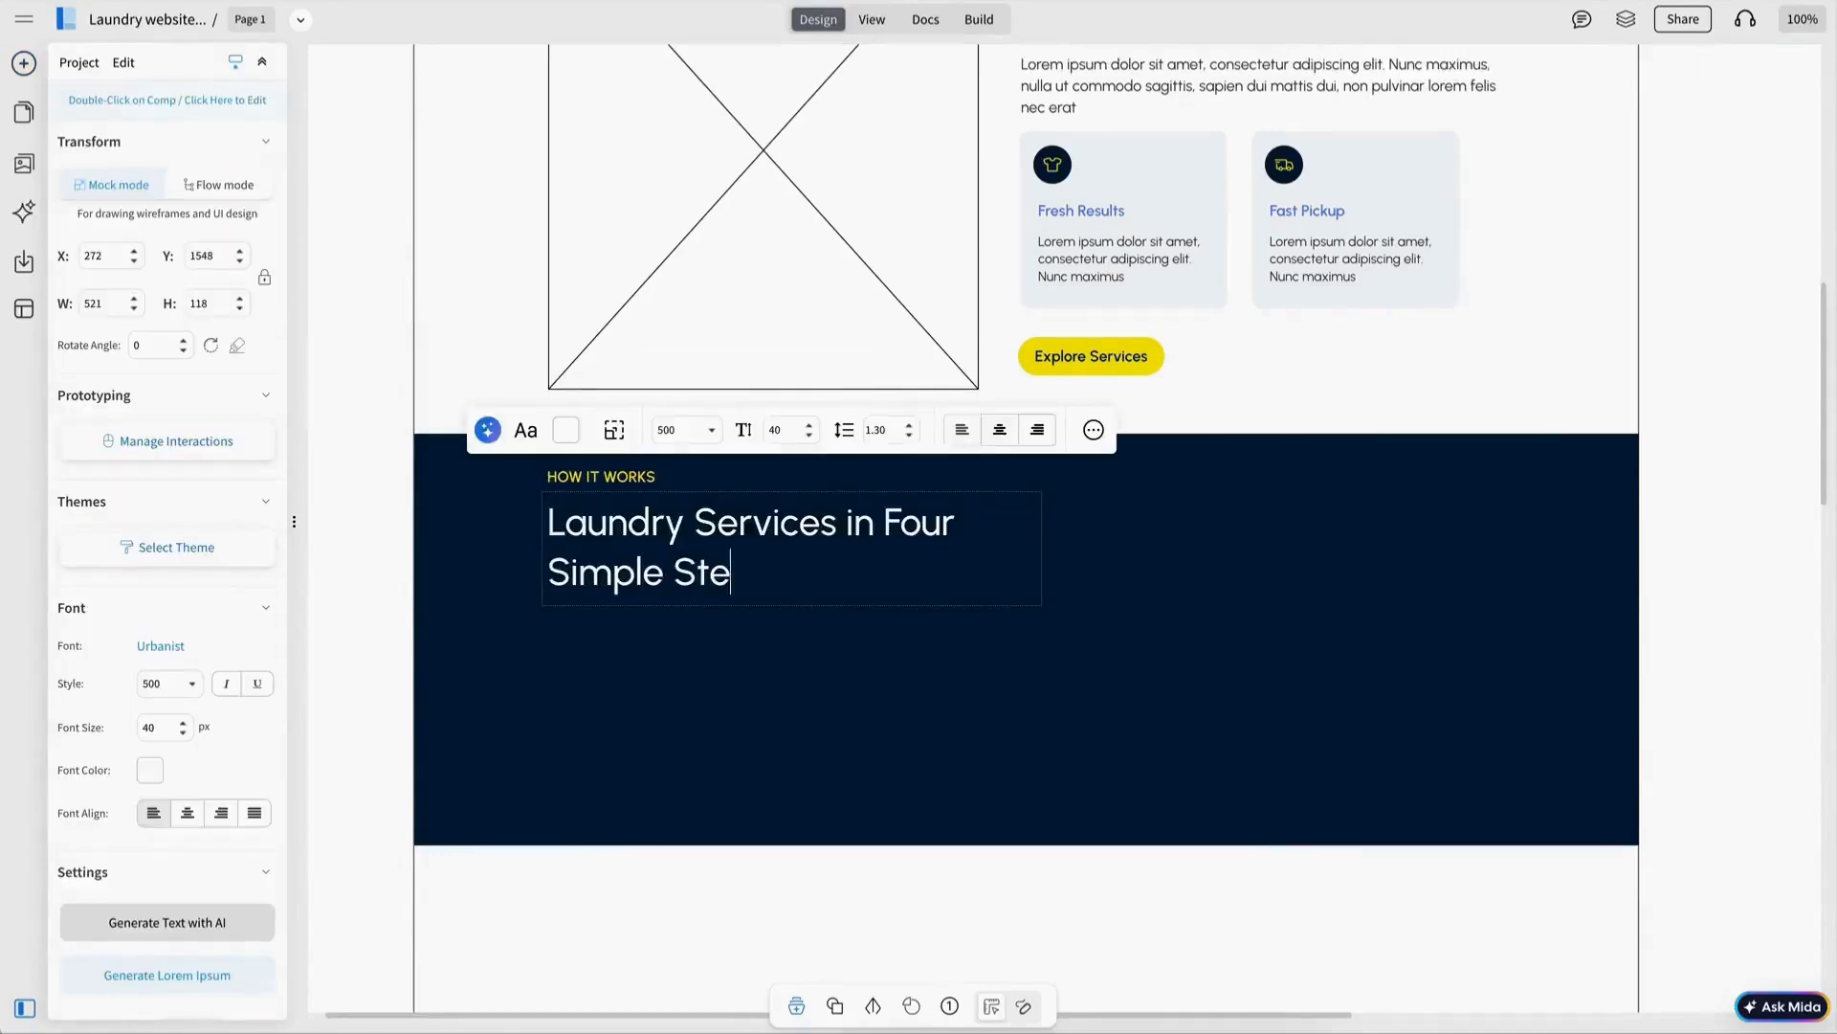
{"action": "type", "text": "ps"}
{"action": "left_click", "coordinate": [1529, 629]}
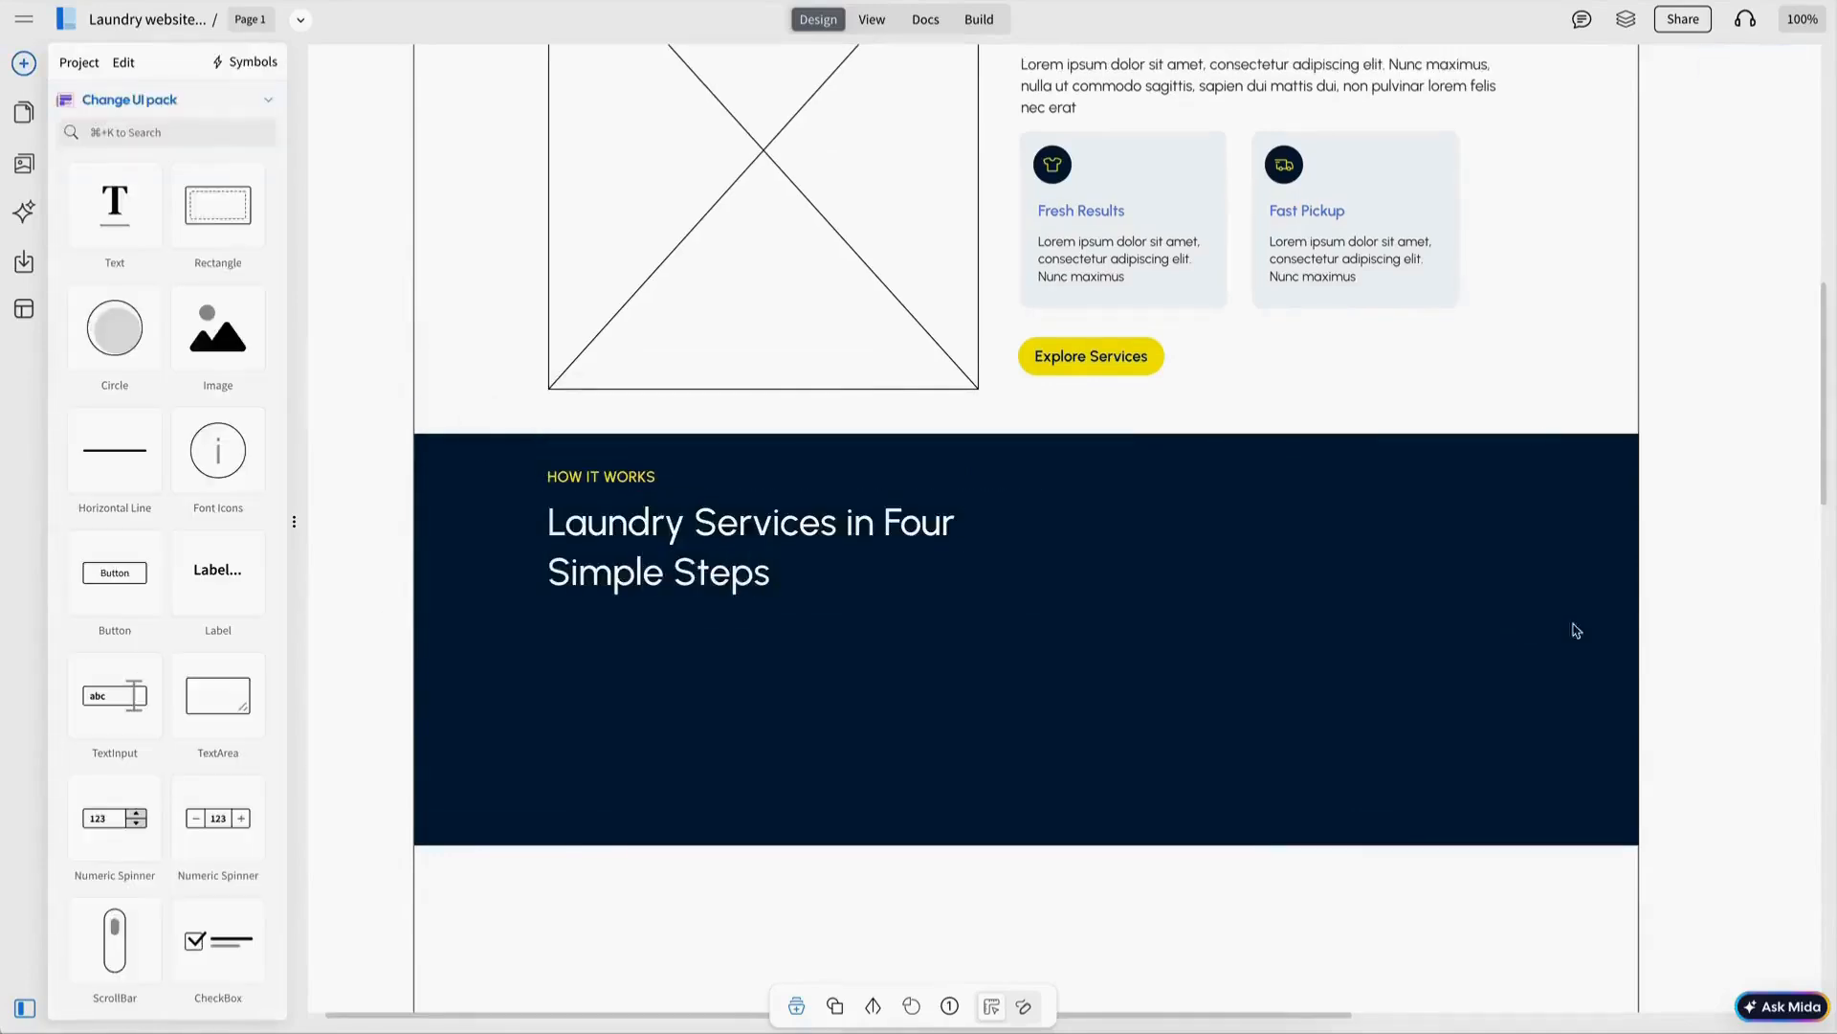
Paste the About paragraph into the dark section in a light font colour.
{"action": "left_click", "coordinate": [1228, 91]}
{"action": "key", "text": "super+c"}
{"action": "left_click", "coordinate": [1573, 220]}
{"action": "key", "text": "super+v"}
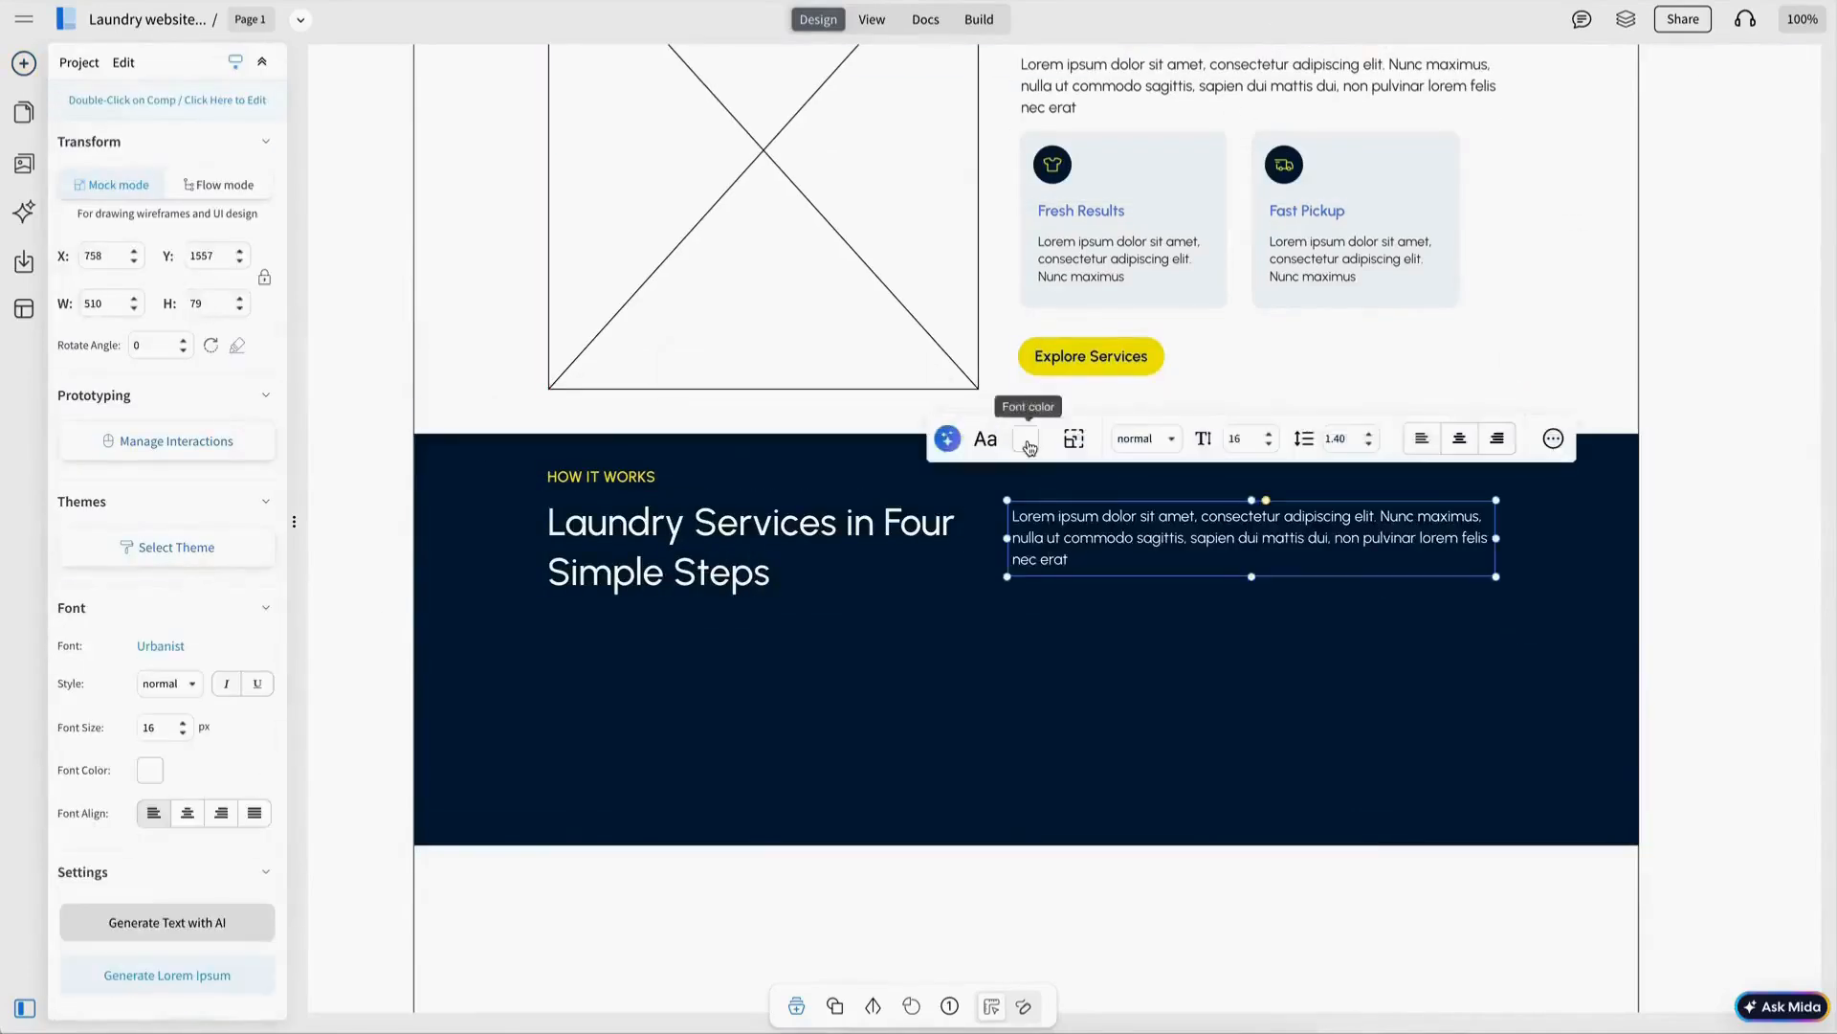
{"action": "left_click", "coordinate": [1030, 439]}
{"action": "left_click", "coordinate": [1071, 525]}
{"action": "left_click", "coordinate": [1160, 558]}
{"action": "key", "text": "Escape"}
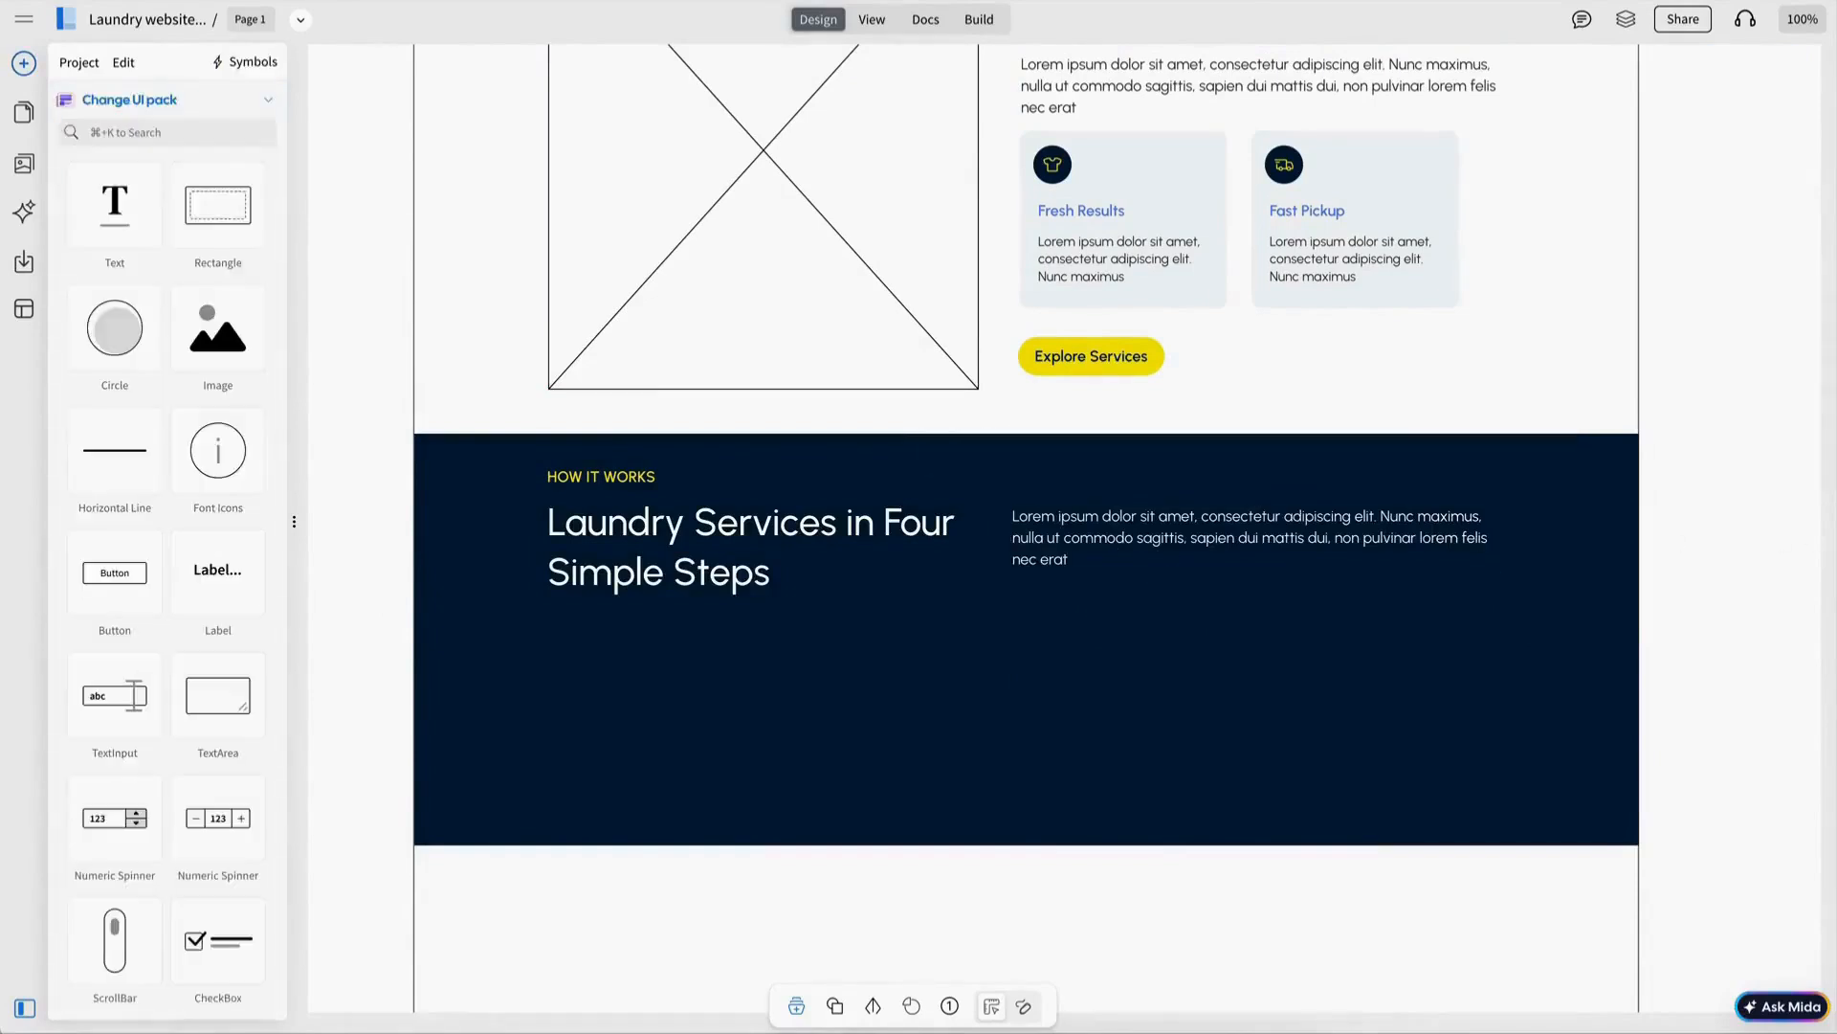
Copy the Explore Services button beside the text, relabel it Start Your First Order and widen it.
{"action": "left_click", "coordinate": [1072, 365]}
{"action": "key", "text": "super+c"}
{"action": "key", "text": "super+v"}
{"action": "left_click_drag", "start_coordinate": [1292, 593], "coordinate": [1402, 595]}
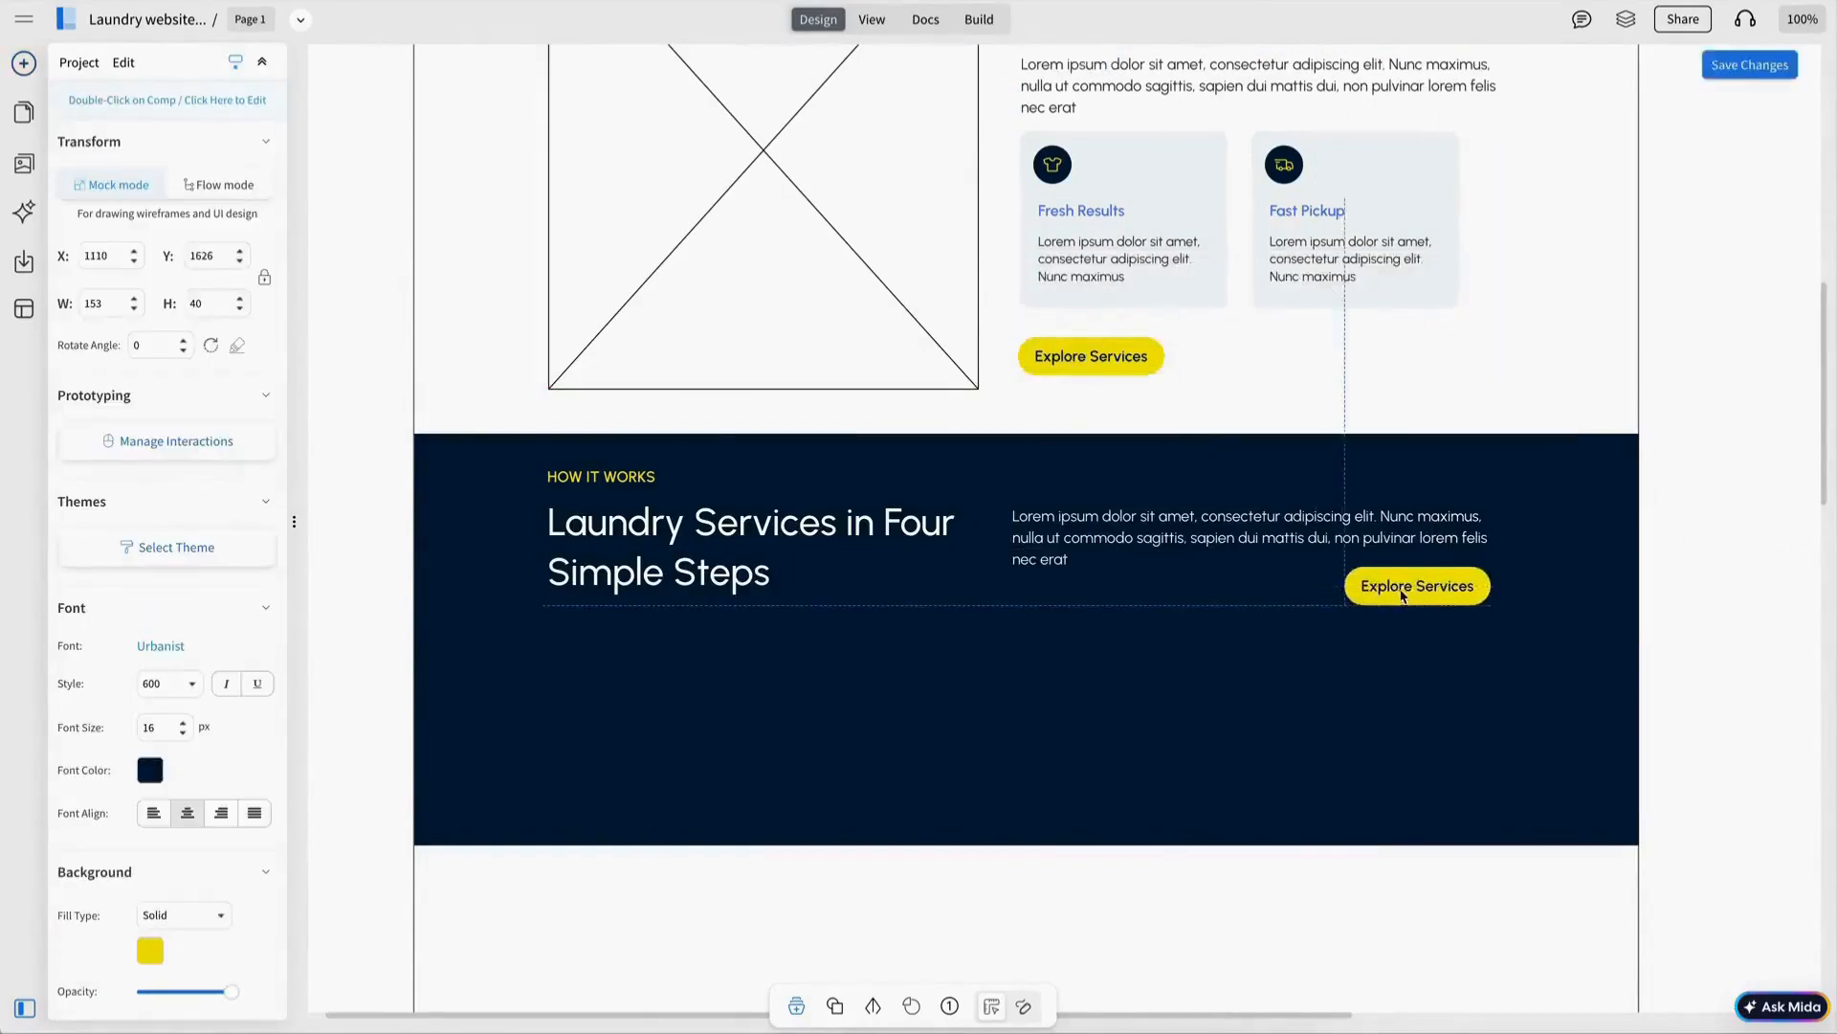
{"action": "left_click", "coordinate": [1261, 534], "text": "shift"}
{"action": "mouse_move", "coordinate": [1261, 534]}
{"action": "left_mouse_down"}
{"action": "mouse_move", "coordinate": [1312, 529]}
{"action": "mouse_move", "coordinate": [1252, 534]}
{"action": "mouse_move", "coordinate": [1271, 533]}
{"action": "left_mouse_up"}
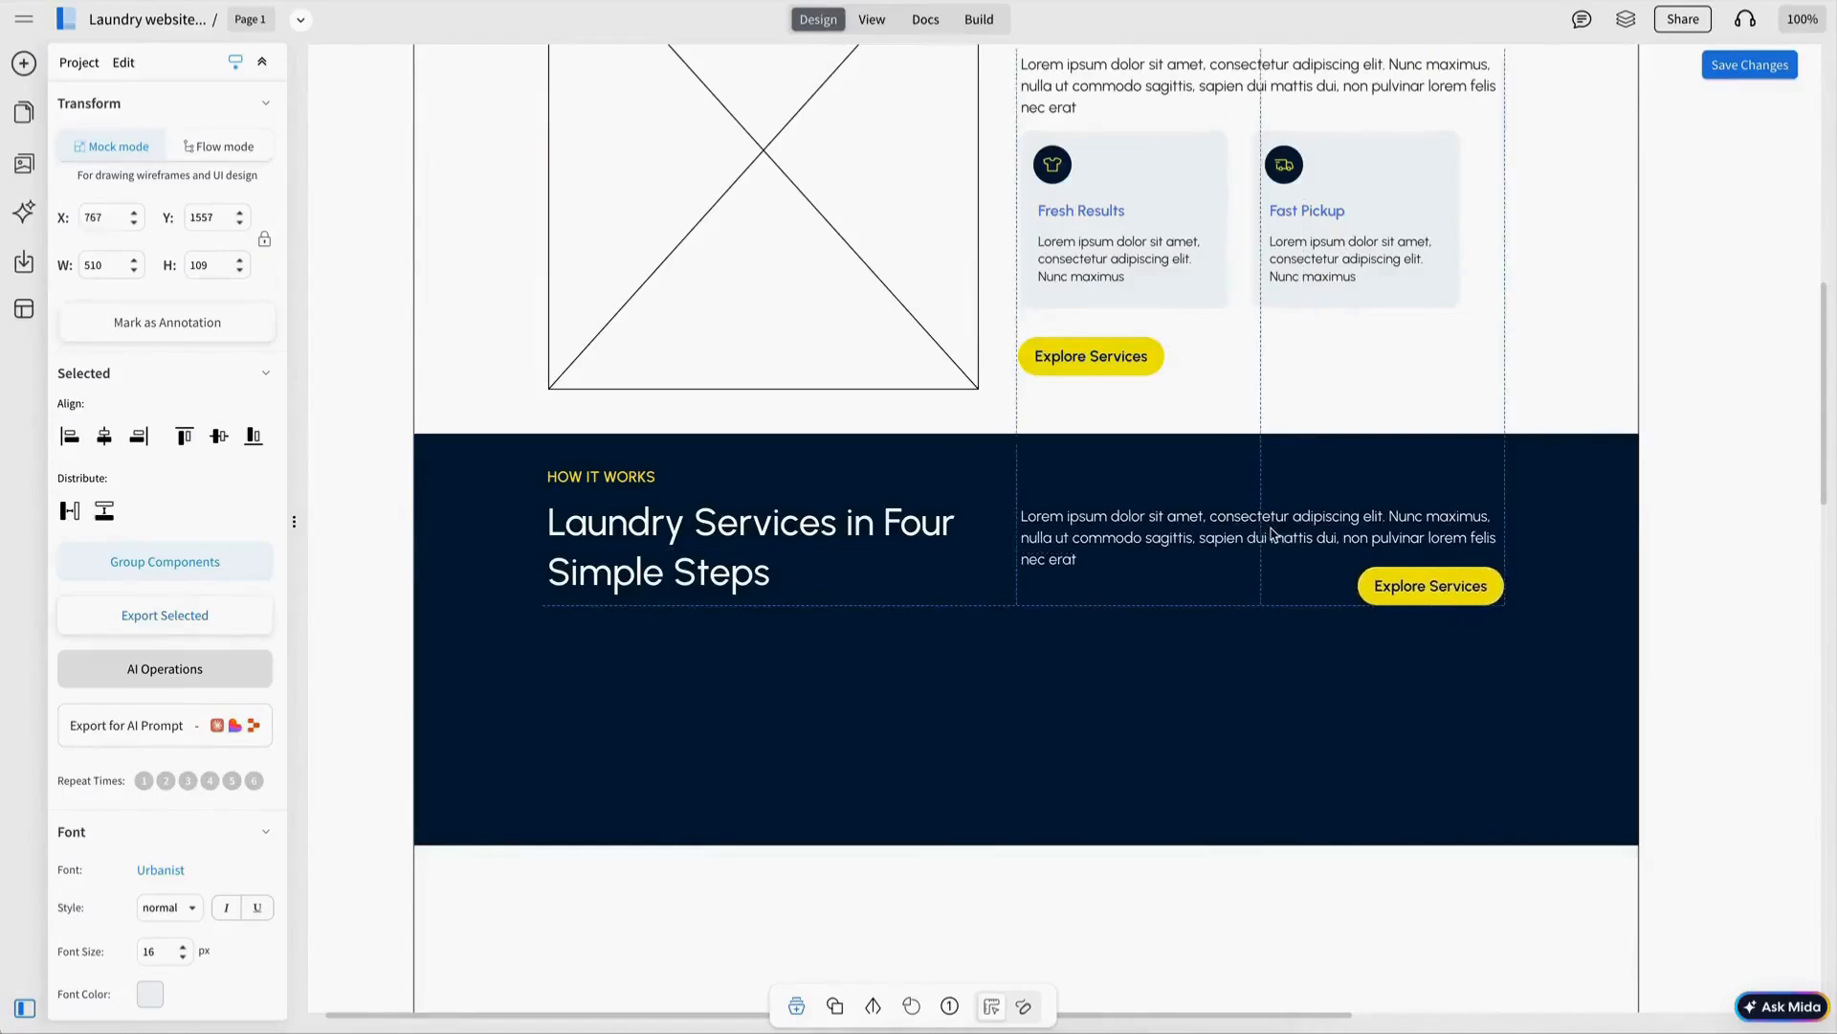
{"action": "key", "text": "Escape"}
{"action": "double_click", "coordinate": [1422, 580]}
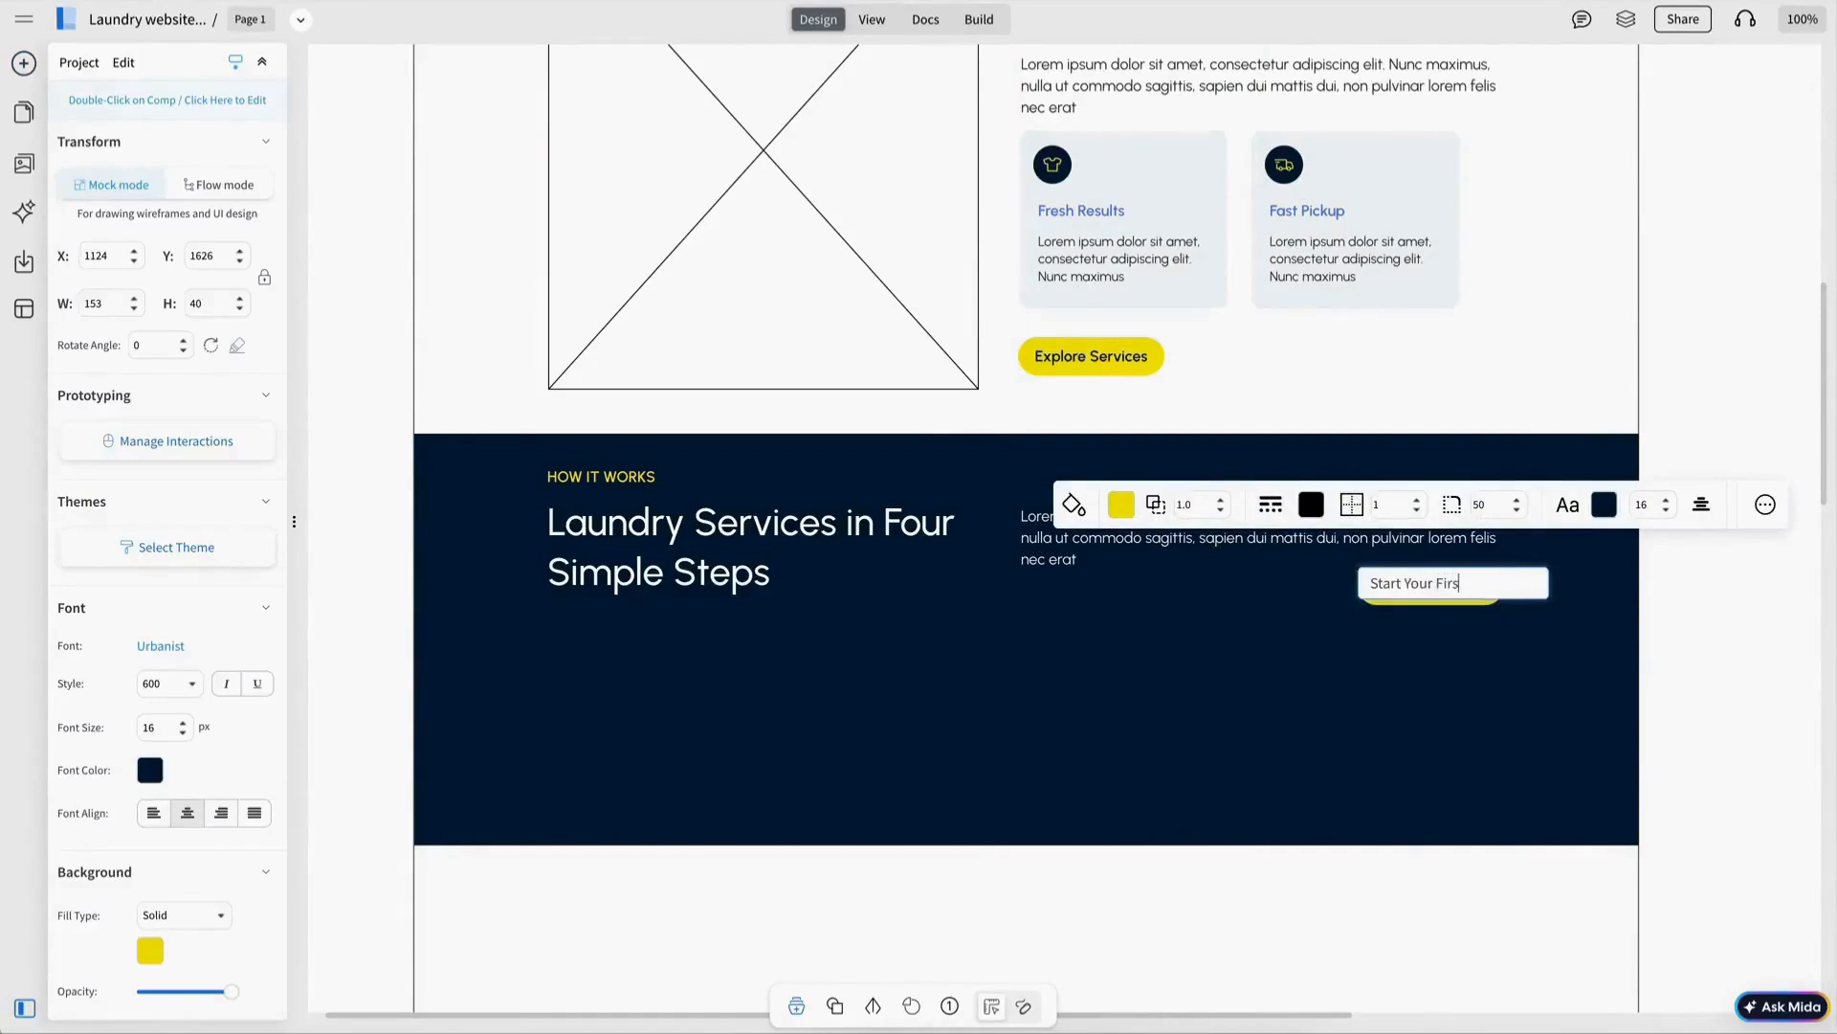
{"action": "key", "text": "Escape"}
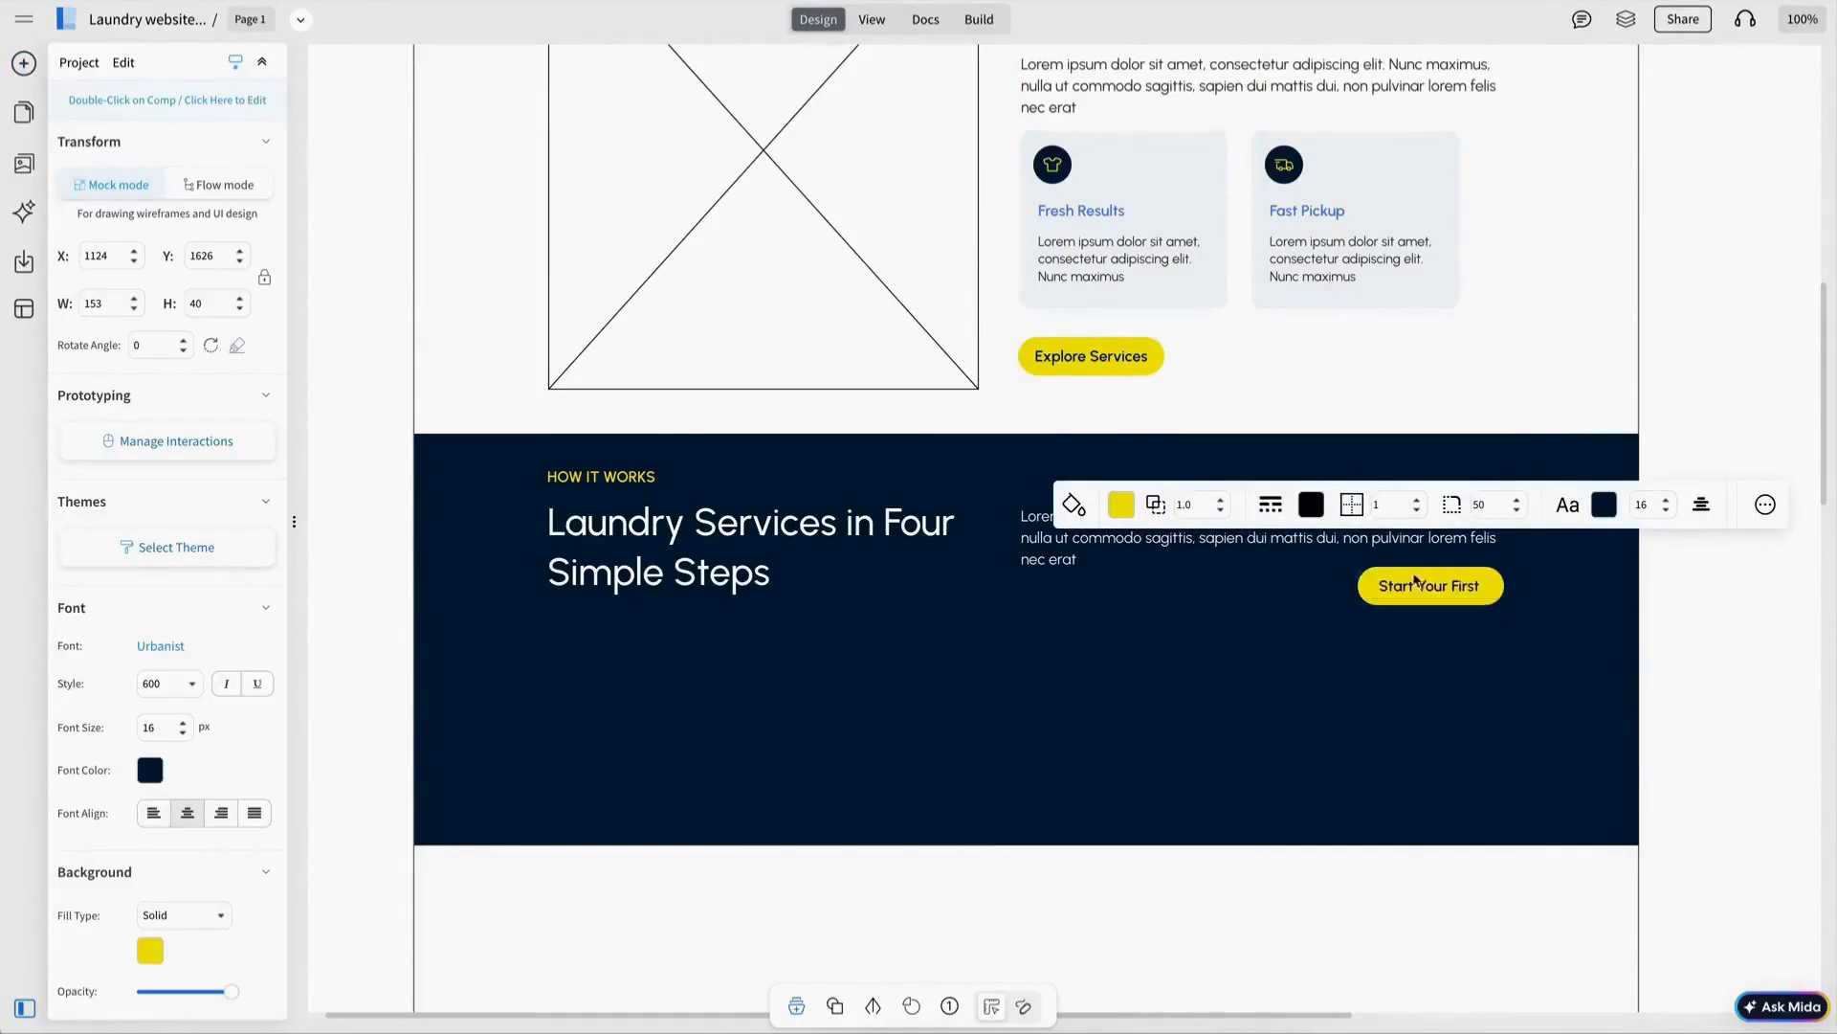
{"action": "left_click_drag", "start_coordinate": [1355, 587], "coordinate": [1322, 586]}
{"action": "left_click", "coordinate": [1050, 574]}
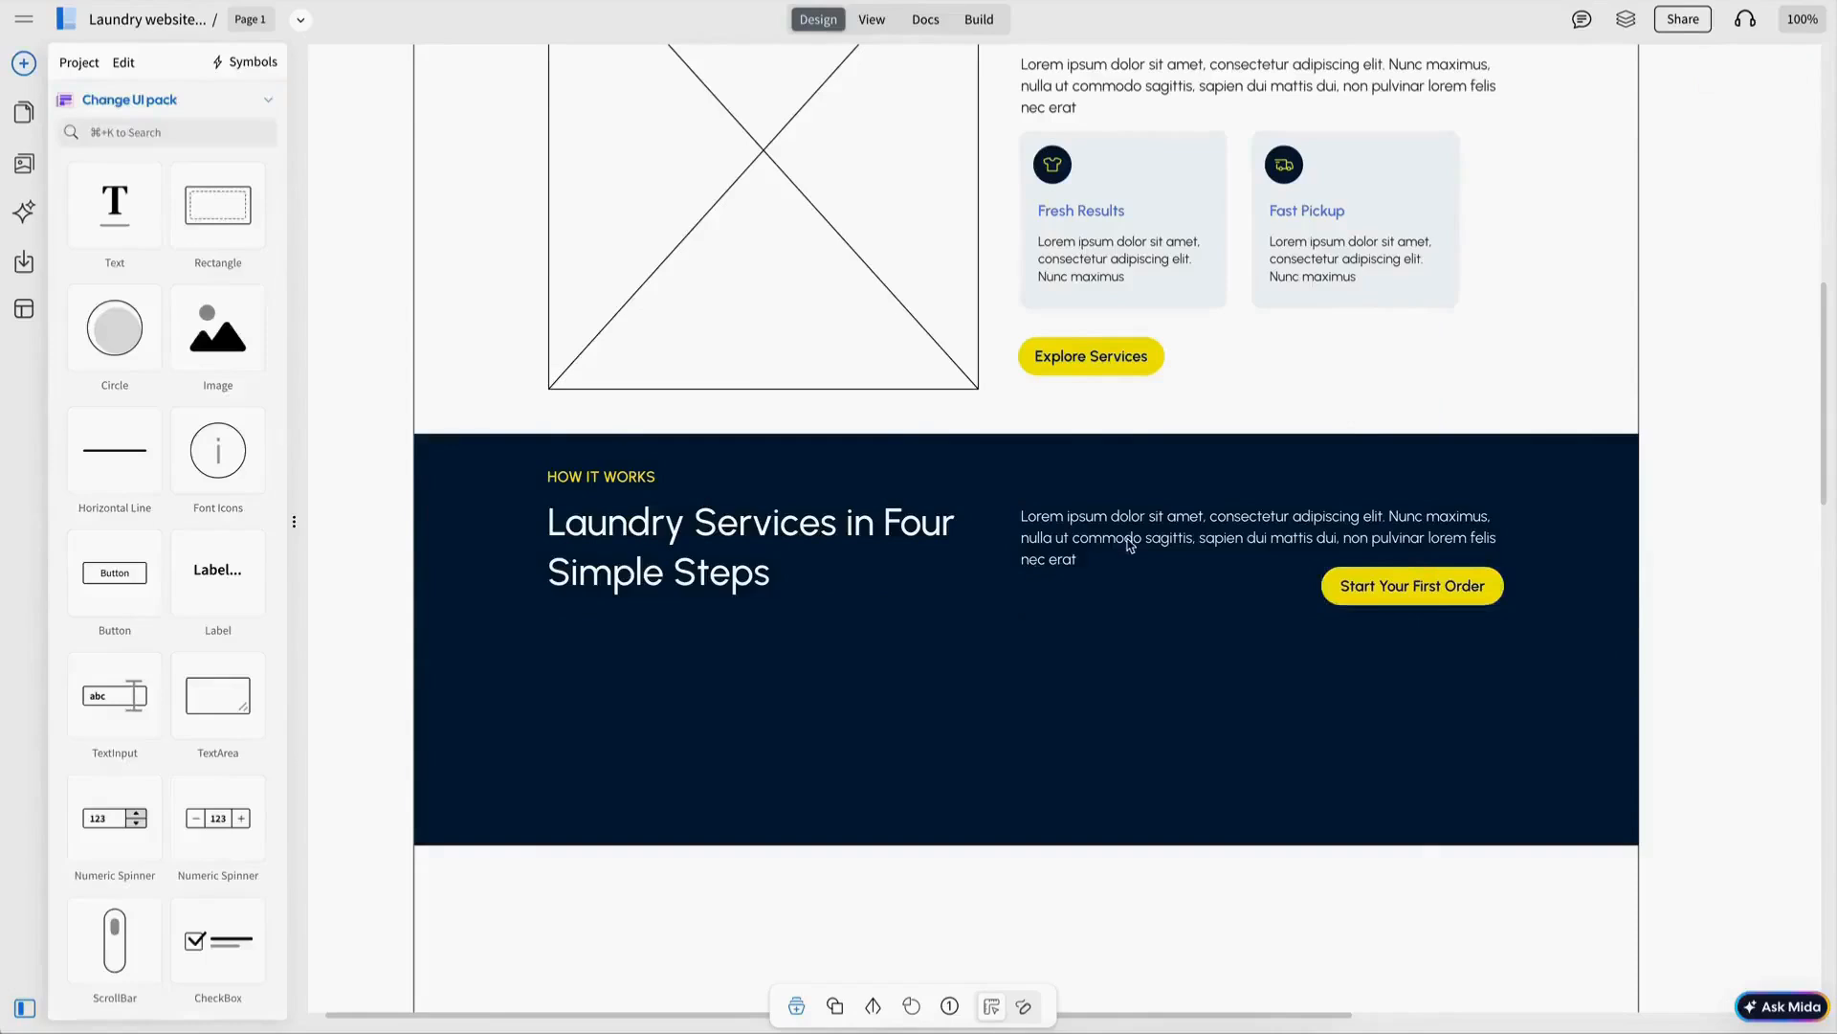
Label the new step card STEP 1.
{"action": "scroll", "coordinate": [984, 477], "scroll_direction": "down", "scroll_amount": 2}
{"action": "double_click", "coordinate": [617, 549]}
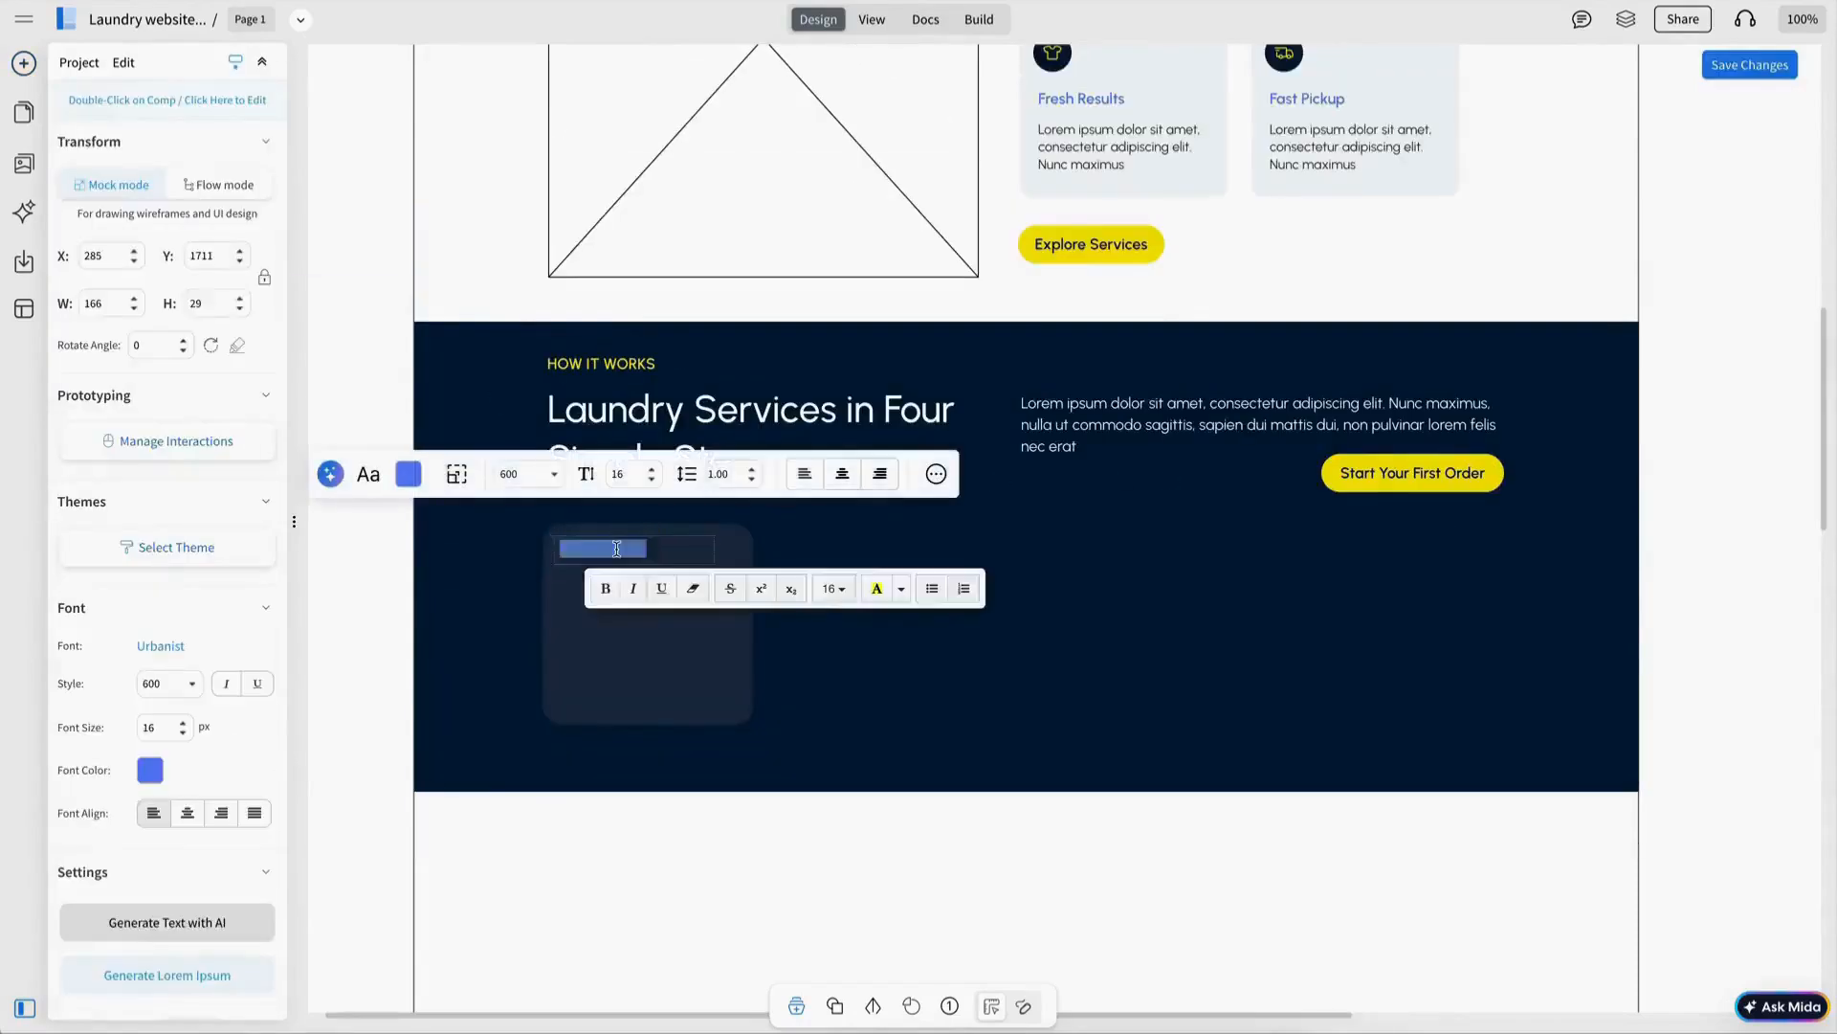
{"action": "type", "text": "STEP 1"}
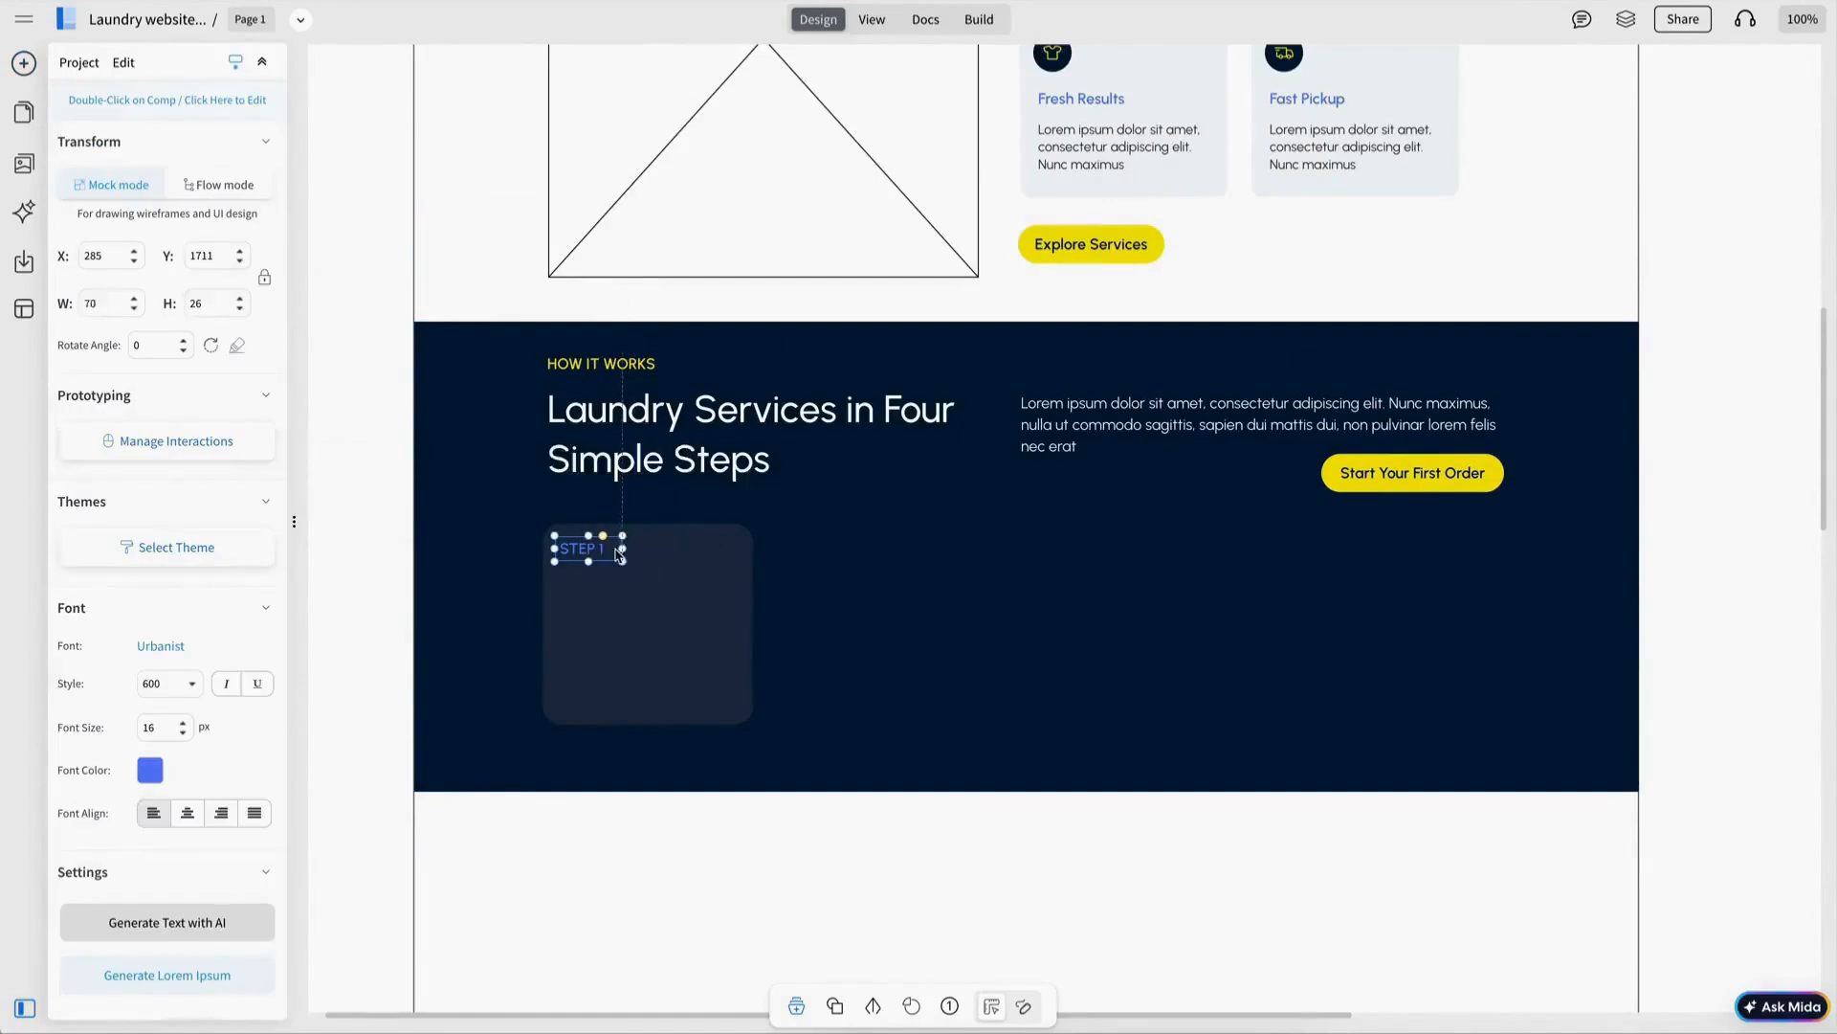
Paste a light-coloured Schedule a Pickup title into the step card and position its texts.
{"action": "key", "text": "ctrl+v"}
{"action": "left_click_drag", "start_coordinate": [615, 661], "coordinate": [612, 658]}
{"action": "left_click", "coordinate": [422, 549]}
{"action": "left_click", "coordinate": [459, 651]}
{"action": "left_click", "coordinate": [498, 704]}
{"action": "left_click", "coordinate": [643, 713]}
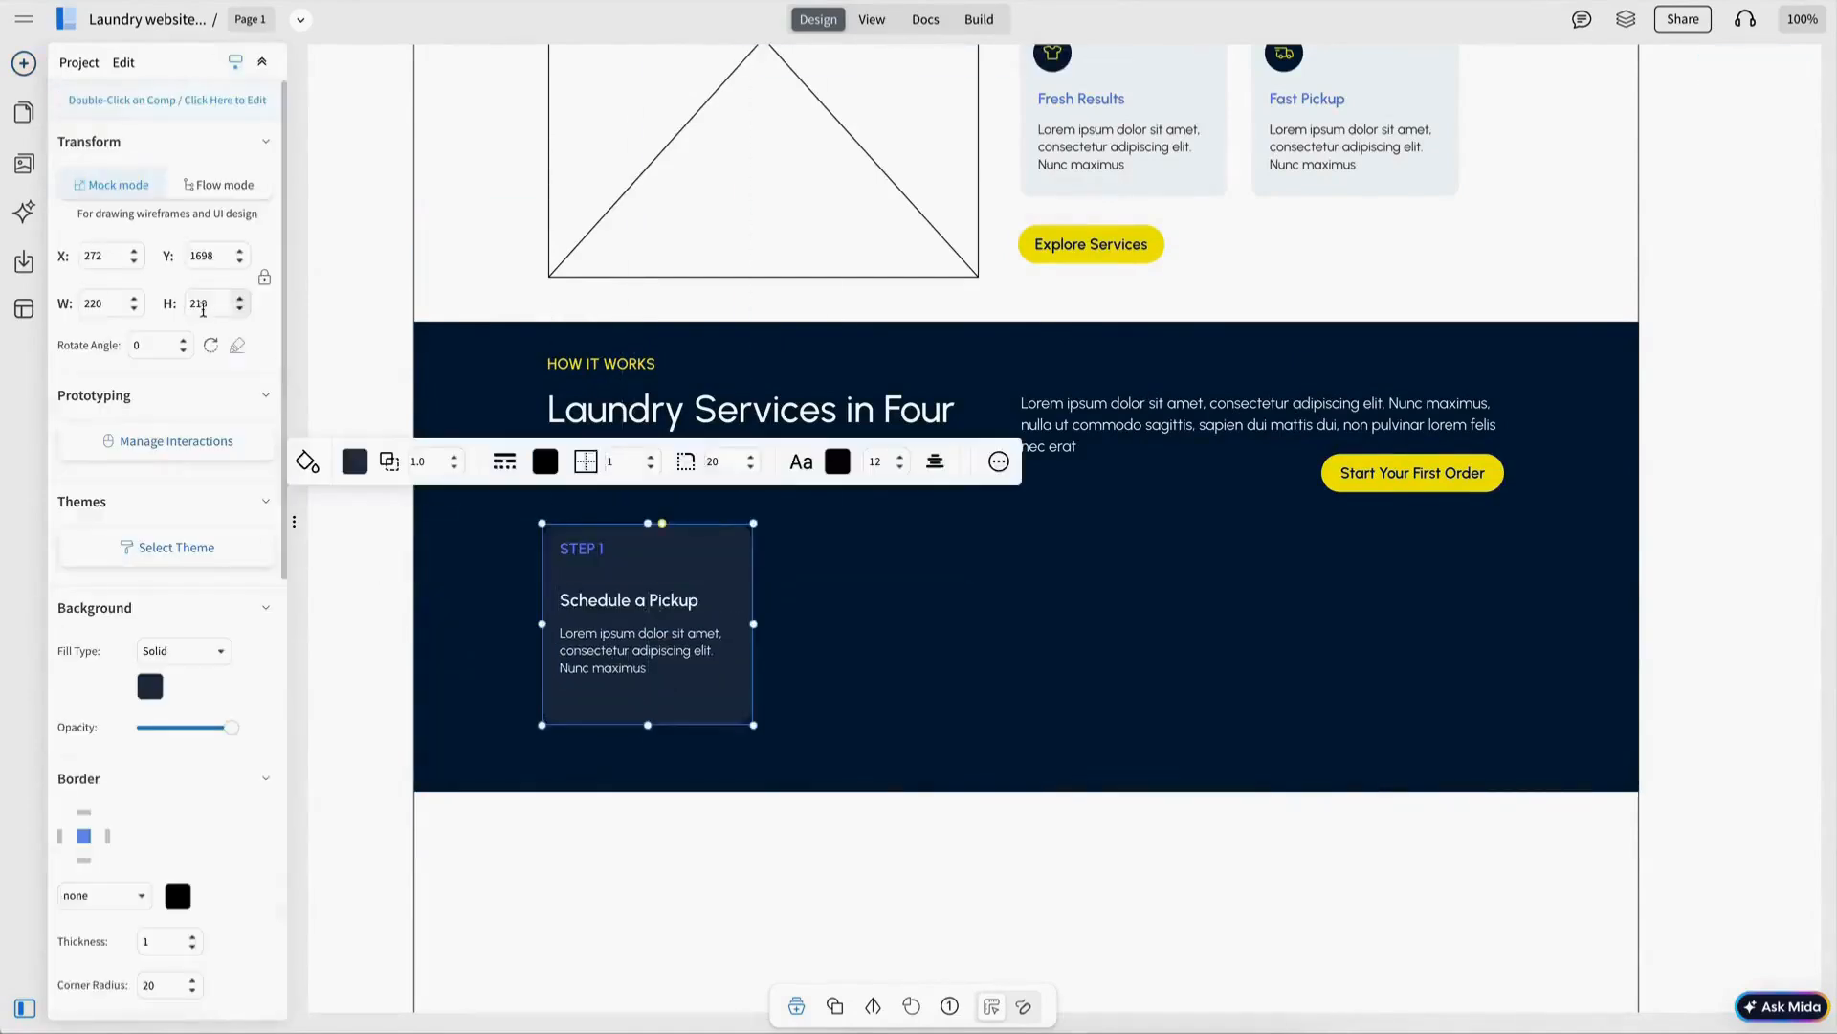
{"action": "left_click", "coordinate": [593, 513]}
{"action": "left_click", "coordinate": [623, 603]}
{"action": "left_click", "coordinate": [623, 651], "text": "shift"}
{"action": "left_click_drag", "start_coordinate": [623, 651], "coordinate": [625, 662]}
{"action": "left_click", "coordinate": [794, 631]}
Group the step card, duplicate it into four cards and space them evenly.
{"action": "left_click_drag", "start_coordinate": [521, 509], "coordinate": [918, 755]}
{"action": "key", "text": "ctrl+g"}
{"action": "key", "text": "ctrl+d"}
{"action": "left_click_drag", "start_coordinate": [747, 692], "coordinate": [1136, 597]}
{"action": "key", "text": "ctrl+d"}
{"action": "key", "text": "ctrl+d"}
{"action": "left_click_drag", "start_coordinate": [1255, 645], "coordinate": [1465, 596]}
{"action": "left_click", "coordinate": [1148, 618], "text": "shift"}
{"action": "left_click", "coordinate": [900, 617], "text": "shift"}
{"action": "left_click", "coordinate": [670, 617], "text": "shift"}
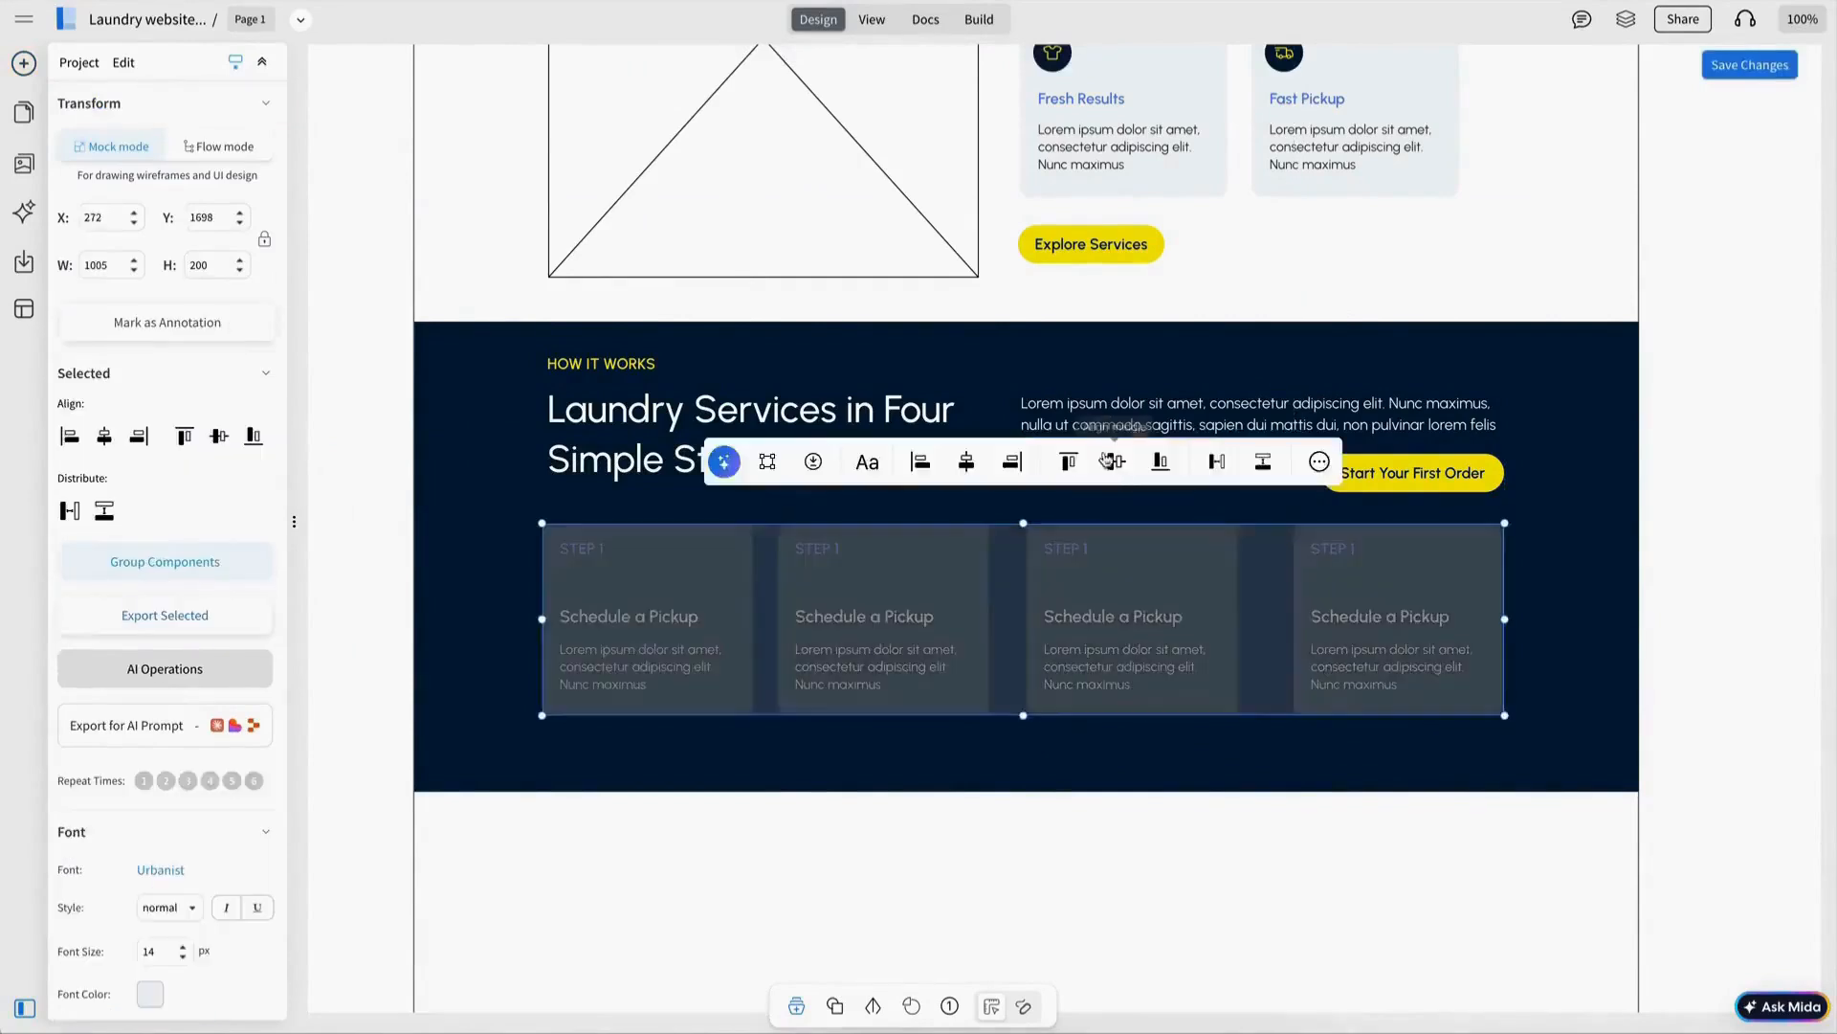
{"action": "left_click", "coordinate": [1215, 464]}
Renumber the copied cards STEP 2, 3 and 4, then rename the copied section label OUR SERVICES.
{"action": "left_click", "coordinate": [1163, 506]}
{"action": "double_click", "coordinate": [836, 550]}
{"action": "double_click", "coordinate": [837, 550]}
{"action": "type", "text": "2"}
{"action": "double_click", "coordinate": [1082, 554]}
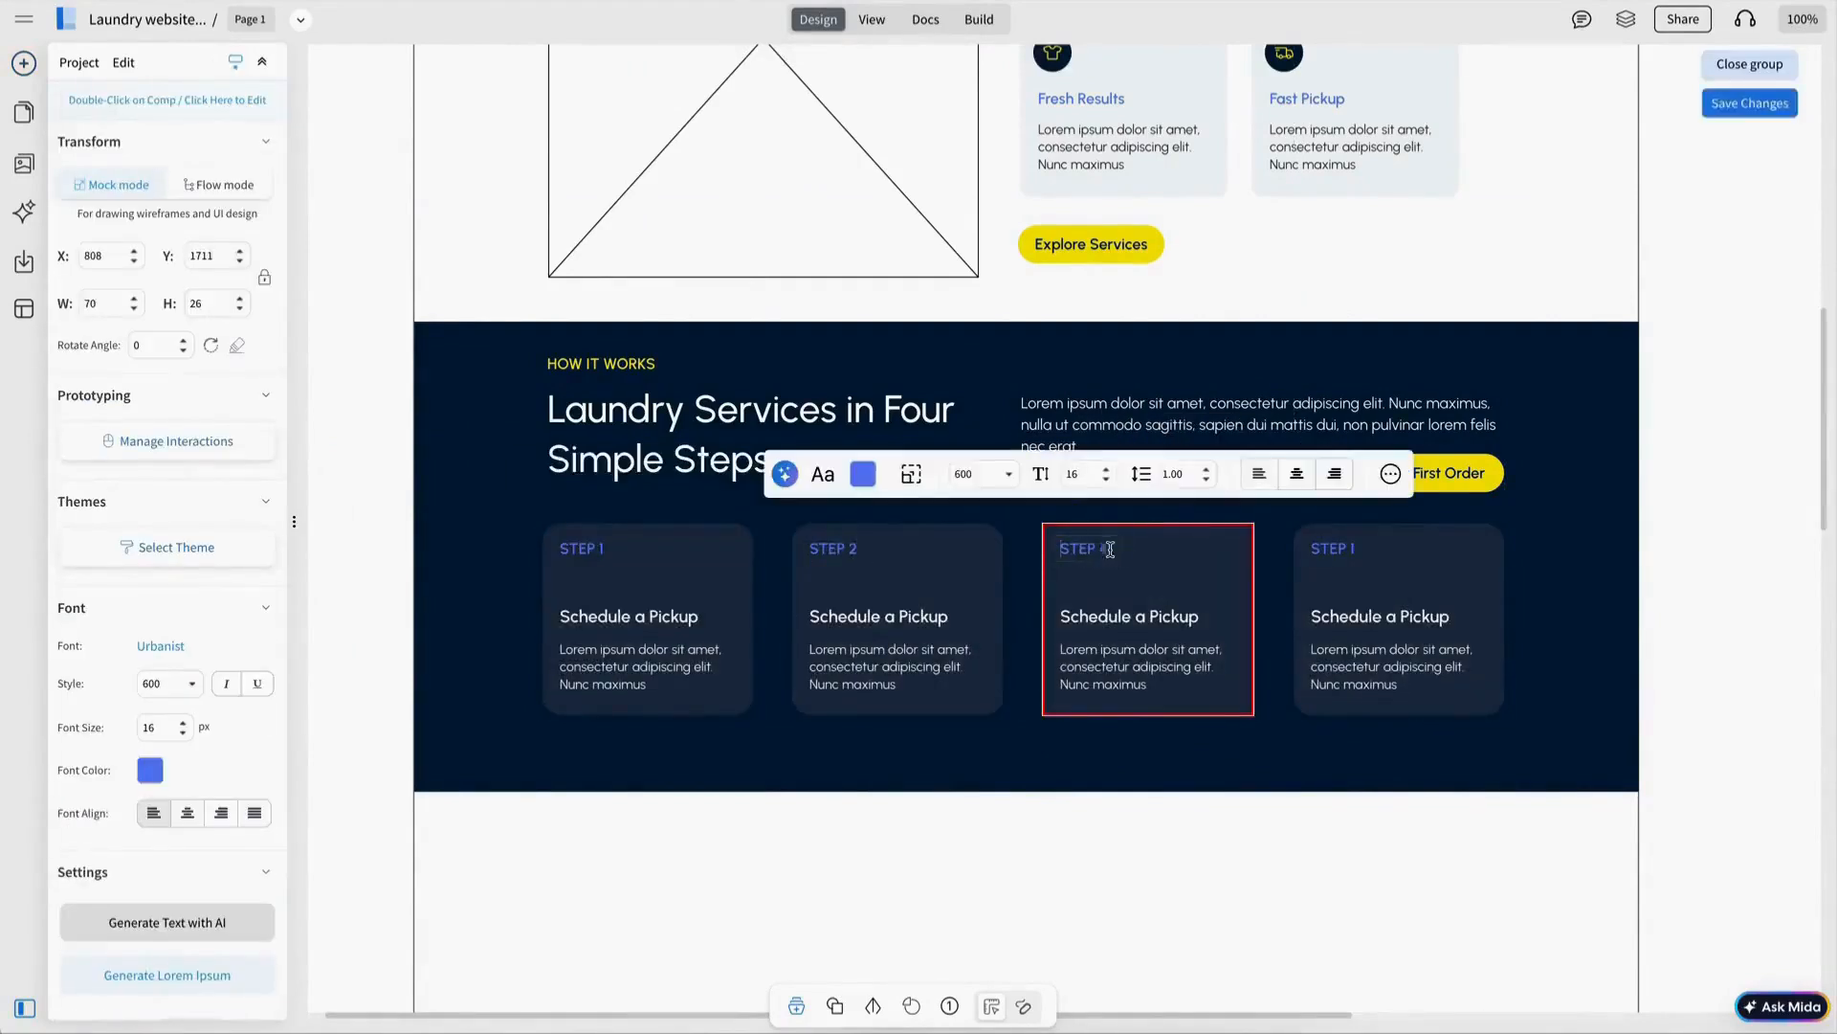
{"action": "double_click", "coordinate": [1330, 548]}
{"action": "type", "text": "4"}
{"action": "key", "text": "Escape"}
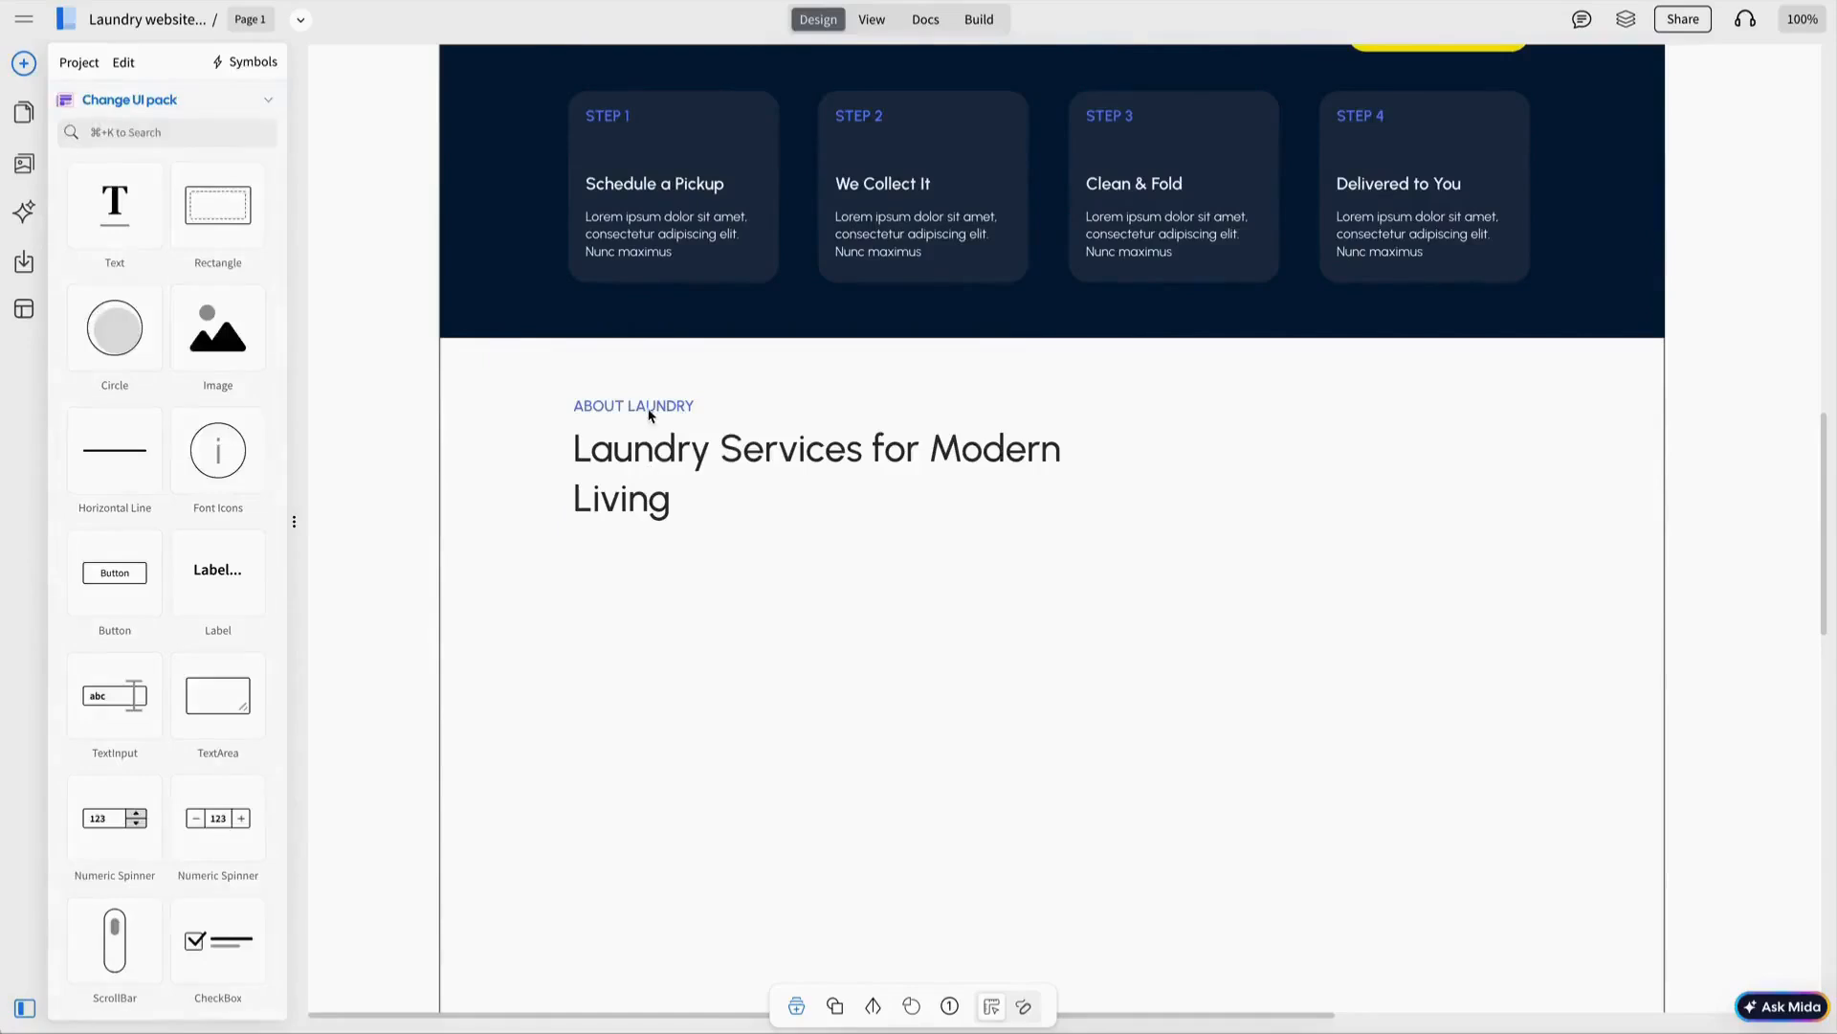
{"action": "double_click", "coordinate": [645, 407]}
{"action": "type", "text": "OUR SERVICES"}
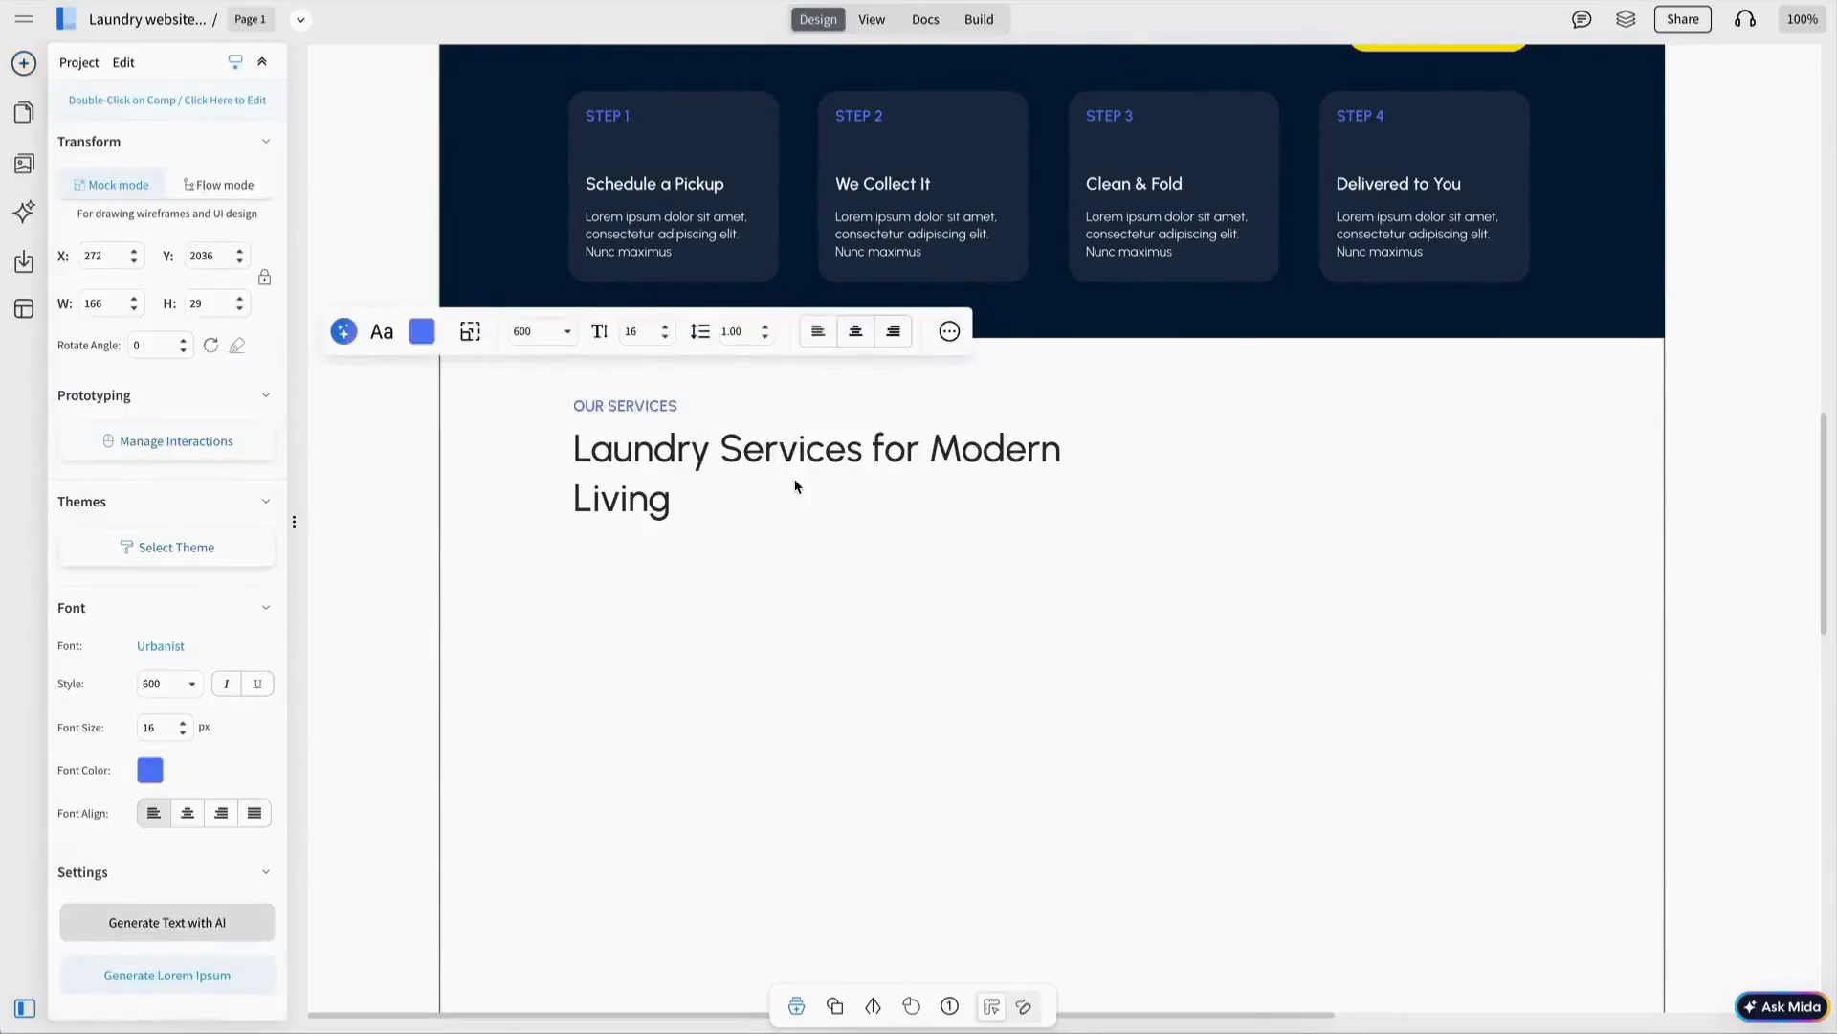
Paste a paragraph and a button into the Our Services section beside the heading.
{"action": "left_click_drag", "start_coordinate": [743, 450], "coordinate": [751, 517]}
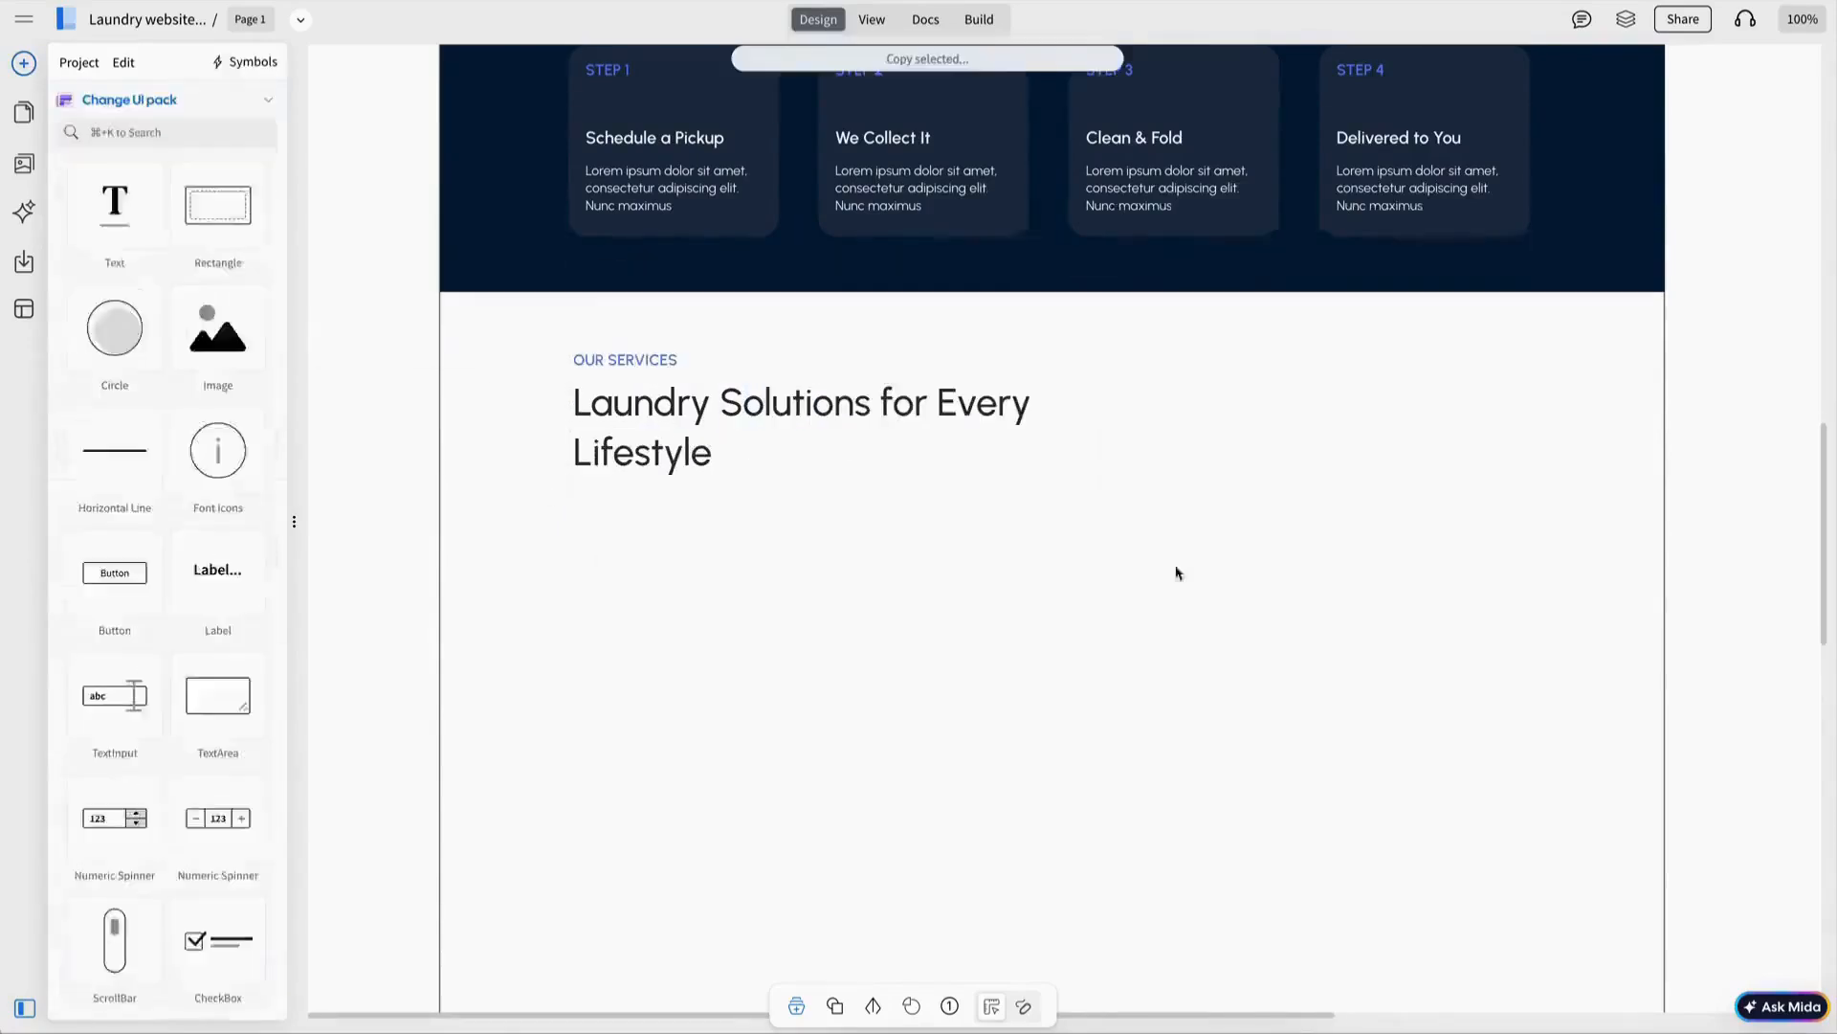
{"action": "key", "text": "super+v"}
{"action": "left_click_drag", "start_coordinate": [1215, 336], "coordinate": [1215, 438]}
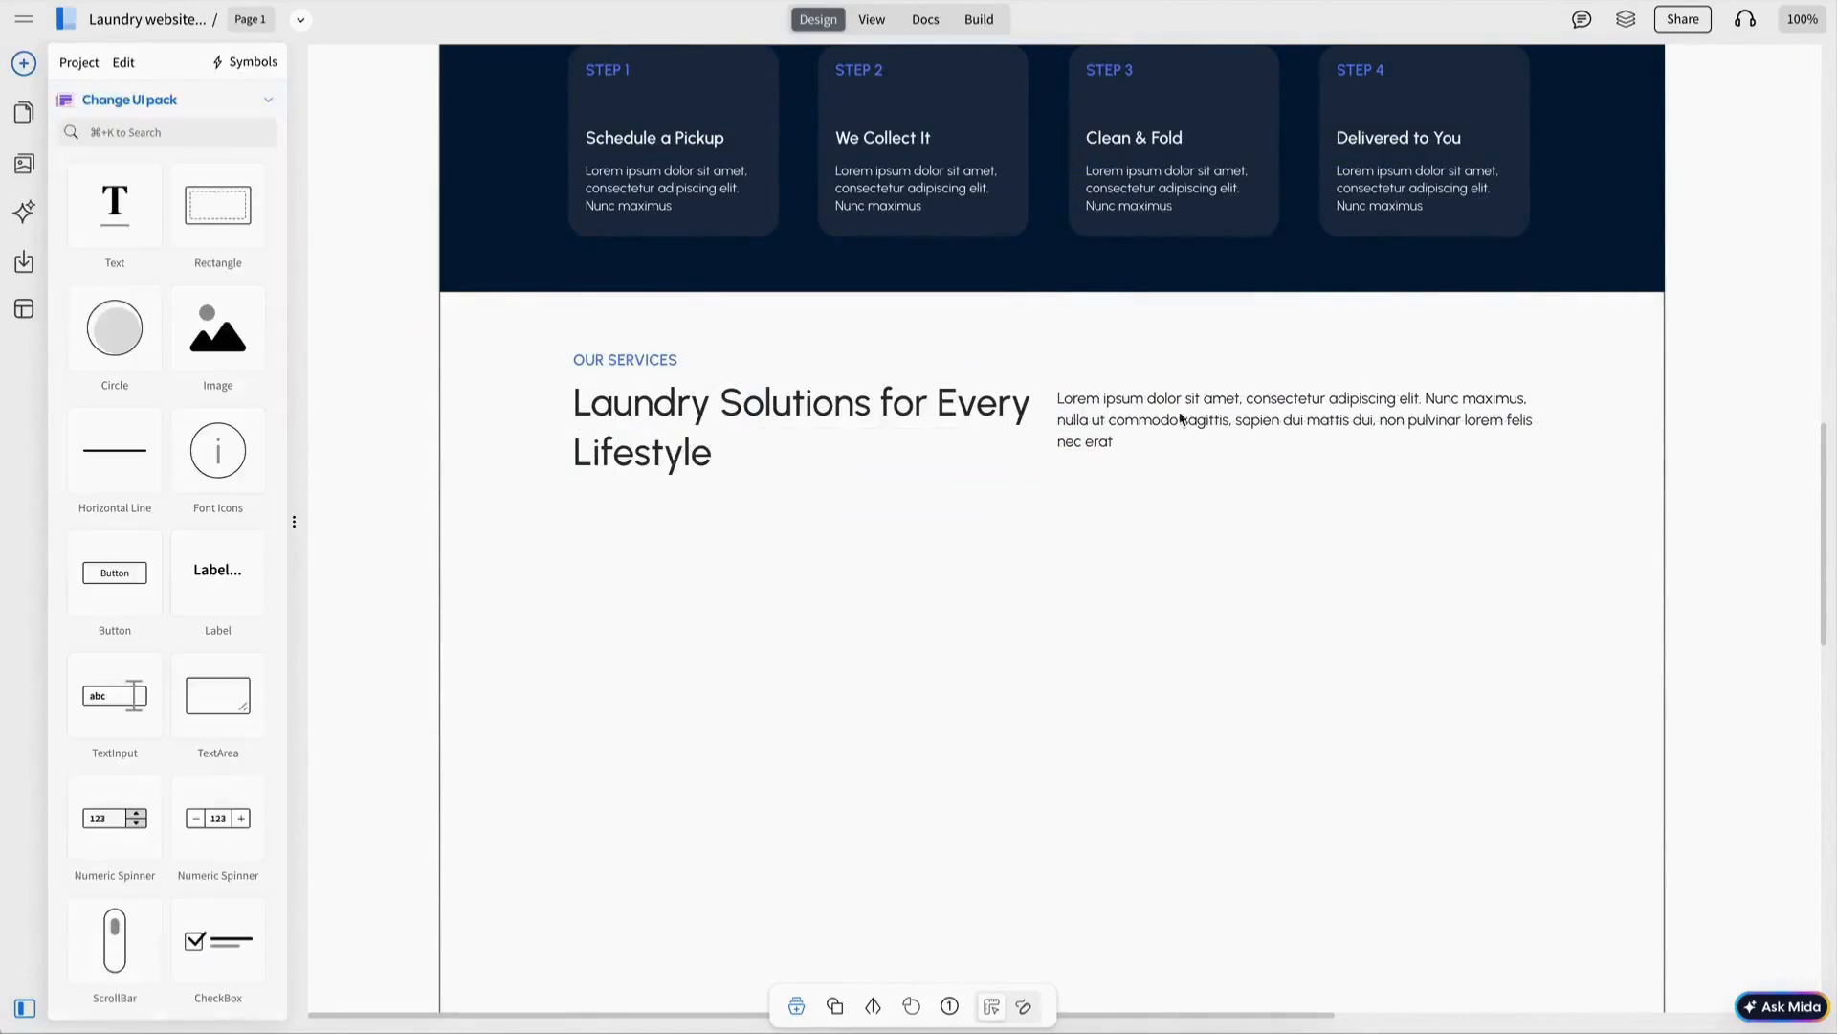
{"action": "scroll", "coordinate": [1184, 413], "scroll_direction": "up", "scroll_amount": 2}
{"action": "left_click_drag", "start_coordinate": [1121, 576], "coordinate": [1121, 569]}
{"action": "key", "text": "Escape"}
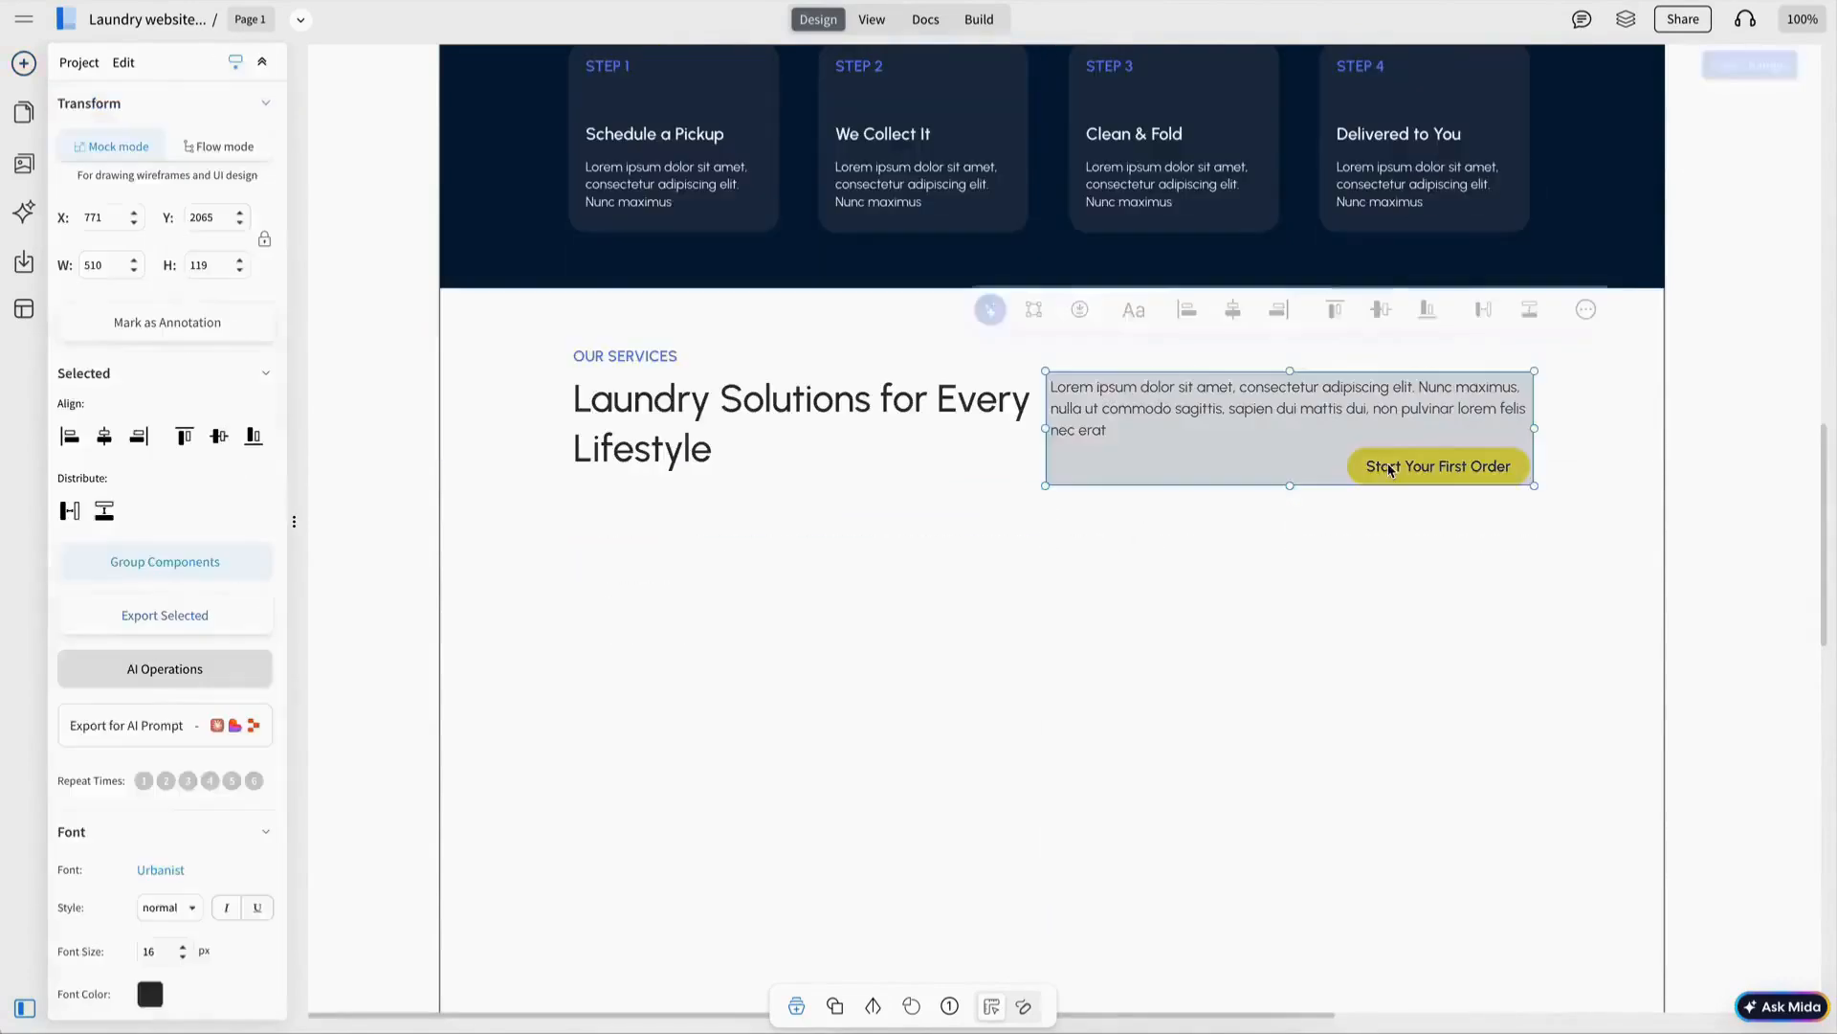
Relabel the button Explore All Services with a dark navy fill and white text.
{"action": "left_click", "coordinate": [1389, 469]}
{"action": "double_click", "coordinate": [1390, 469]}
{"action": "type", "text": "Explore"}
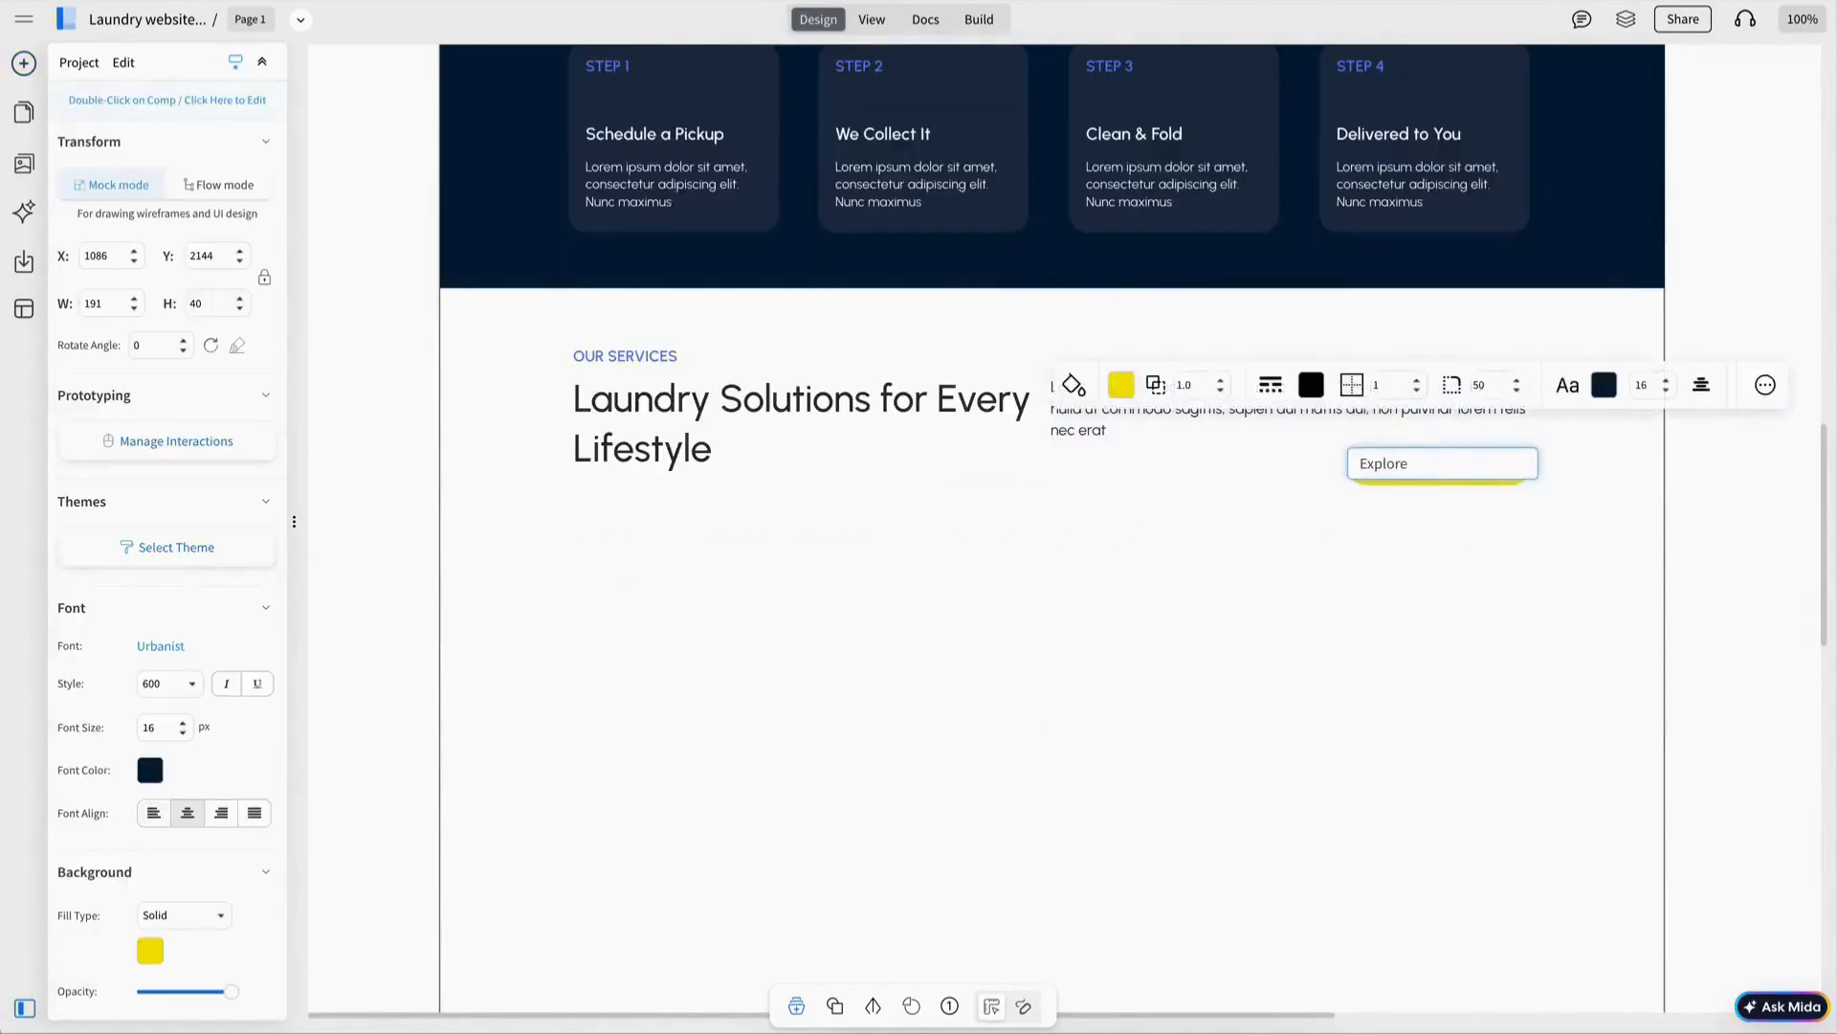
{"action": "left_click", "coordinate": [1120, 384]}
{"action": "left_click", "coordinate": [1129, 430]}
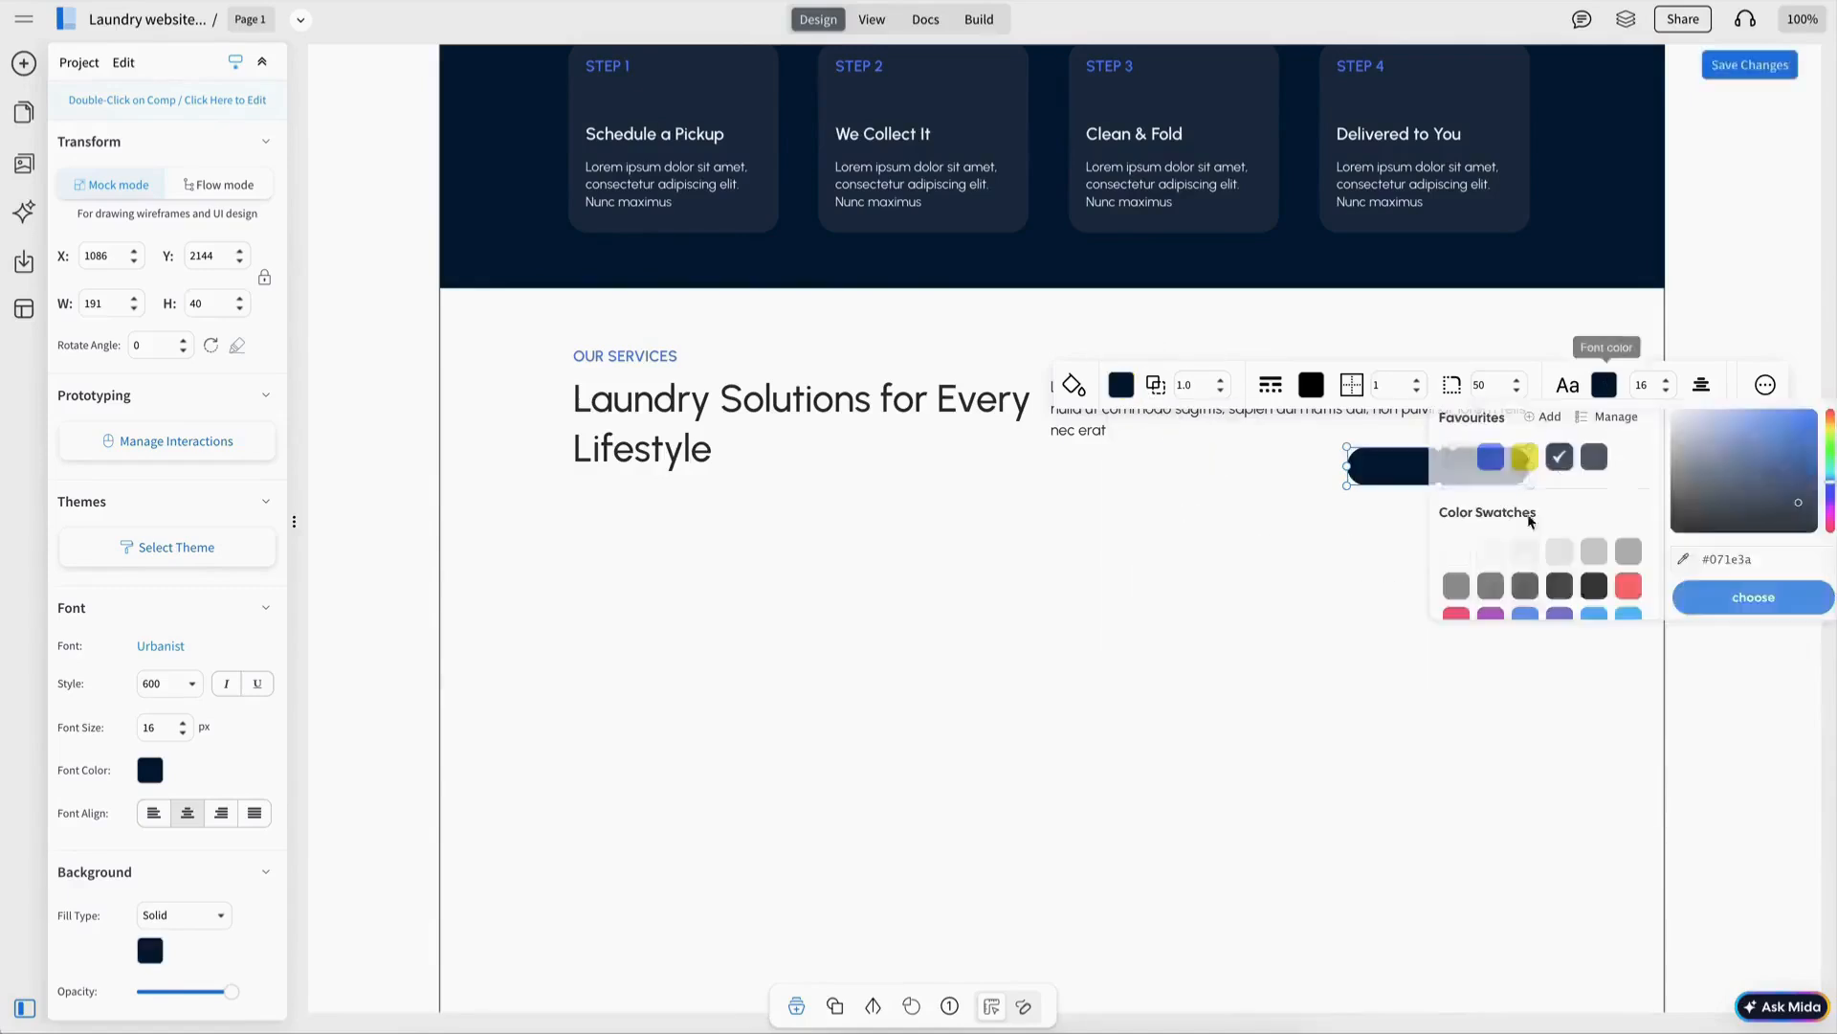
{"action": "left_click", "coordinate": [1604, 385]}
{"action": "left_click", "coordinate": [1455, 421]}
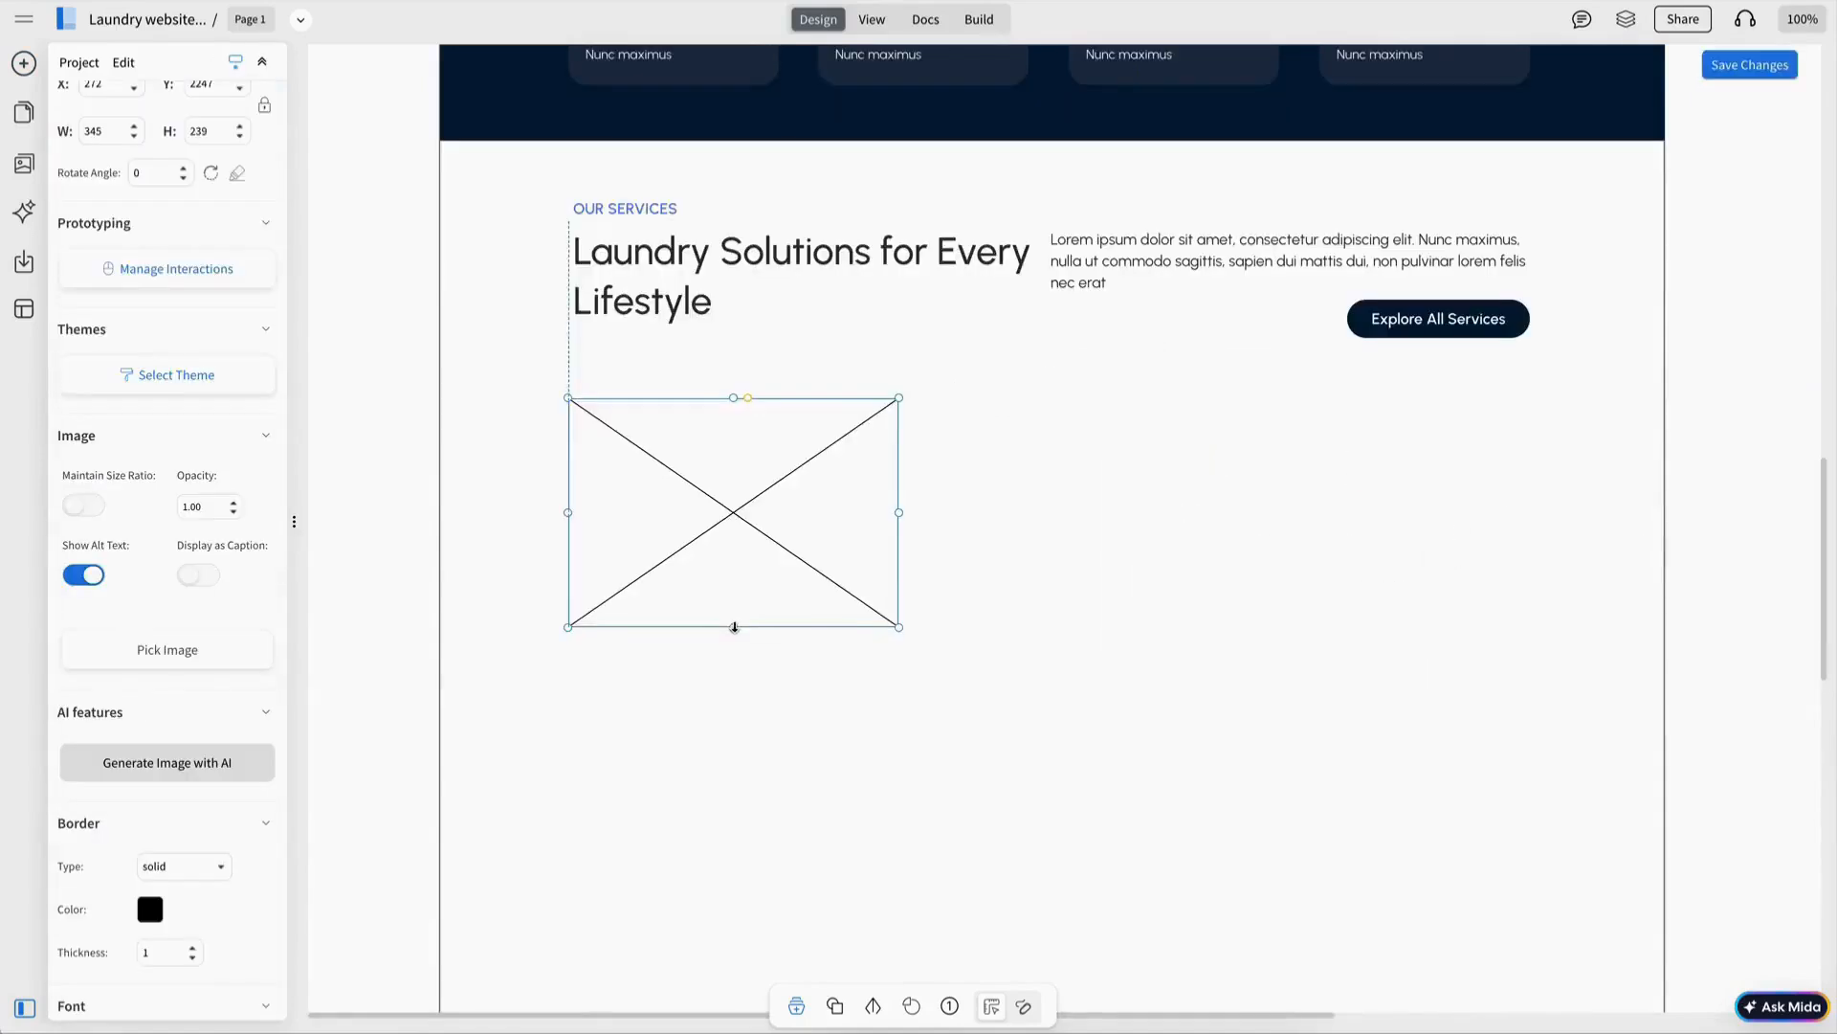
Adjust the service card's image placeholder, deleting an accidental extra copy.
{"action": "left_click_drag", "start_coordinate": [734, 627], "coordinate": [734, 628]}
{"action": "left_click_drag", "start_coordinate": [805, 549], "coordinate": [1161, 549]}
{"action": "key", "text": "Delete"}
{"action": "left_click", "coordinate": [813, 479]}
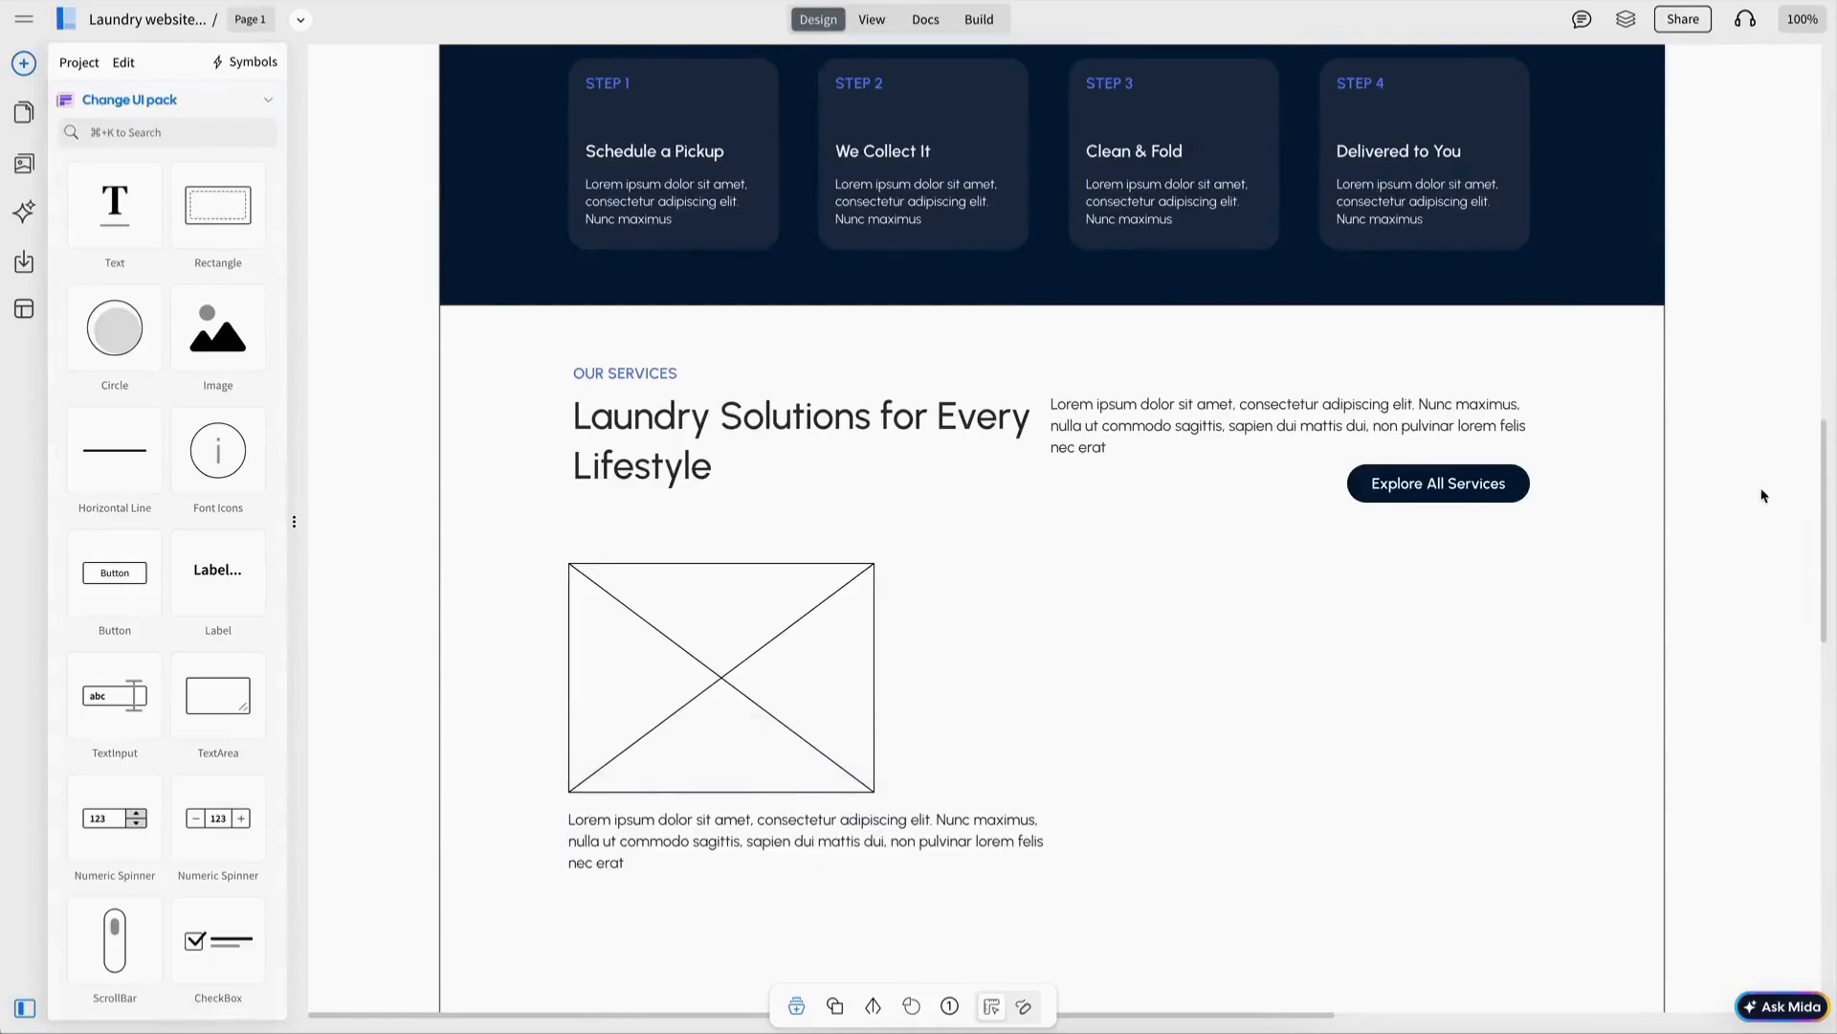
{"action": "scroll", "coordinate": [1395, 575], "scroll_direction": "right", "scroll_amount": 2}
{"action": "scroll", "coordinate": [1084, 450], "scroll_direction": "left", "scroll_amount": 3}
{"action": "left_click", "coordinate": [1084, 450]}
{"action": "key", "text": "ctrl+z"}
Retype the caption under the image as Express Wash.
{"action": "scroll", "coordinate": [1009, 759], "scroll_direction": "down", "scroll_amount": 3}
{"action": "double_click", "coordinate": [969, 580]}
{"action": "type", "text": "Expre"}
{"action": "left_click", "coordinate": [806, 484]}
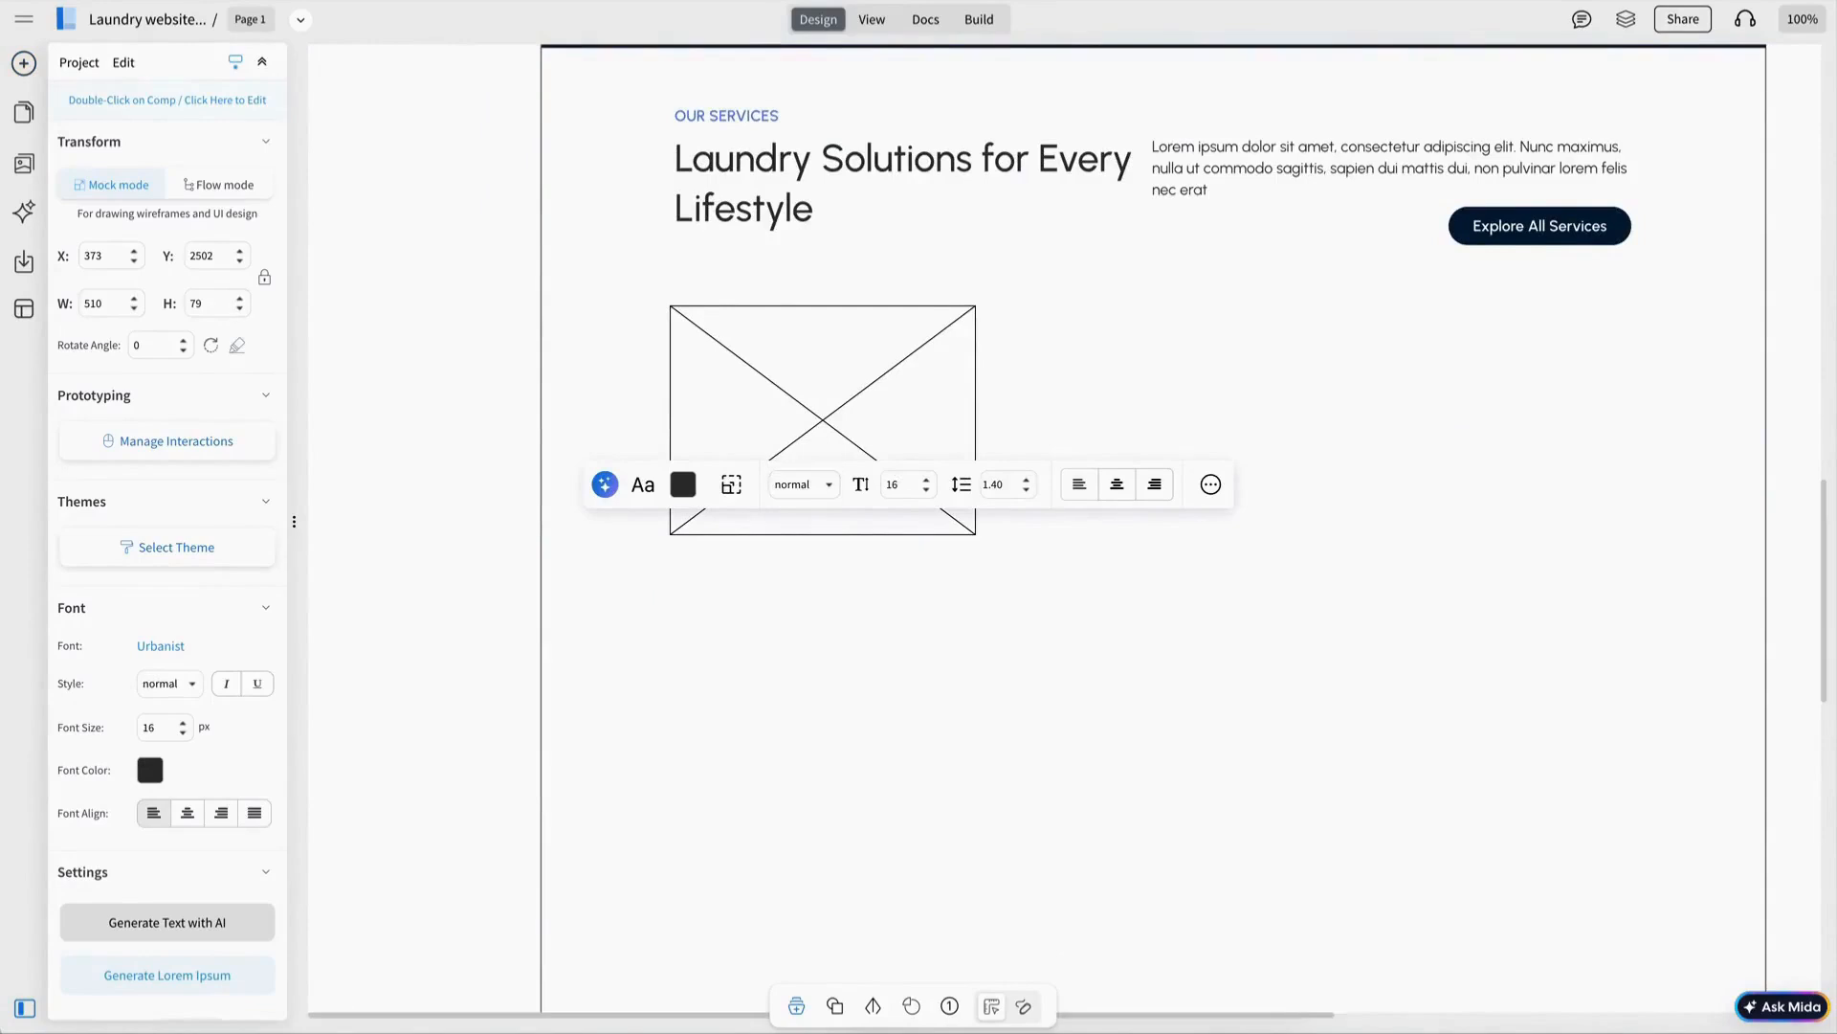
Give the Express Wash title a 1.00 line height and semi-bold 600 weight.
{"action": "left_click", "coordinate": [1001, 485]}
{"action": "key", "text": "BackSpace"}
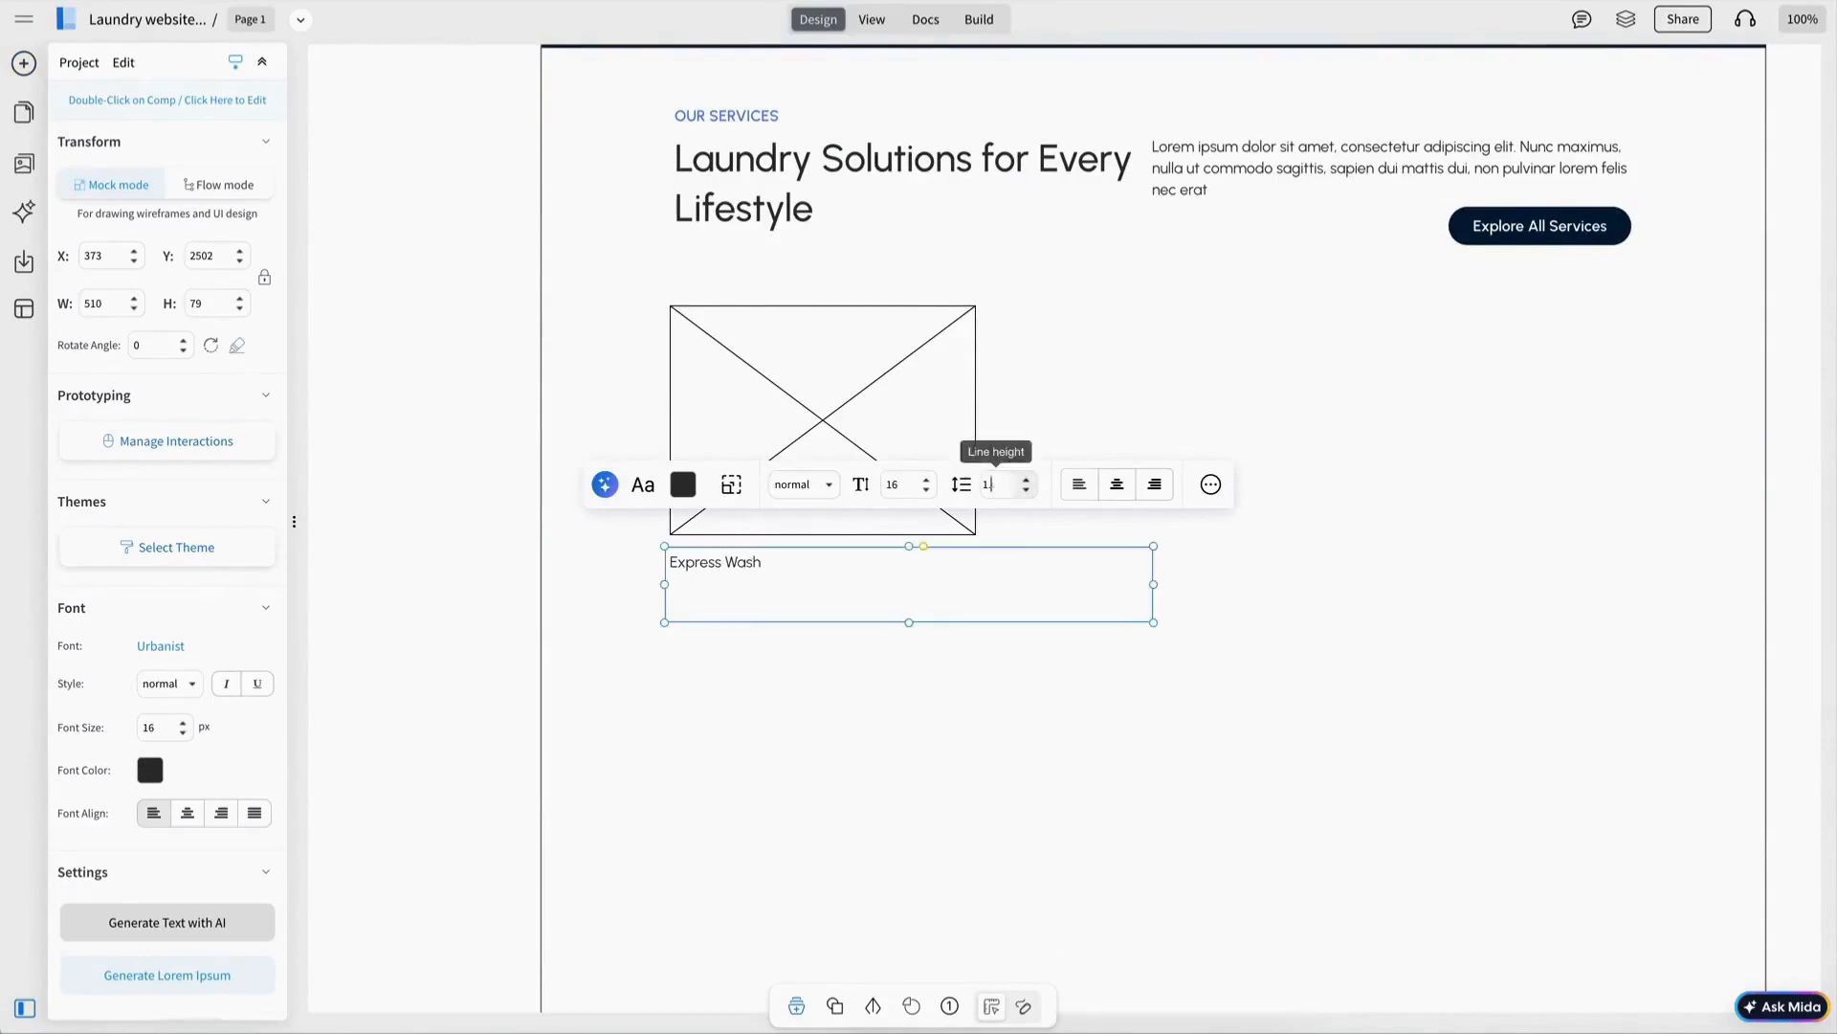
{"action": "left_click", "coordinate": [827, 488]}
{"action": "left_click", "coordinate": [809, 533]}
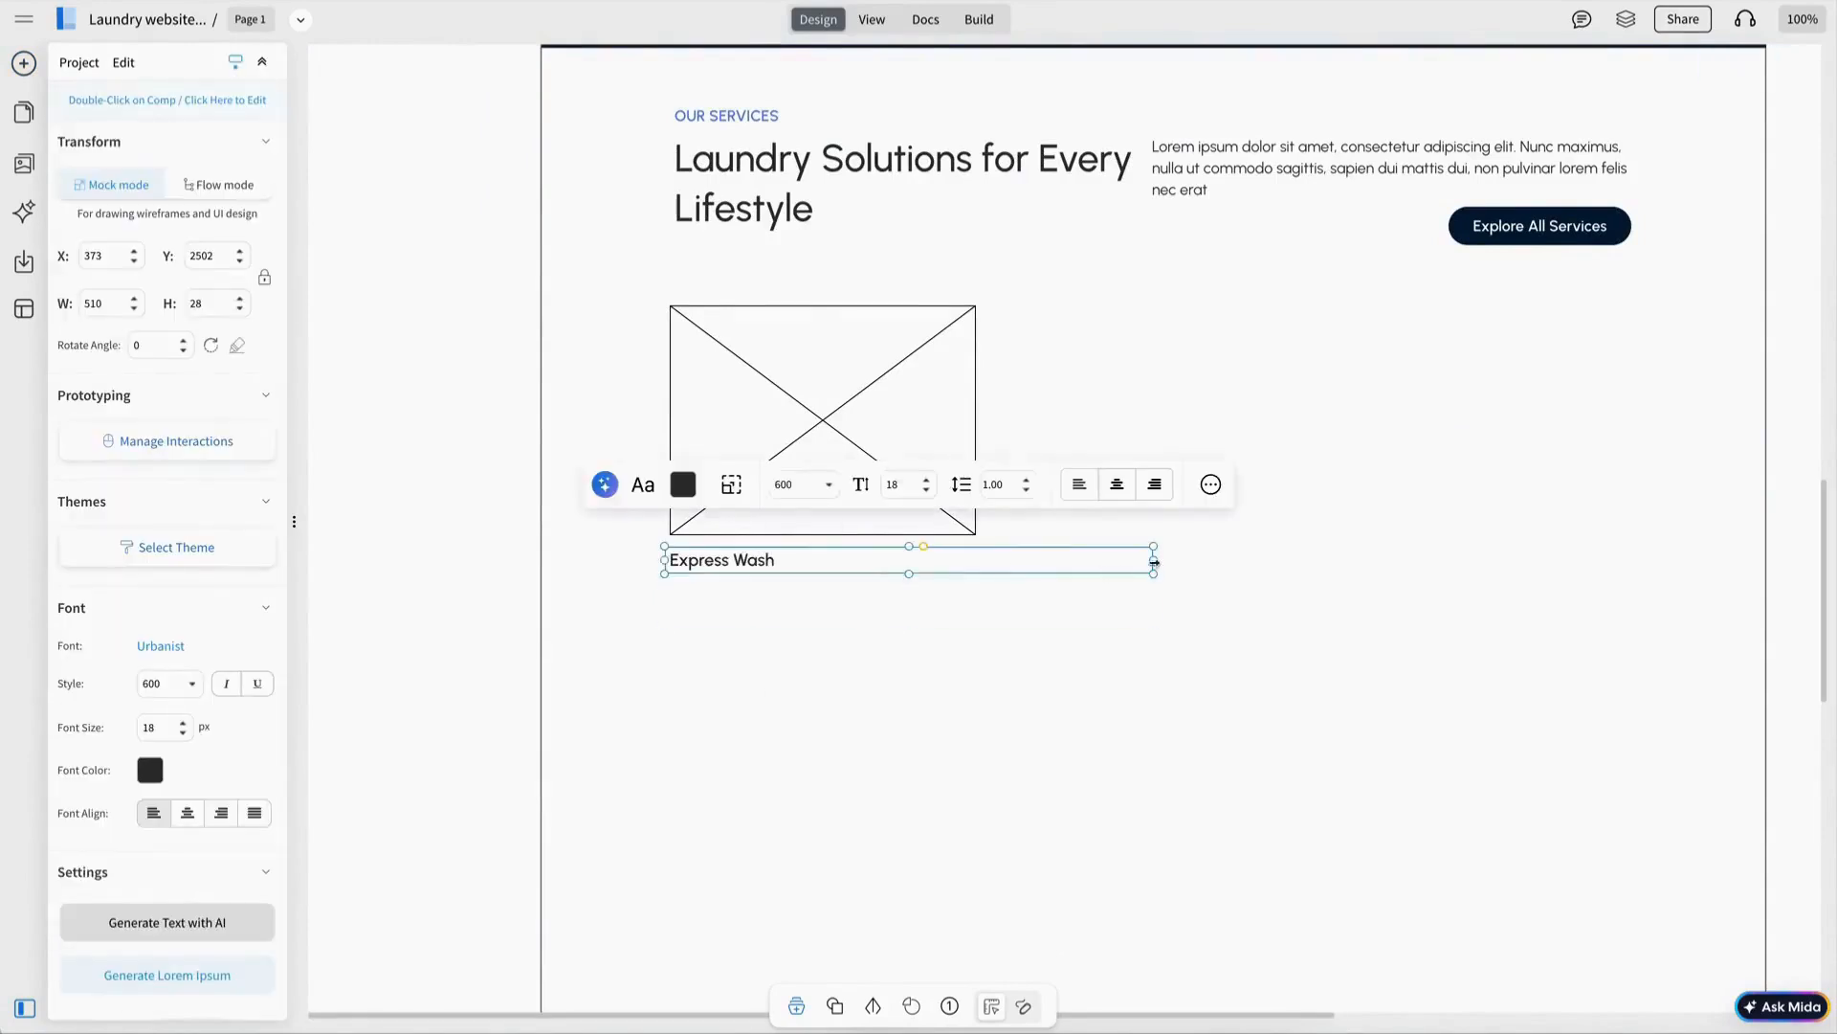
Narrow the Express Wash title and View Details text boxes.
{"action": "left_click_drag", "start_coordinate": [1153, 560], "coordinate": [785, 559]}
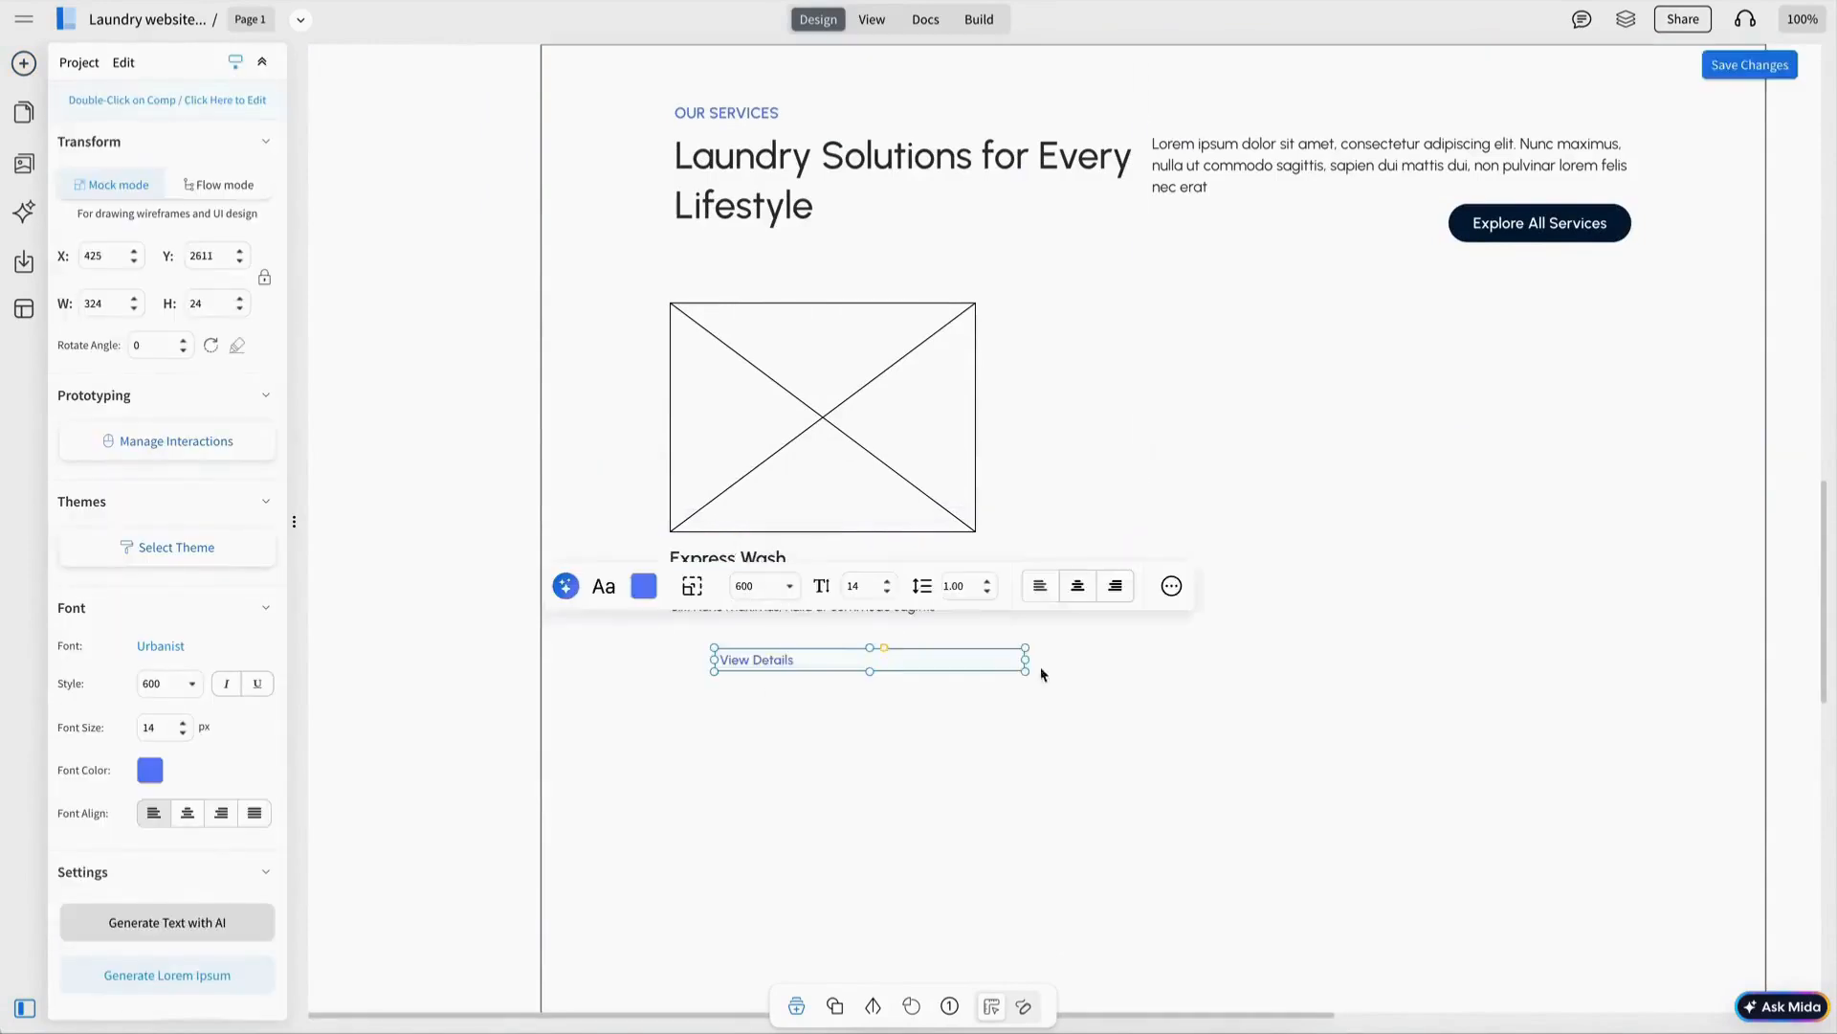
{"action": "left_click_drag", "start_coordinate": [1026, 660], "coordinate": [716, 642]}
{"action": "left_click", "coordinate": [756, 615], "text": "shift"}
{"action": "left_click", "coordinate": [718, 661]}
{"action": "left_click", "coordinate": [24, 163]}
Add the up-right arrow icon from the icon library and size it to 22.
{"action": "left_click", "coordinate": [102, 198]}
{"action": "left_click", "coordinate": [149, 131]}
{"action": "type", "text": "shirt"}
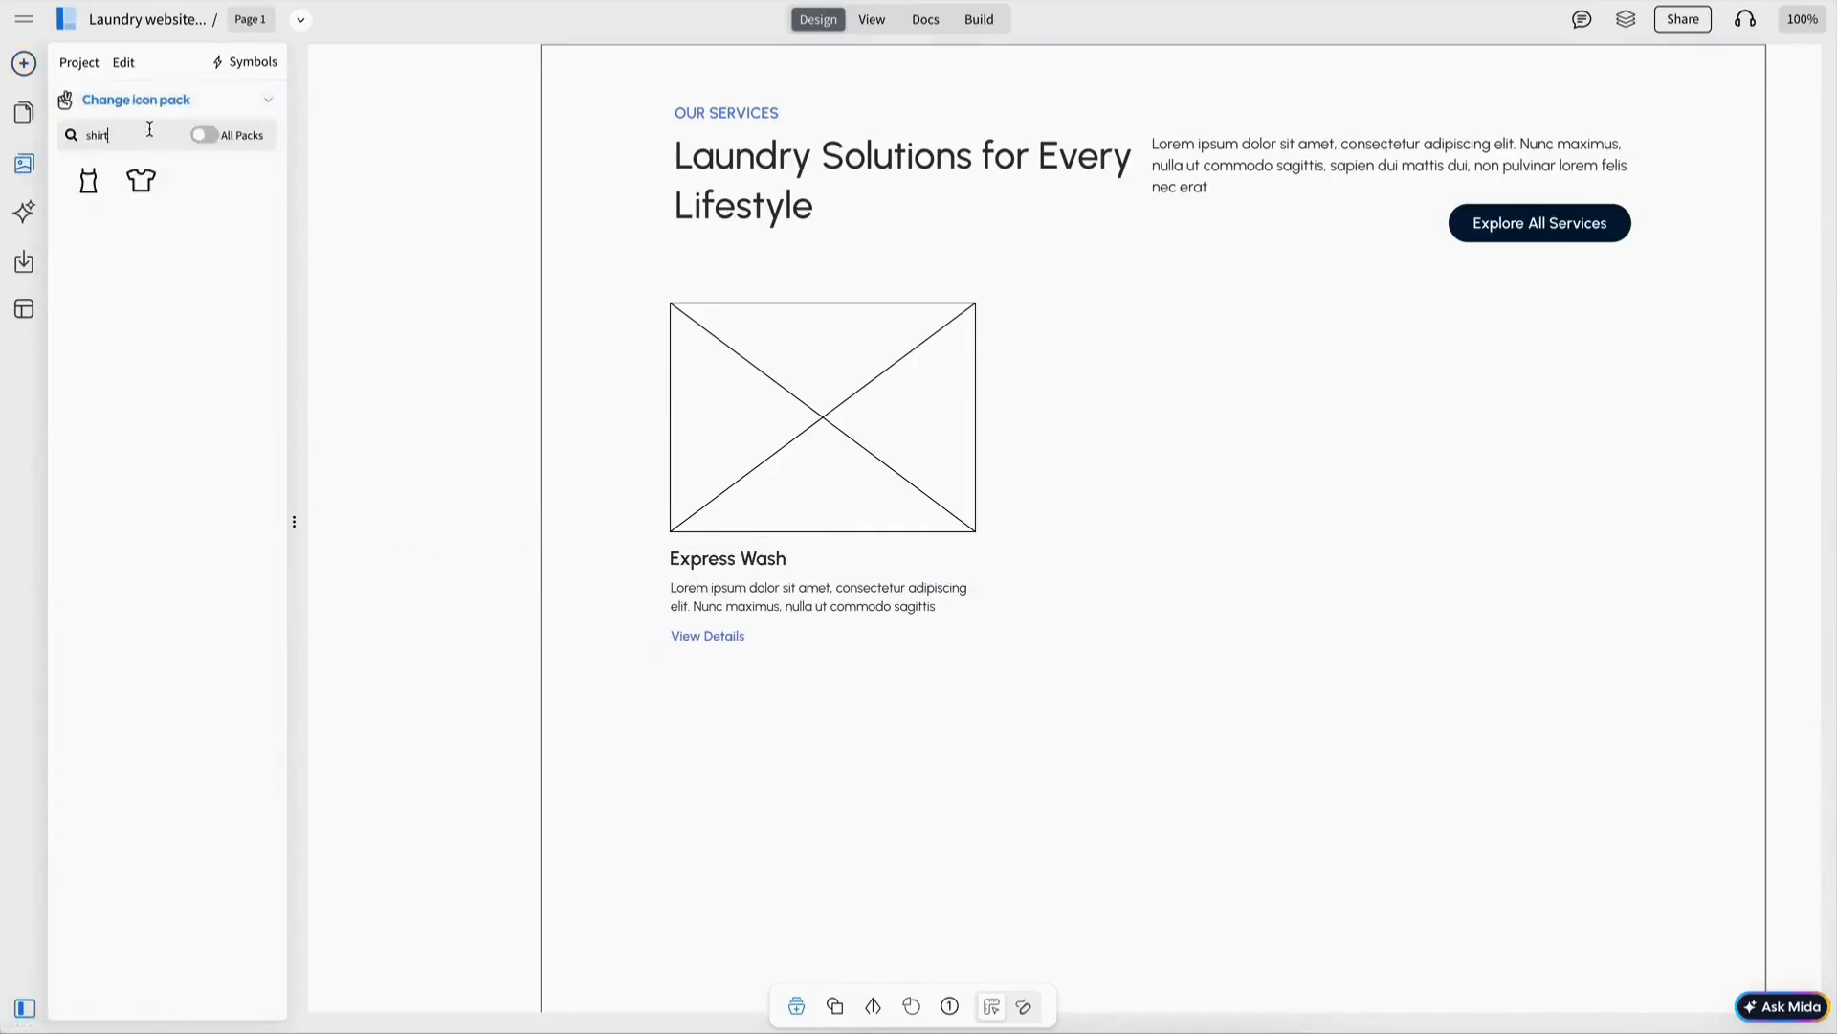
{"action": "type", "text": "arrow"}
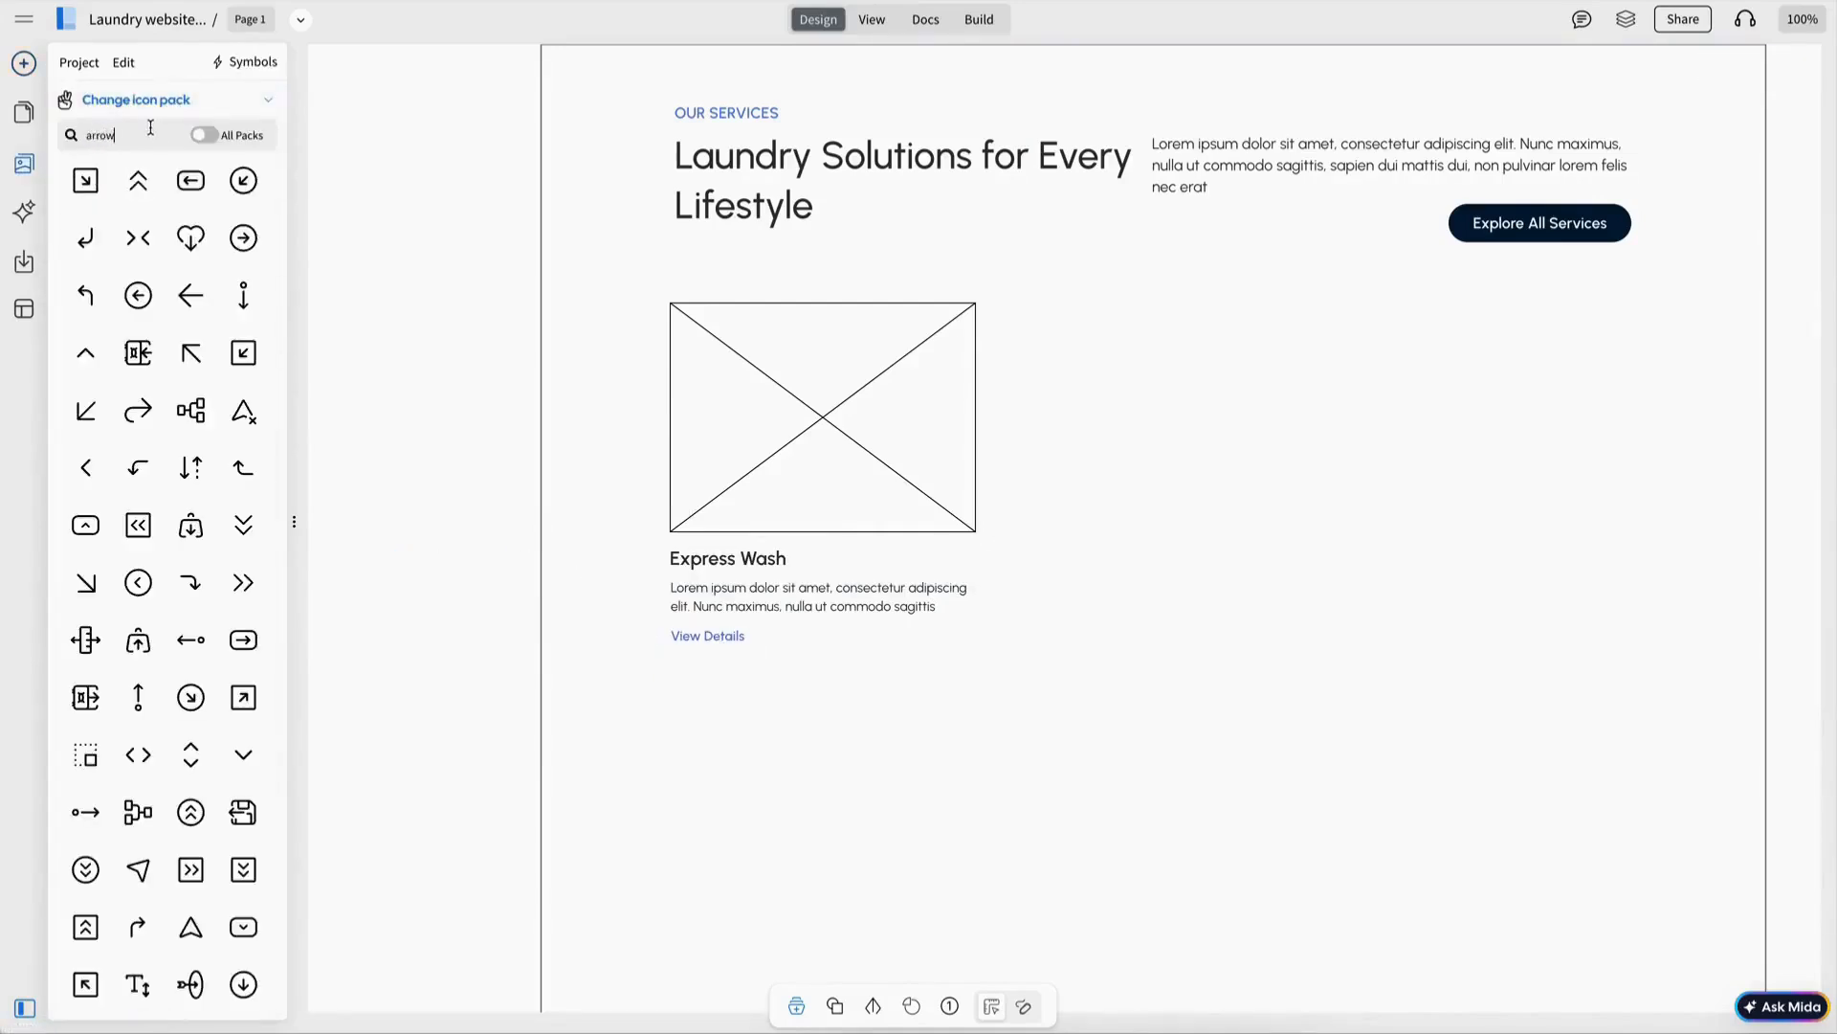
{"action": "scroll", "coordinate": [174, 448], "scroll_direction": "down", "scroll_amount": 4}
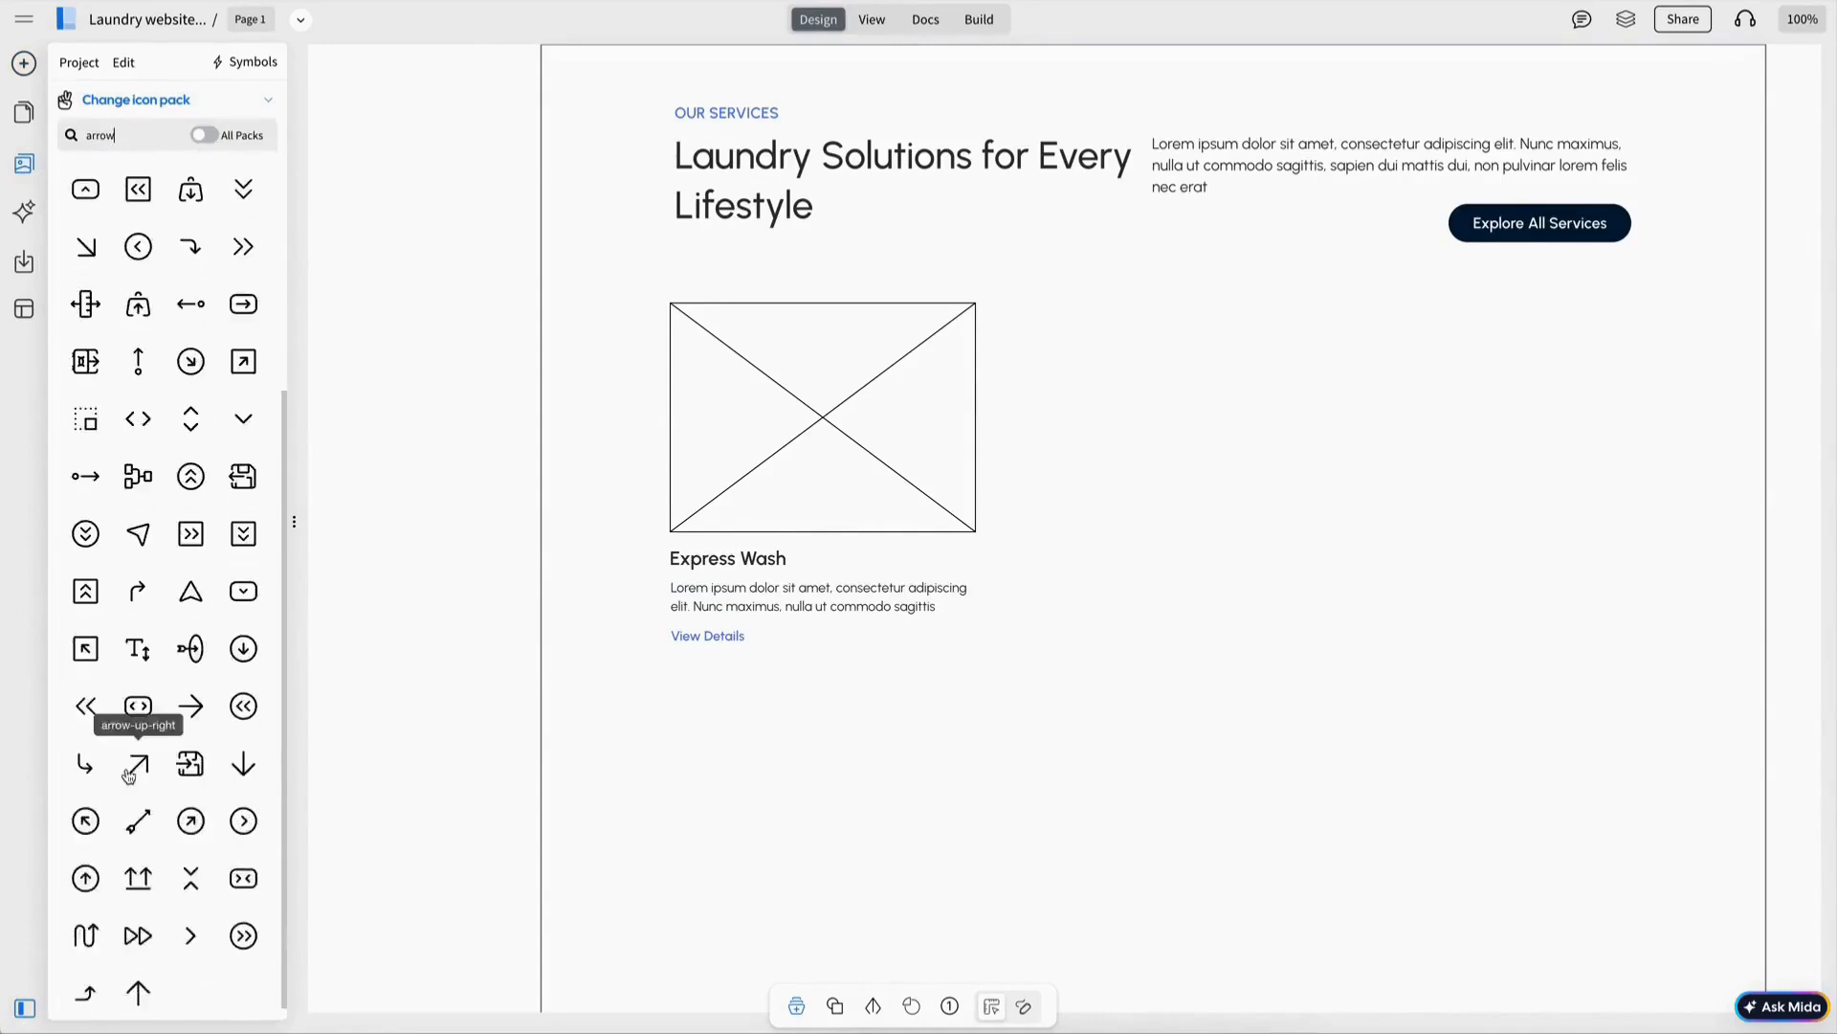
{"action": "left_click", "coordinate": [137, 768]}
{"action": "left_click_drag", "start_coordinate": [372, 113], "coordinate": [778, 649]}
{"action": "type", "text": "2"}
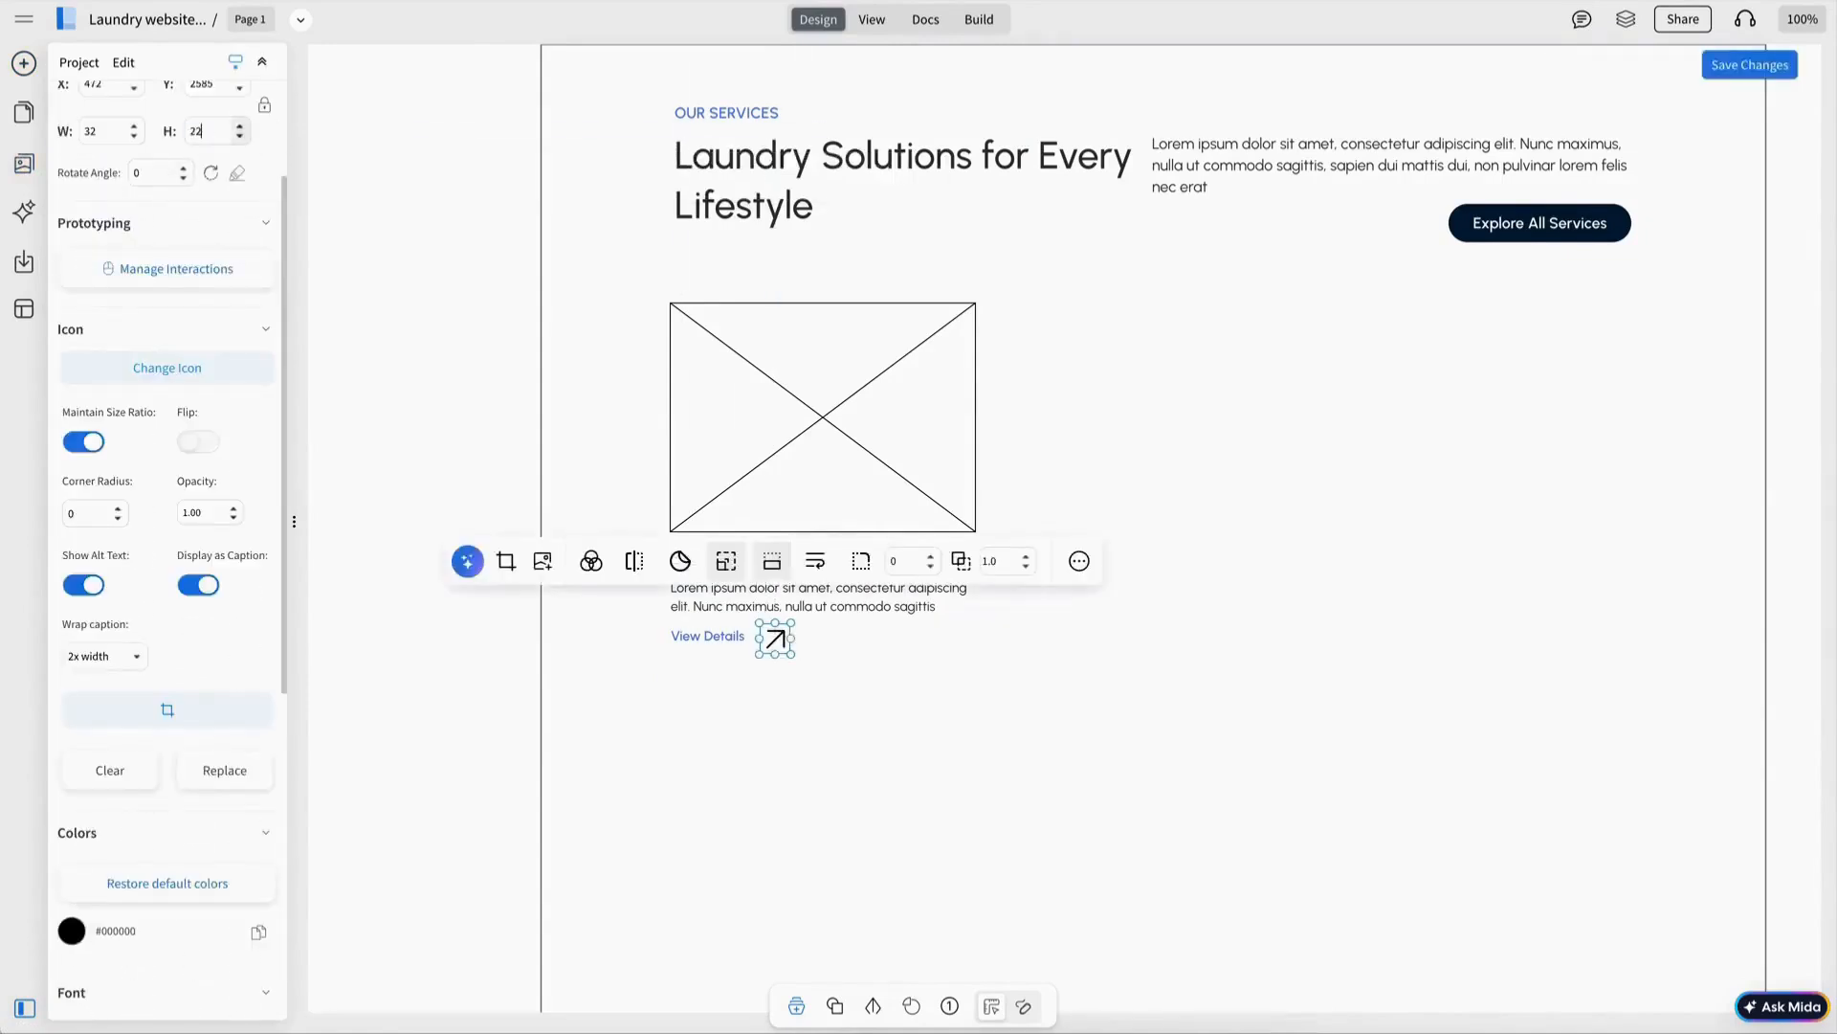
{"action": "type", "text": "2"}
{"action": "key", "text": "Return"}
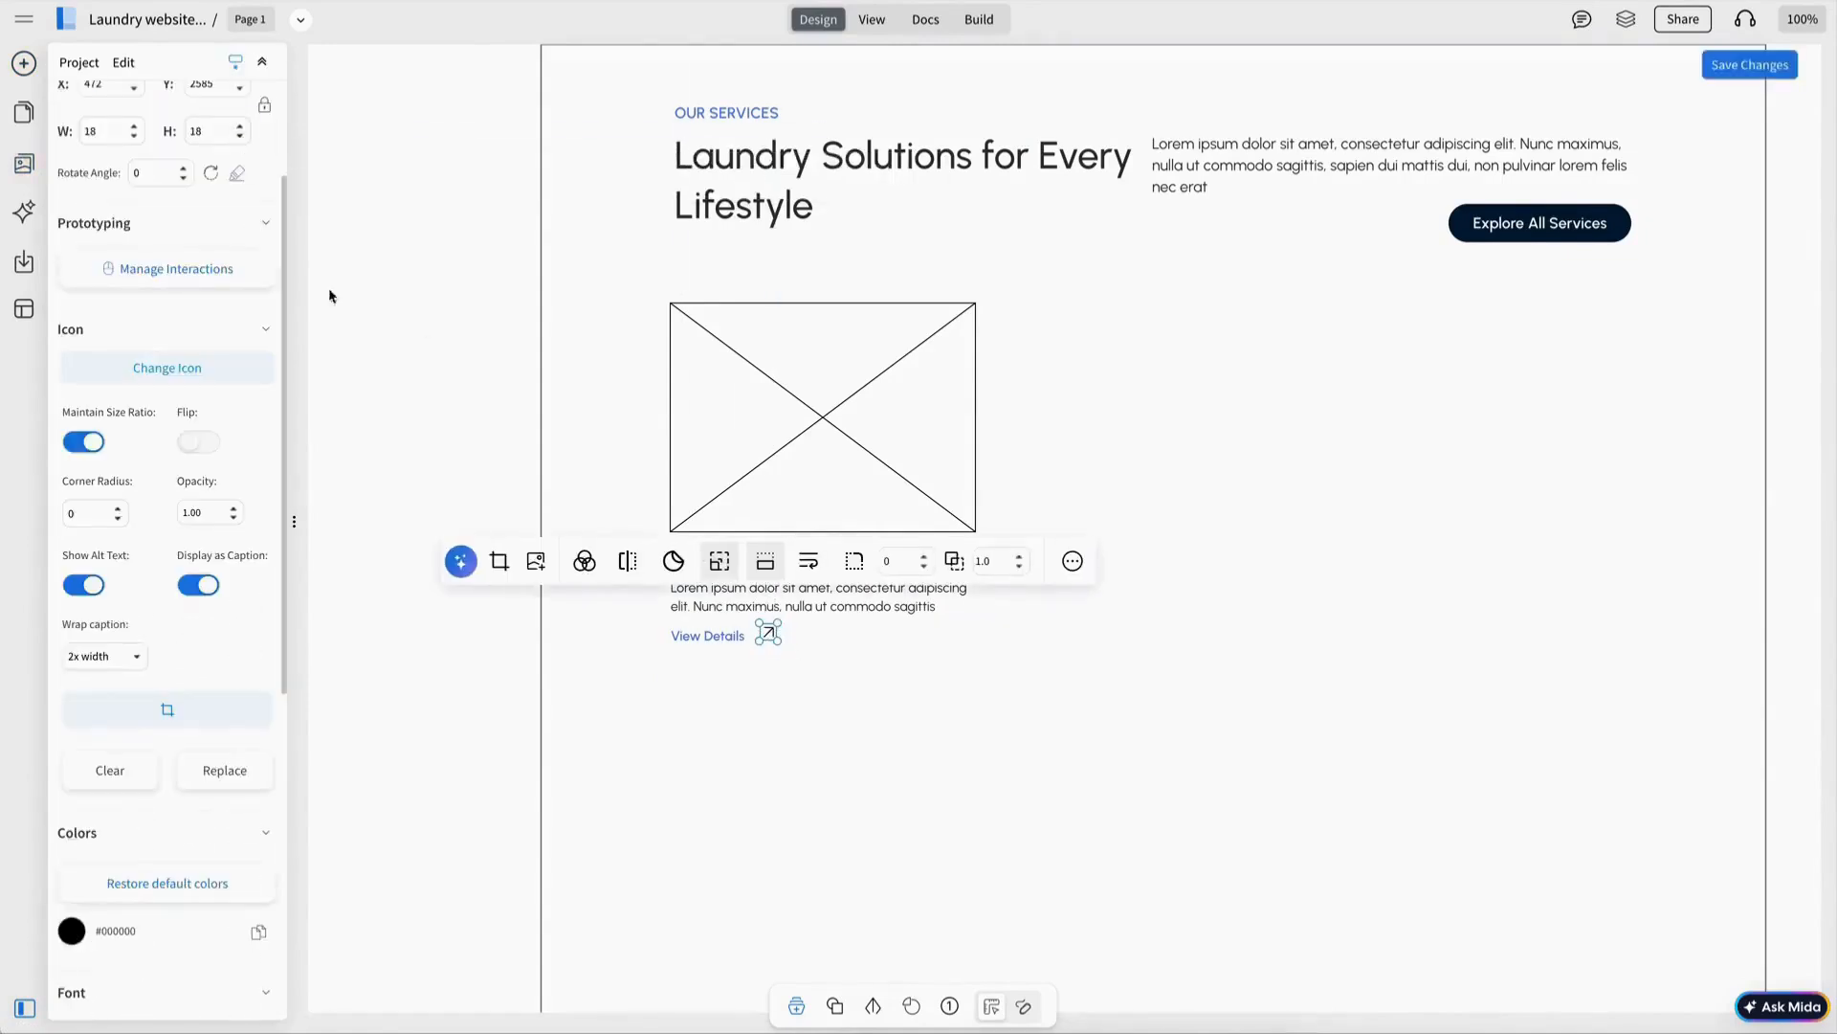
Place and recolour the arrow beside View Details, then position the finished card.
{"action": "left_click", "coordinate": [816, 825]}
{"action": "left_click_drag", "start_coordinate": [762, 641], "coordinate": [757, 641]}
{"action": "left_click", "coordinate": [574, 566]}
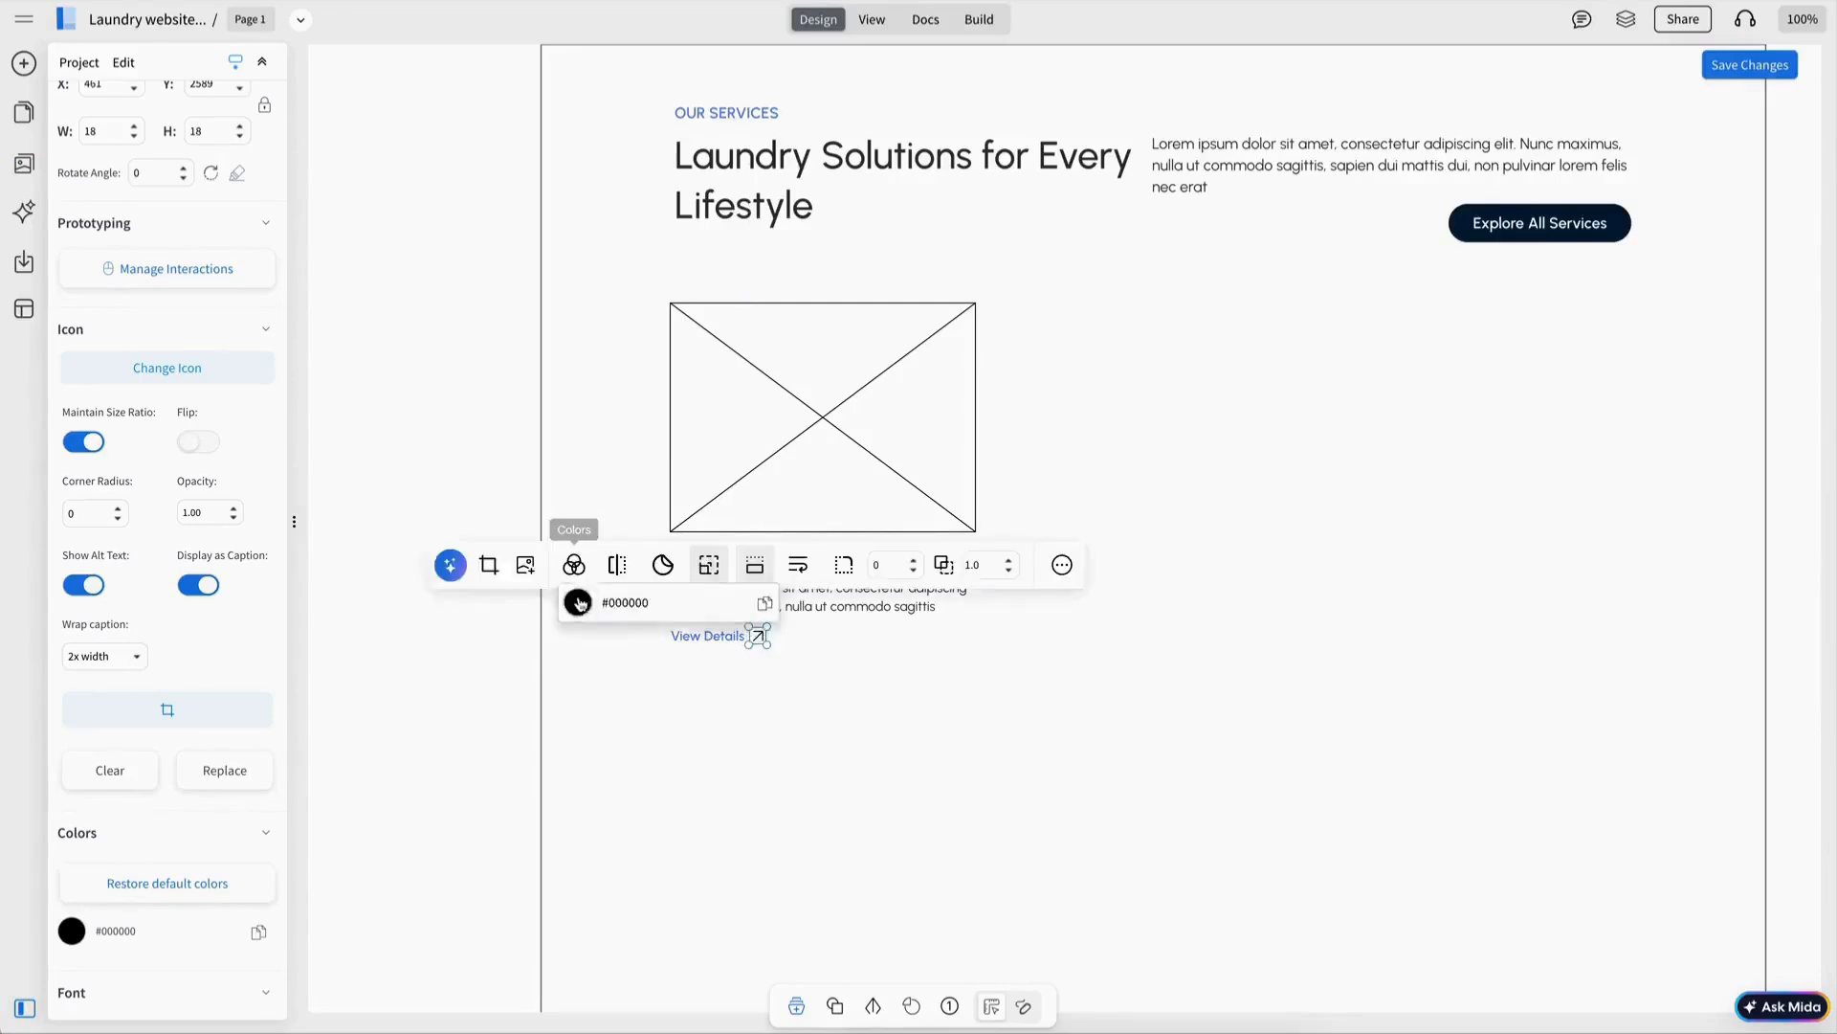
{"action": "left_click", "coordinate": [578, 595]}
{"action": "left_click_drag", "start_coordinate": [840, 384], "coordinate": [845, 364]}
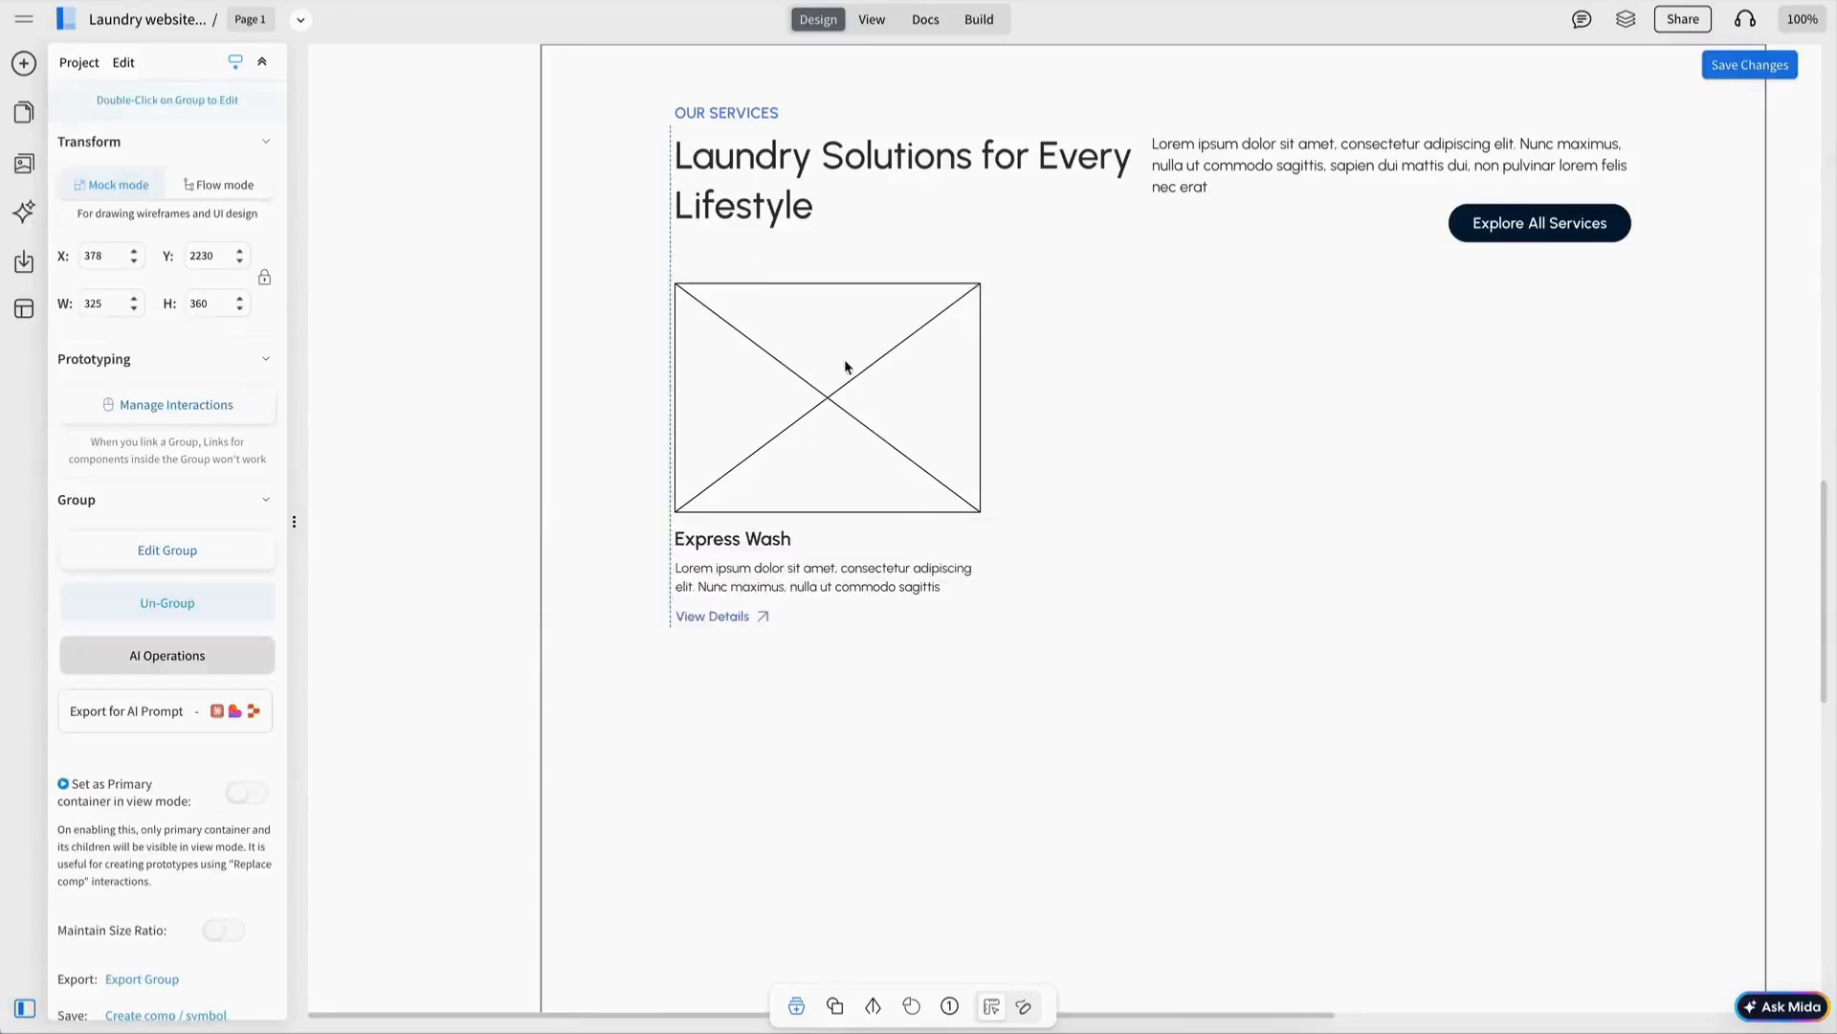
Duplicate the Express Wash card twice and space the three cards evenly across the row.
{"action": "key", "text": "ctrl+d"}
{"action": "left_click_drag", "start_coordinate": [897, 450], "coordinate": [1547, 449]}
{"action": "key", "text": "ctrl+d"}
{"action": "left_click", "coordinate": [1107, 377], "text": "shift"}
{"action": "left_click", "coordinate": [862, 383], "text": "shift"}
{"action": "left_click", "coordinate": [1346, 227]}
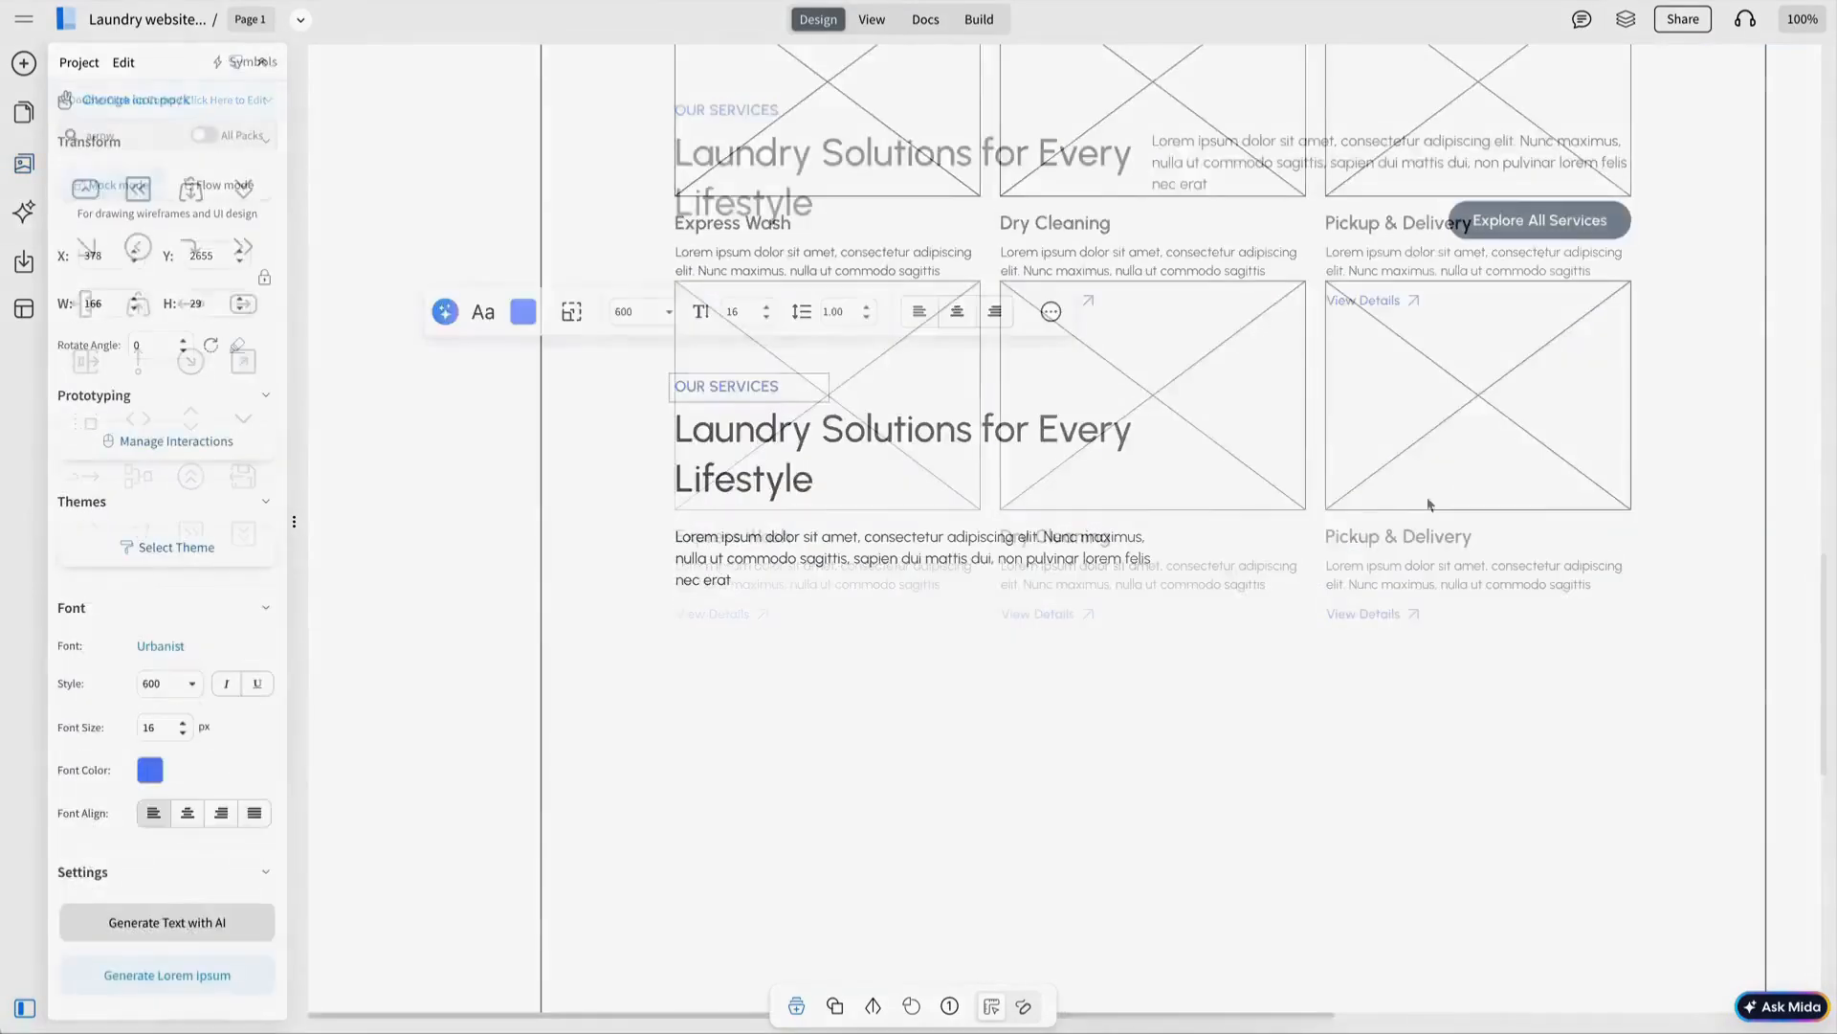
Retitle the pricing heading 'Flexible Packages For Every Need' on one line and resize the card description.
{"action": "type", "text": "PEIC"}
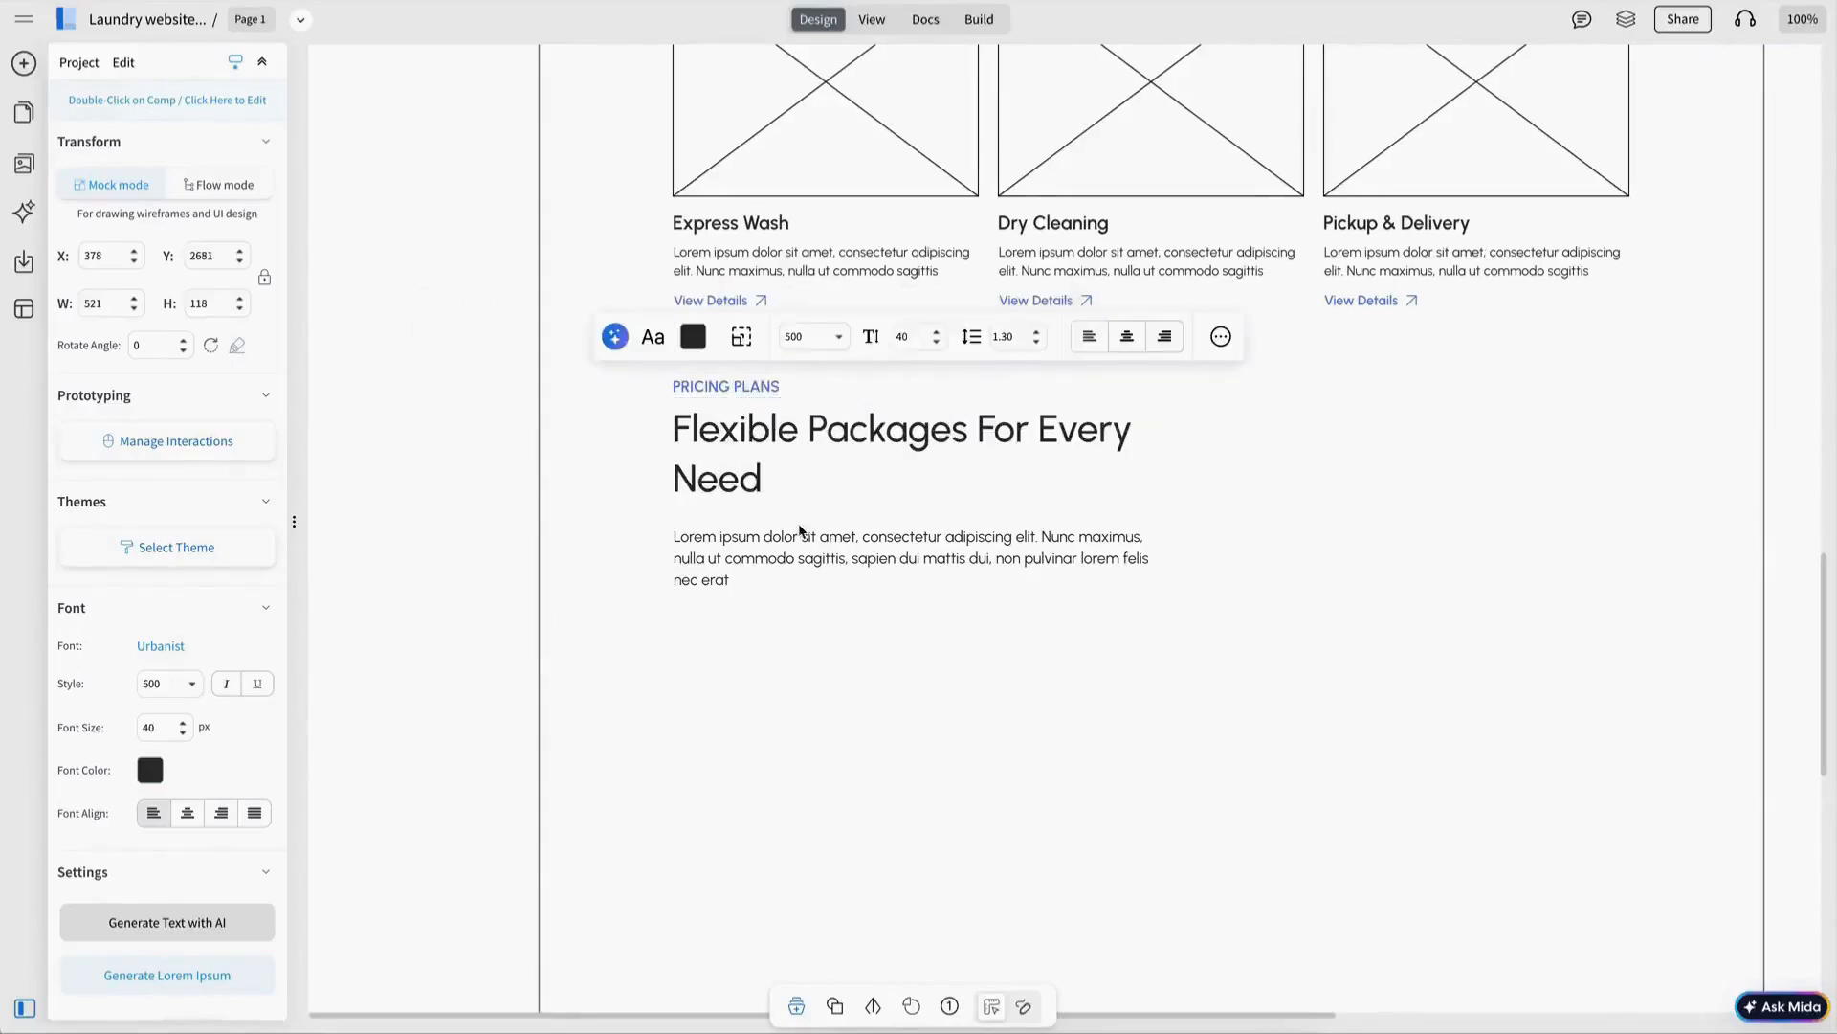
{"action": "double_click", "coordinate": [820, 490]}
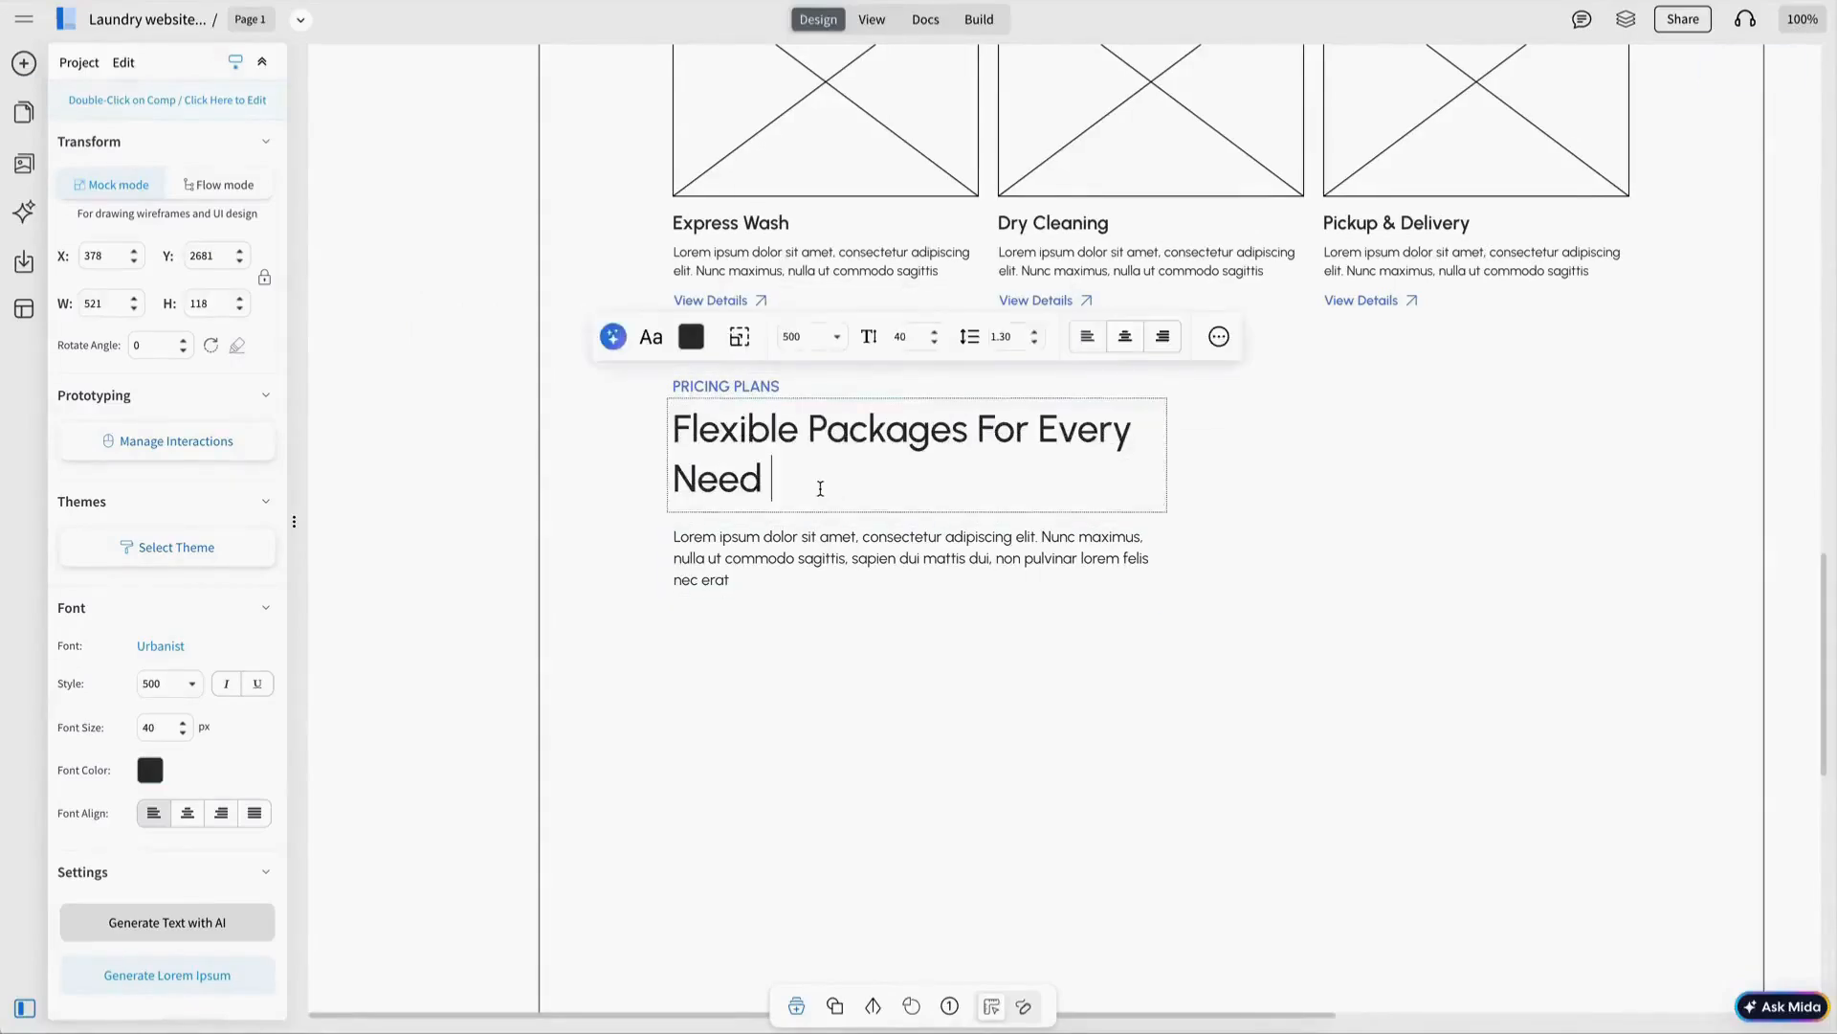
{"action": "left_click_drag", "start_coordinate": [1167, 469], "coordinate": [1320, 456]}
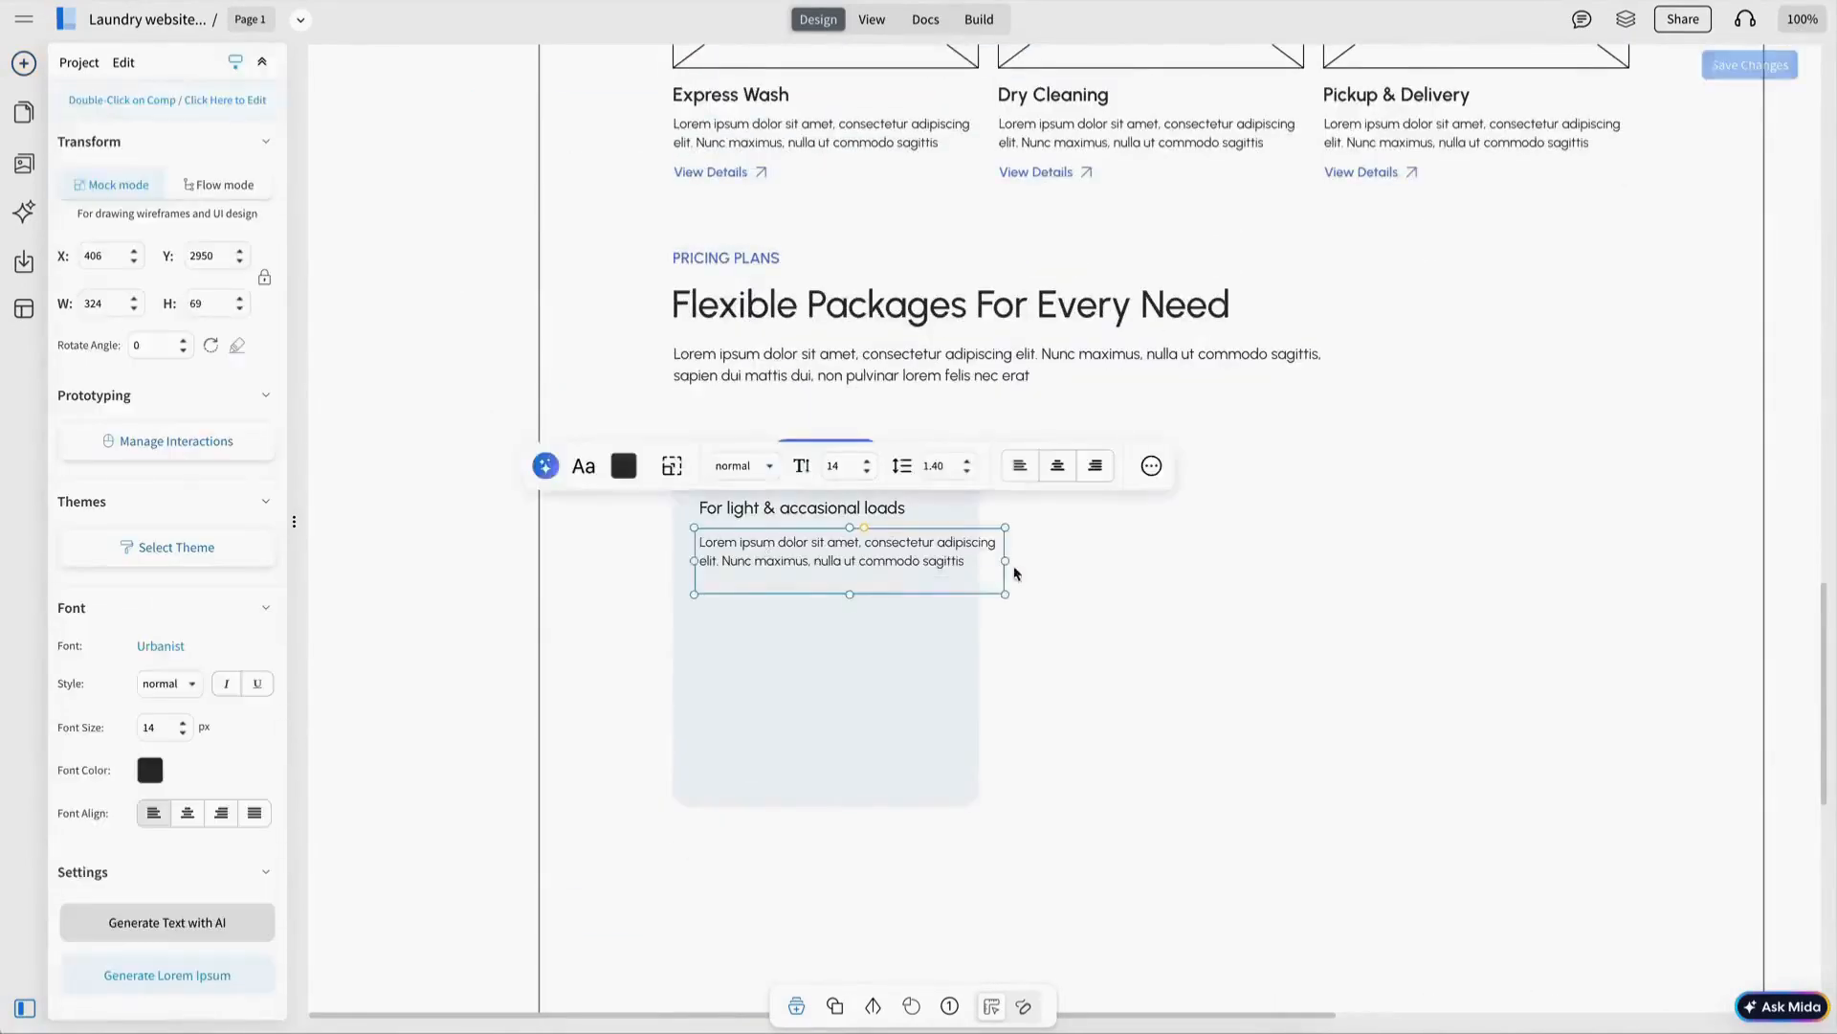
{"action": "left_click_drag", "start_coordinate": [831, 594], "coordinate": [831, 590]}
{"action": "left_click_drag", "start_coordinate": [965, 561], "coordinate": [949, 560]}
{"action": "double_click", "coordinate": [879, 564]}
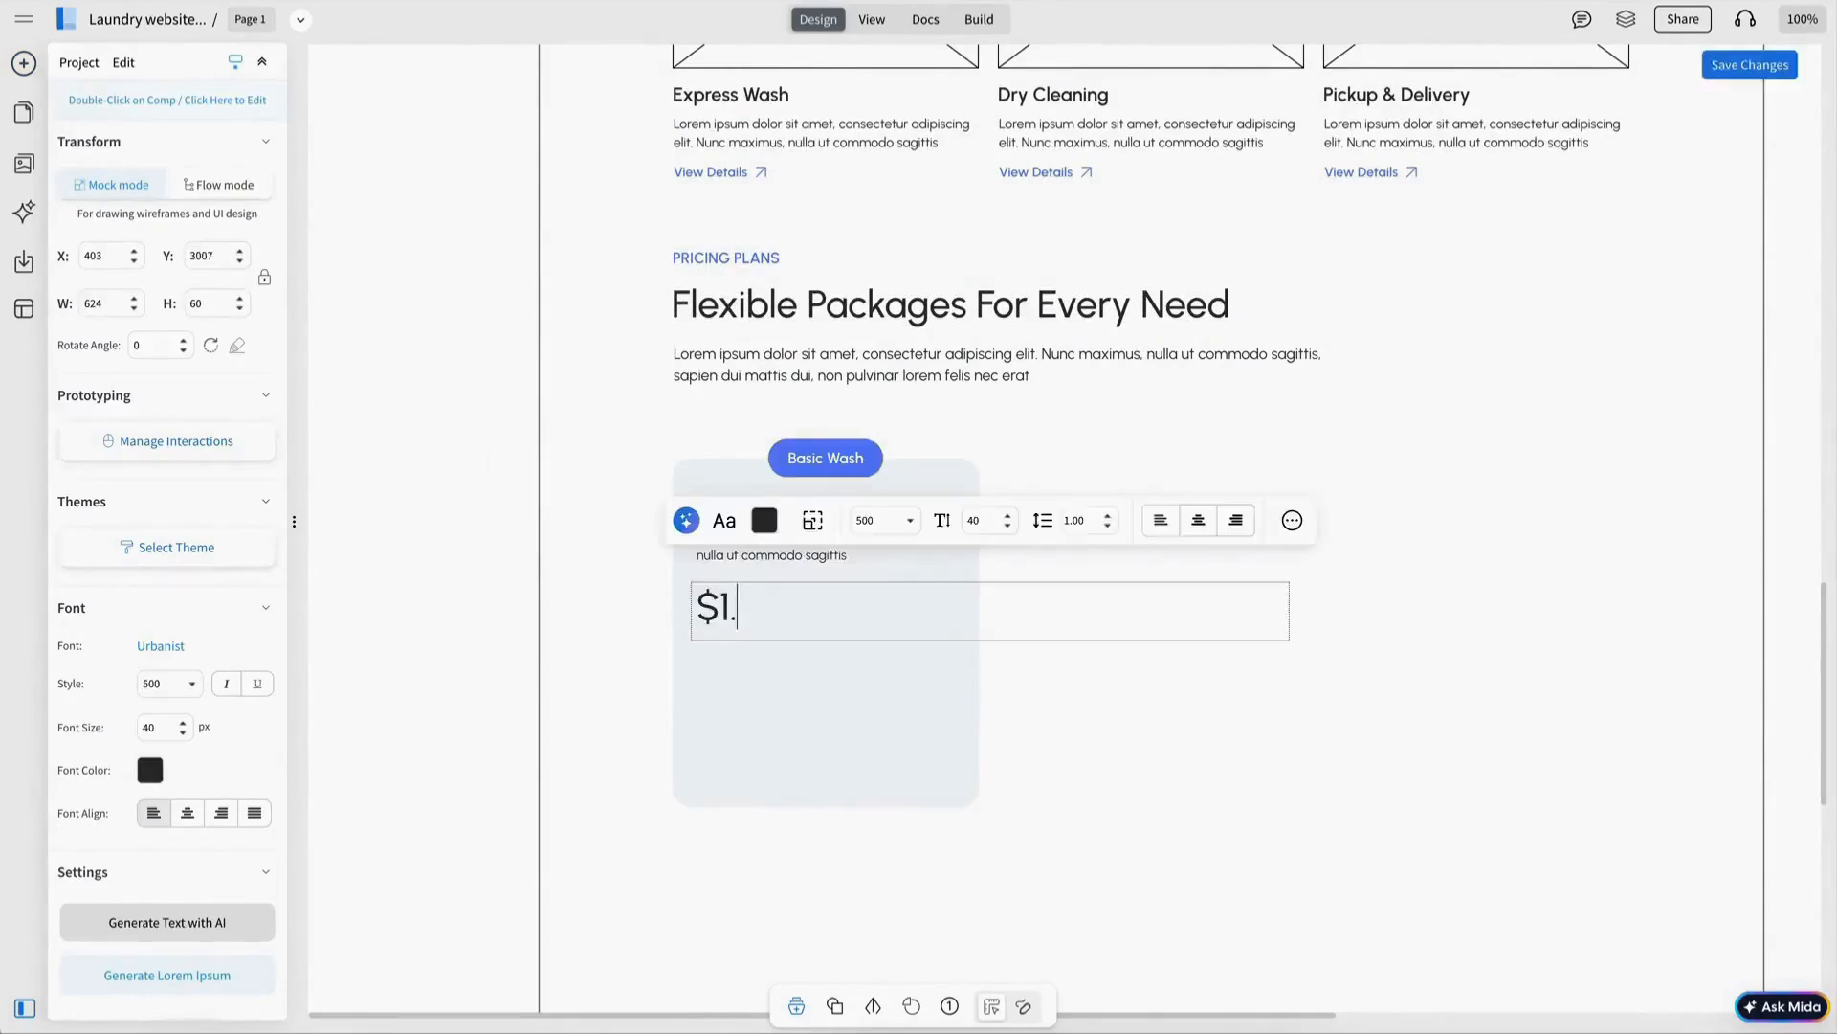
Style the /Load unit after $1.80 as smaller, lowered and grey.
{"action": "type", "text": "Load"}
{"action": "left_click_drag", "start_coordinate": [878, 609], "coordinate": [782, 609]}
{"action": "left_click", "coordinate": [1020, 664]}
{"action": "left_click", "coordinate": [1069, 669]}
{"action": "left_click", "coordinate": [1083, 812]}
{"action": "left_click", "coordinate": [983, 663]}
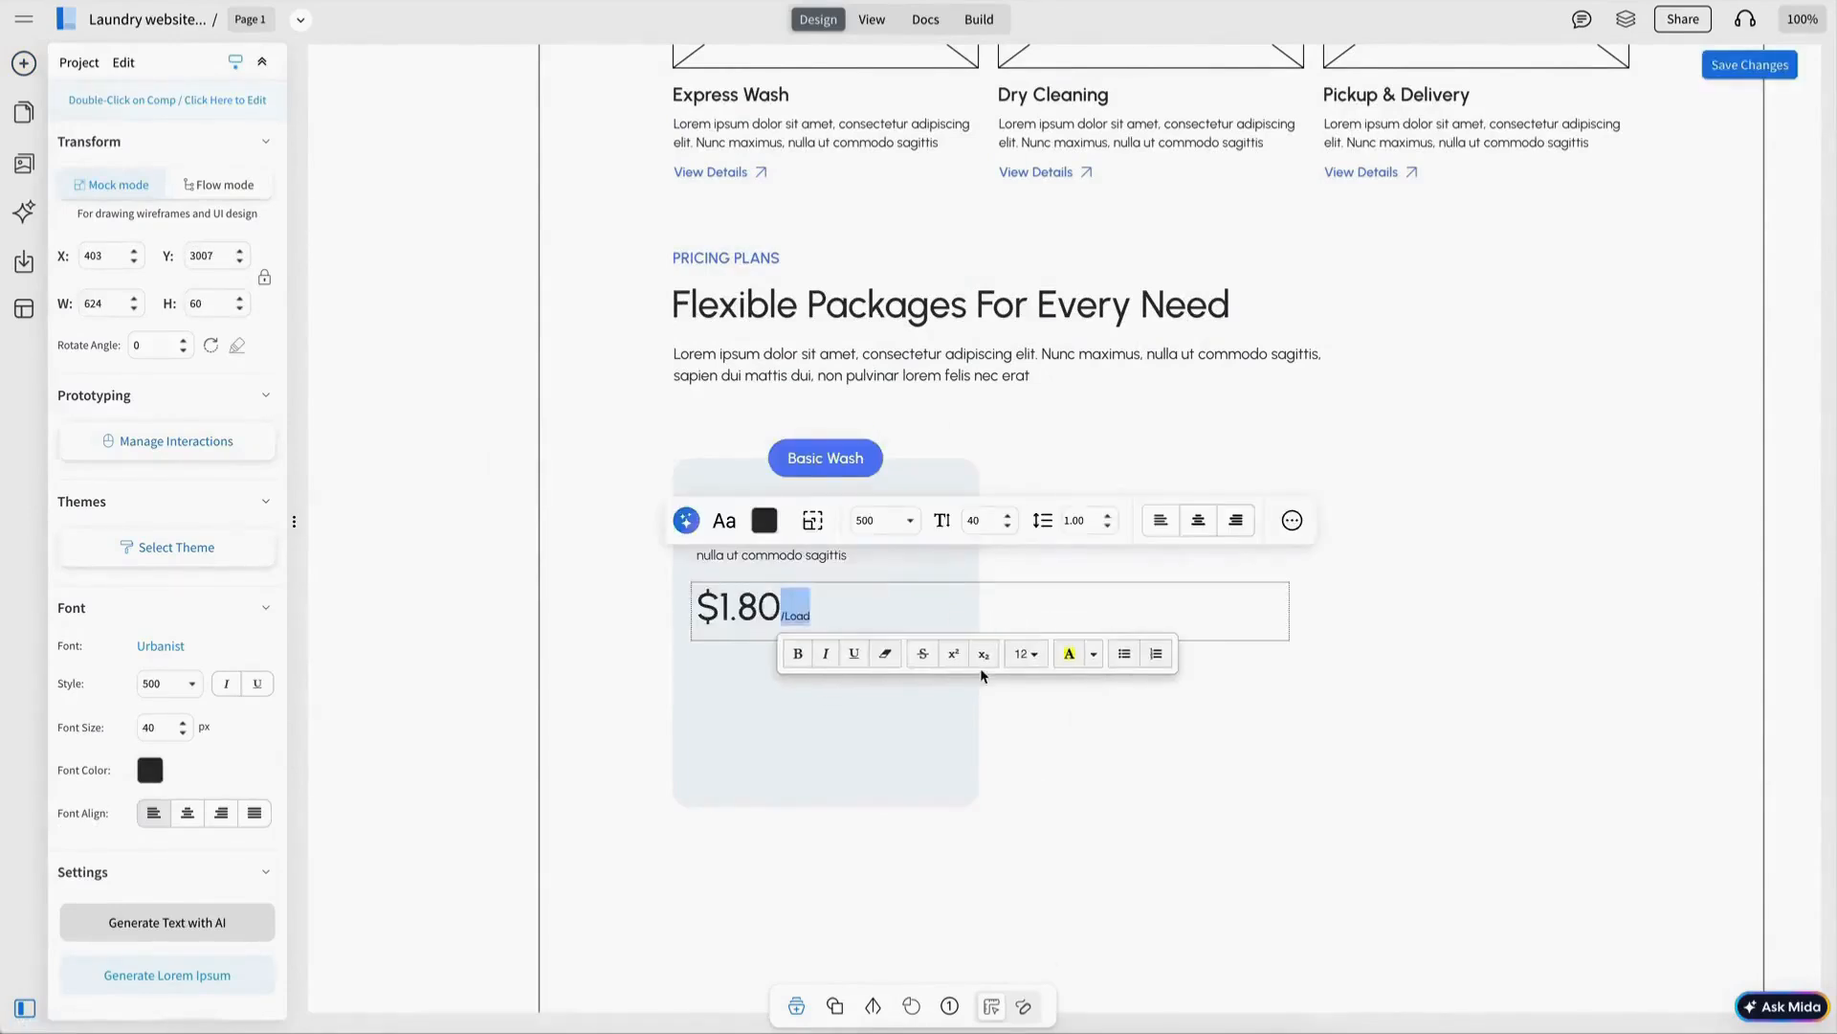
{"action": "left_click", "coordinate": [1034, 656]}
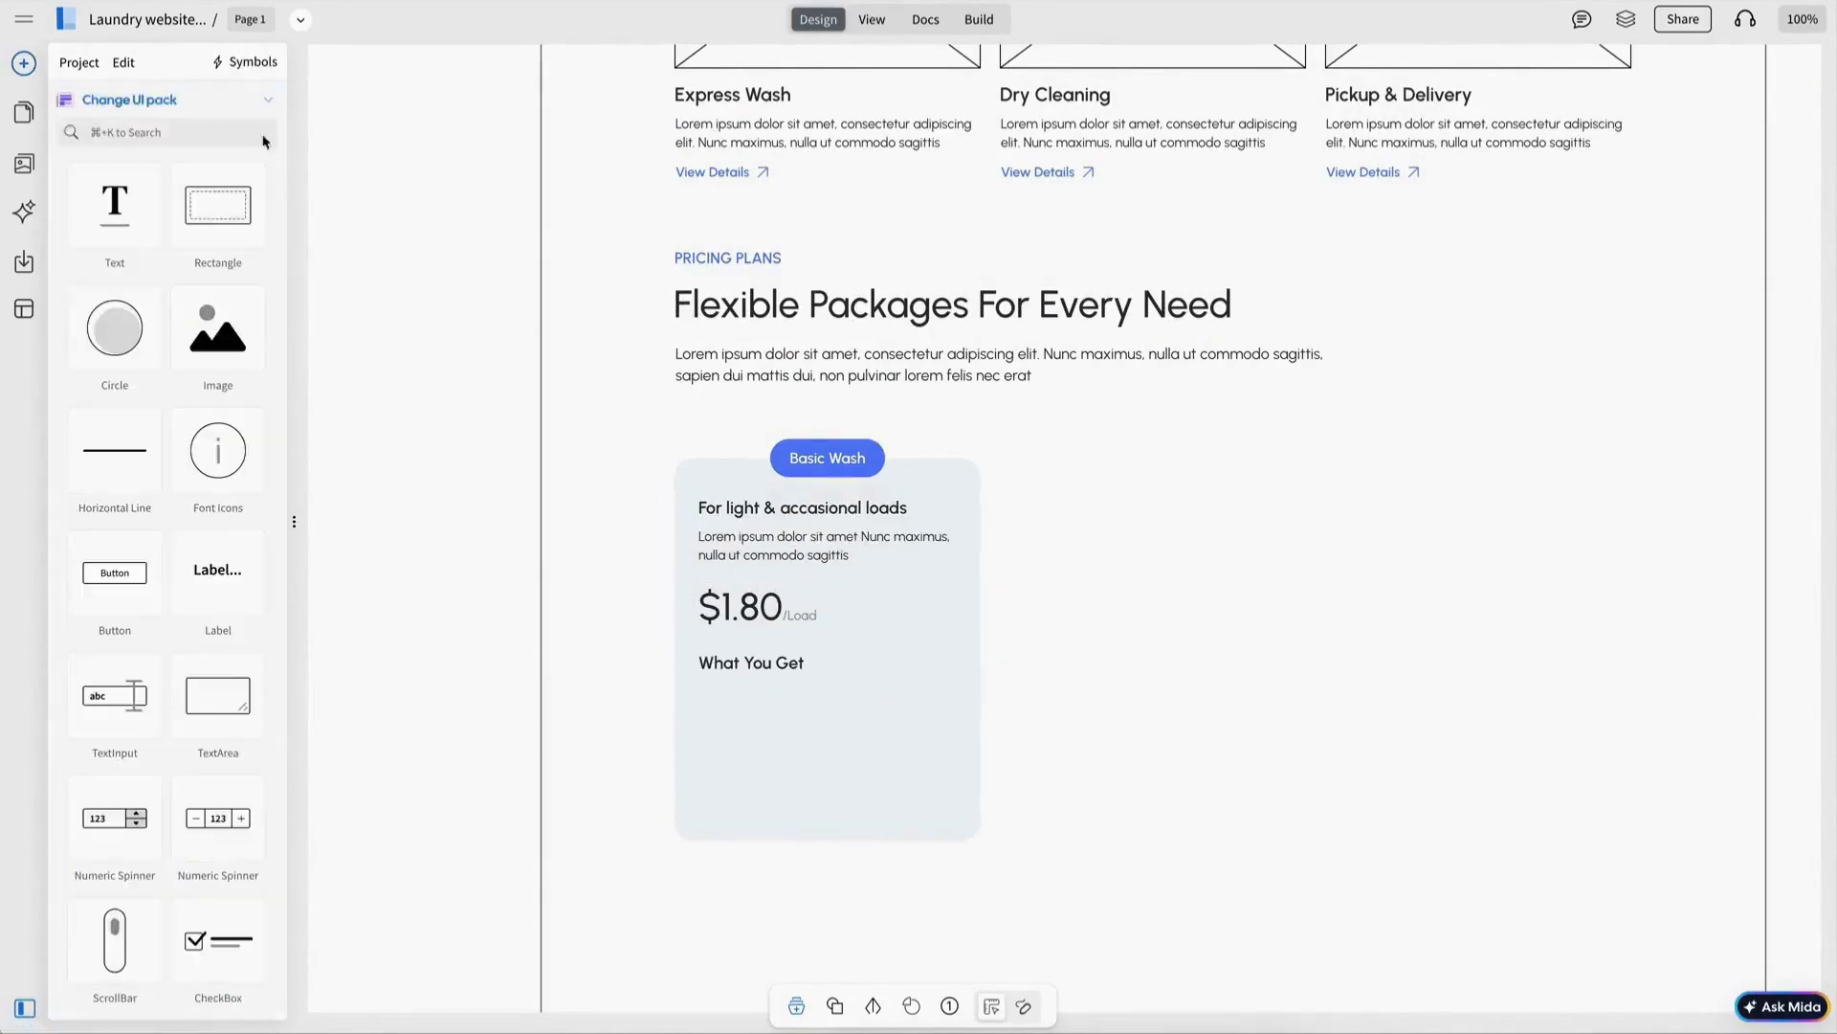
Add a feature List below What You Get with 14 px text.
{"action": "type", "text": "list"}
{"action": "left_click_drag", "start_coordinate": [114, 205], "coordinate": [699, 693]}
{"action": "double_click", "coordinate": [733, 771]}
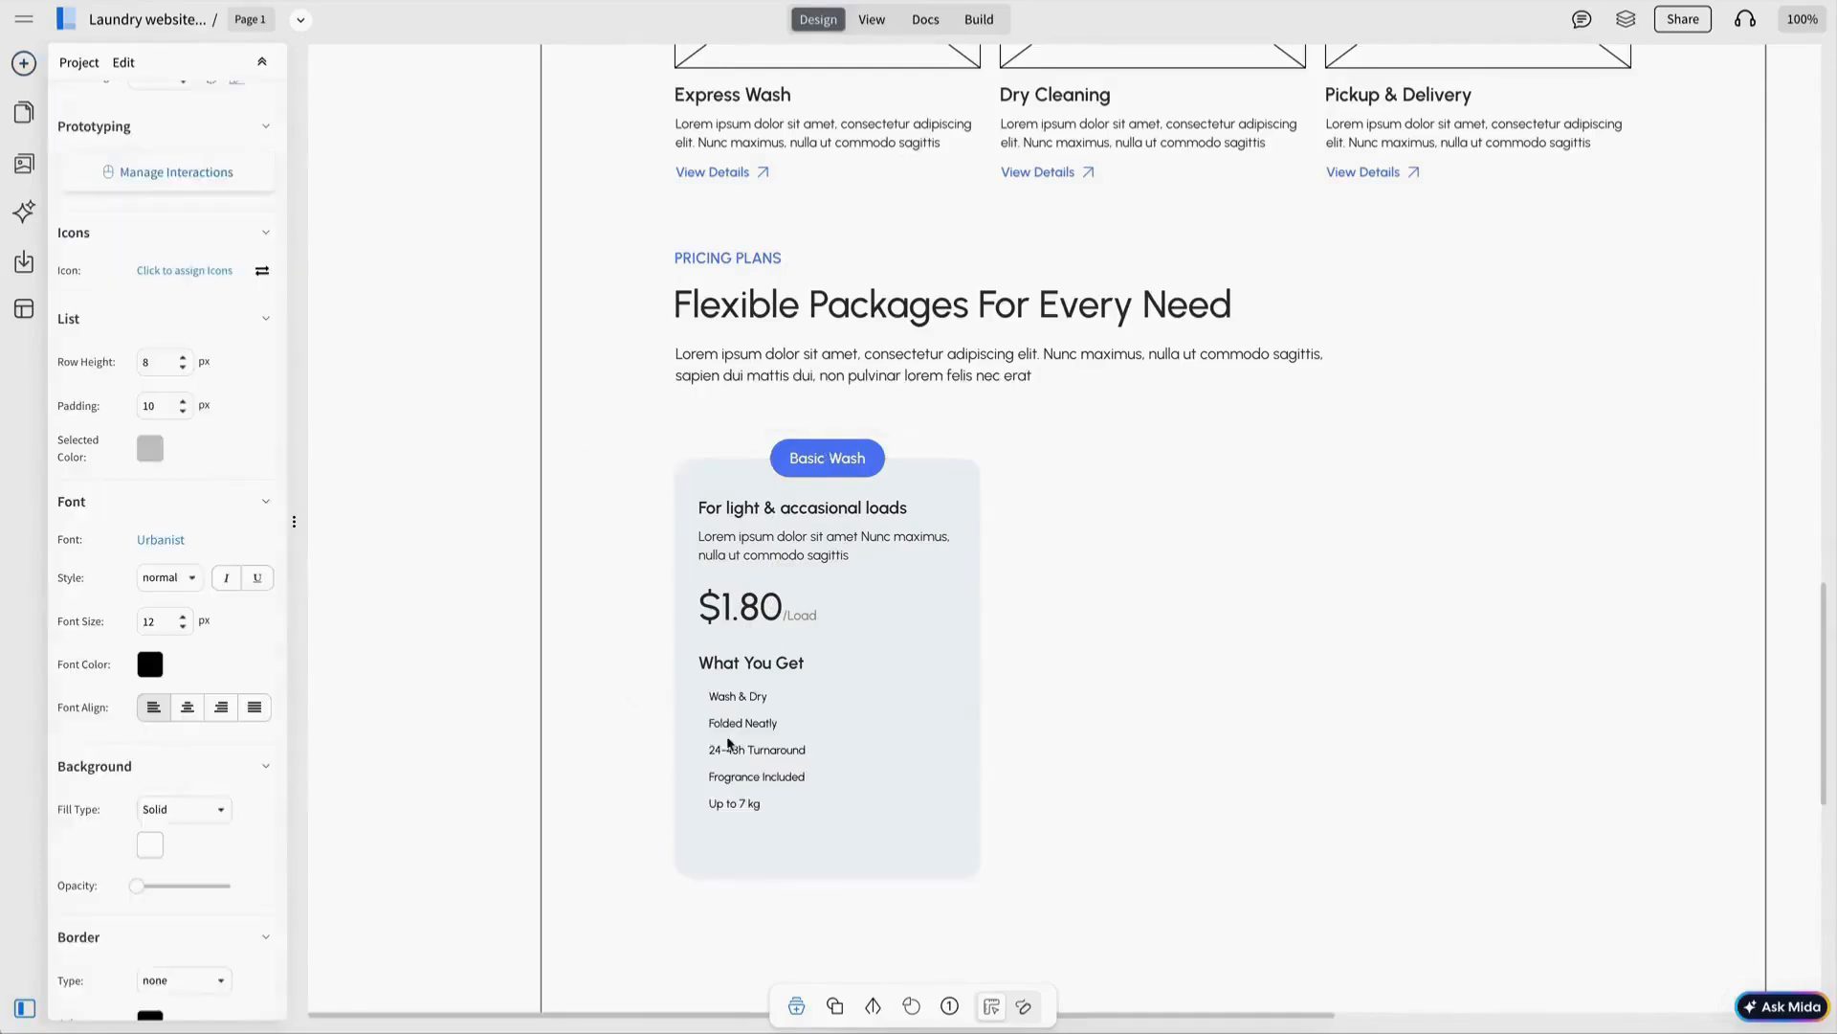
{"action": "left_click", "coordinate": [731, 744]}
{"action": "left_click", "coordinate": [183, 617]}
{"action": "left_click", "coordinate": [183, 617]}
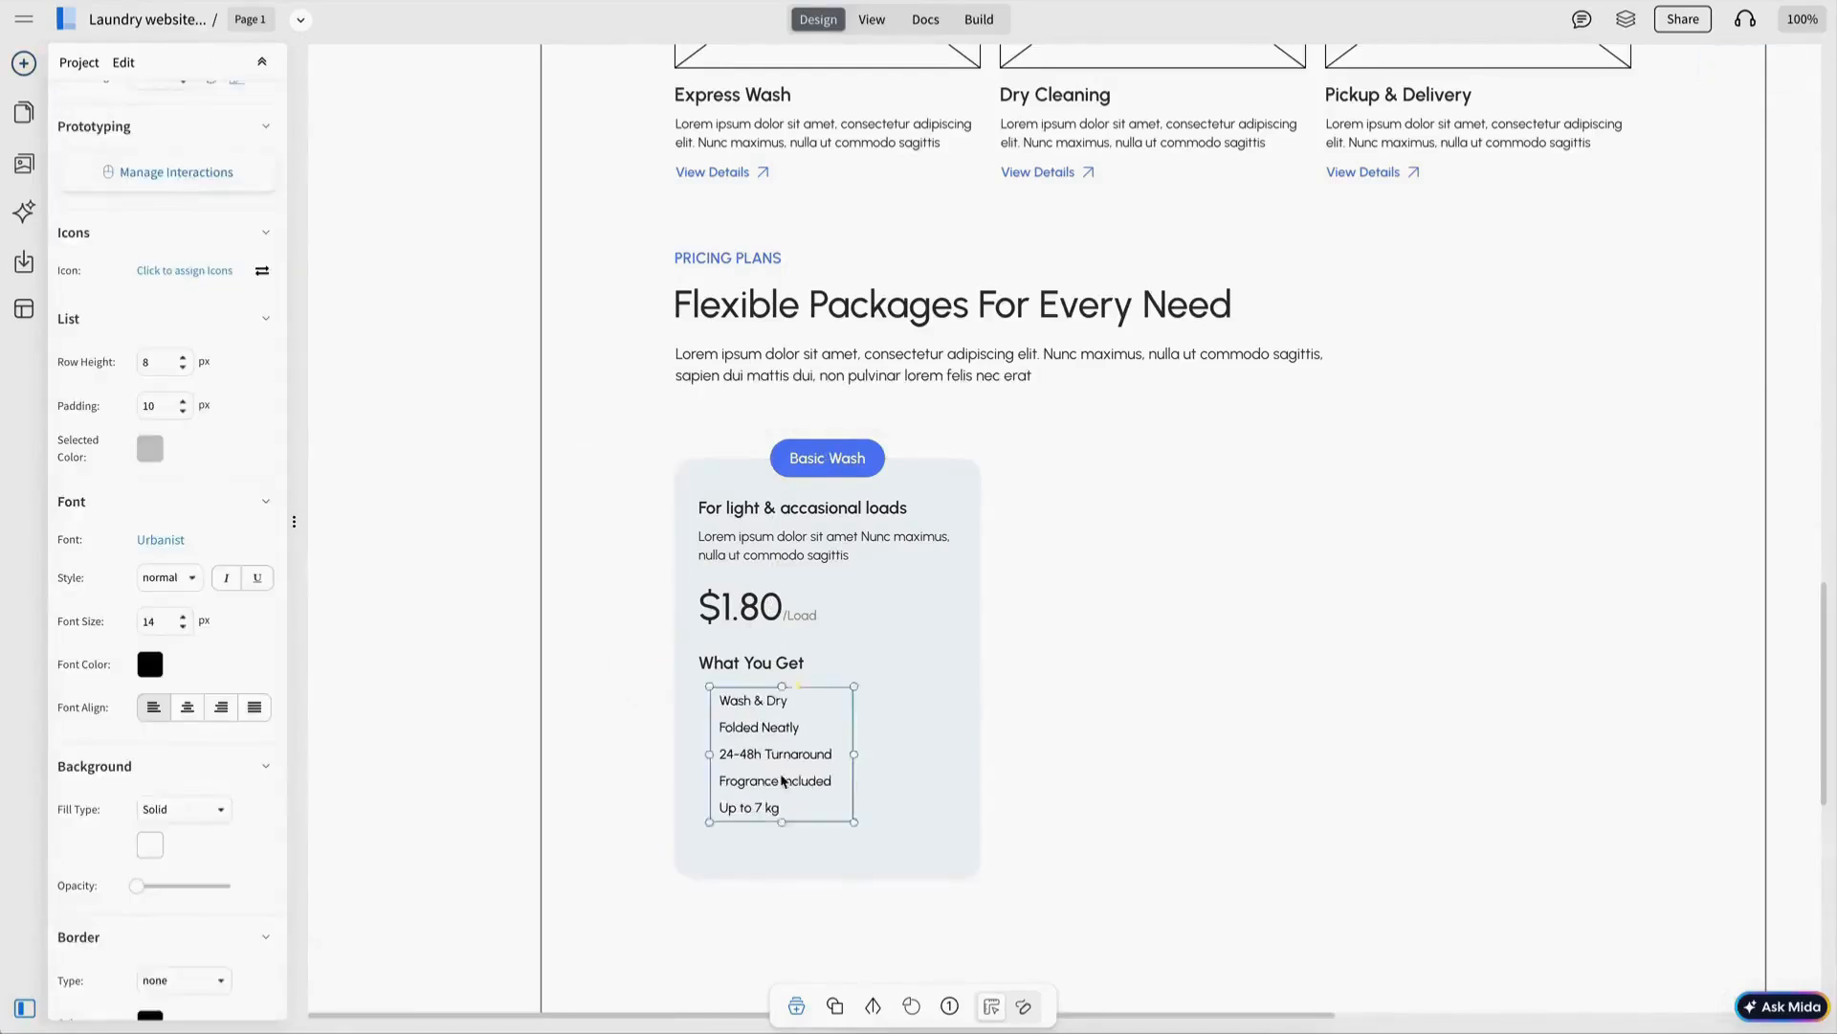
Add check-mark icons to the list items and fill the Order Basic button navy.
{"action": "left_click", "coordinate": [782, 780]}
{"action": "left_click", "coordinate": [182, 270]}
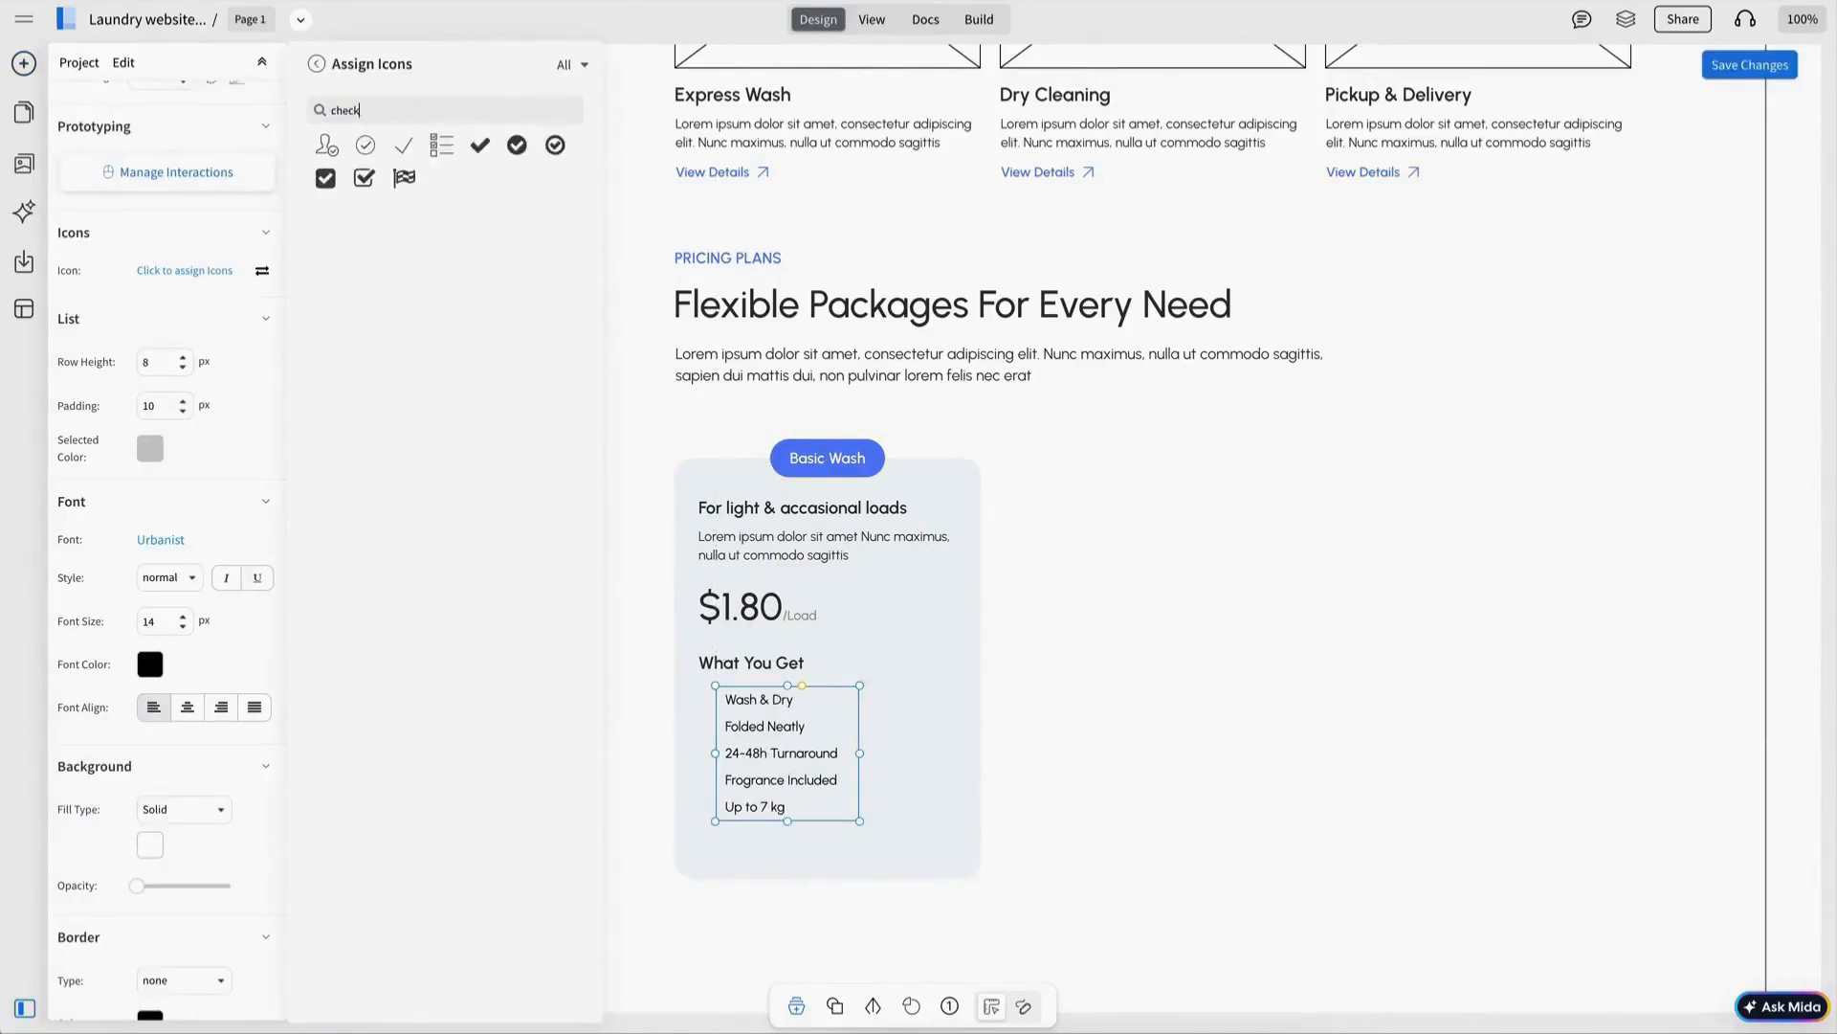
{"action": "left_click", "coordinate": [484, 148]}
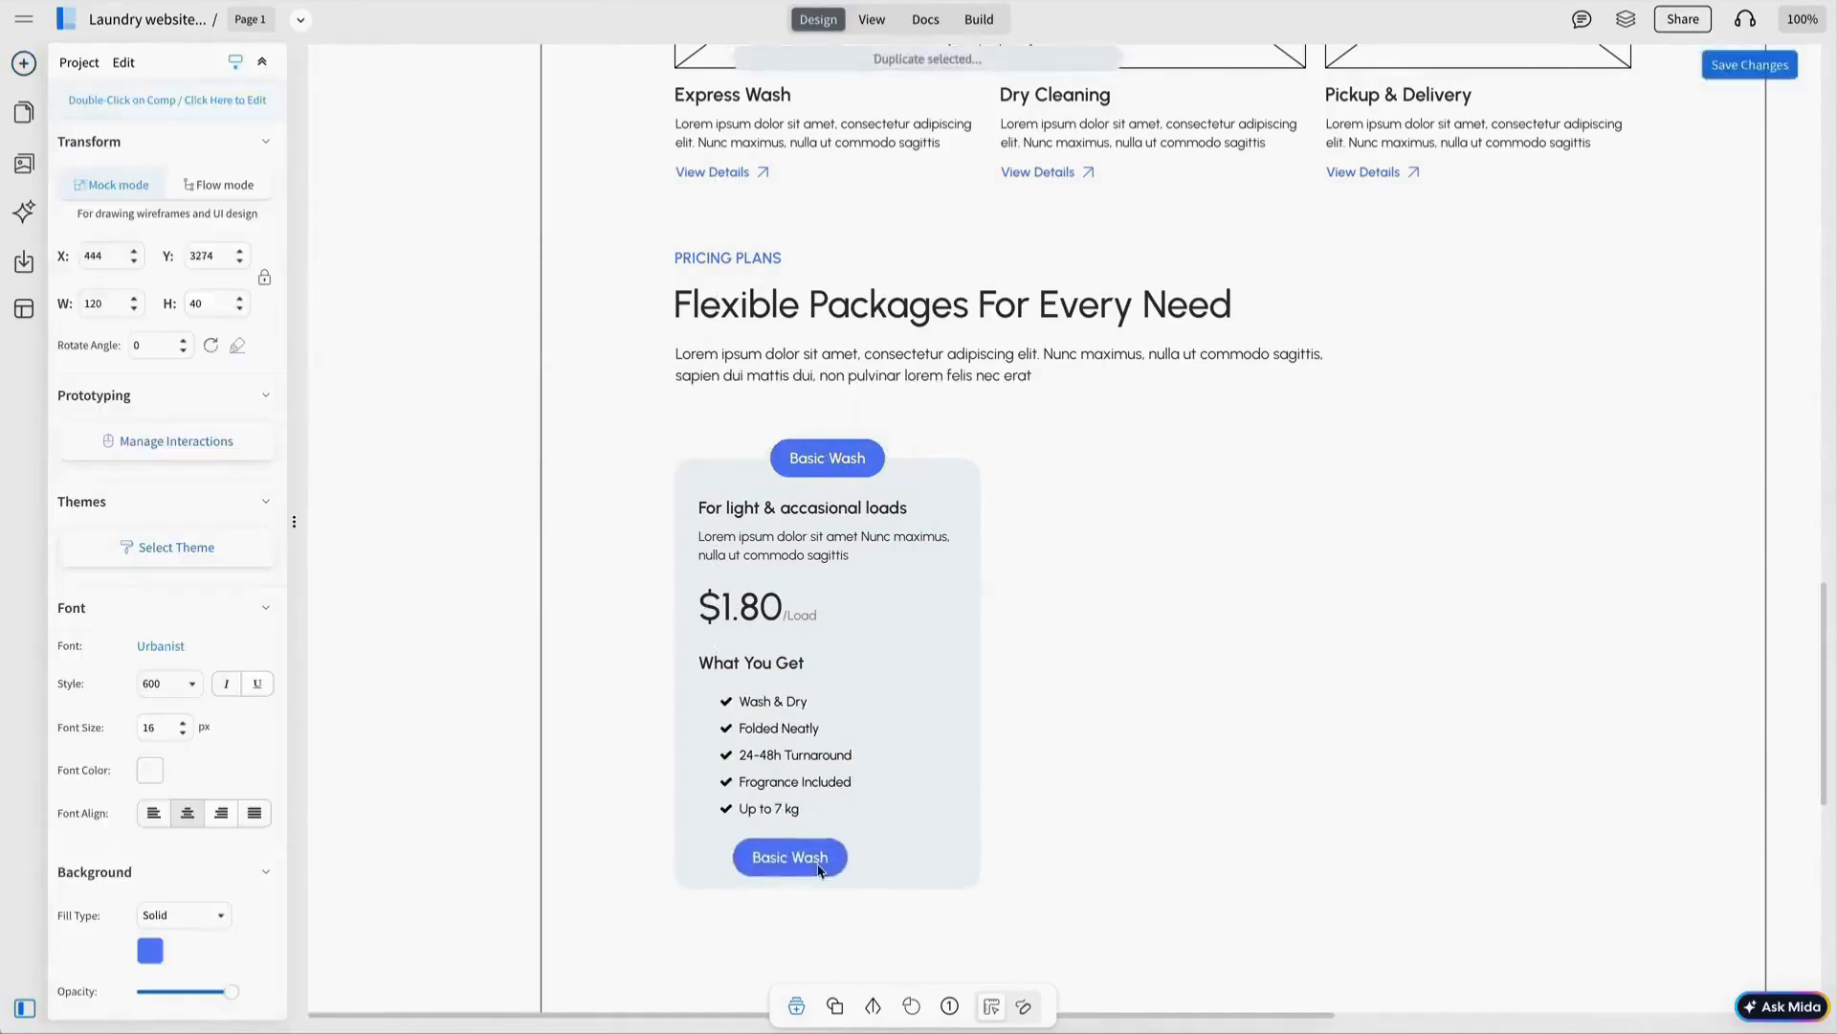
{"action": "left_click", "coordinate": [528, 776]}
{"action": "left_click", "coordinate": [645, 569]}
{"action": "left_click", "coordinate": [1255, 872]}
Duplicate the Basic Wash card to the right and change 'Up to 7 kg' to 10.
{"action": "key", "text": "ctrl+d"}
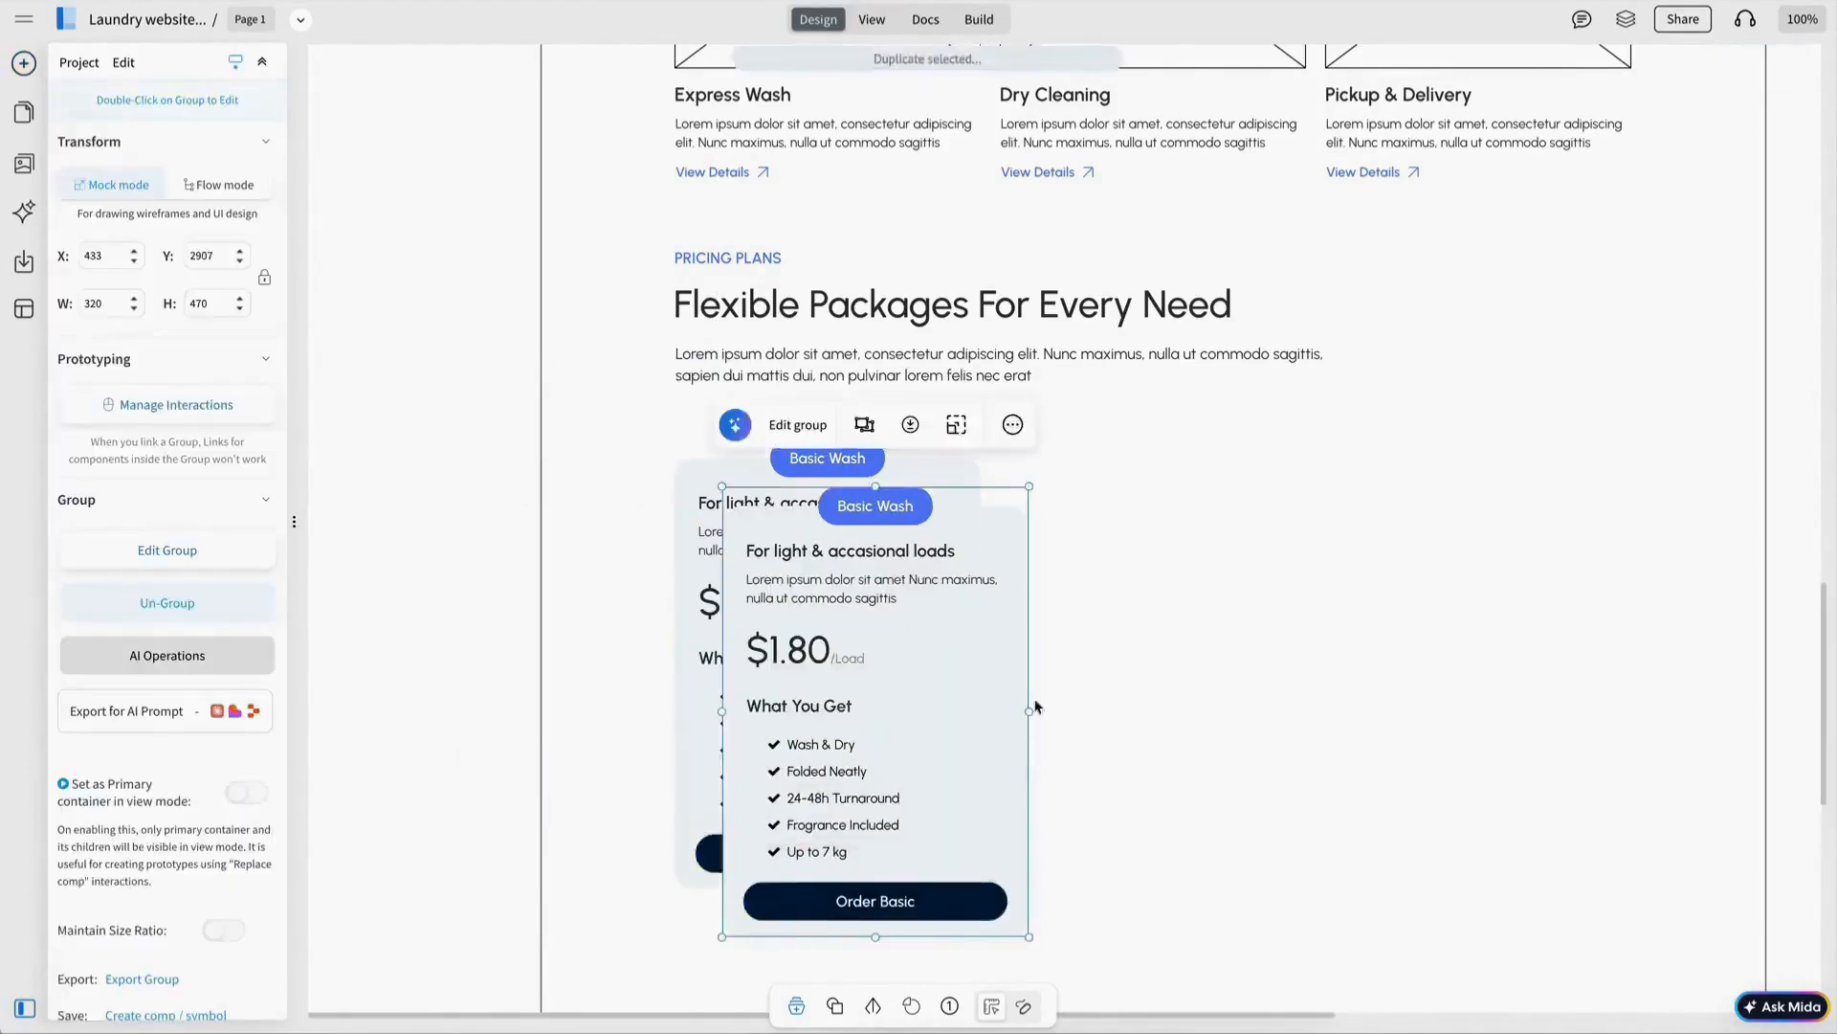
{"action": "left_click_drag", "start_coordinate": [994, 712], "coordinate": [1270, 667]}
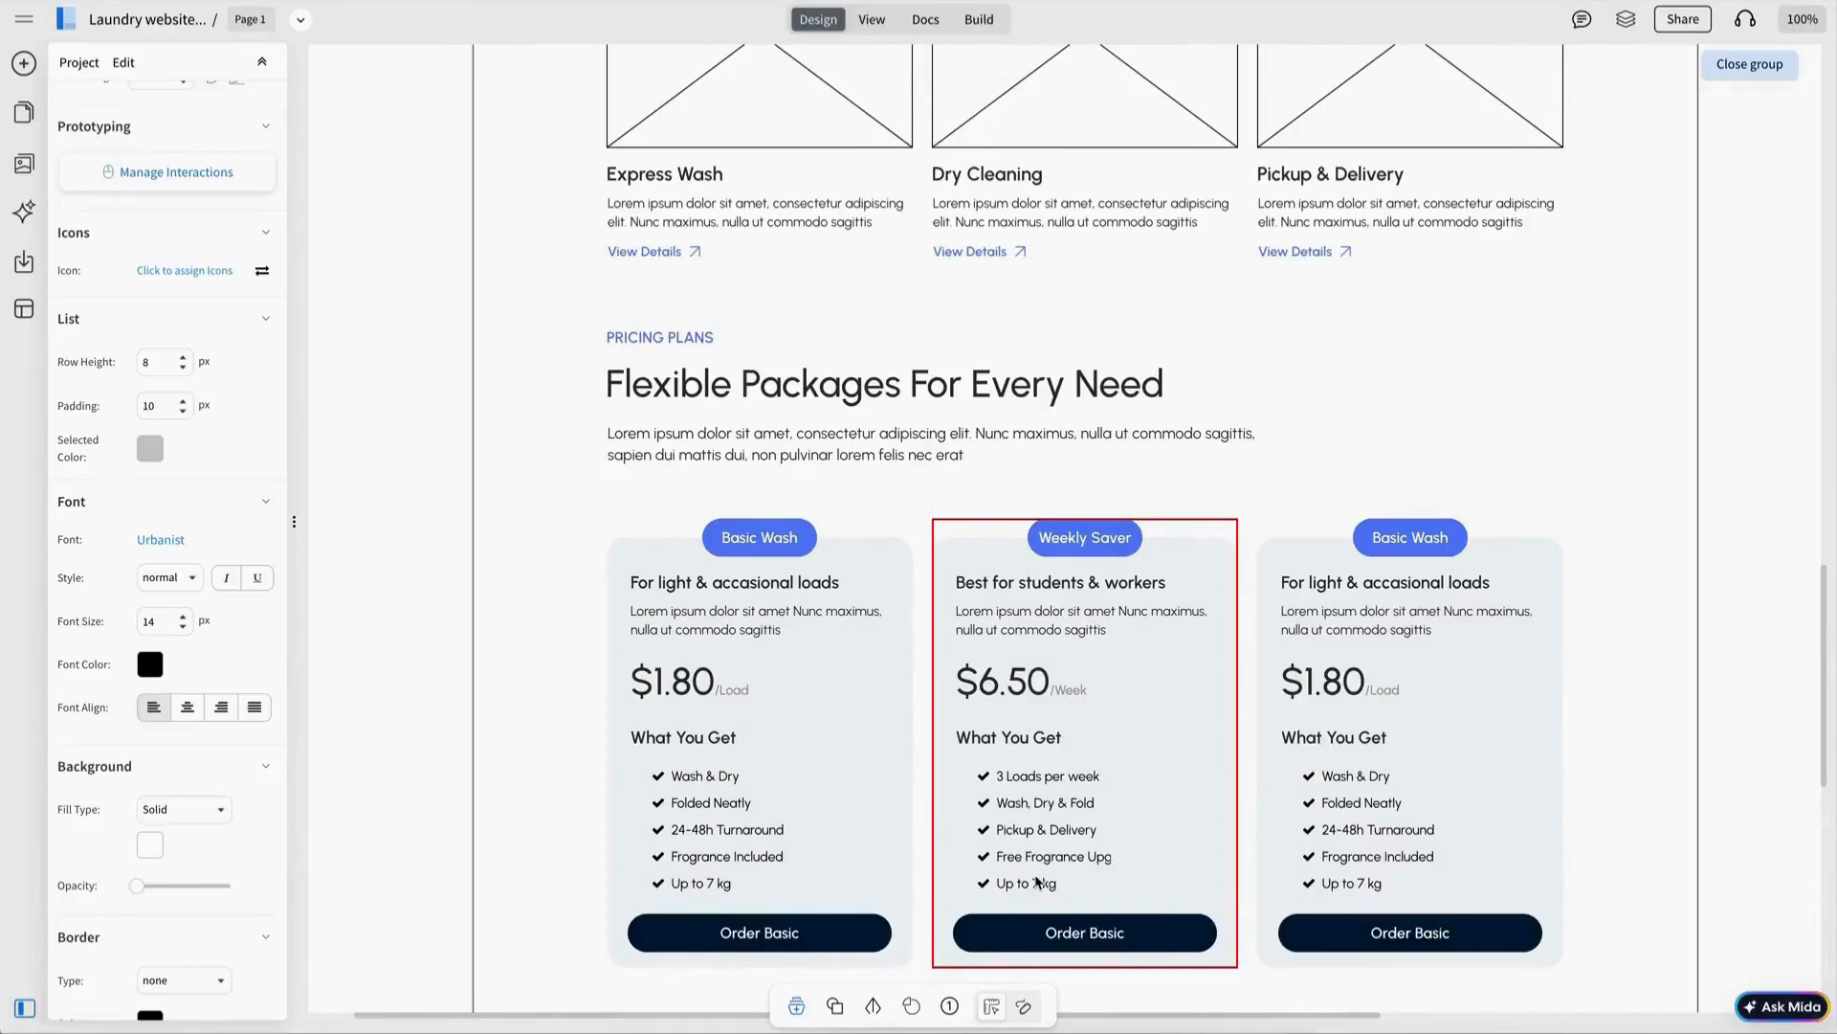
{"action": "double_click", "coordinate": [1037, 882]}
{"action": "type", "text": "10"}
{"action": "left_click", "coordinate": [1095, 935]}
Fill the middle card's button yellow with a dark label.
{"action": "left_click", "coordinate": [797, 853]}
{"action": "left_click", "coordinate": [876, 672]}
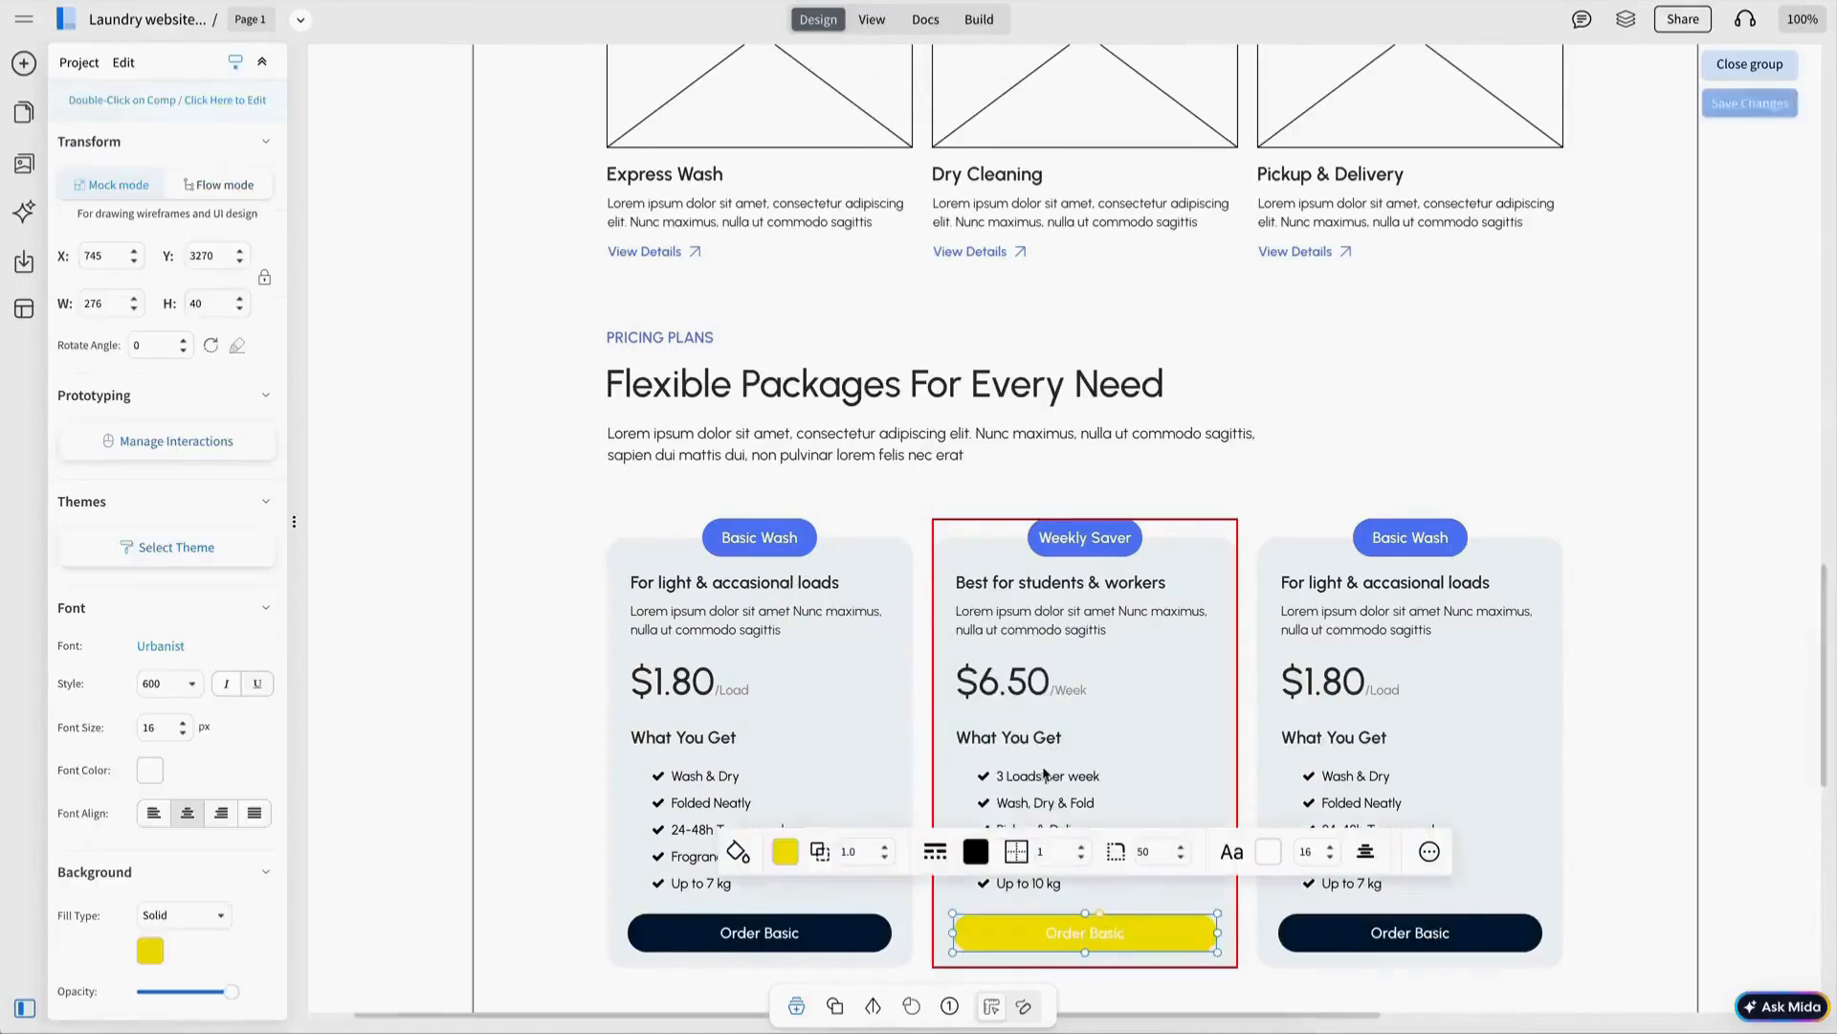
{"action": "left_click", "coordinate": [1279, 852]}
{"action": "left_click", "coordinate": [1384, 673]}
{"action": "scroll", "coordinate": [1168, 689], "scroll_direction": "up", "scroll_amount": 1}
{"action": "left_click", "coordinate": [1167, 689]}
Fill the middle card dark navy with white heading and description text.
{"action": "left_click", "coordinate": [786, 495]}
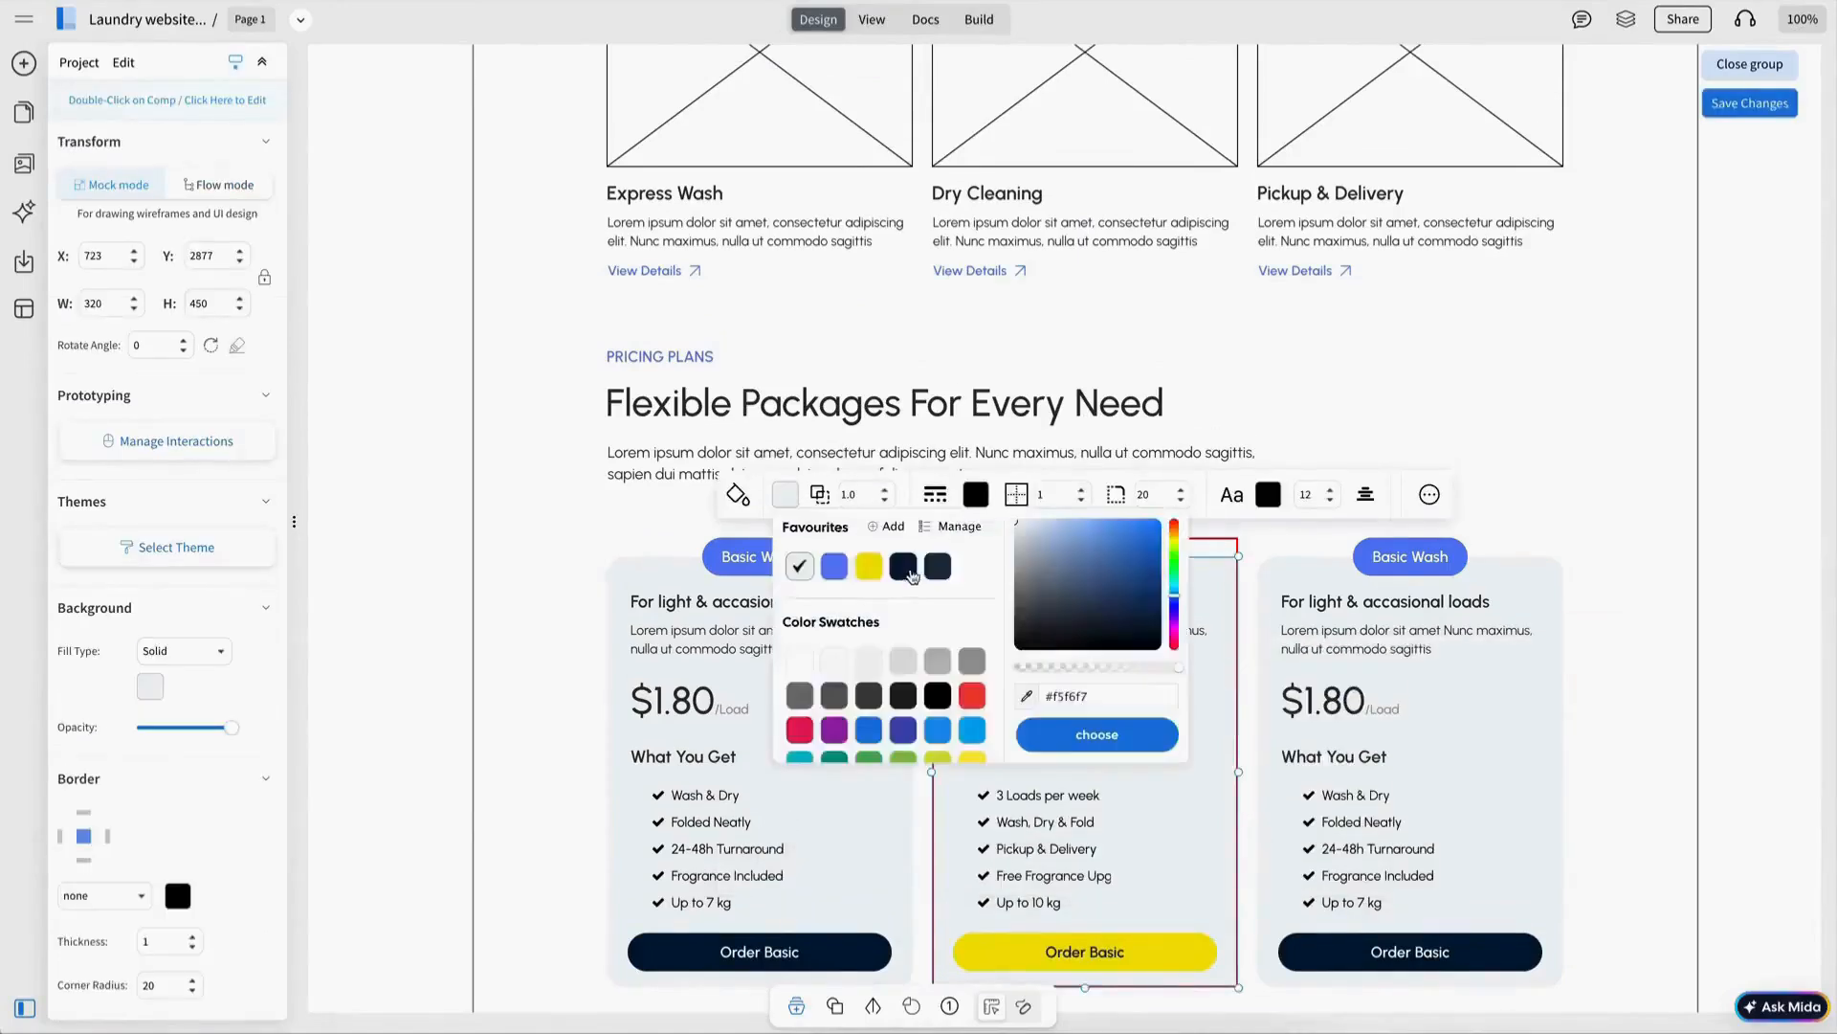
{"action": "left_click", "coordinate": [904, 570]}
{"action": "left_click", "coordinate": [1574, 718]}
{"action": "scroll", "coordinate": [1574, 718], "scroll_direction": "down", "scroll_amount": 2}
{"action": "double_click", "coordinate": [1136, 449]}
{"action": "left_click", "coordinate": [1136, 448]}
{"action": "left_click", "coordinate": [840, 370]}
{"action": "left_click", "coordinate": [851, 533]}
{"action": "left_click", "coordinate": [1072, 483]}
{"action": "left_click", "coordinate": [857, 398]}
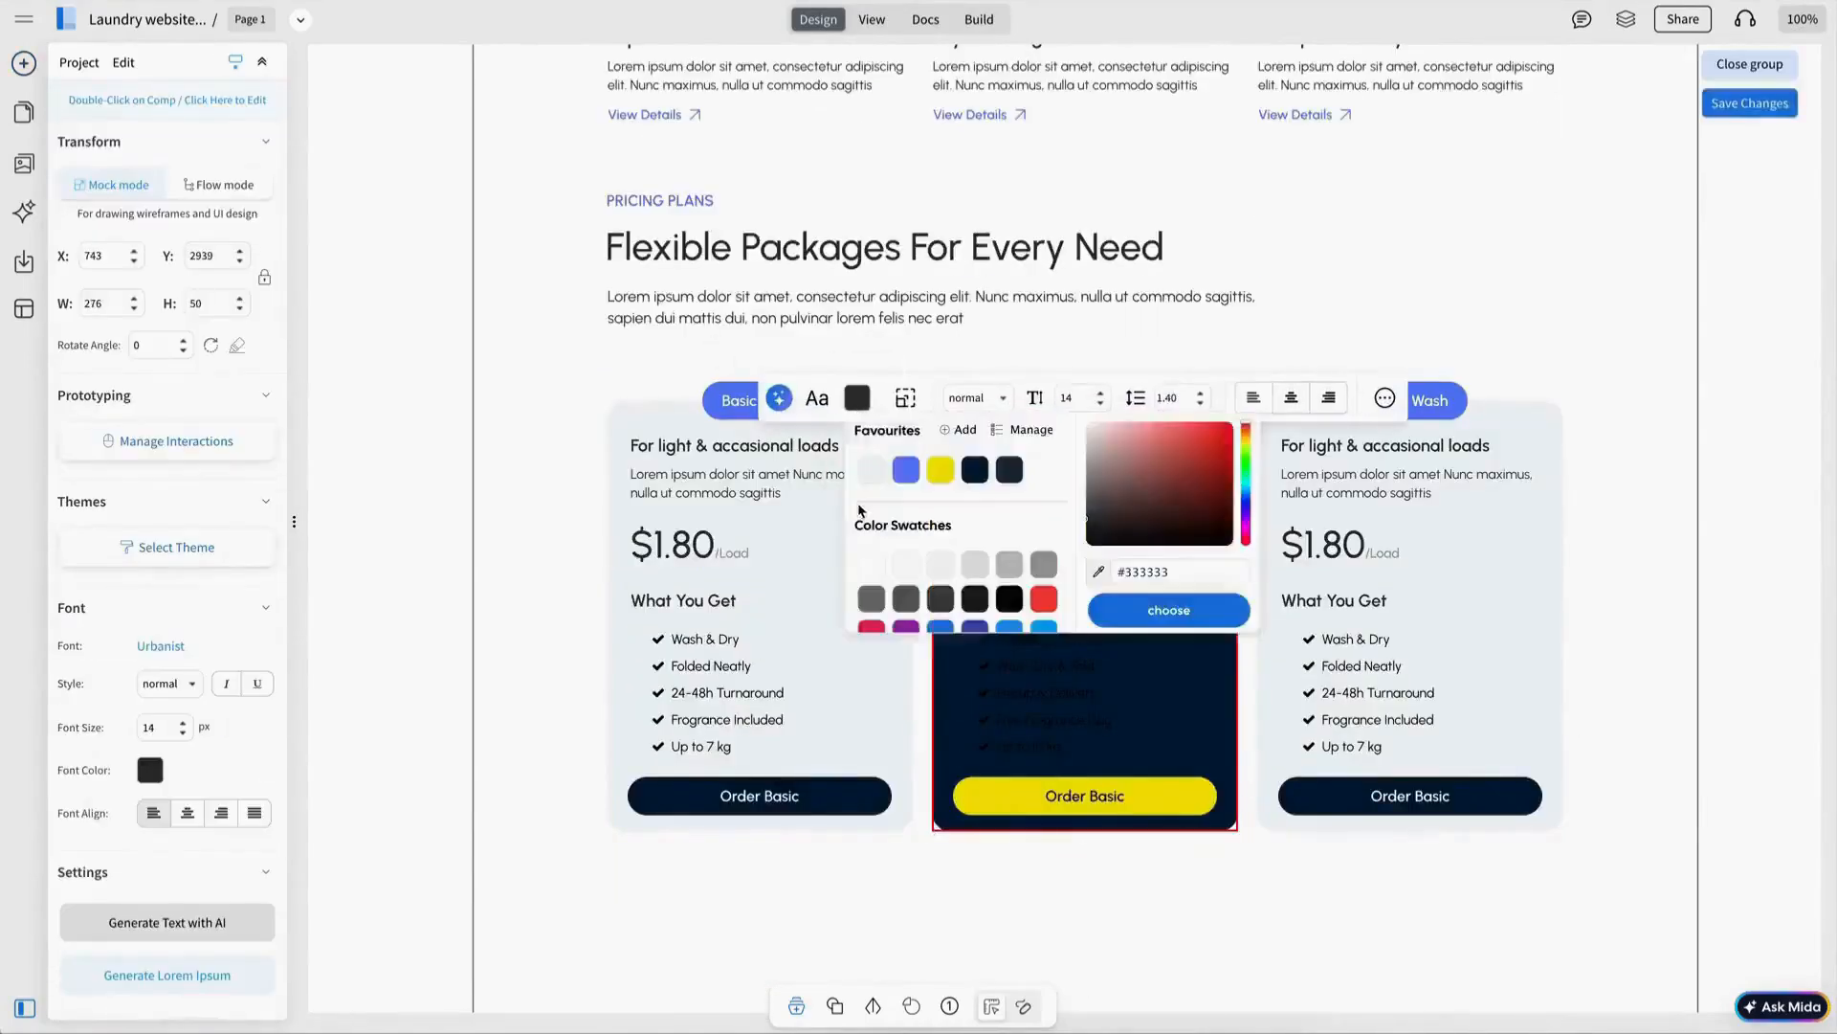
{"action": "left_click", "coordinate": [872, 564]}
Make the Weekly Saver badge yellow with dark text.
{"action": "left_click", "coordinate": [1143, 316]}
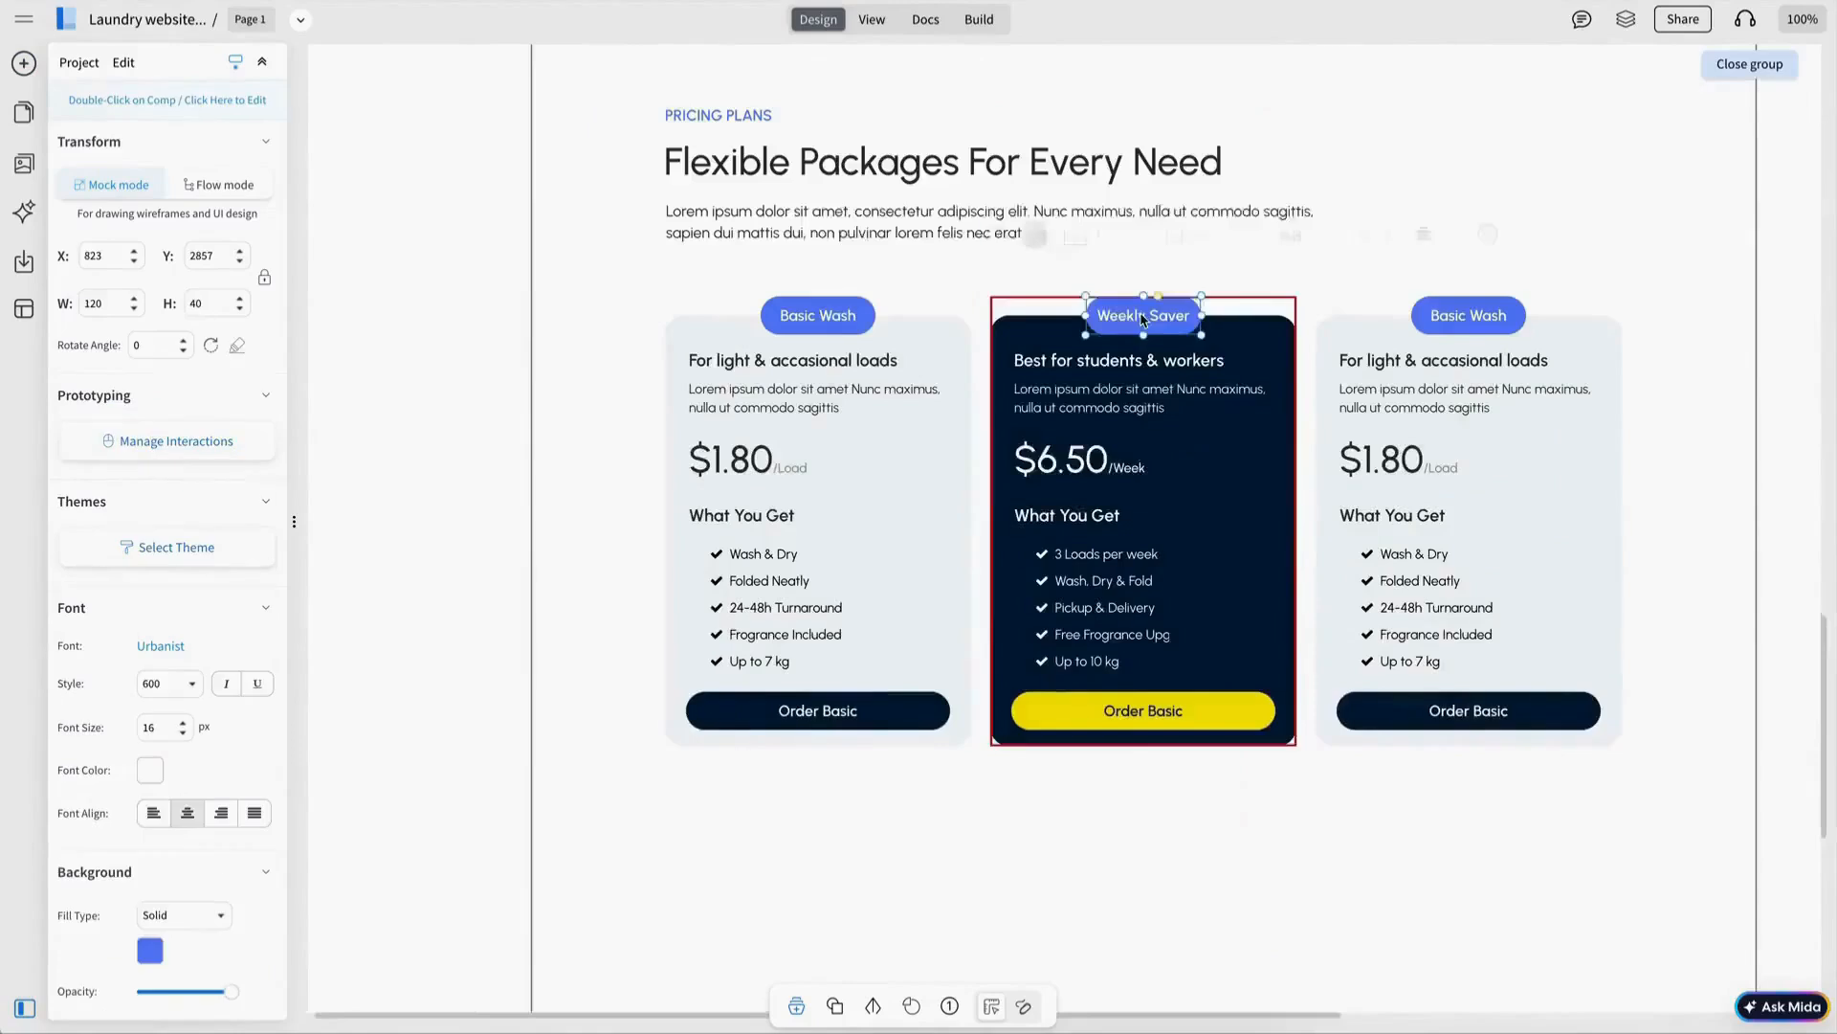
{"action": "left_click", "coordinate": [844, 235]}
{"action": "left_click", "coordinate": [930, 306]}
{"action": "left_click", "coordinate": [1327, 235]}
{"action": "left_click", "coordinate": [1446, 312]}
{"action": "left_click", "coordinate": [1675, 574]}
Relabel the third card's button Go Premium.
{"action": "scroll", "coordinate": [1403, 533], "scroll_direction": "right", "scroll_amount": 2}
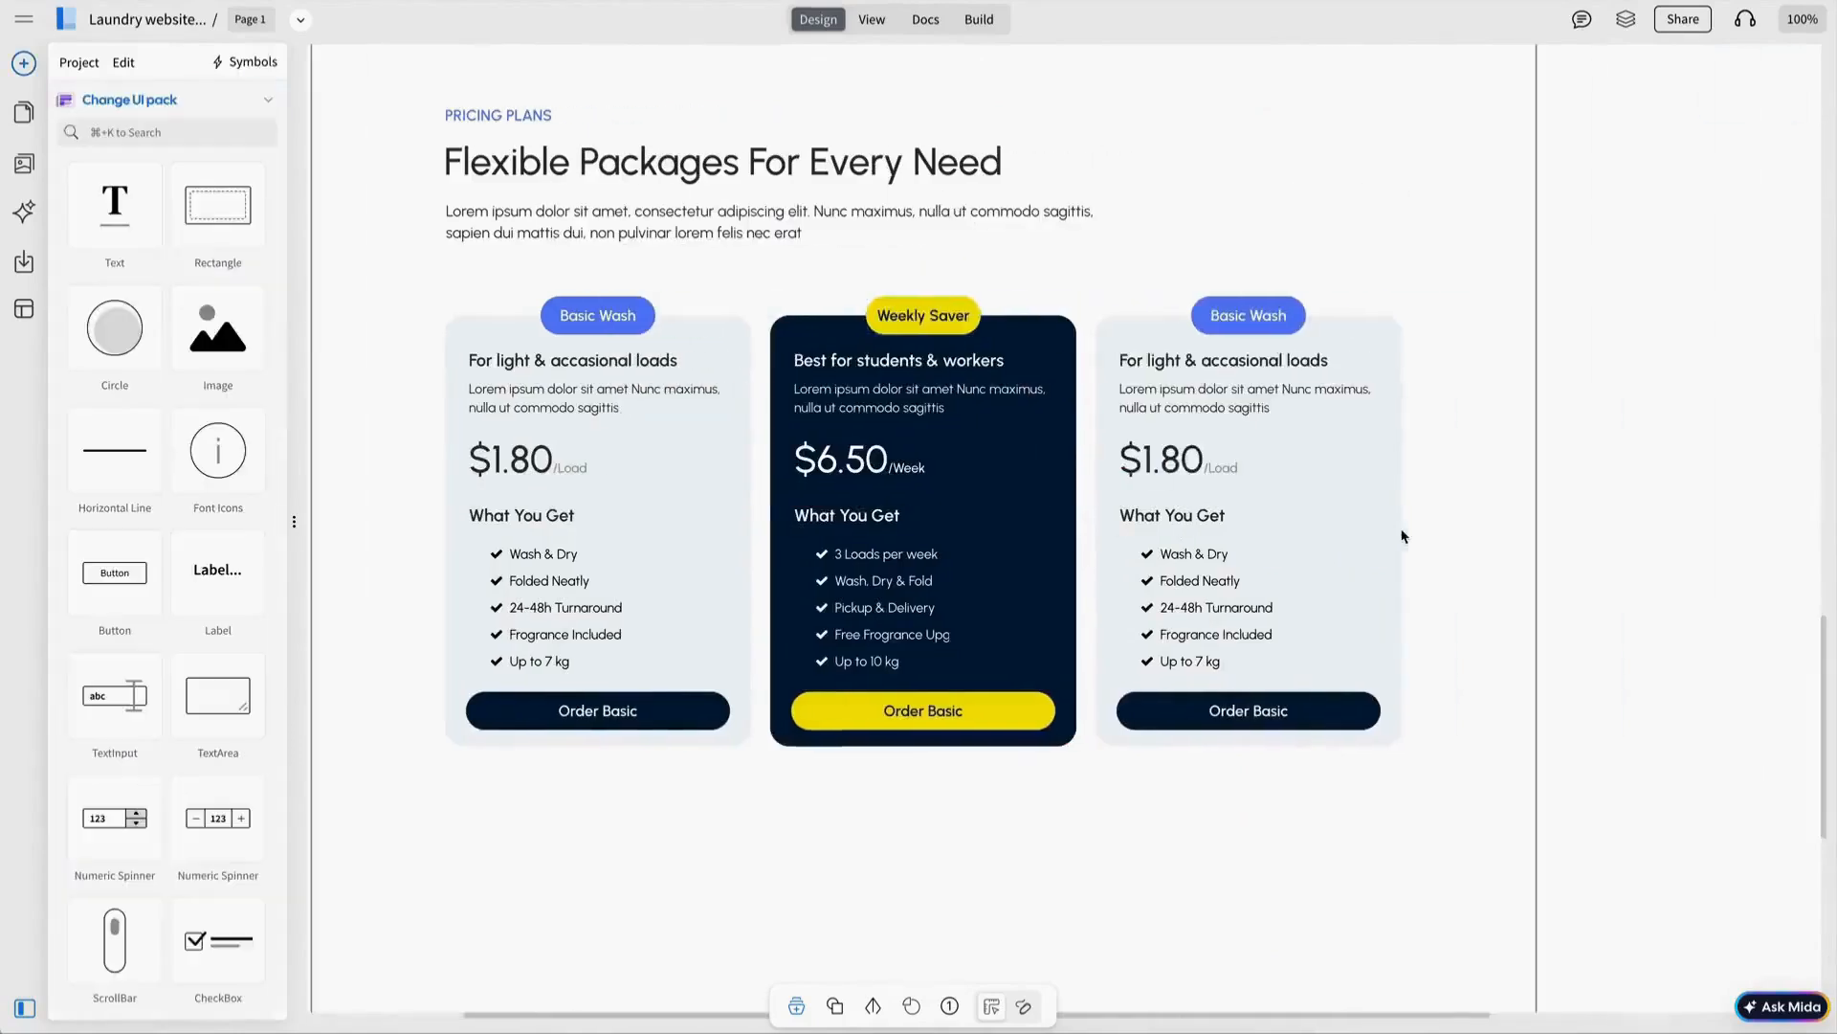
{"action": "scroll", "coordinate": [1403, 533], "scroll_direction": "left", "scroll_amount": 1}
{"action": "type", "text": "Go Premium"}
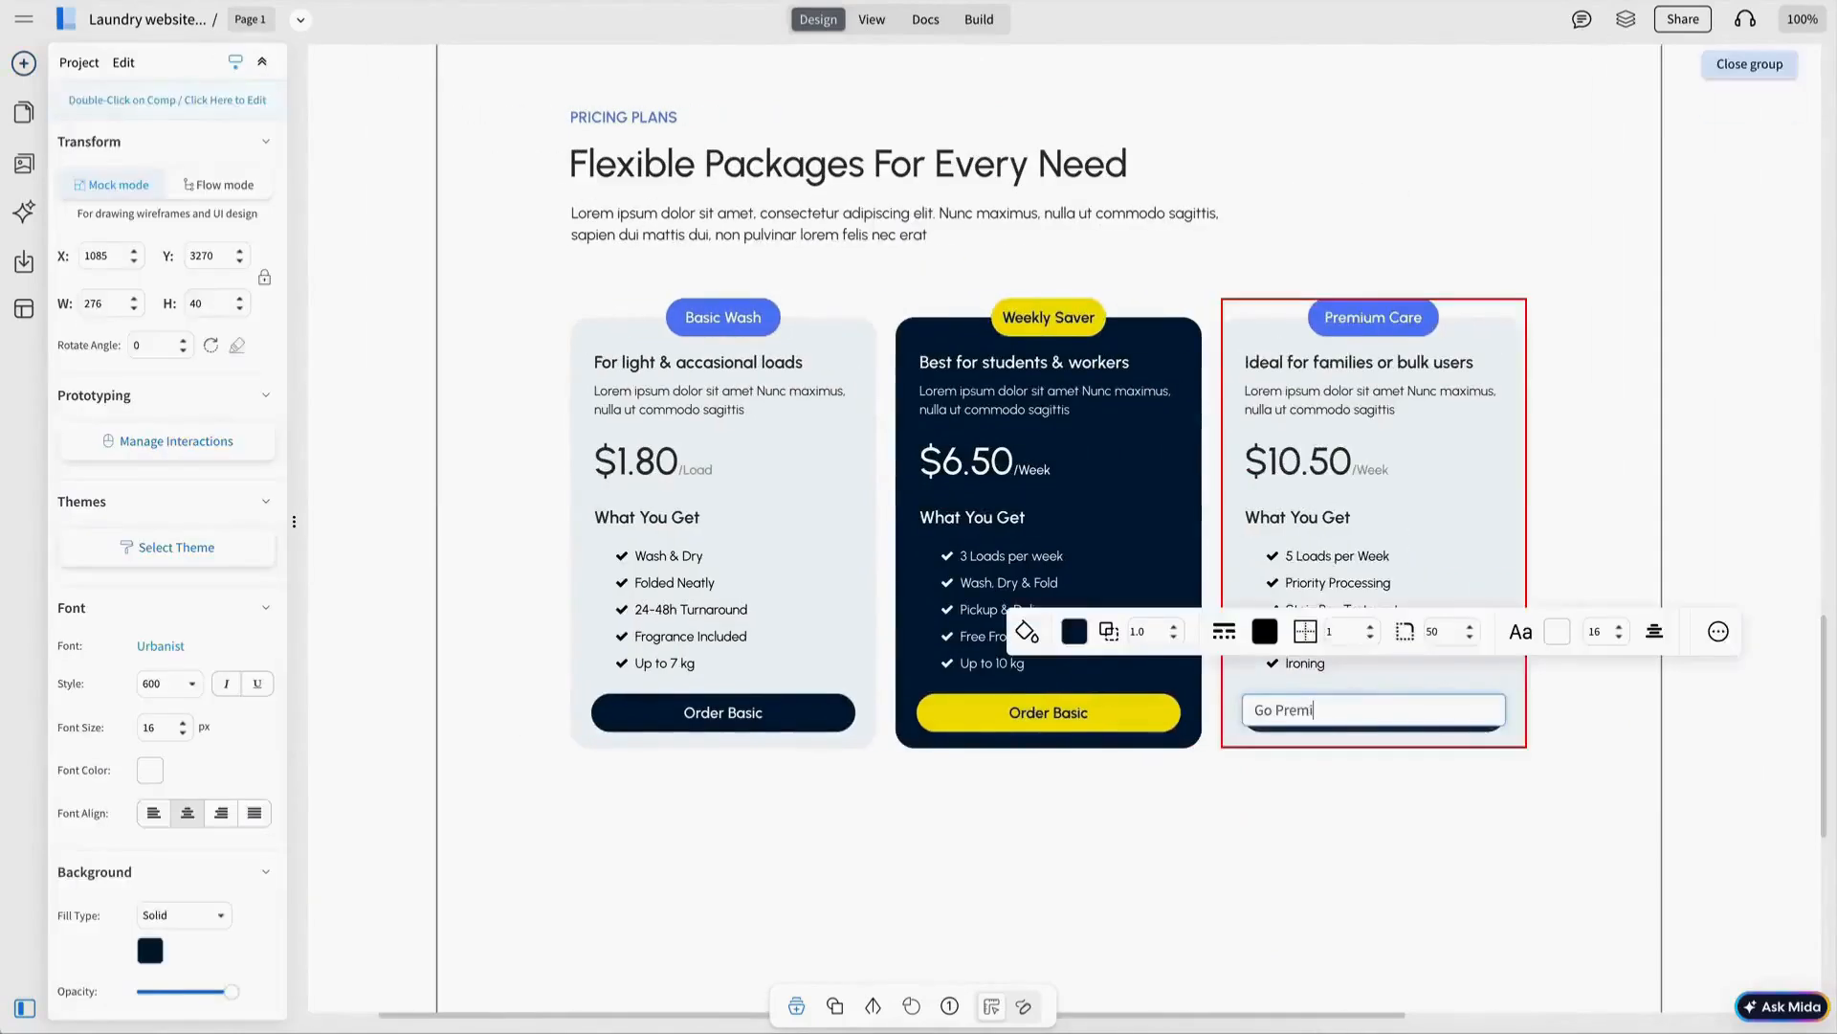
{"action": "key", "text": "Return"}
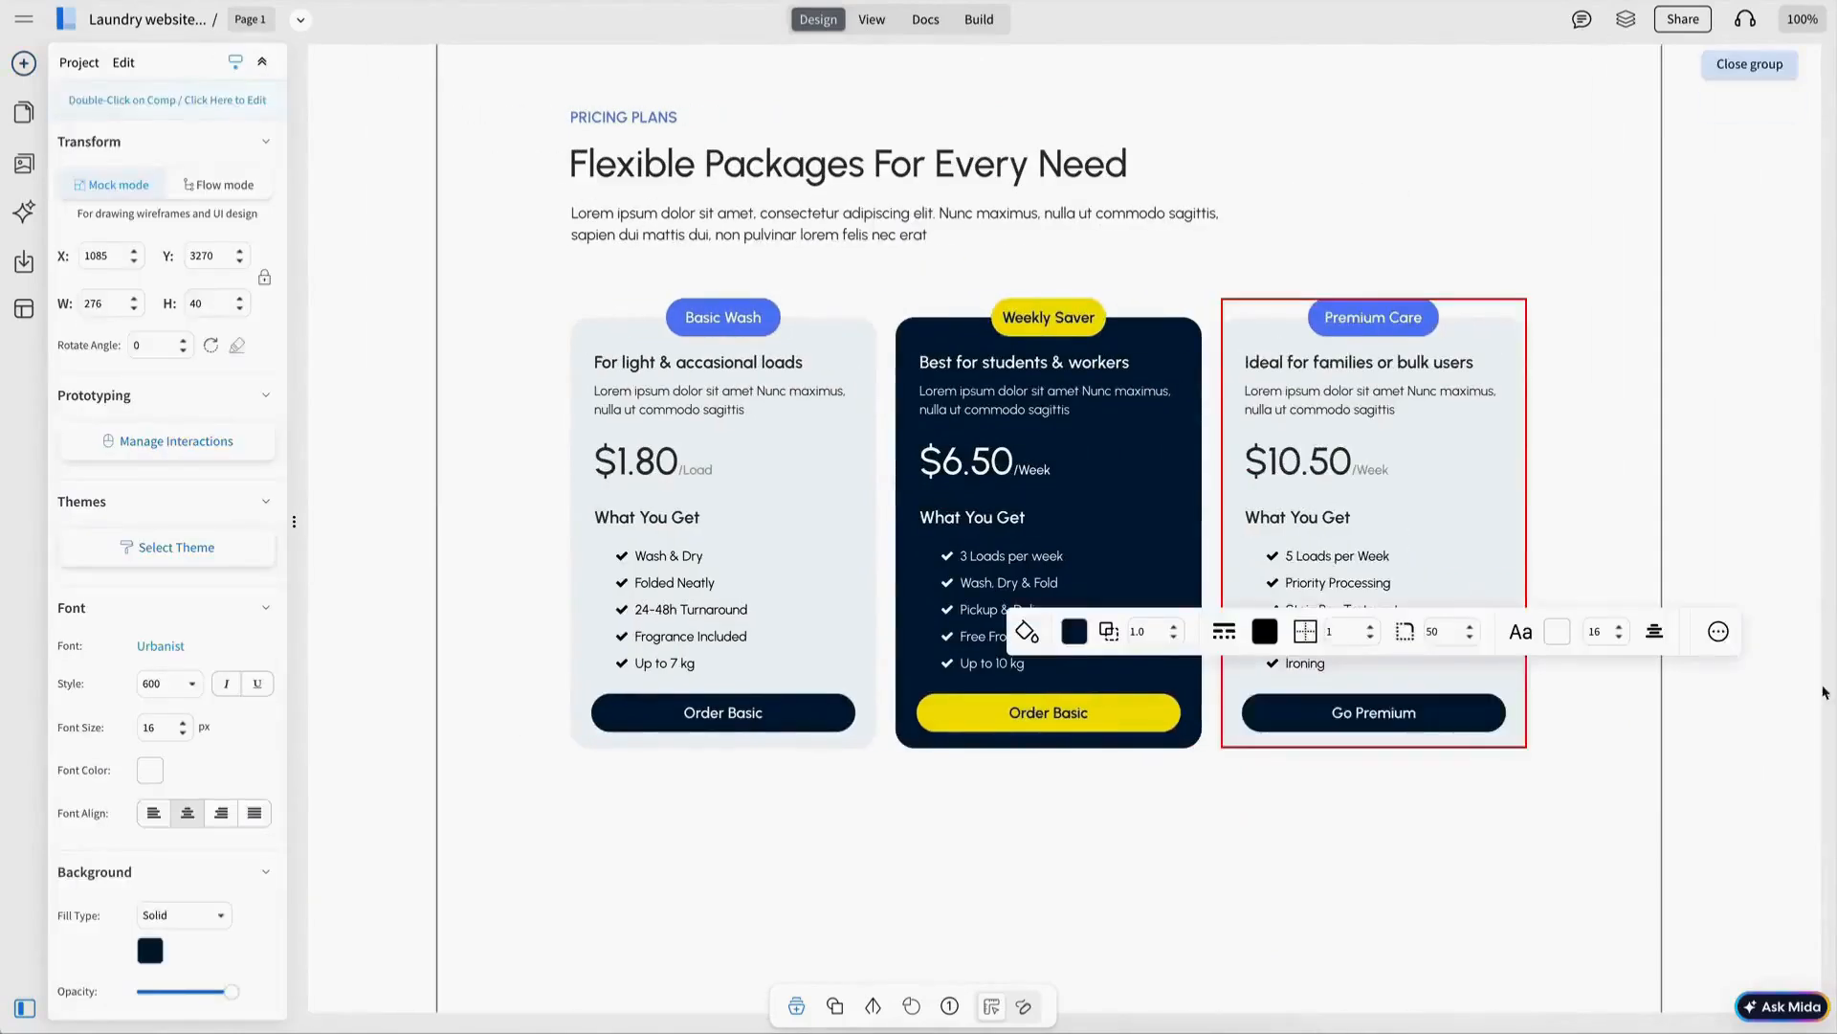
Relabel the Weekly Saver button Subscribe Now and adjust the new section's height below.
{"action": "left_click", "coordinate": [1164, 710]}
{"action": "double_click", "coordinate": [1146, 714]}
{"action": "type", "text": "Subscribe Now"}
{"action": "key", "text": "Return"}
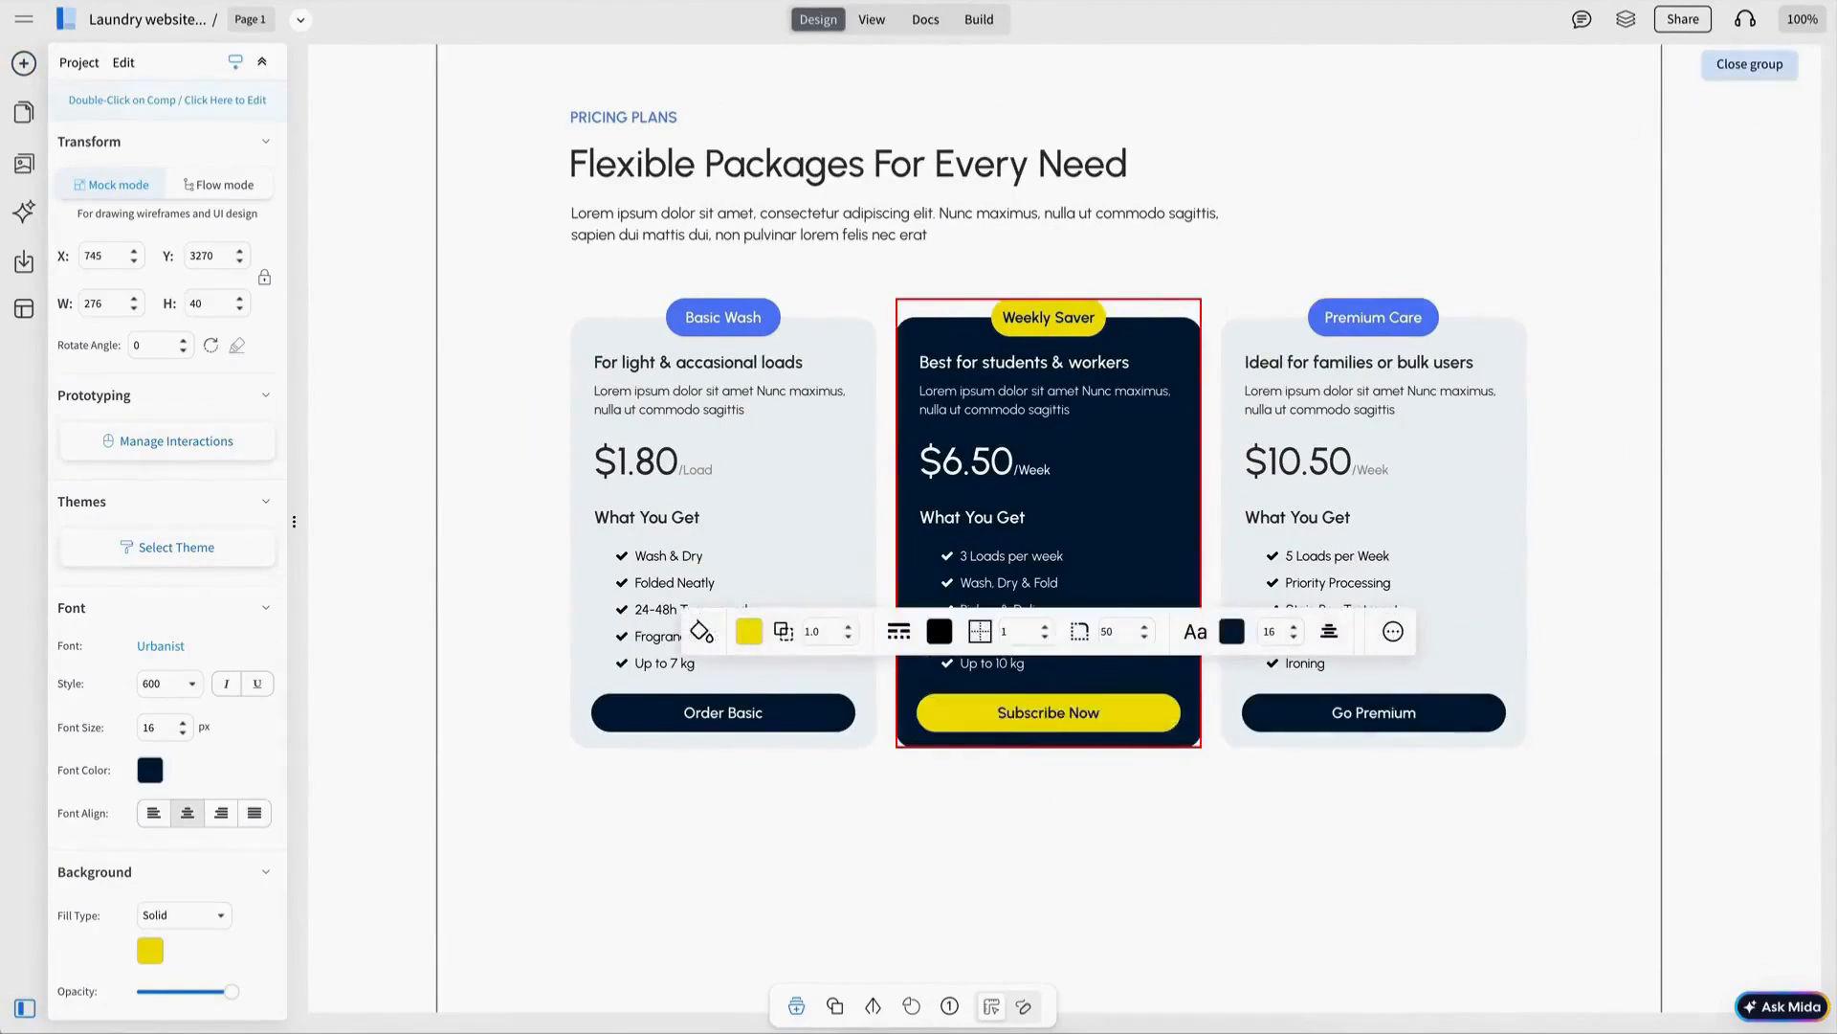
{"action": "left_click", "coordinate": [1041, 784]}
{"action": "scroll", "coordinate": [1382, 636], "scroll_direction": "down", "scroll_amount": 4}
{"action": "left_click_drag", "start_coordinate": [1058, 736], "coordinate": [1057, 734]}
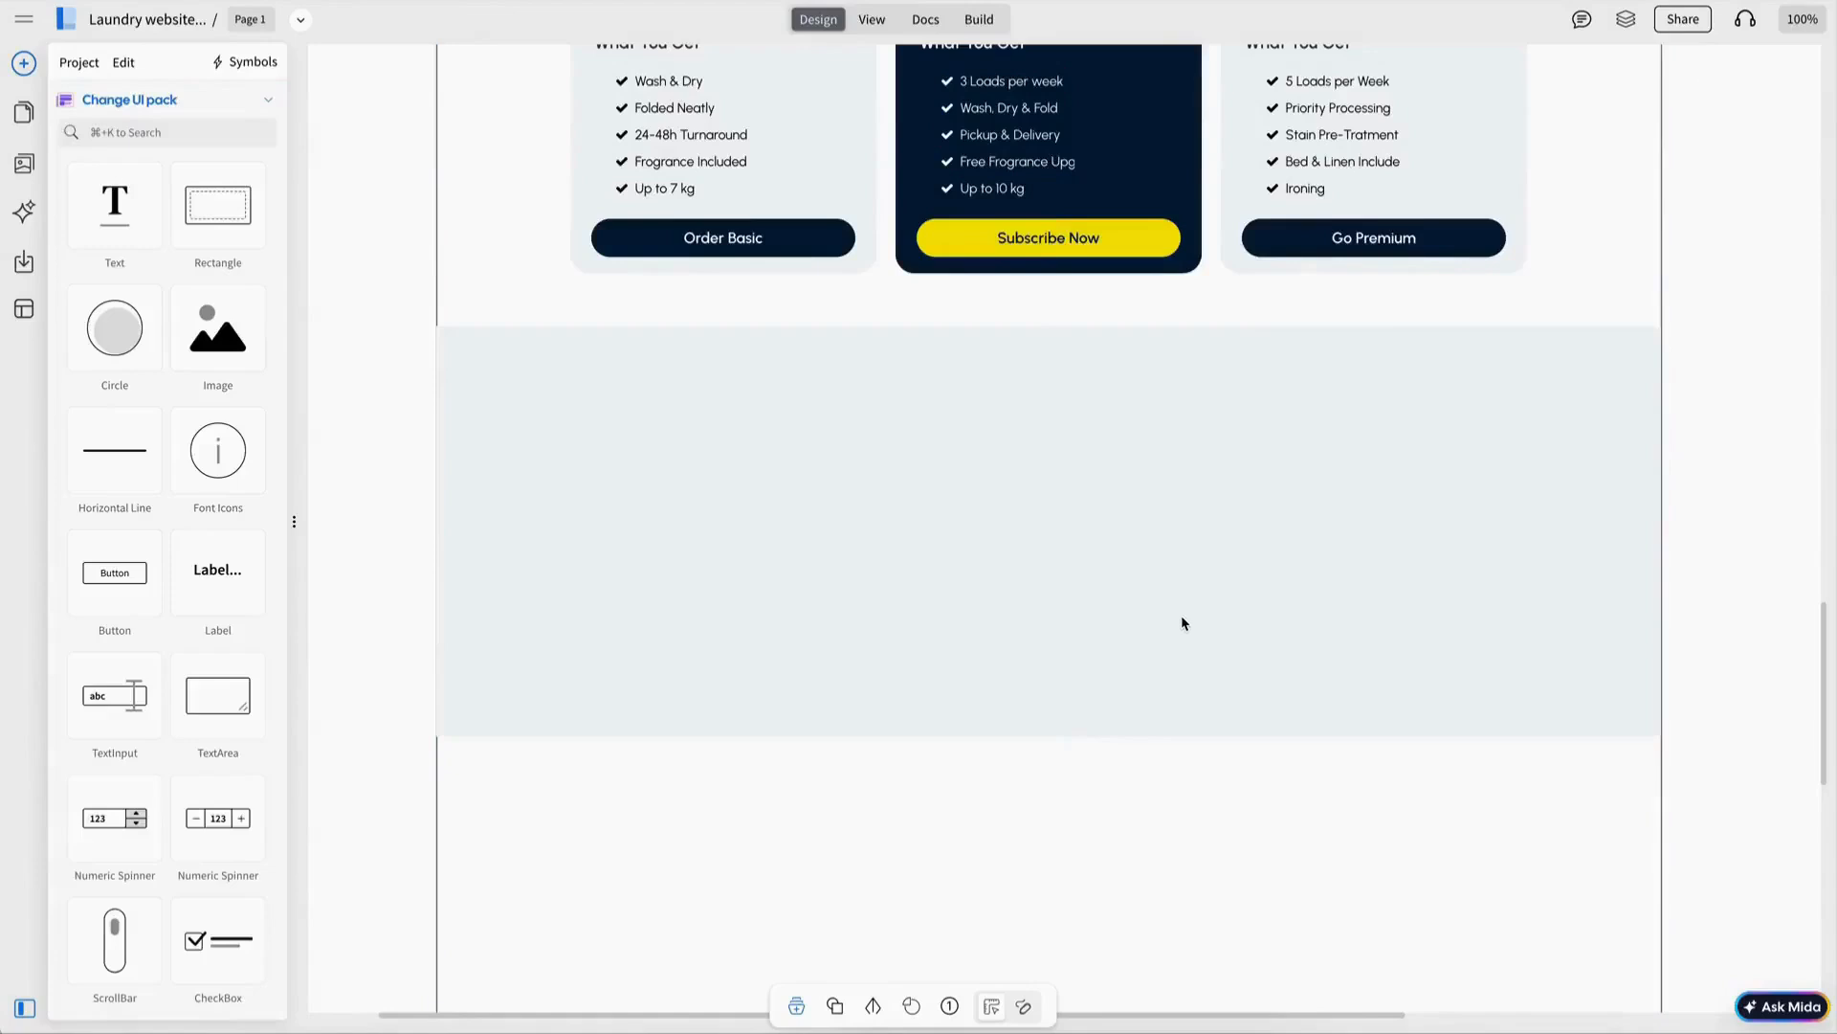
Make the testimonial section 500 px tall and reposition the review text box.
{"action": "left_click", "coordinate": [1182, 617]}
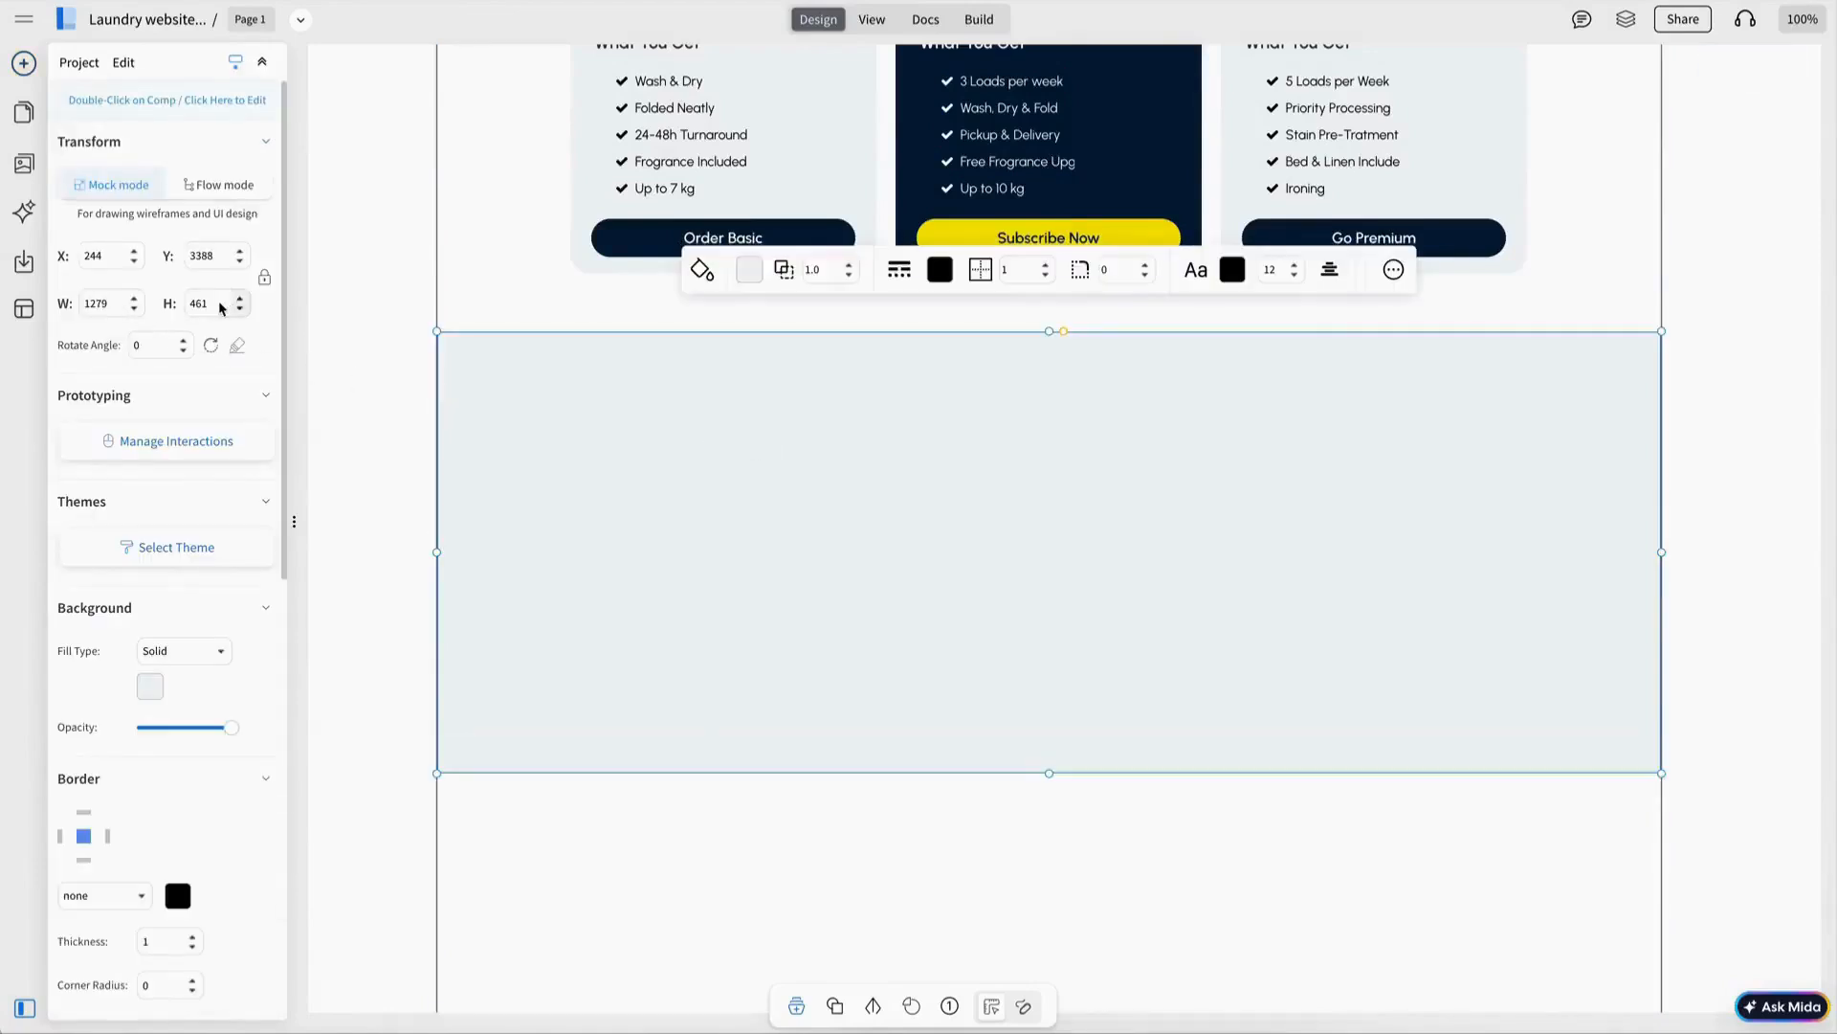
{"action": "key", "text": "Return"}
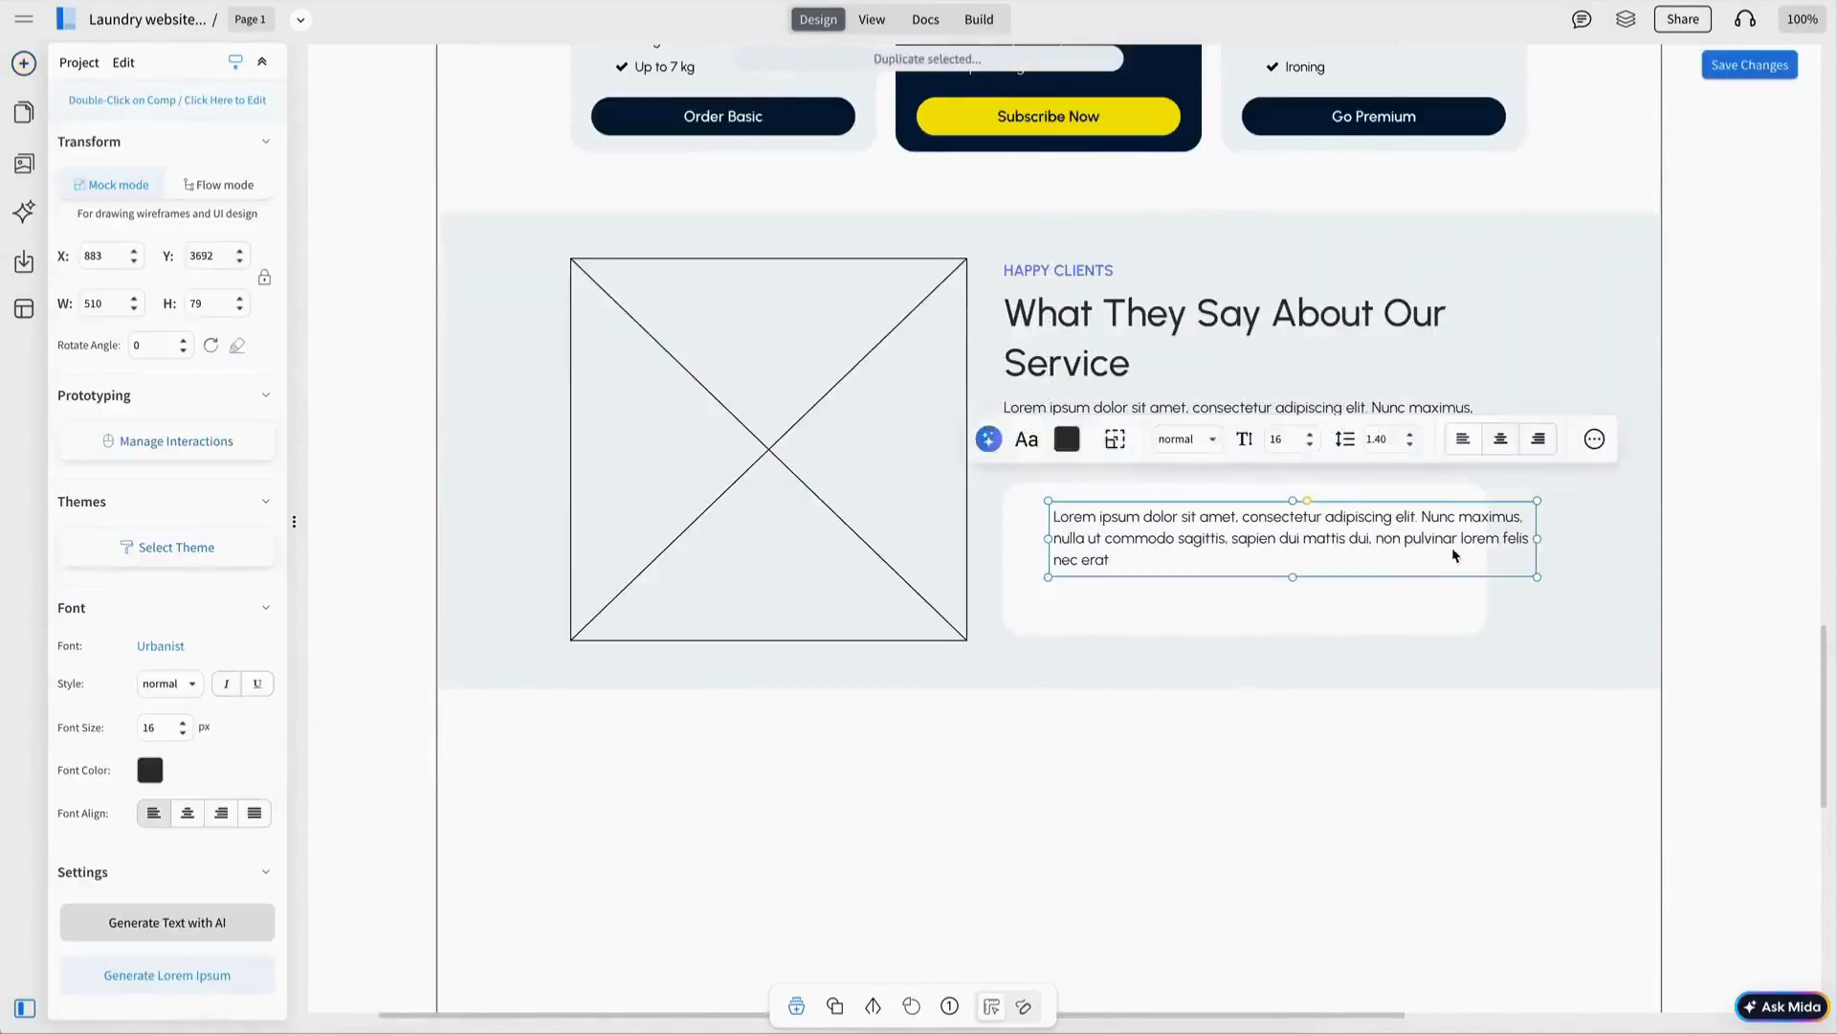
{"action": "left_click_drag", "start_coordinate": [1483, 541], "coordinate": [1474, 541]}
{"action": "left_click_drag", "start_coordinate": [1333, 539], "coordinate": [1319, 534]}
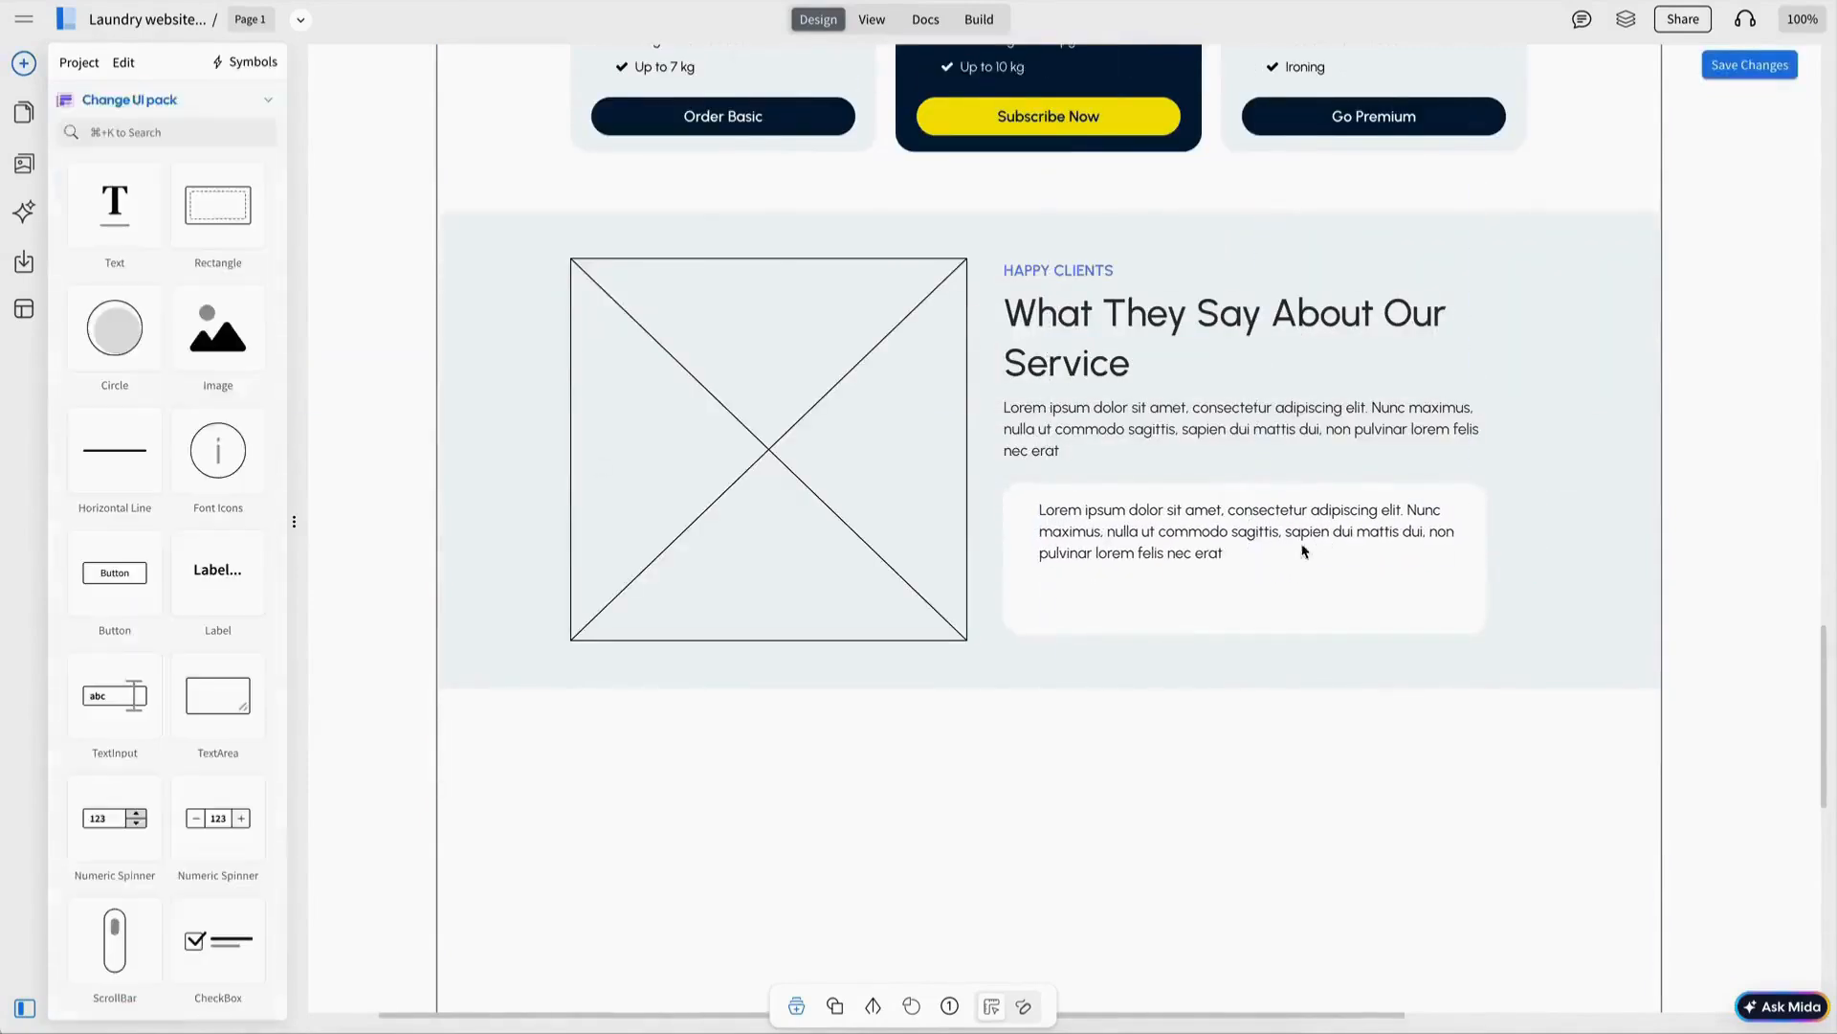
{"action": "left_click", "coordinate": [1258, 533]}
{"action": "key", "text": "Escape"}
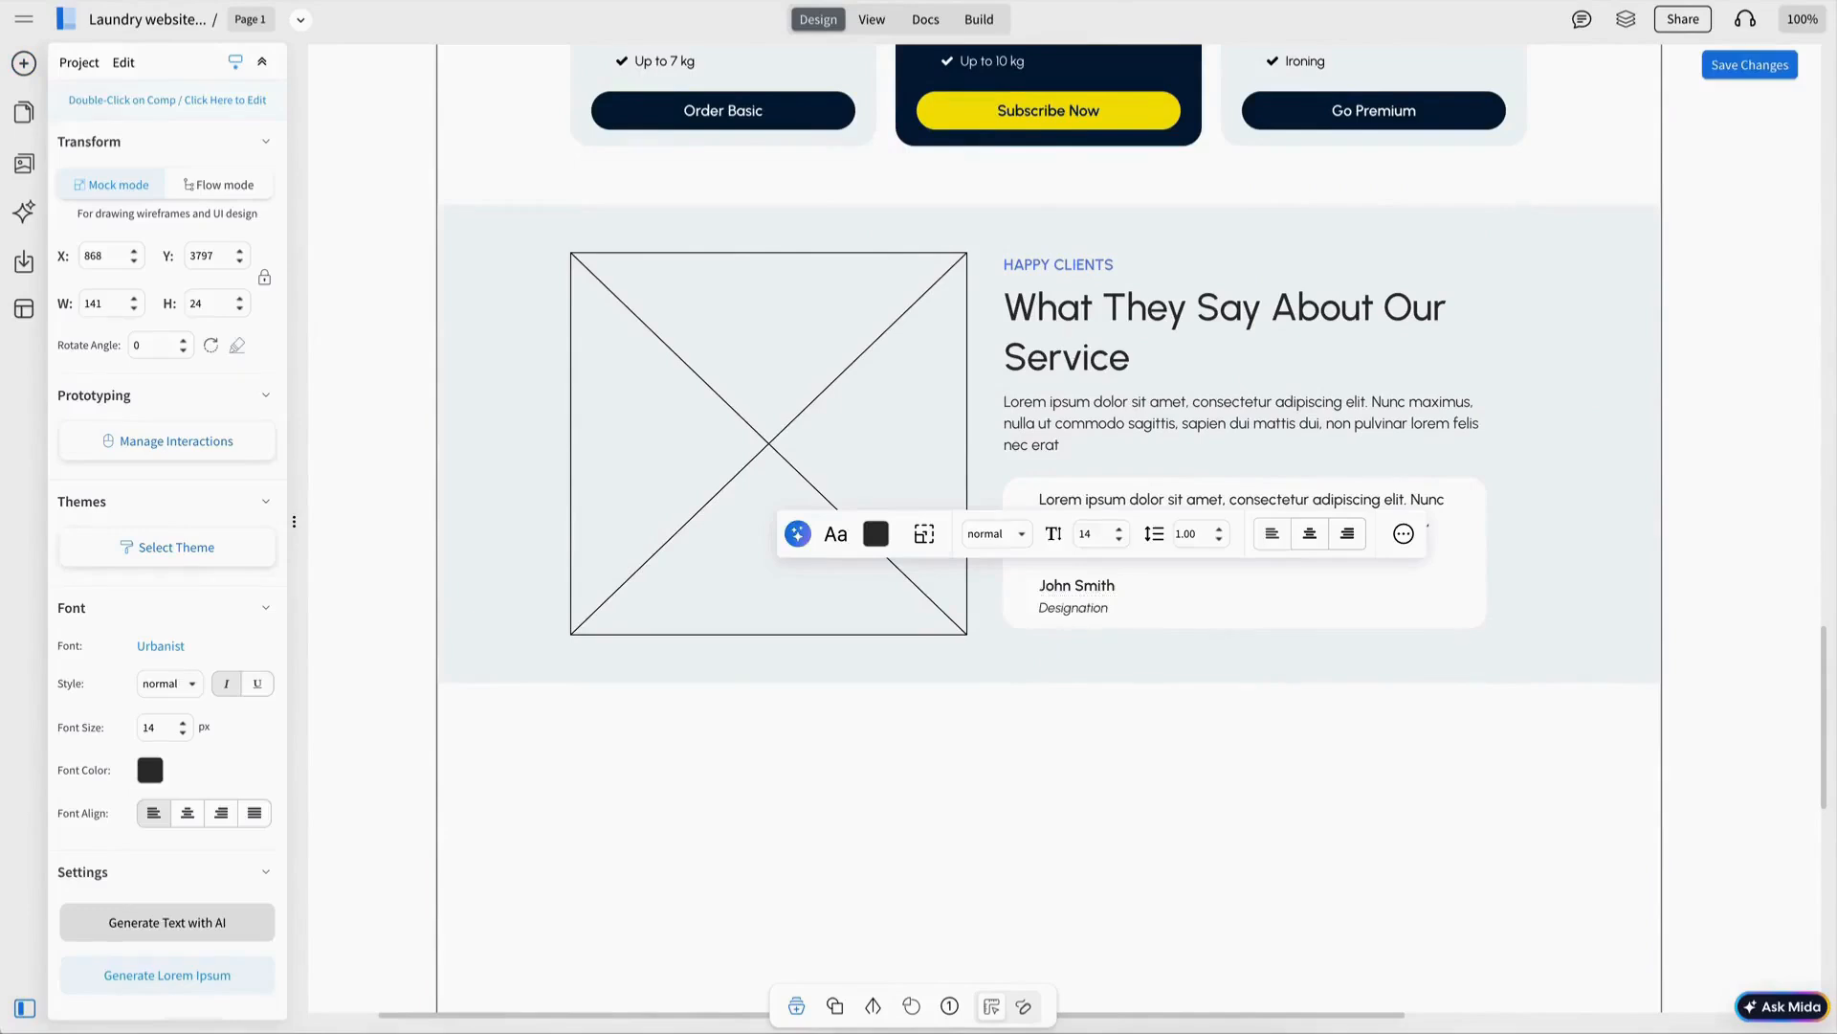
{"action": "key", "text": "Escape"}
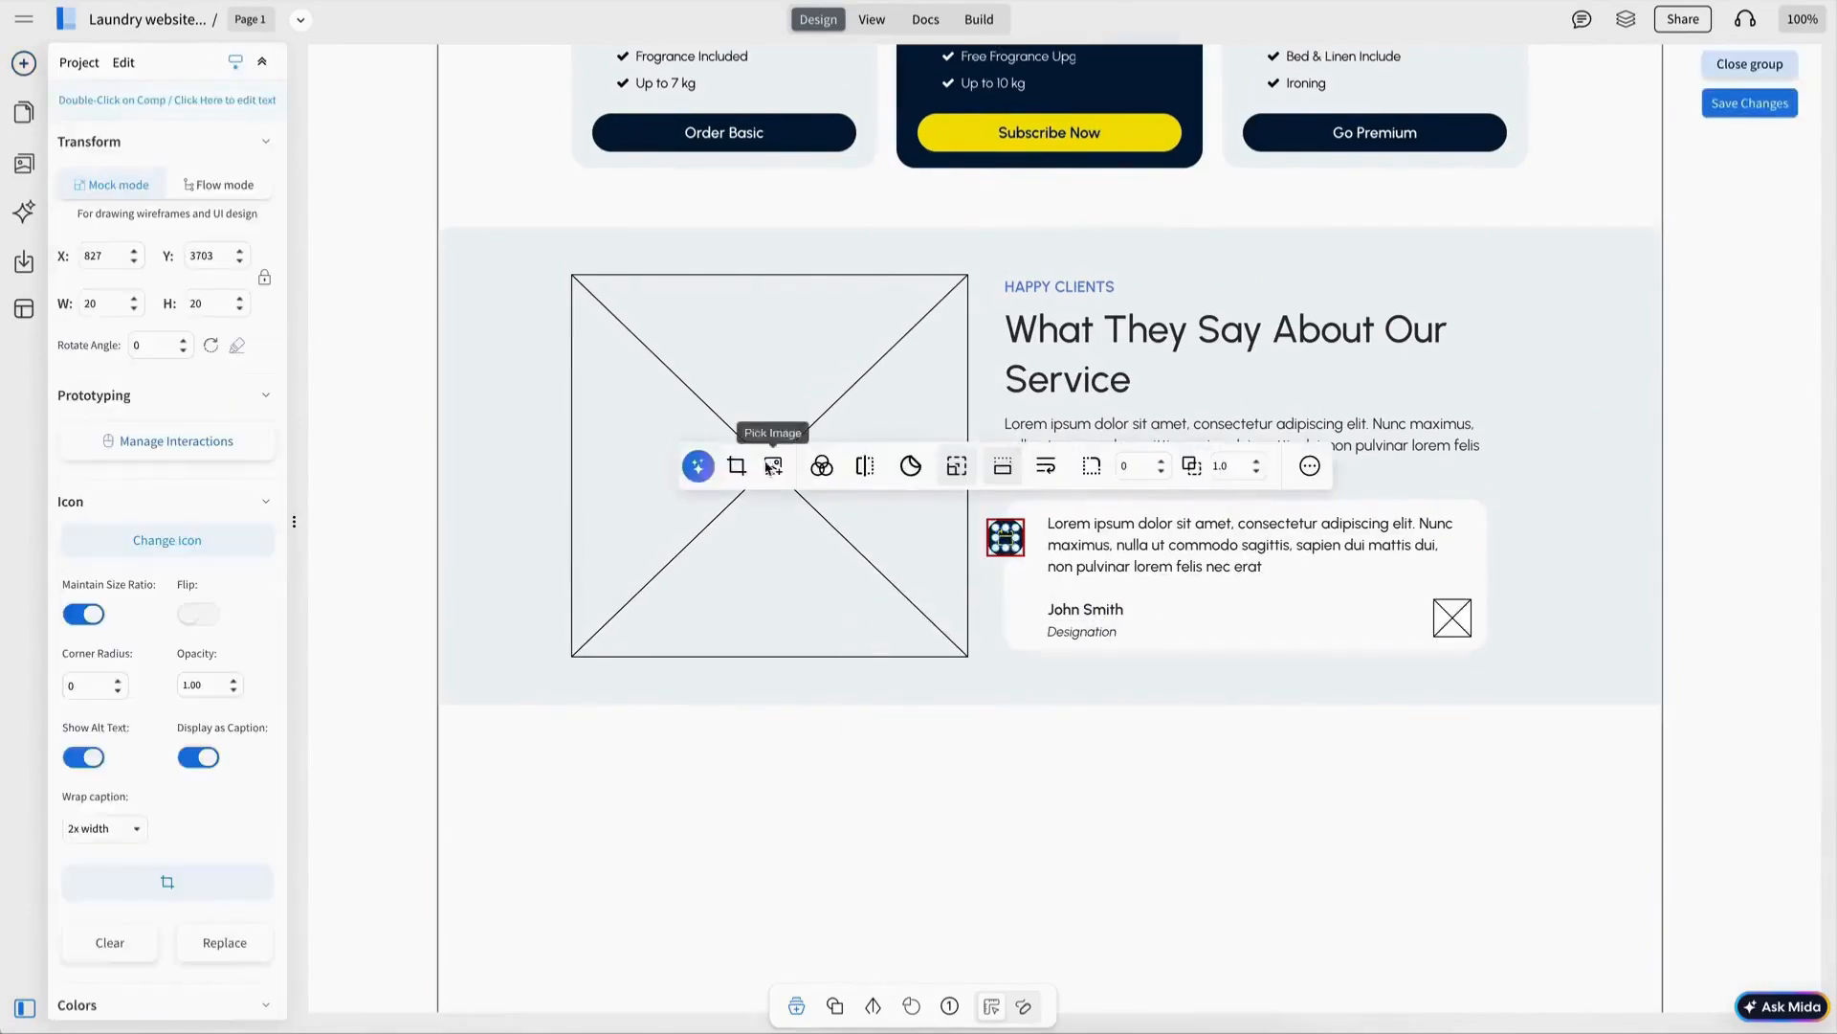
Replace the testimonial card icon with a 'quote' icon from the library.
{"action": "left_click", "coordinate": [189, 874]}
{"action": "type", "text": "quote"}
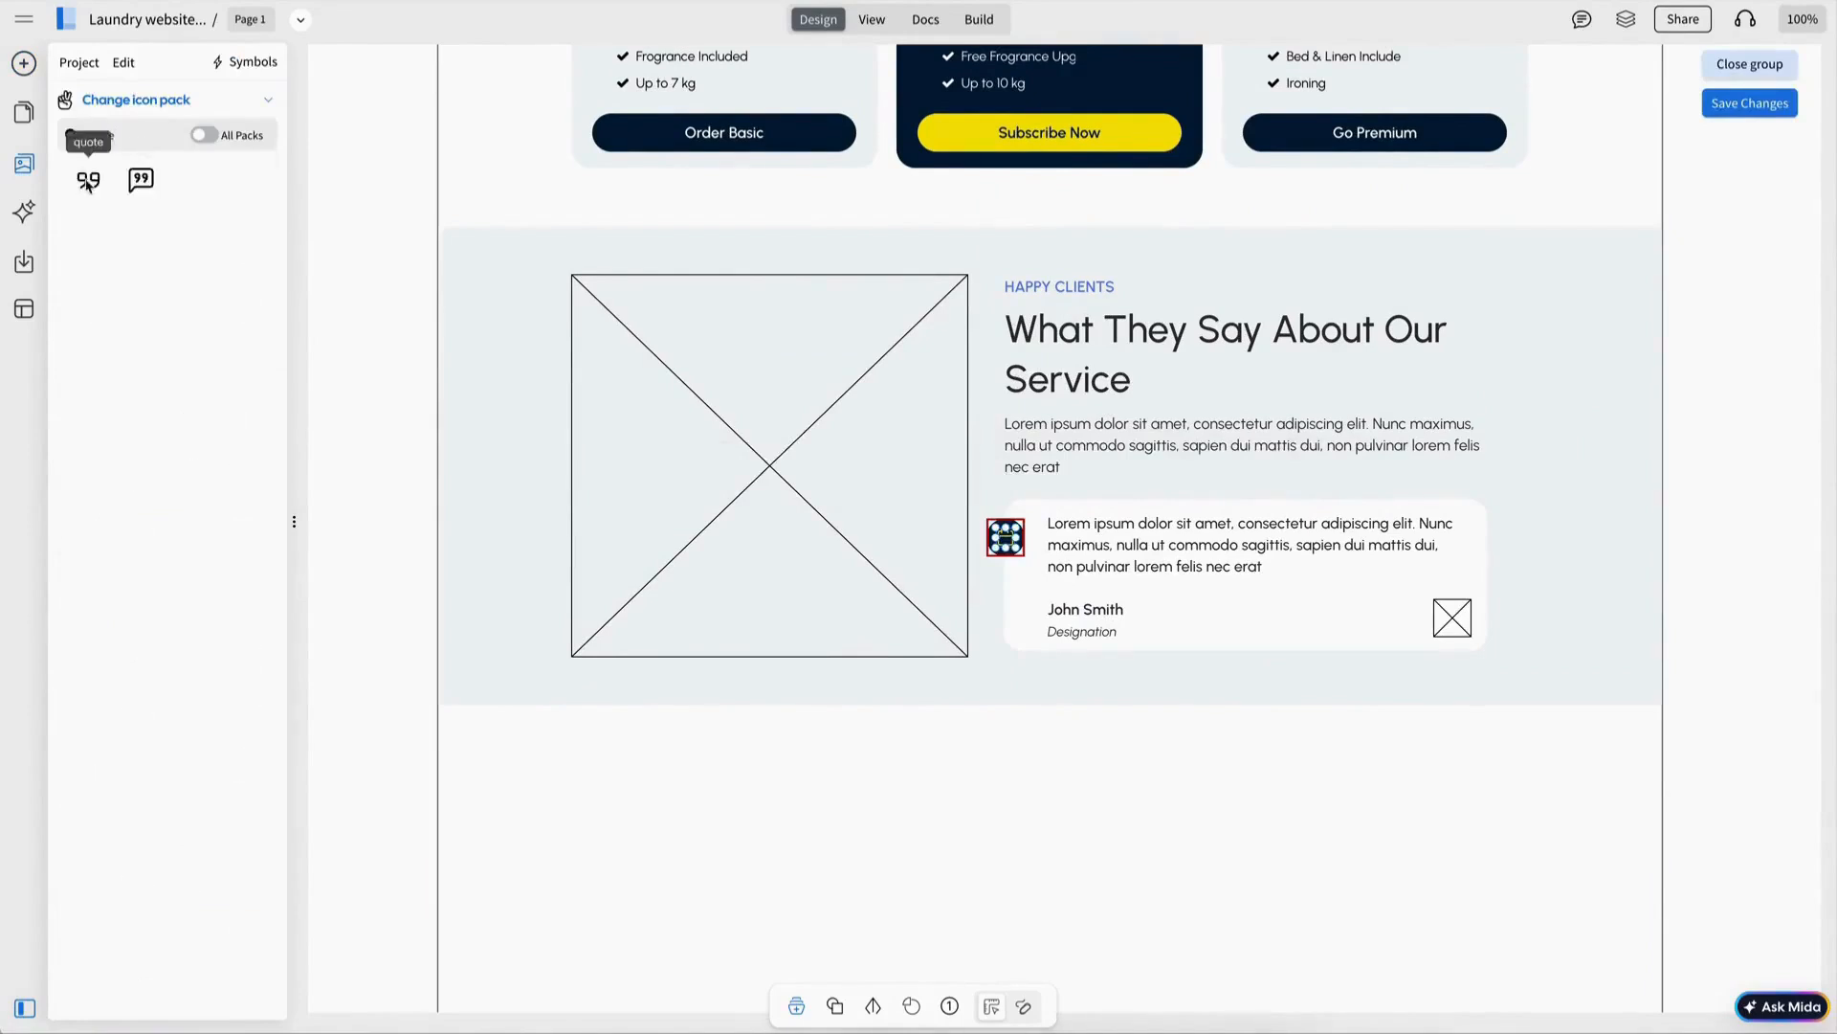
{"action": "left_click", "coordinate": [88, 180]}
{"action": "left_click", "coordinate": [1140, 628]}
{"action": "left_click", "coordinate": [1005, 540]}
{"action": "left_click", "coordinate": [400, 279]}
Set the LAUNDRY TIPS heading, narrow its description and relabel the button View All Tips.
{"action": "left_click_drag", "start_coordinate": [368, 197], "coordinate": [1710, 777]}
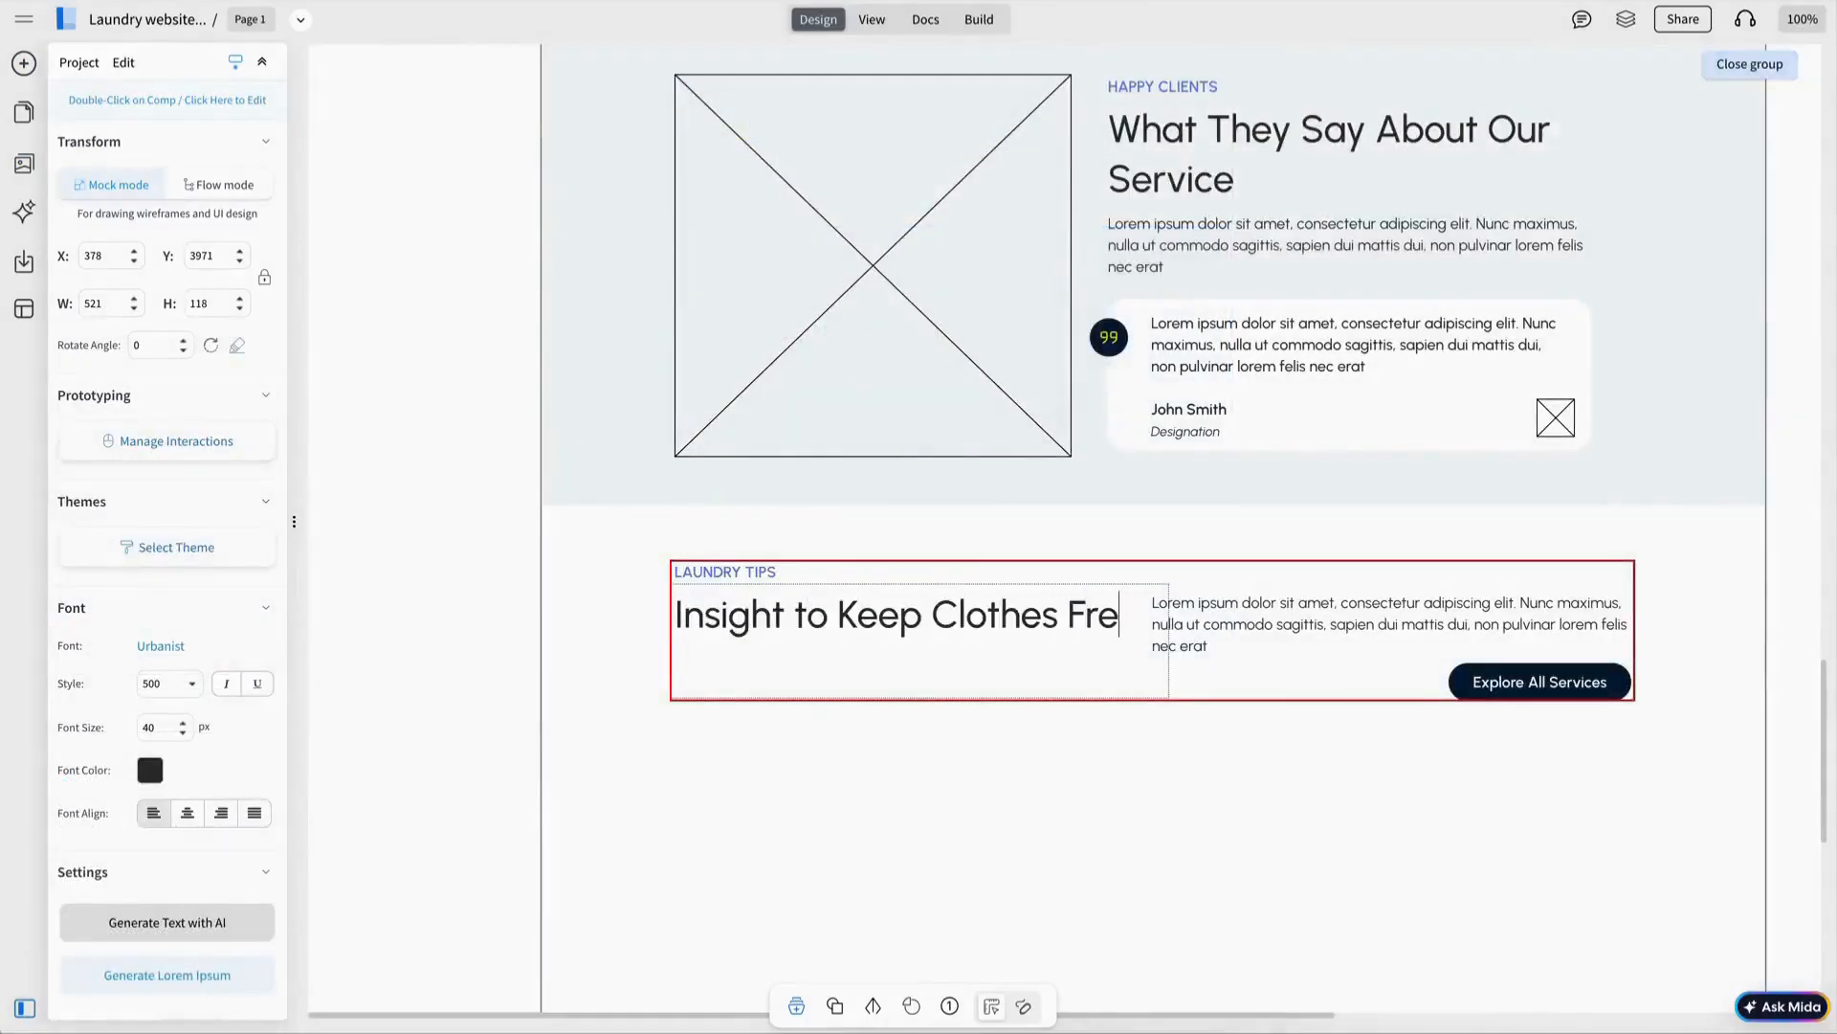
{"action": "key", "text": "Escape"}
{"action": "double_click", "coordinate": [1309, 624]}
{"action": "left_click_drag", "start_coordinate": [1148, 625], "coordinate": [1197, 626]}
{"action": "scroll", "coordinate": [1378, 641], "scroll_direction": "down", "scroll_amount": 1}
{"action": "double_click", "coordinate": [1559, 659]}
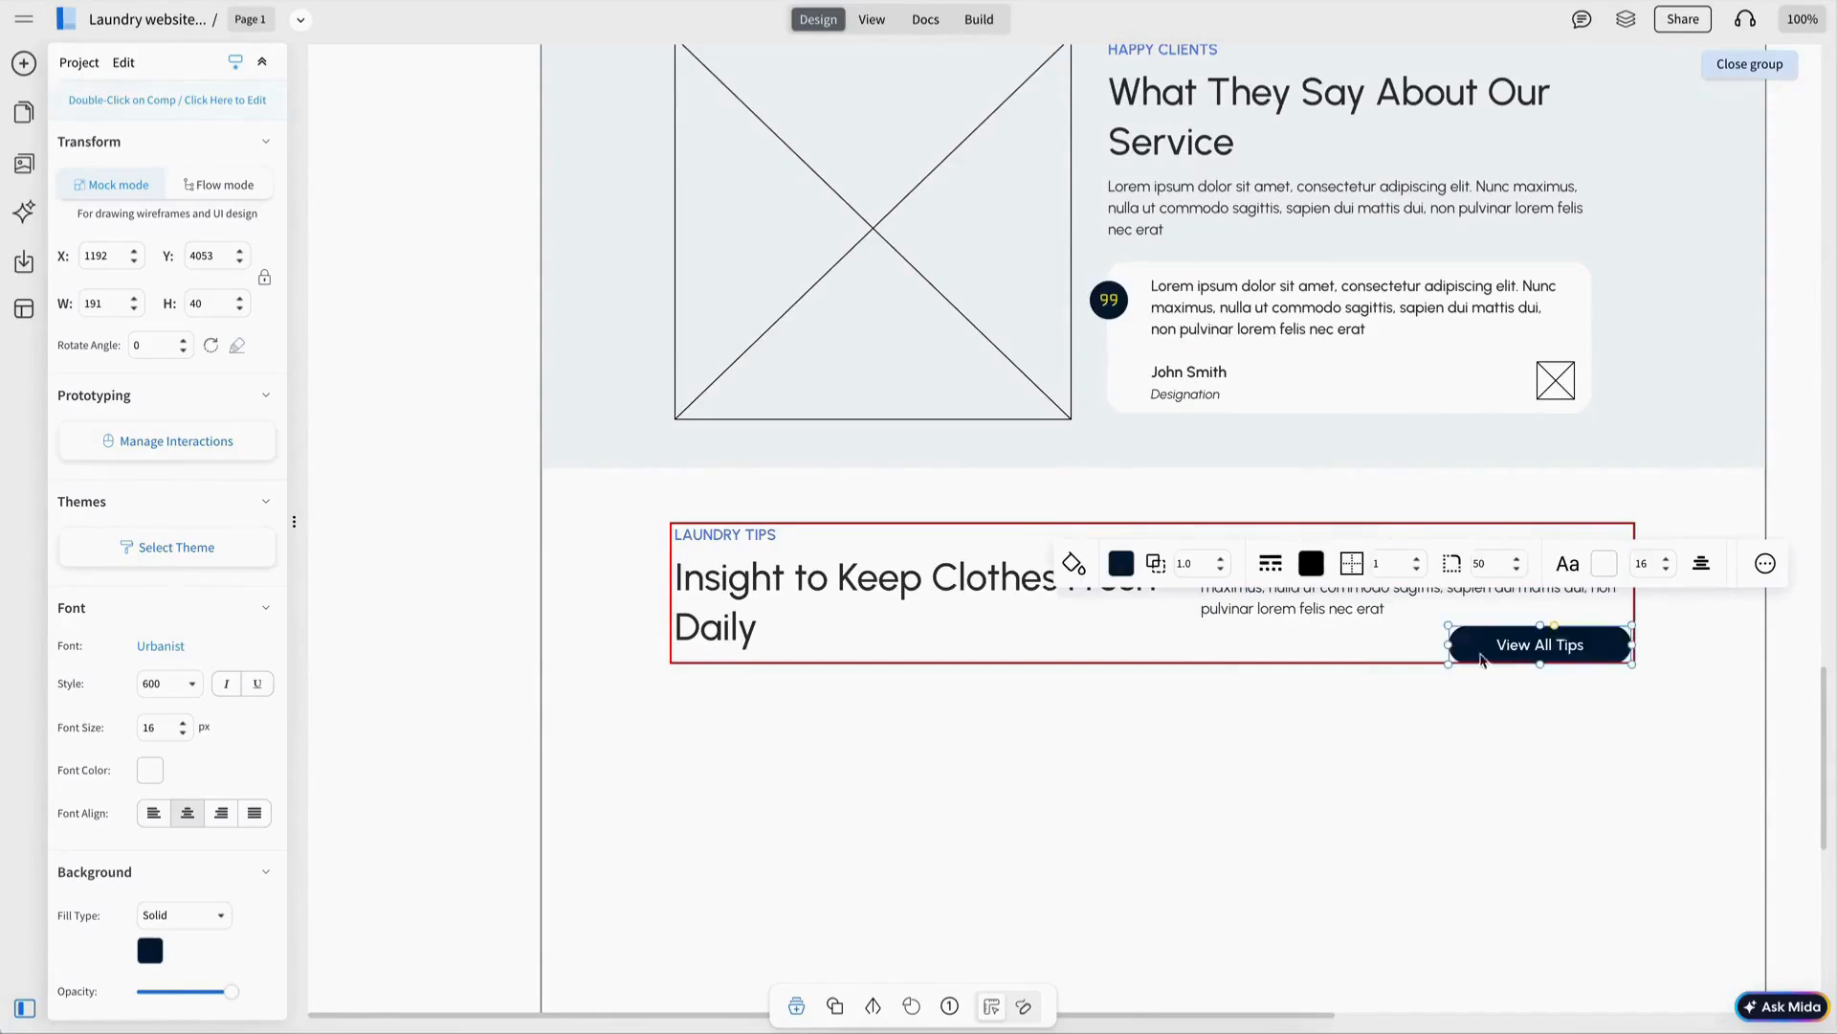
{"action": "left_click_drag", "start_coordinate": [1449, 646], "coordinate": [1455, 650]}
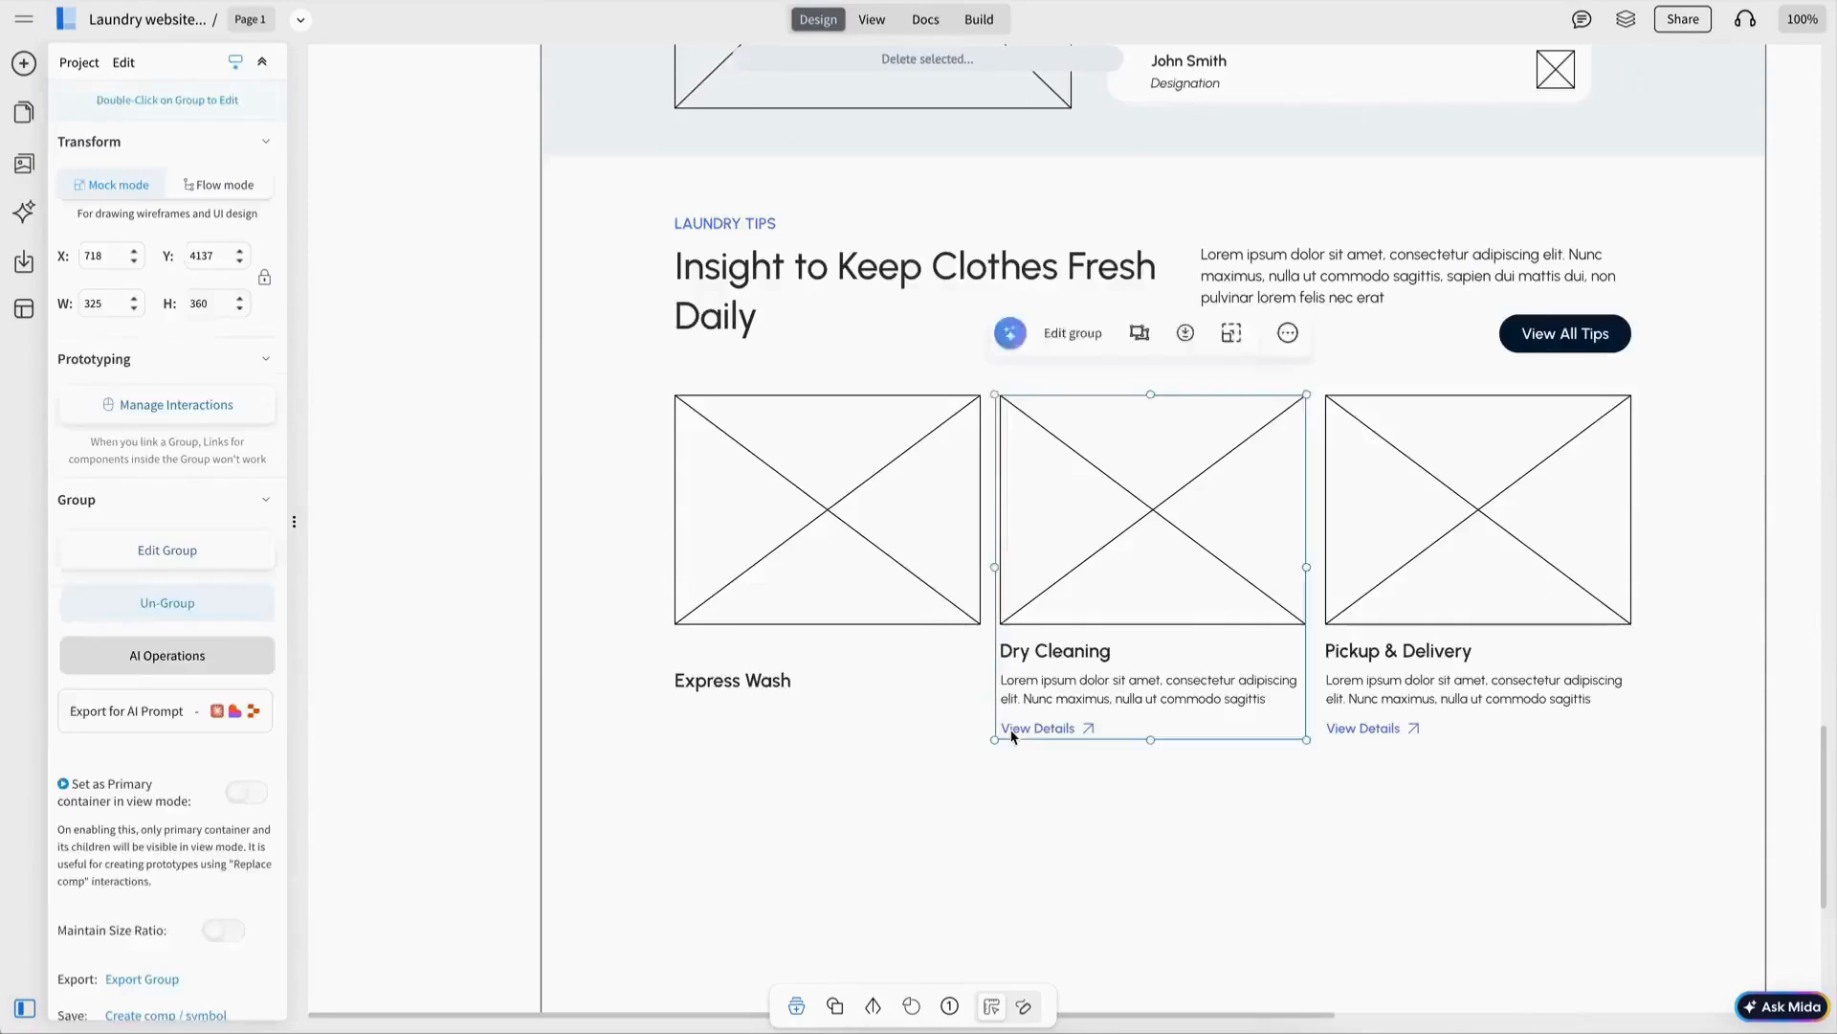
Duplicate View Details above the first card as an Apr 27, 2026 date label.
{"action": "double_click", "coordinate": [1015, 735]}
{"action": "key", "text": "ctrl+d"}
{"action": "left_click_drag", "start_coordinate": [1030, 741], "coordinate": [696, 652]}
{"action": "double_click", "coordinate": [713, 650]}
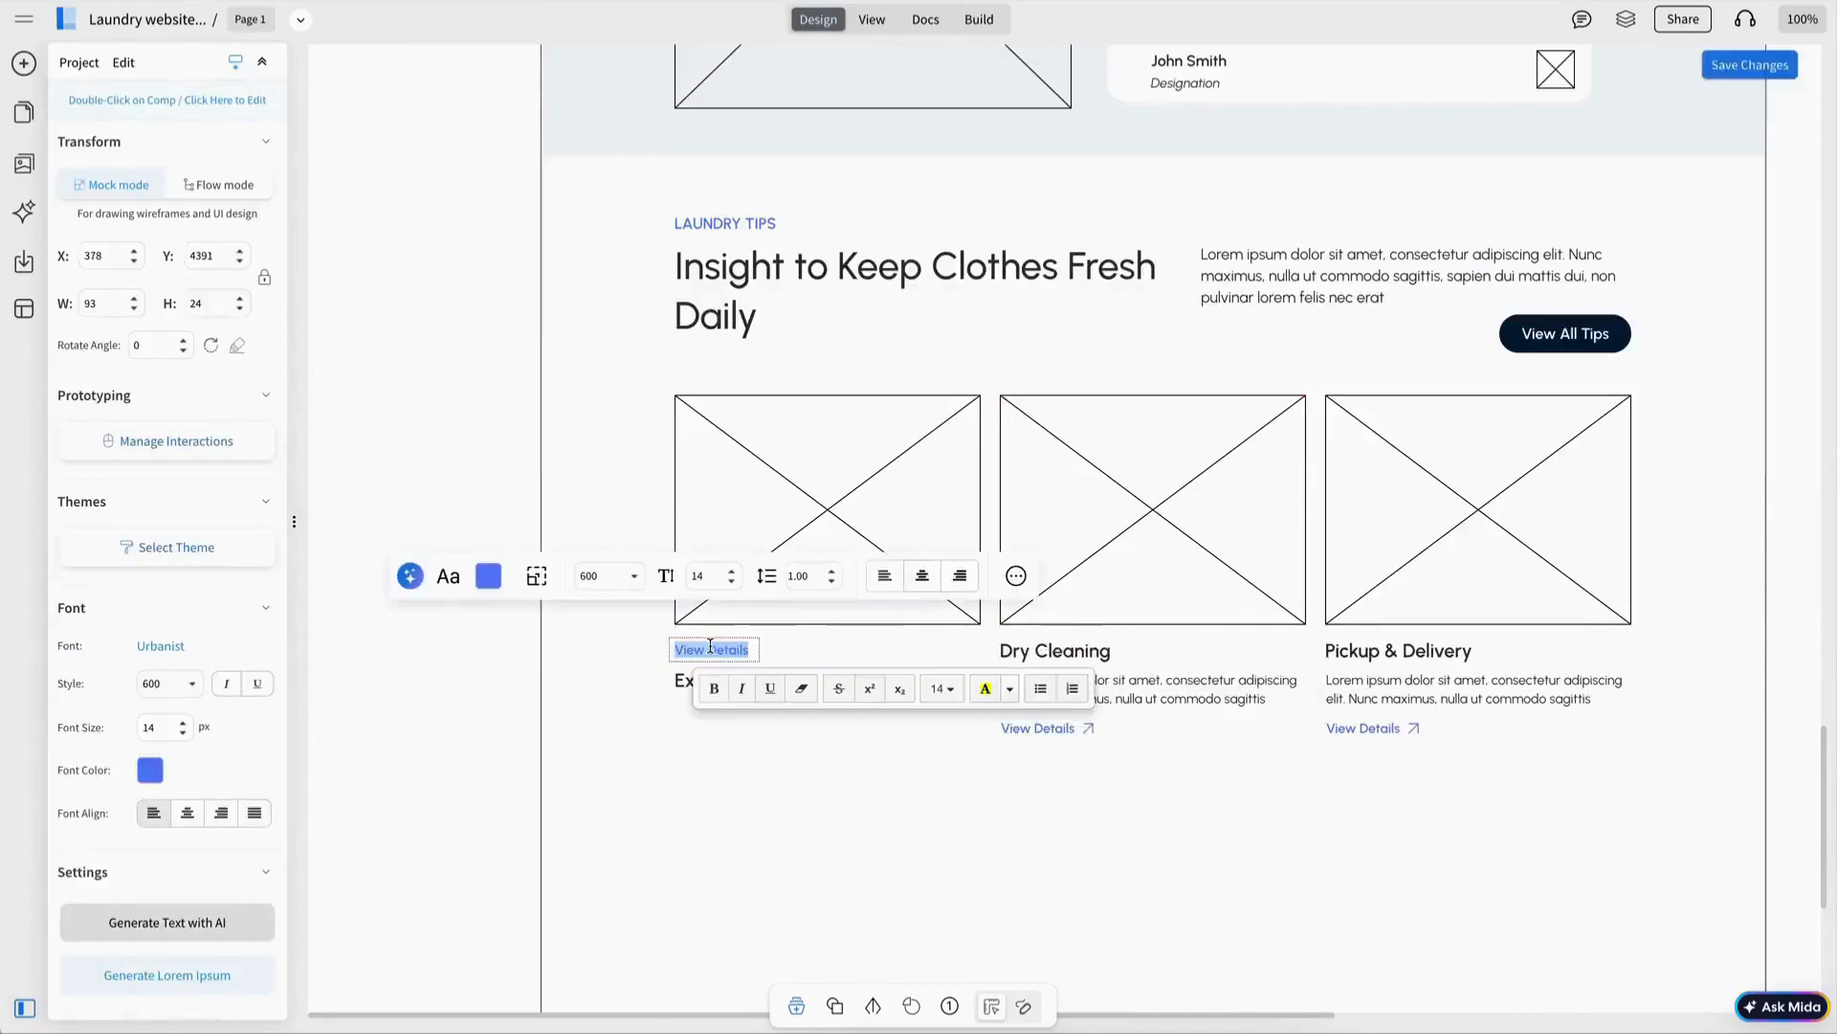
{"action": "type", "text": "Apr 27, 2026"}
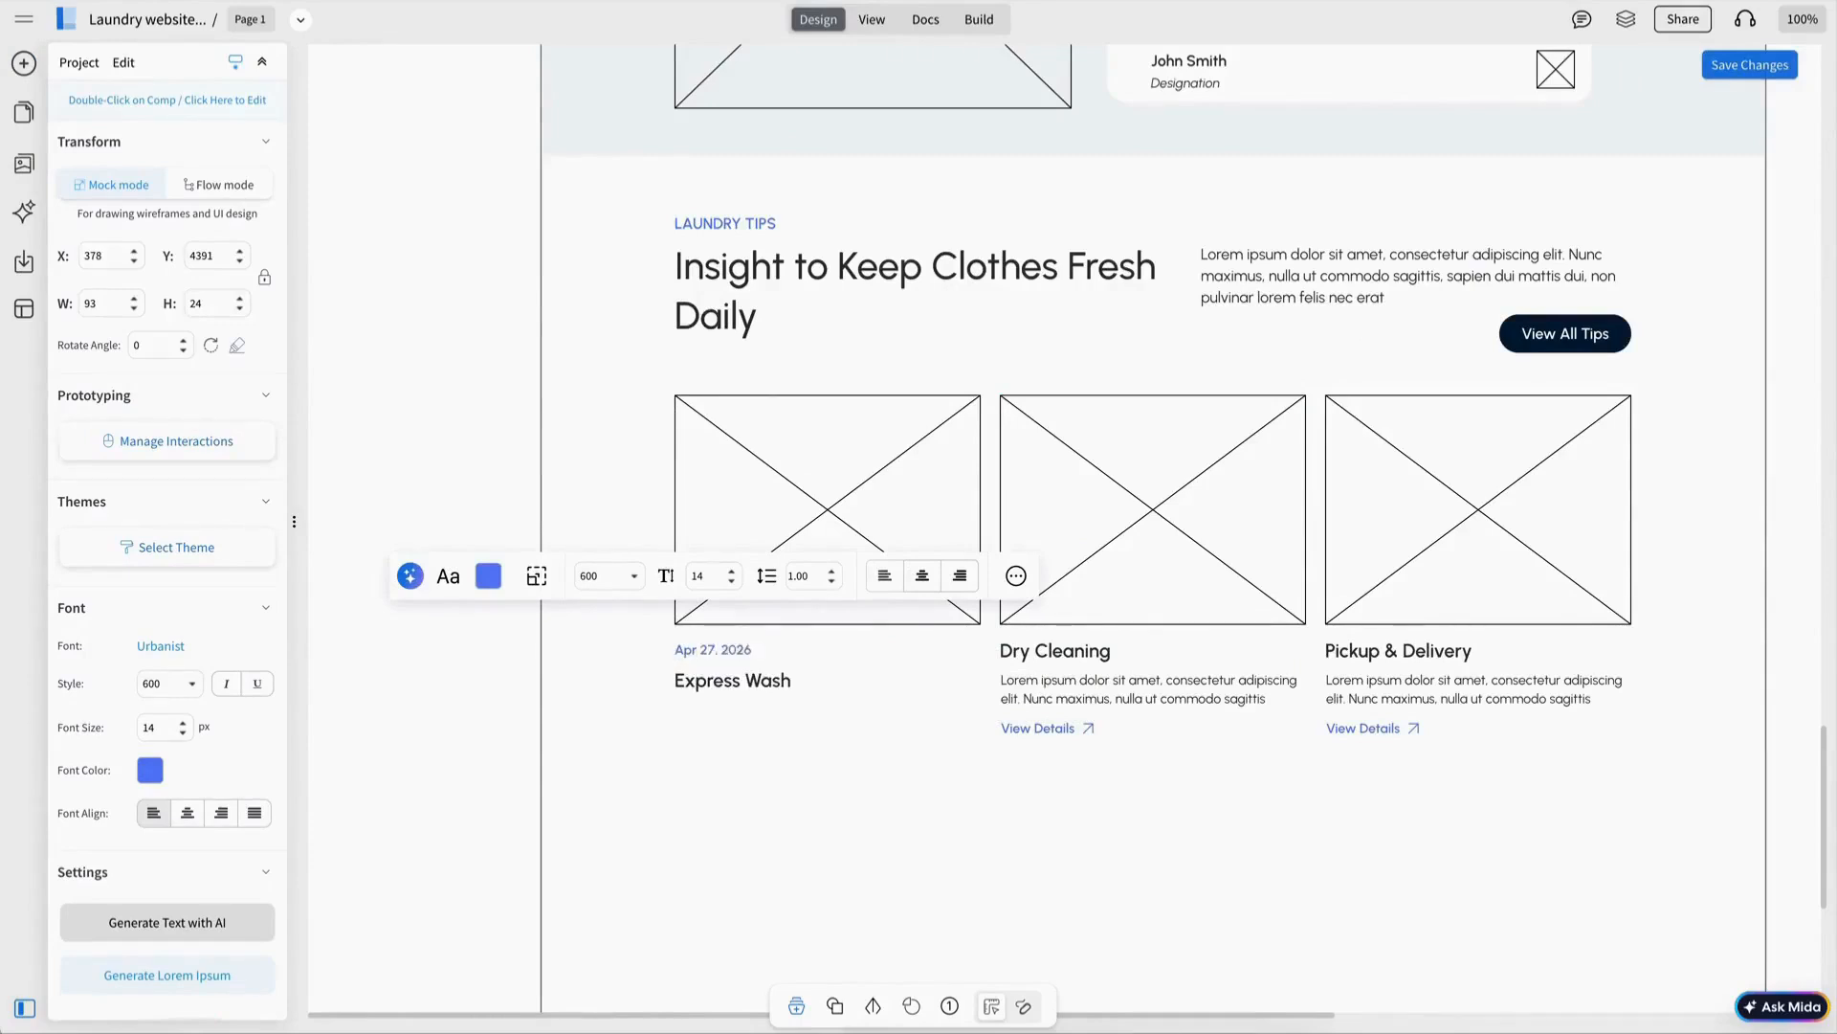
Retitle the first card 'How to Wash White Clothes Without Damage'.
{"action": "double_click", "coordinate": [710, 684]}
{"action": "type", "text": "How to Wash White Clothes Without Damage"}
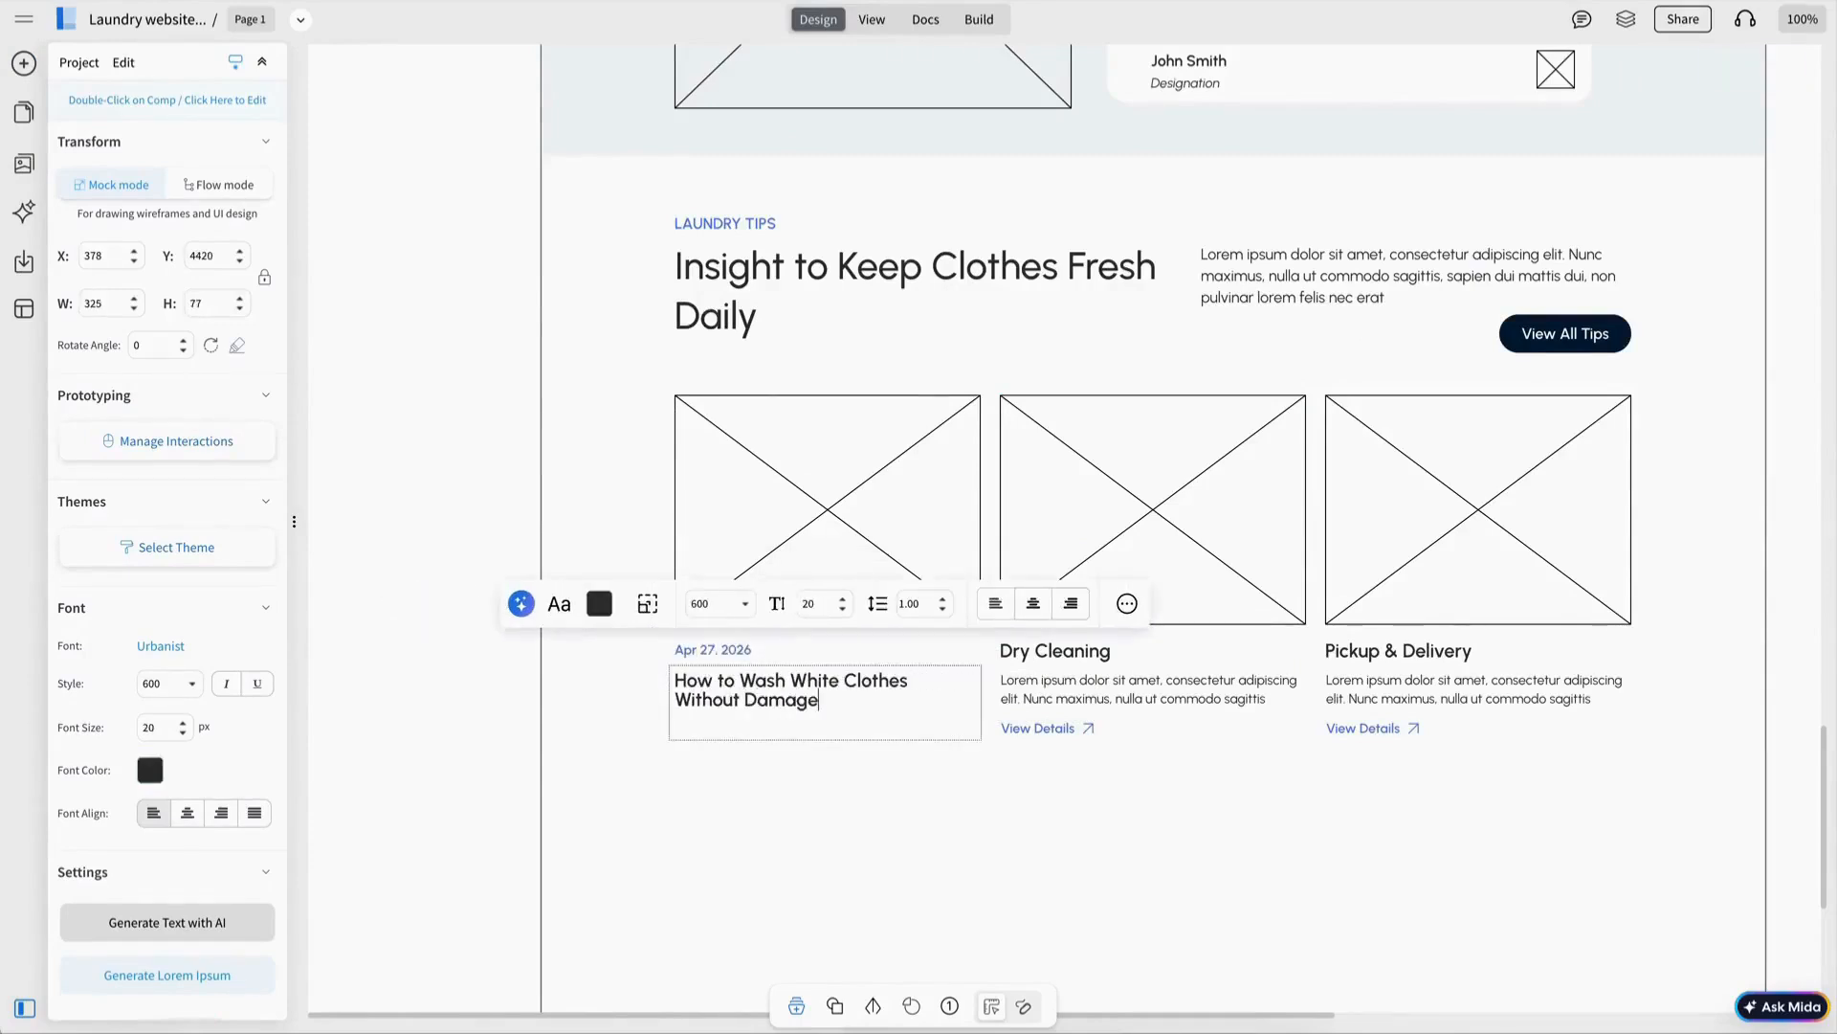
{"action": "left_click", "coordinate": [829, 746]}
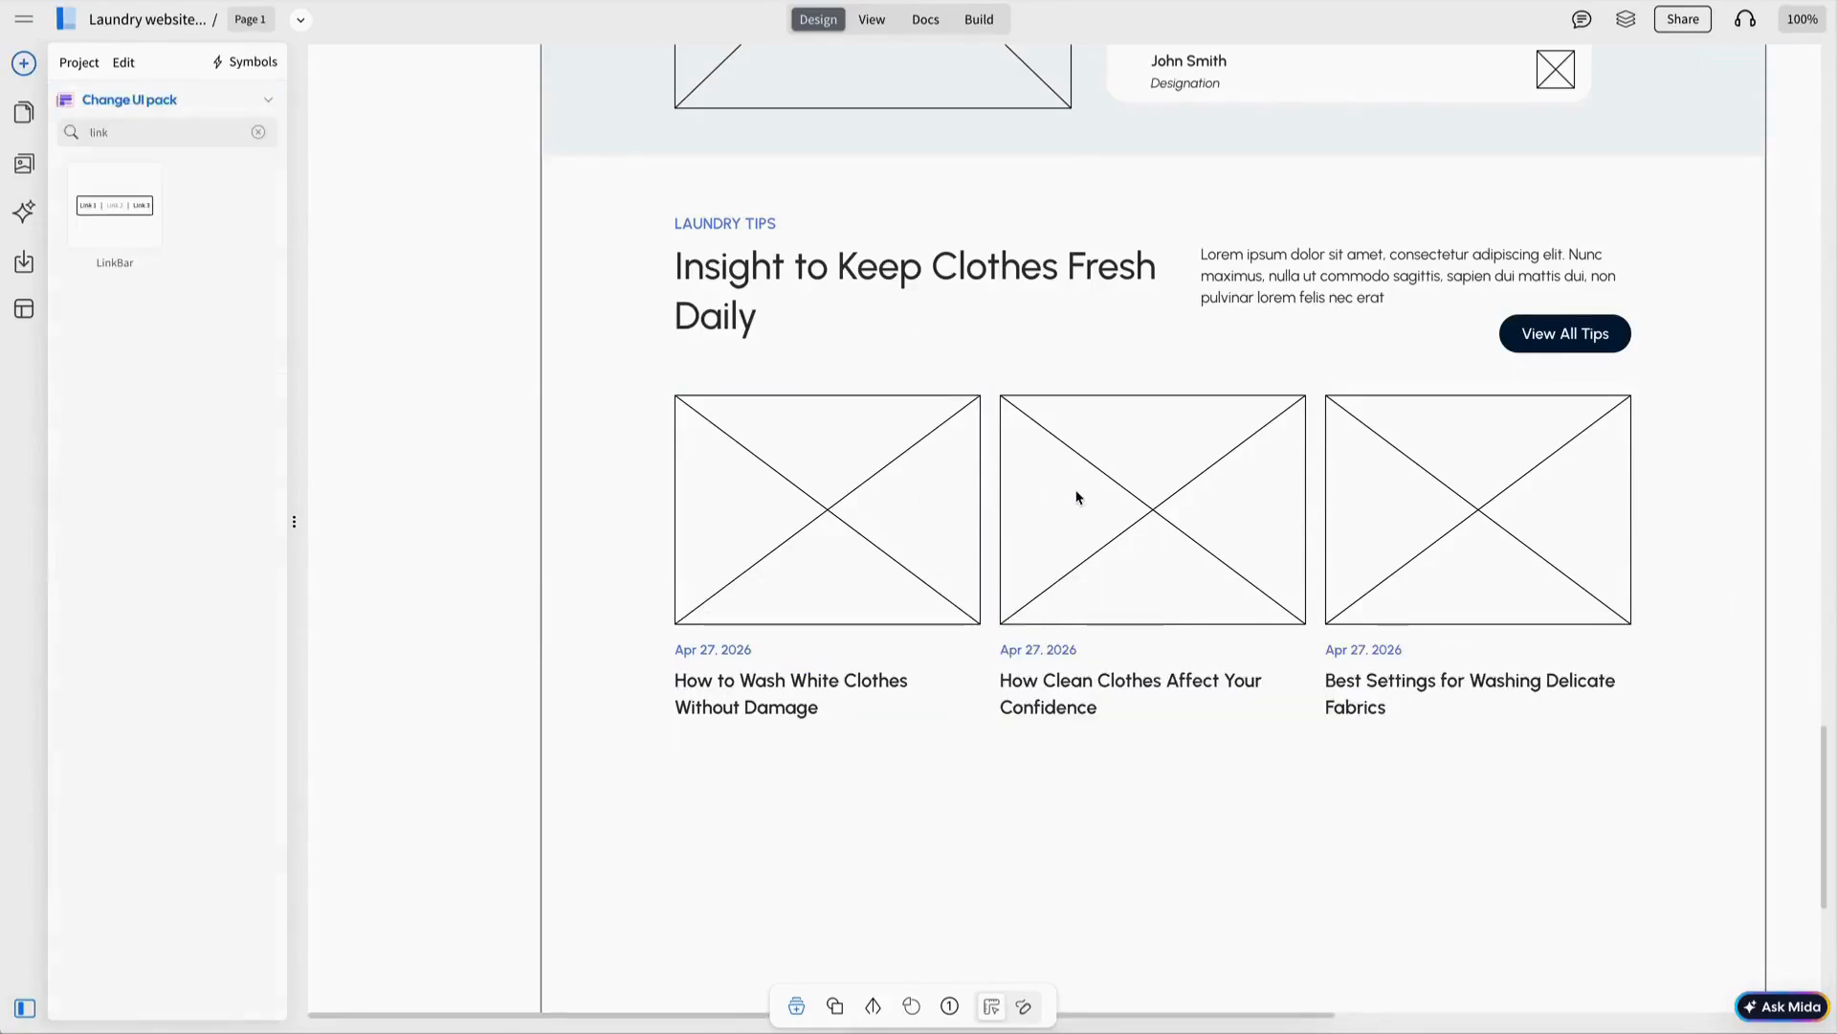
{"action": "scroll", "coordinate": [1076, 497], "scroll_direction": "down", "scroll_amount": 3}
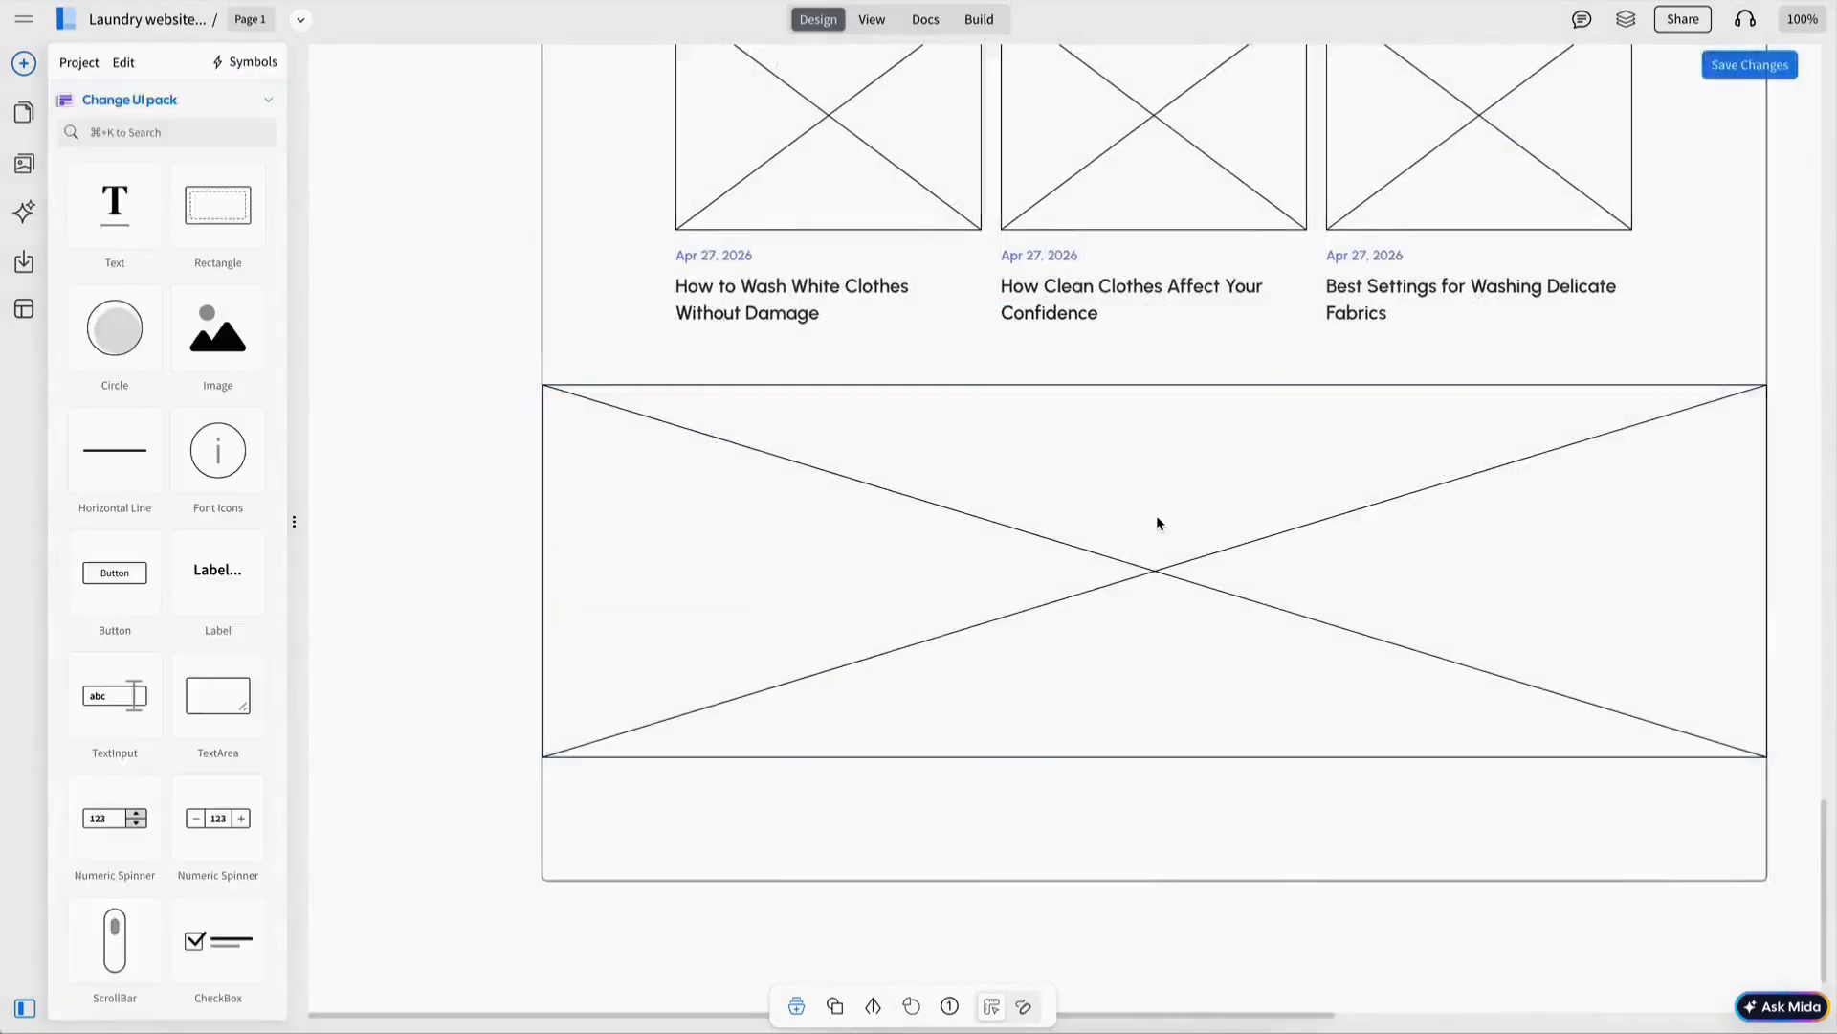
Position the paragraph under the banner heading and label the yellow button Schedule Pickup.
{"action": "left_click", "coordinate": [1157, 522]}
{"action": "left_click", "coordinate": [563, 292]}
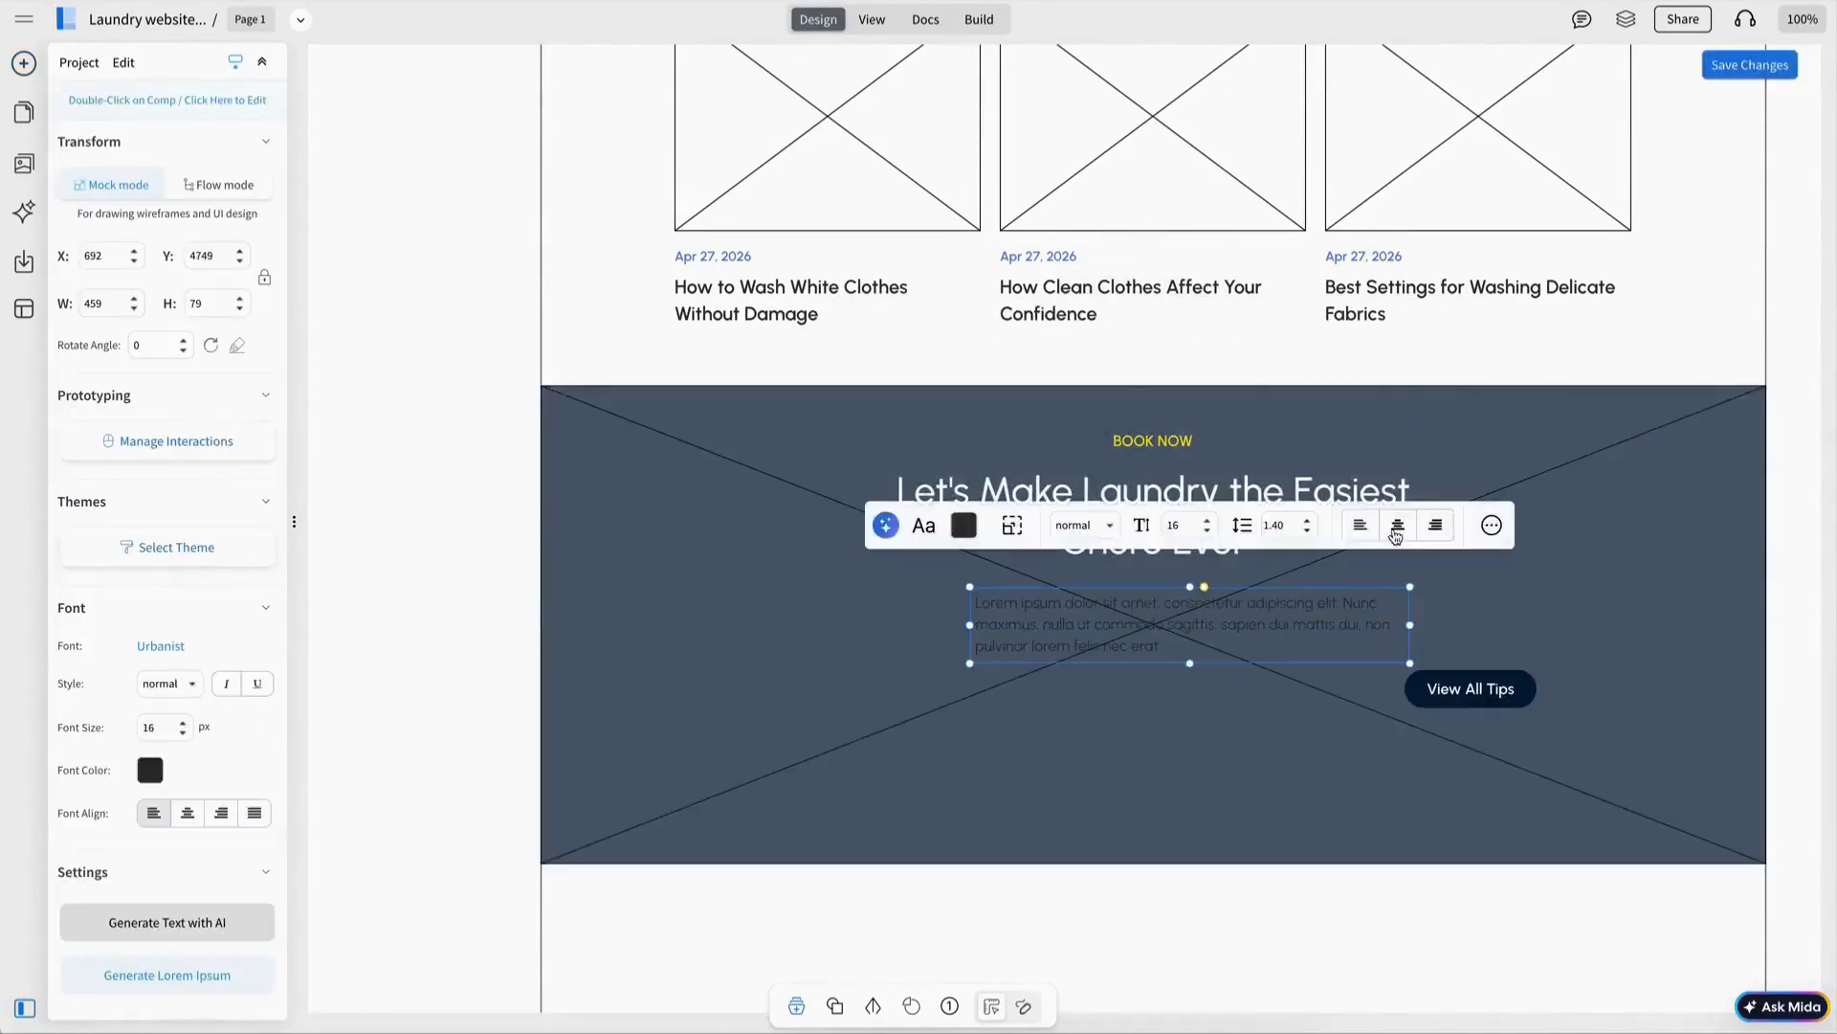
{"action": "left_click_drag", "start_coordinate": [1091, 626], "coordinate": [1098, 635]}
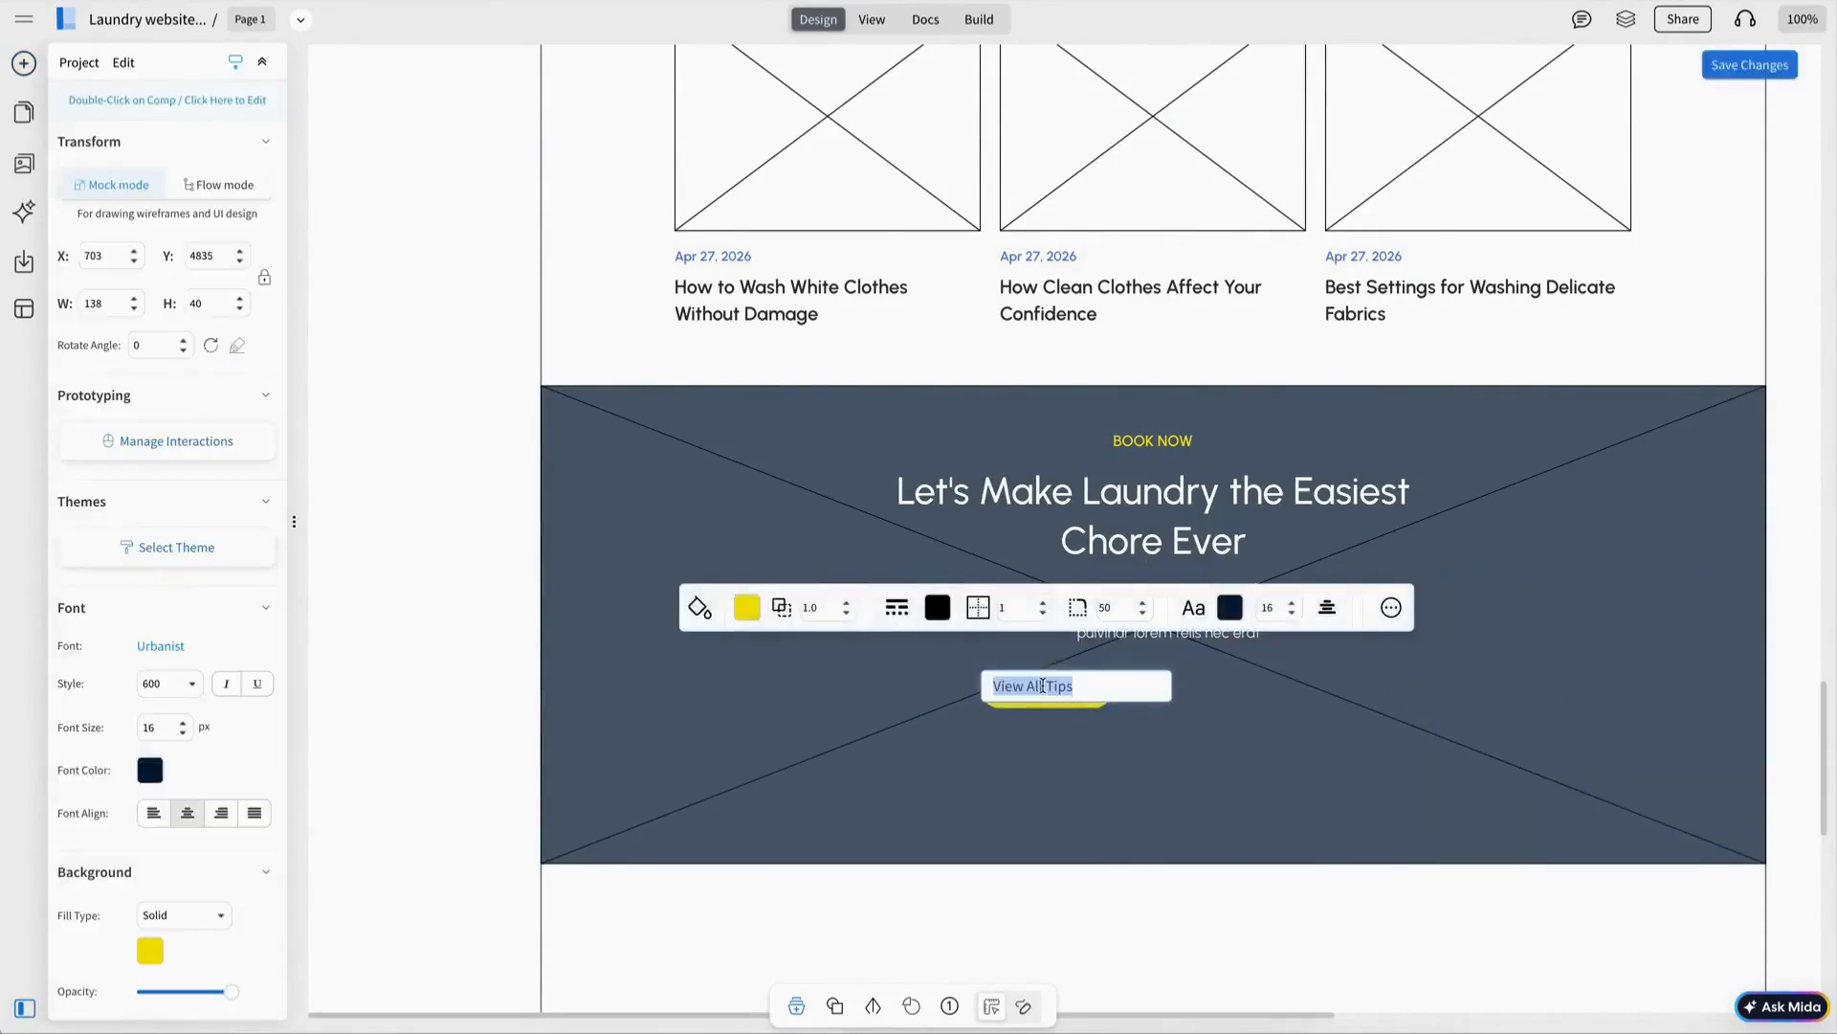
{"action": "type", "text": "She"}
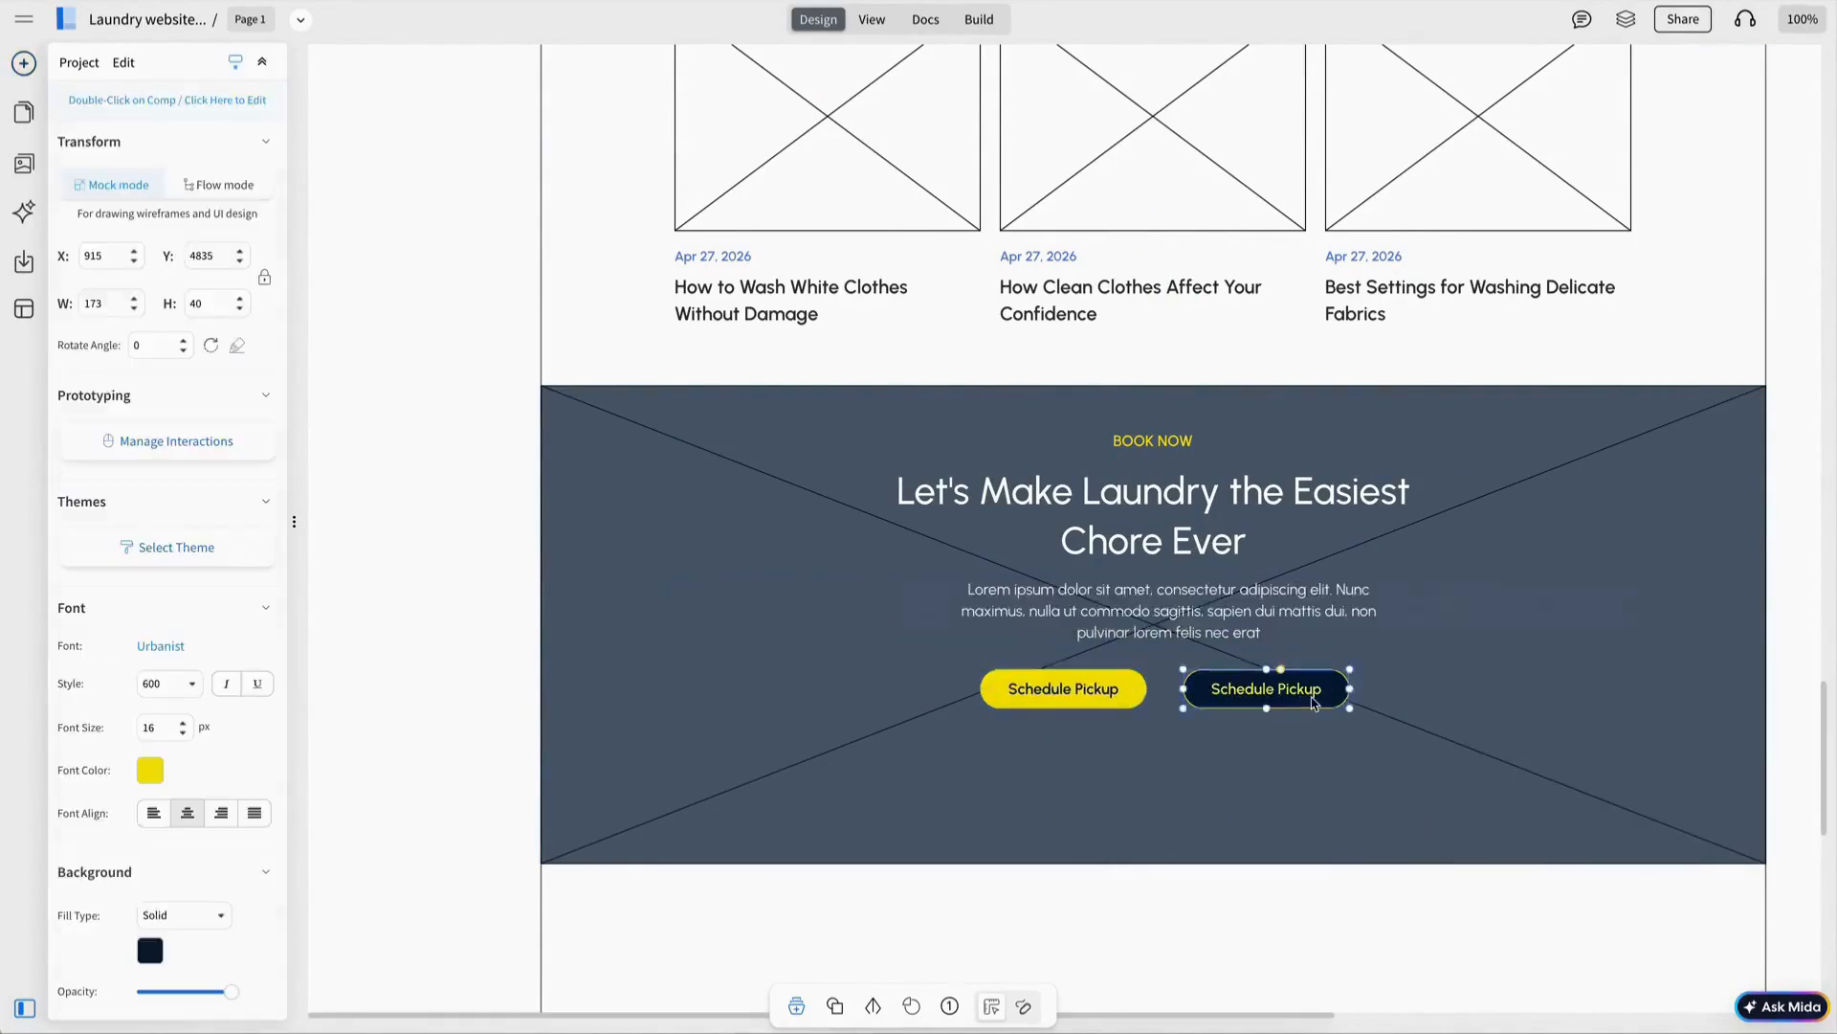
Relabel the duplicated button Browse Services.
{"action": "double_click", "coordinate": [1312, 692]}
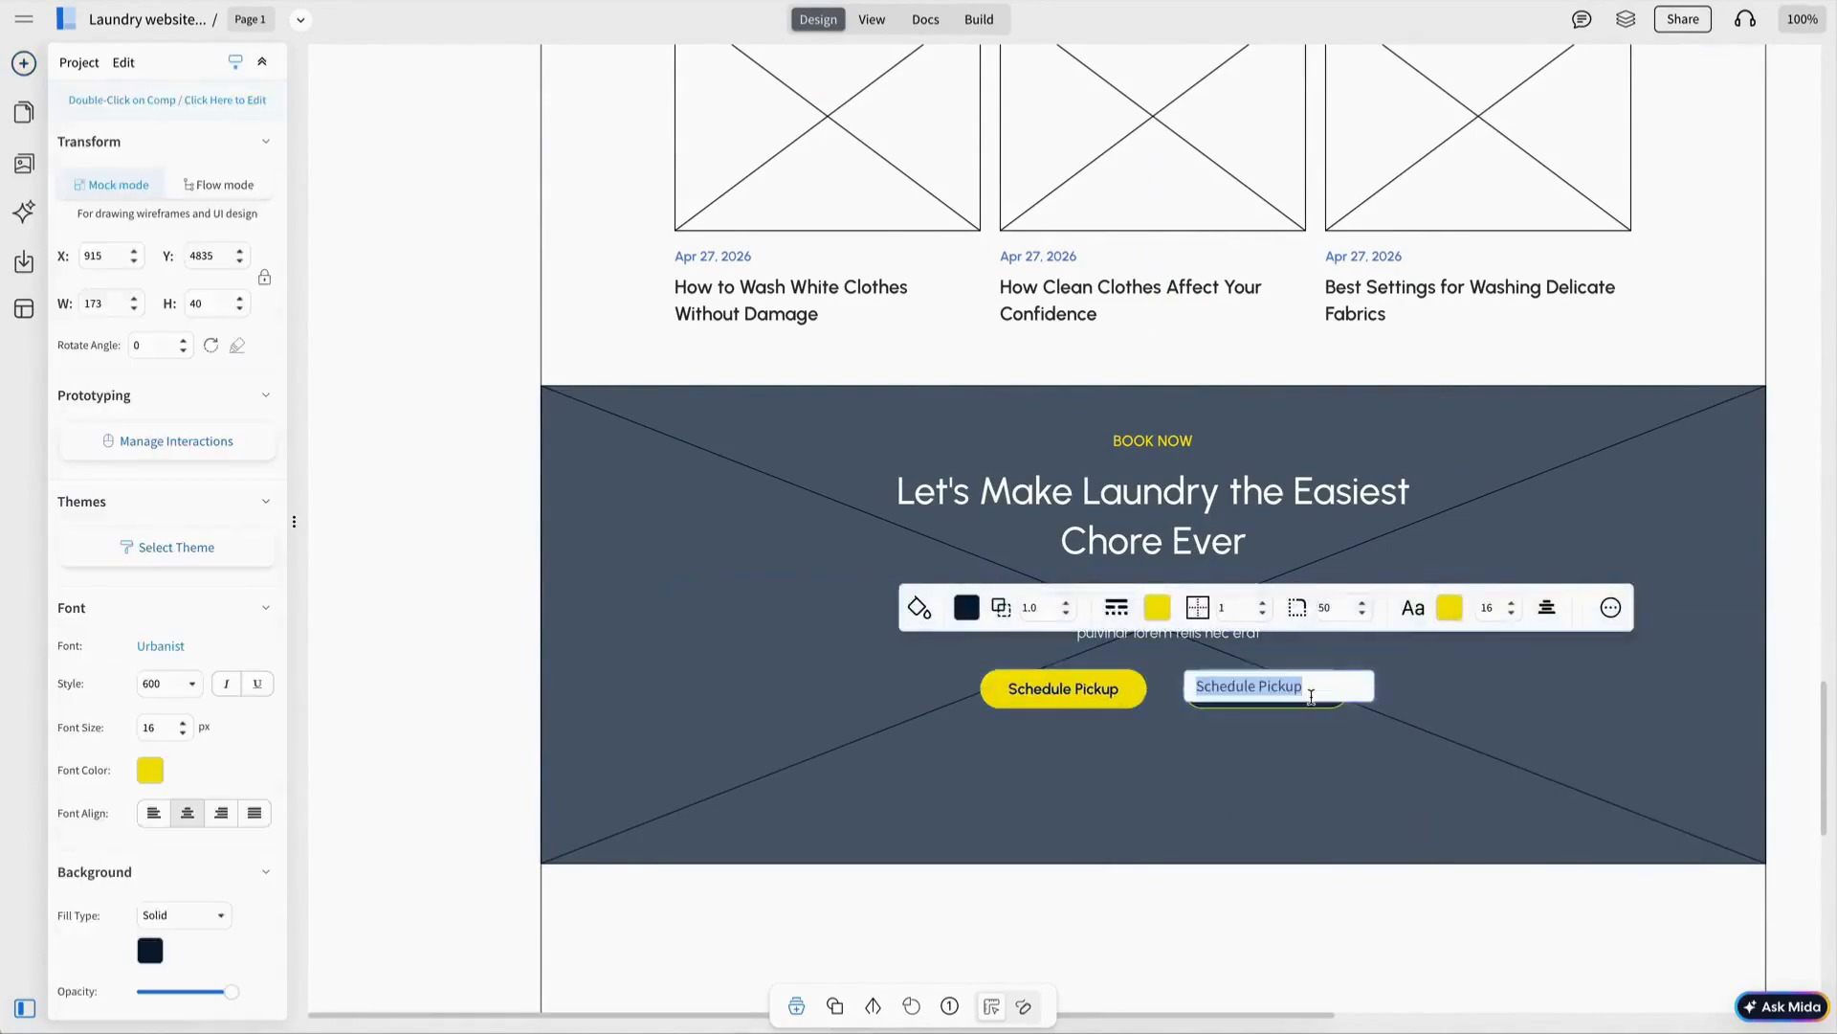
{"action": "type", "text": "Browse Services"}
{"action": "key", "text": "Escape"}
{"action": "key", "text": "Escape"}
Place a check icon under the banner buttons with the Fast Pickup text beside it.
{"action": "mouse_move", "coordinate": [24, 163]}
{"action": "left_click", "coordinate": [136, 199]}
{"action": "double_click", "coordinate": [158, 140]}
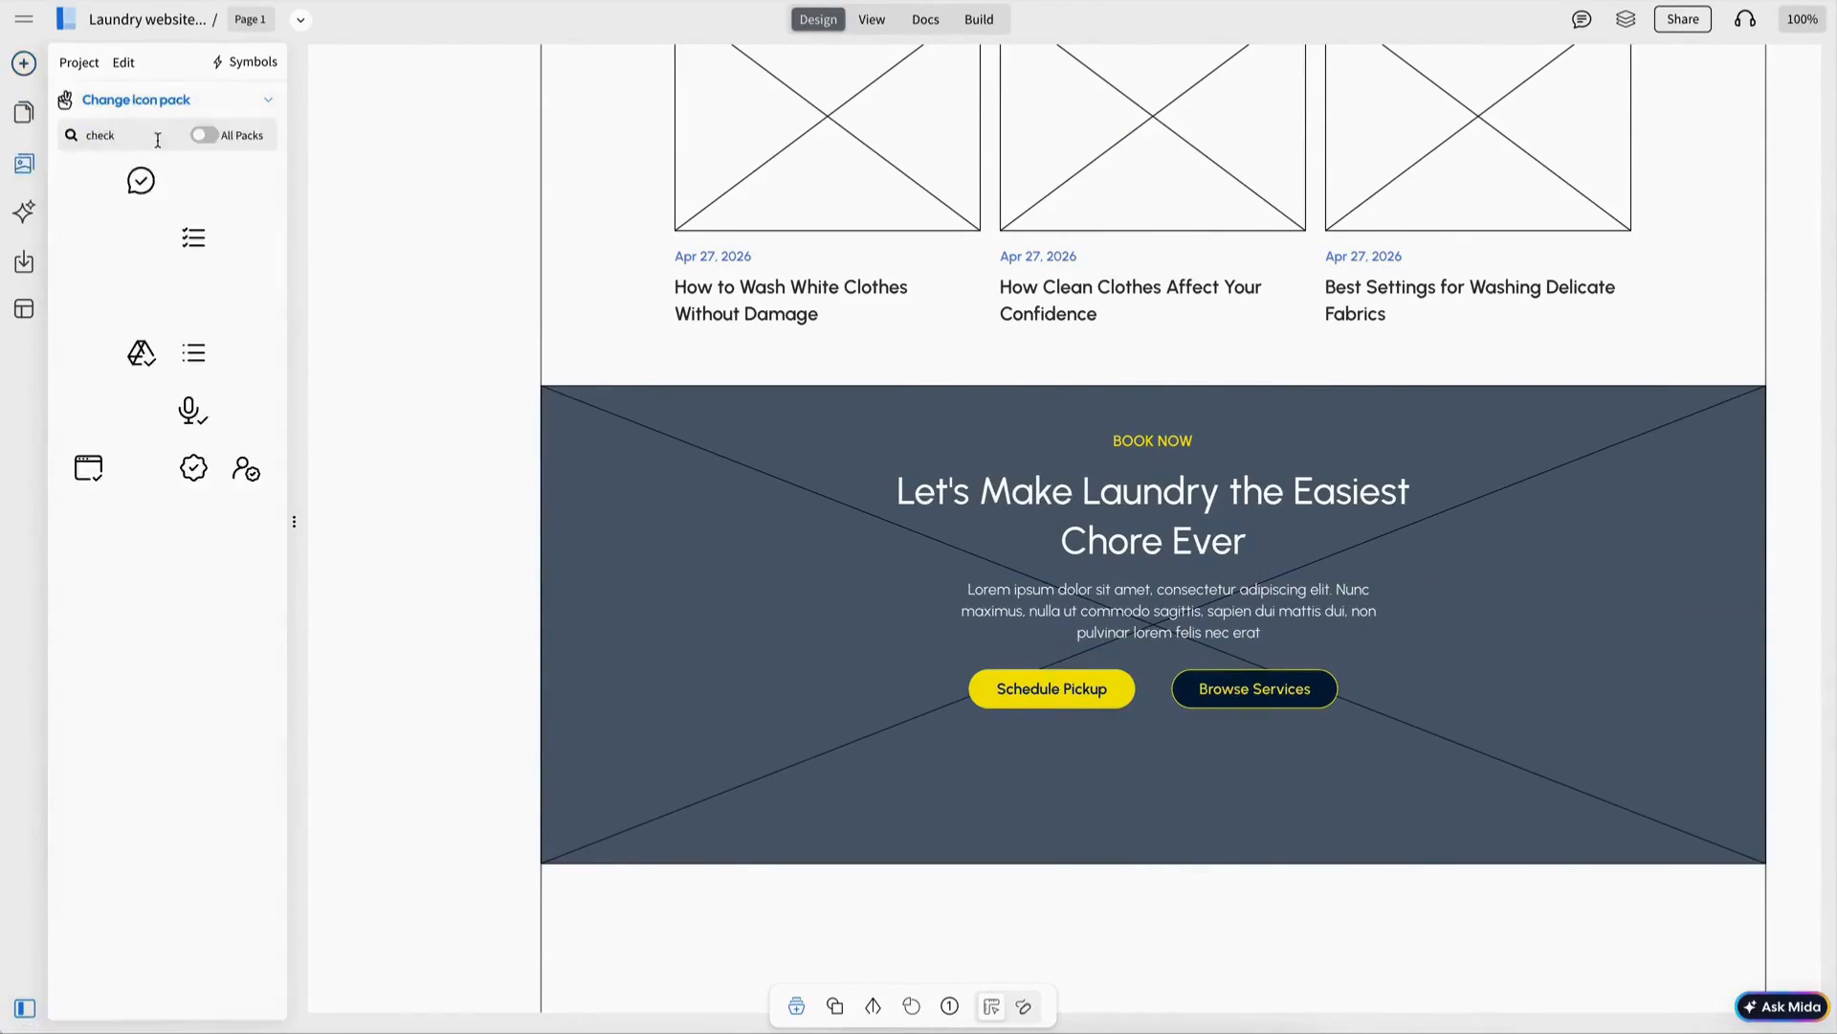
{"action": "left_click_drag", "start_coordinate": [142, 180], "coordinate": [851, 772]}
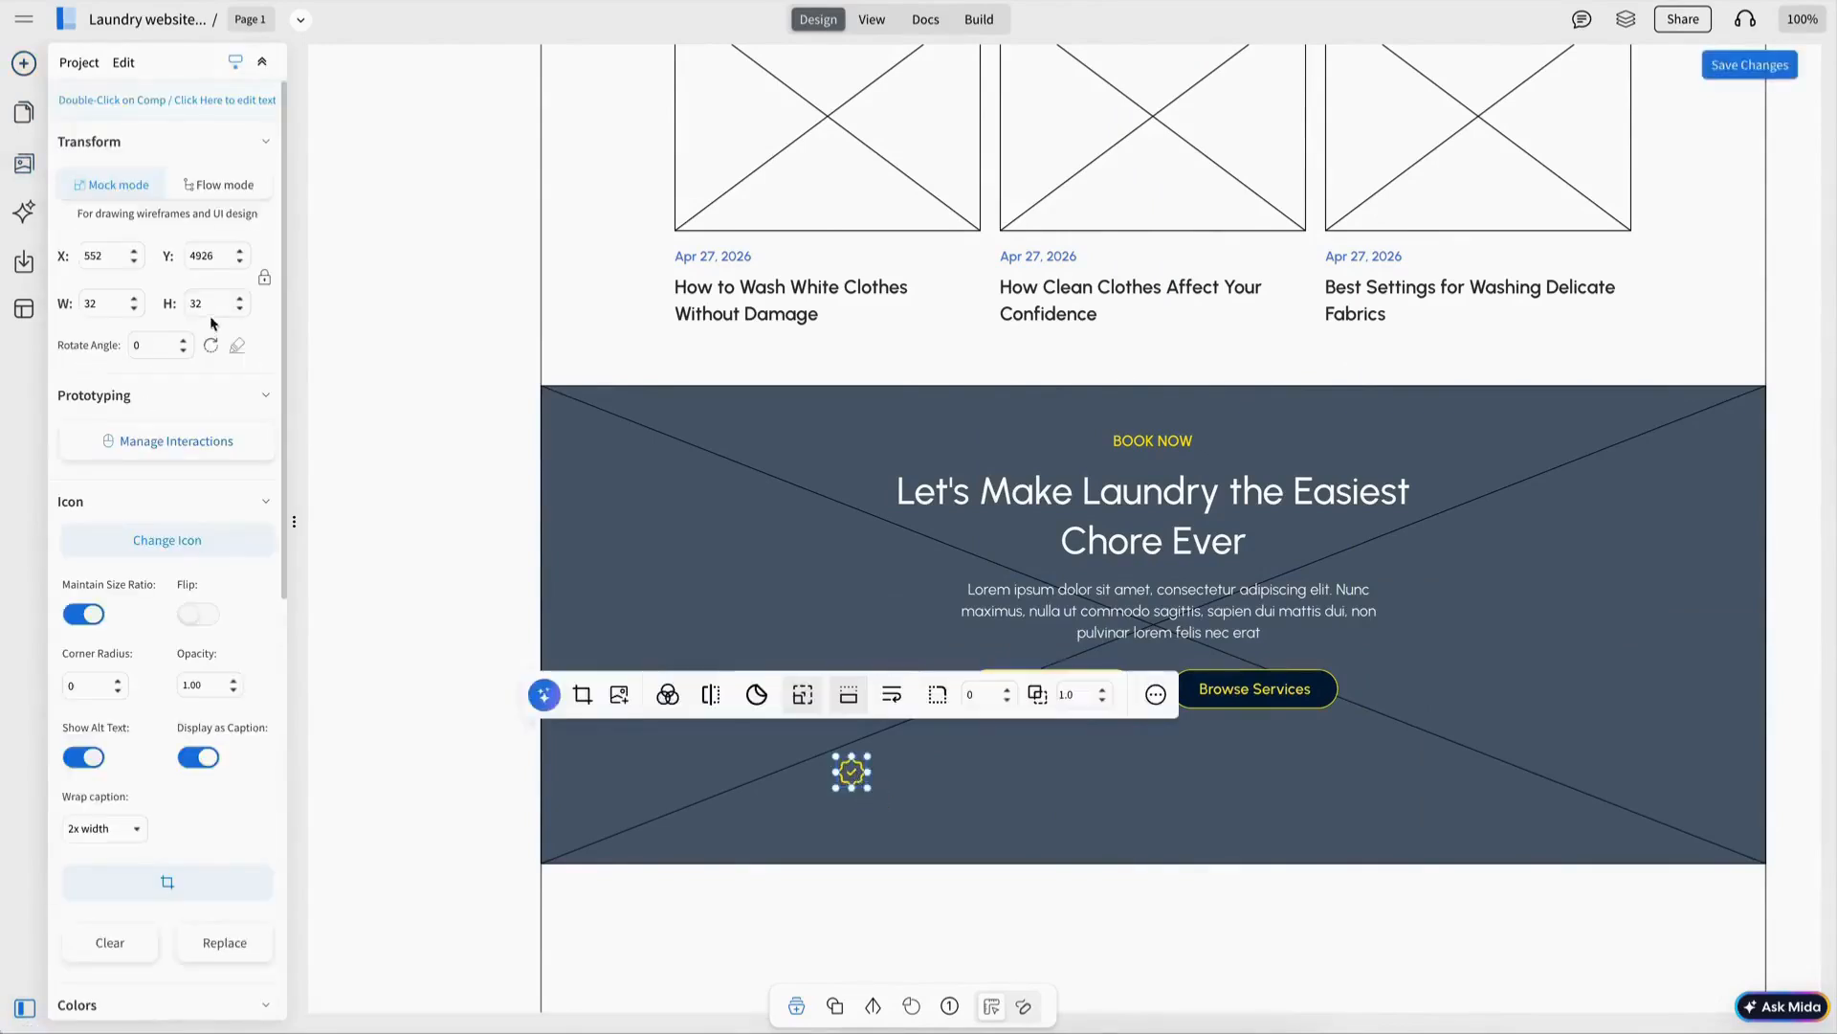
{"action": "key", "text": "Escape"}
{"action": "left_click_drag", "start_coordinate": [934, 772], "coordinate": [924, 769]}
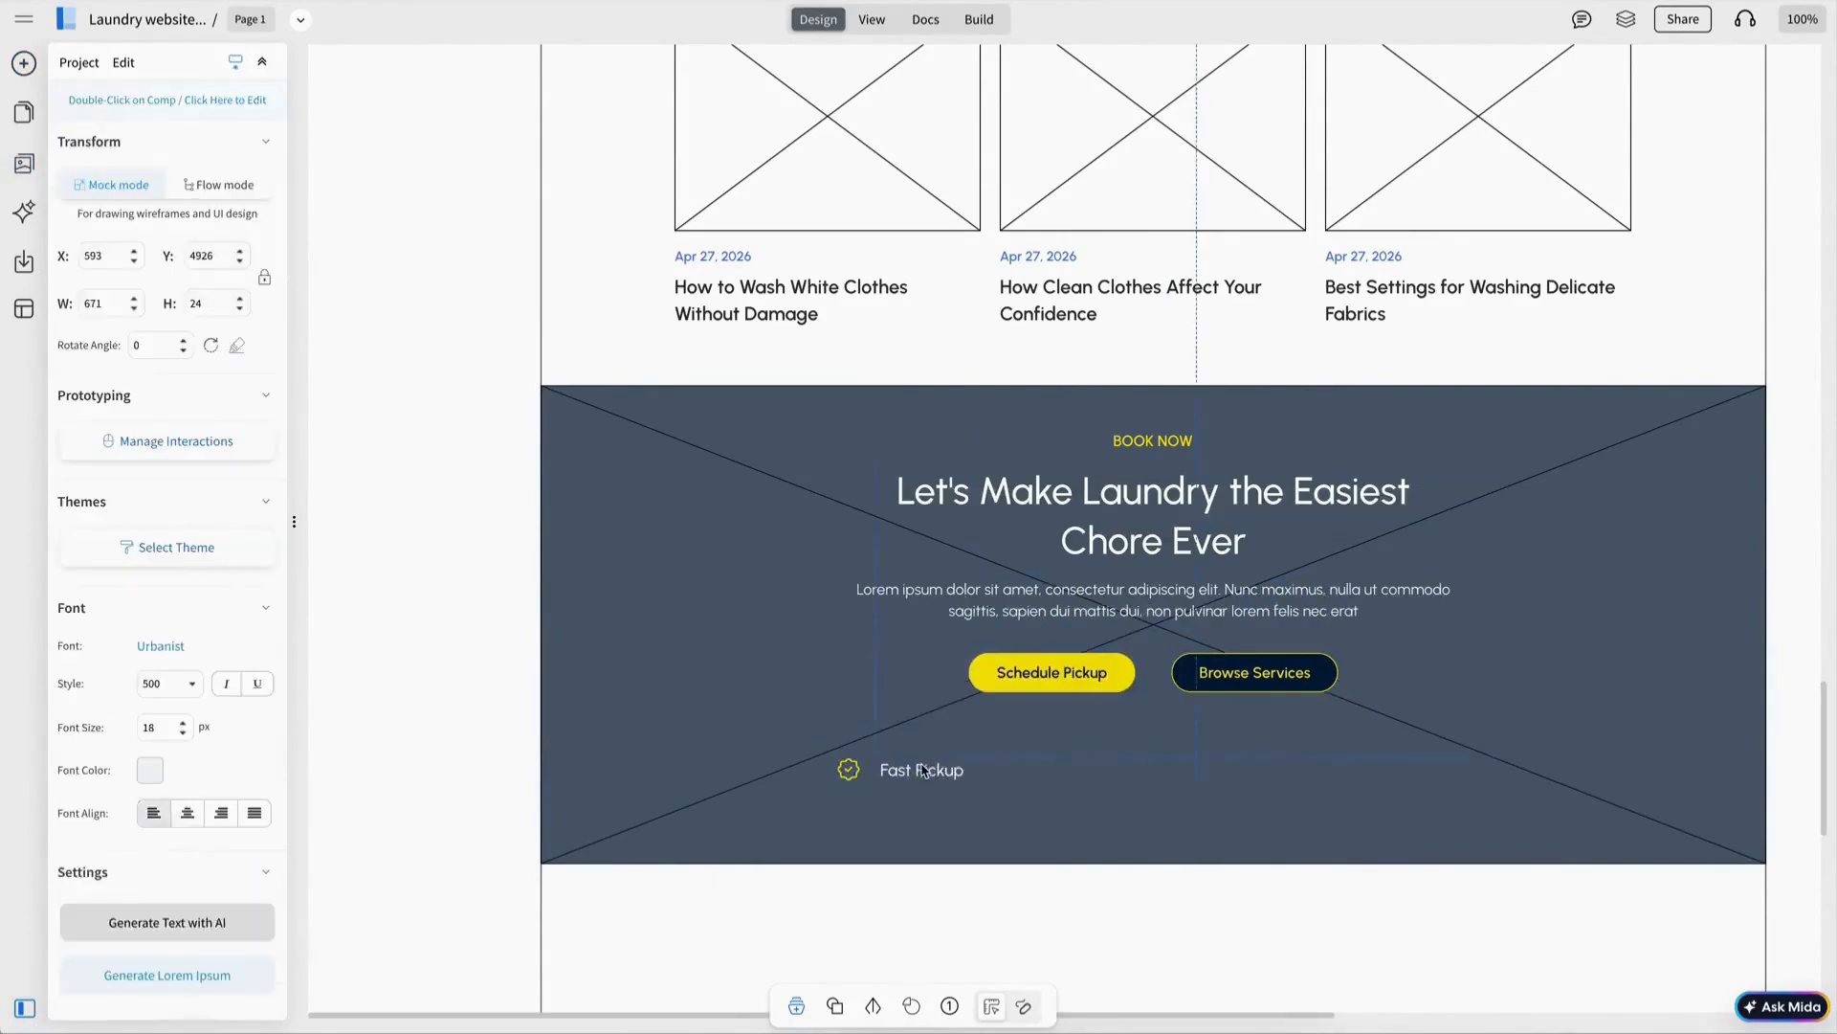
Colour the check icon blue and narrow the Fast Pickup text box to its label.
{"action": "left_click", "coordinate": [851, 769]}
{"action": "left_click", "coordinate": [665, 691]}
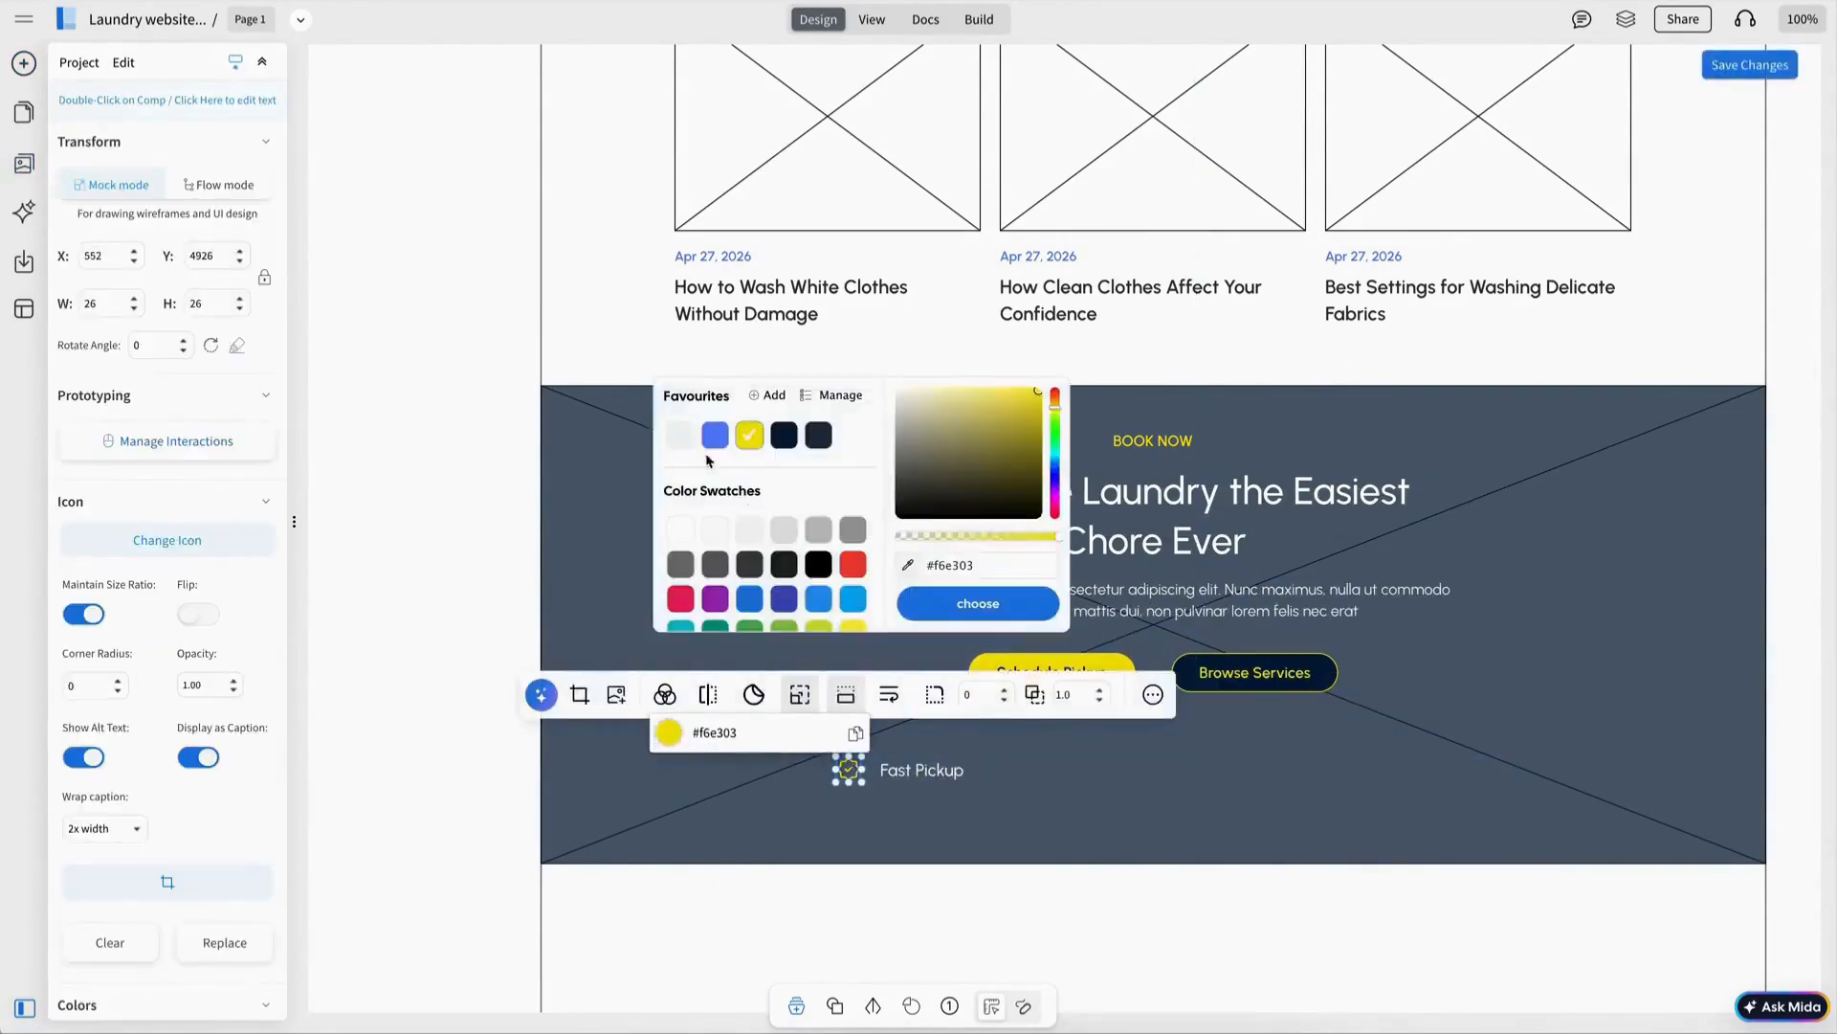
{"action": "left_click", "coordinate": [715, 431]}
{"action": "left_click", "coordinate": [914, 780]}
{"action": "left_click_drag", "start_coordinate": [1520, 769], "coordinate": [1014, 767]}
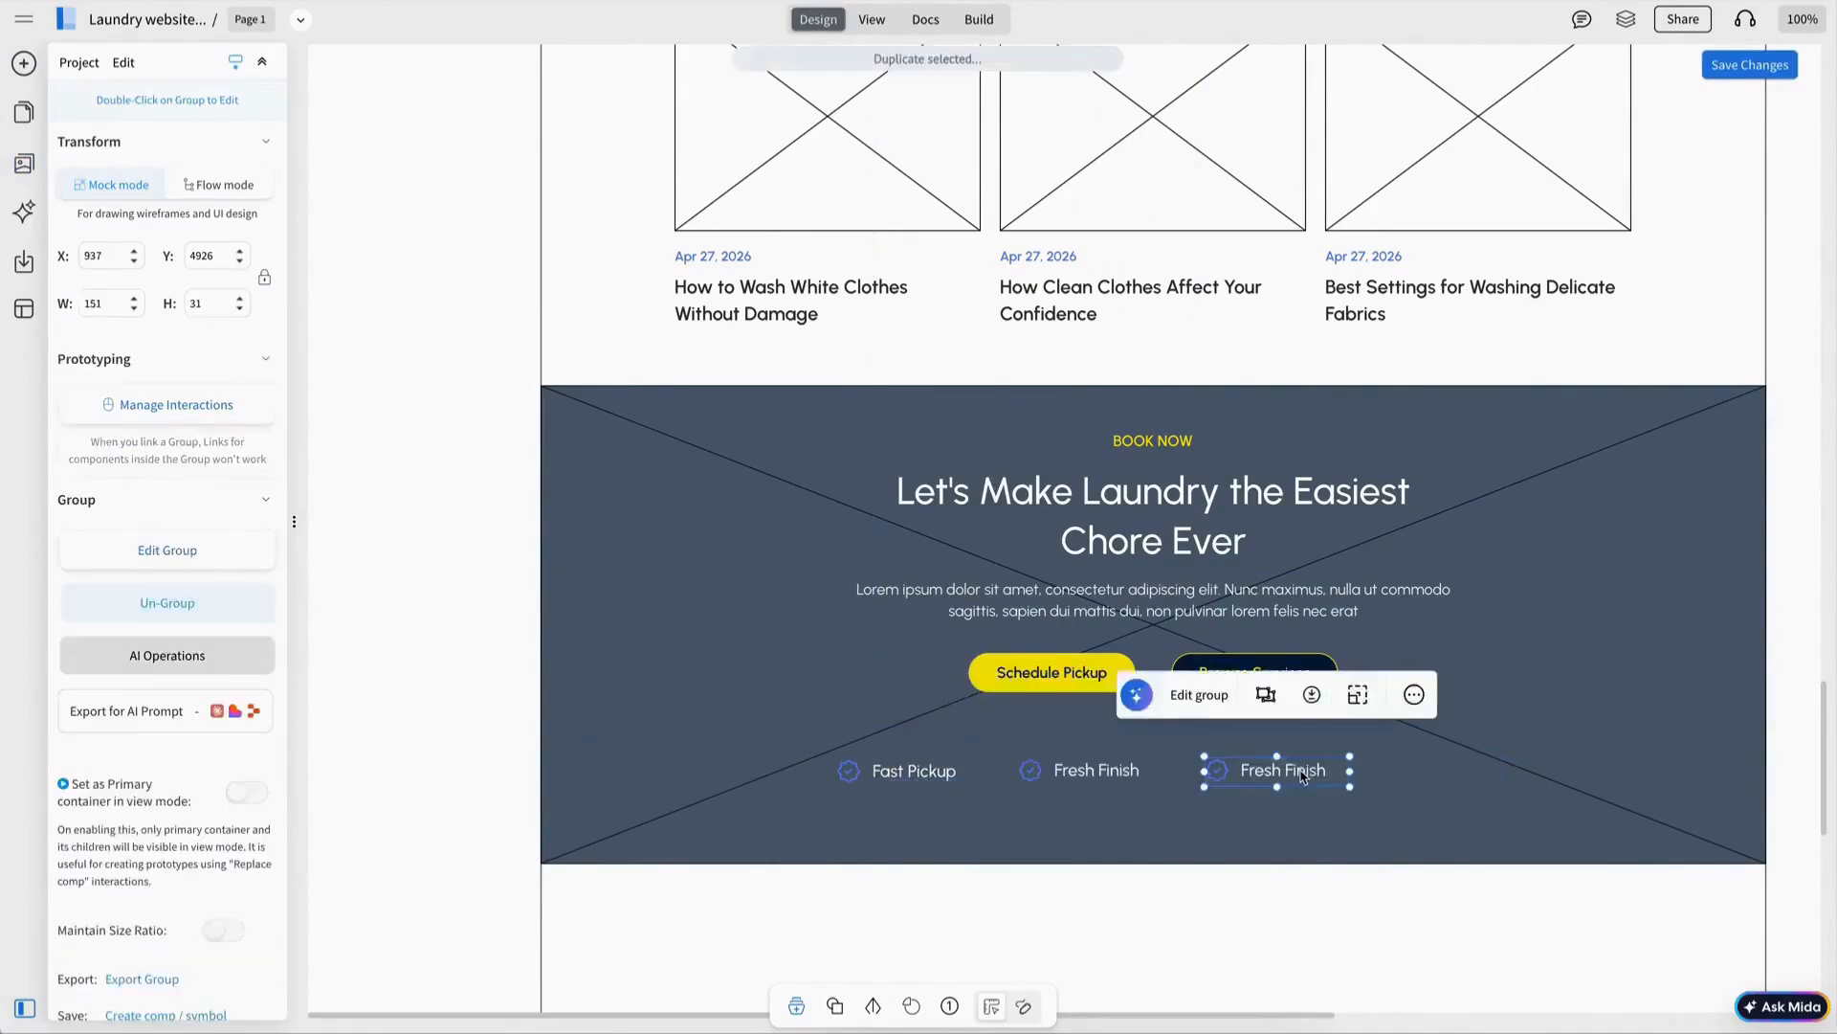
Enter the Eco Friendly label for the third feature.
{"action": "key", "text": "Return"}
{"action": "type", "text": "Eco Friendly"}
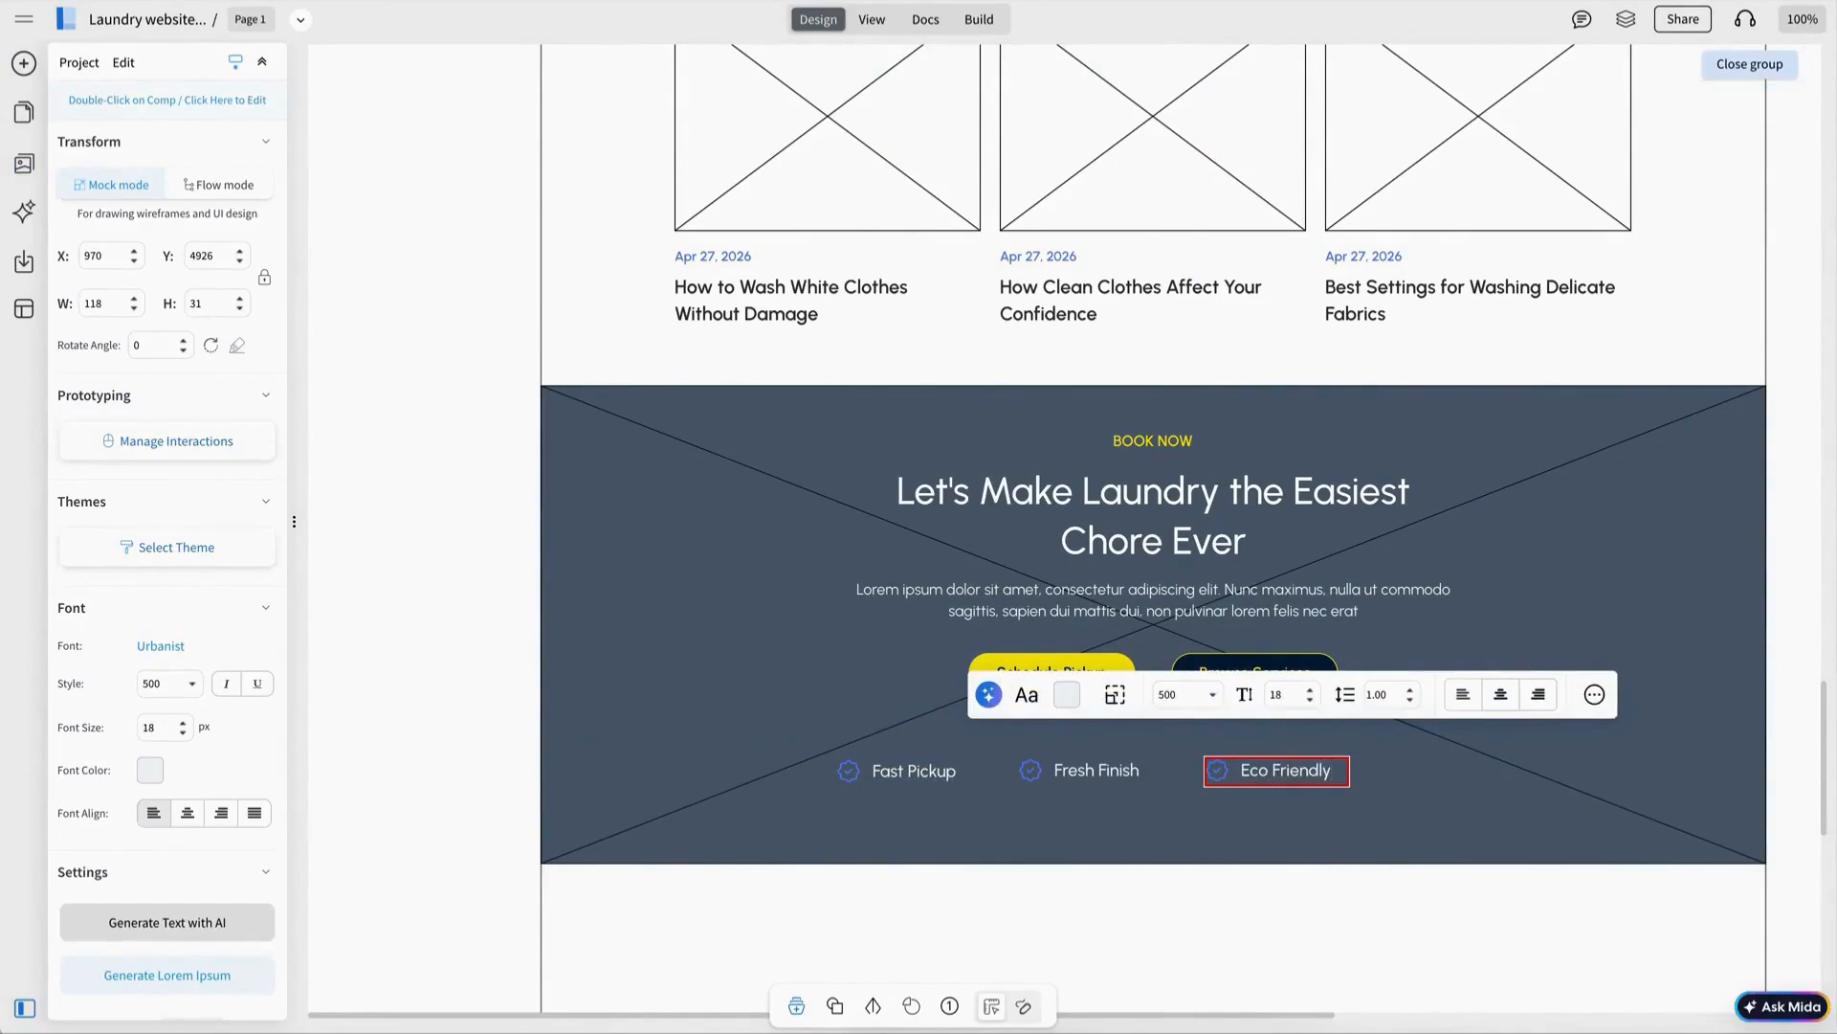
{"action": "key", "text": "Escape"}
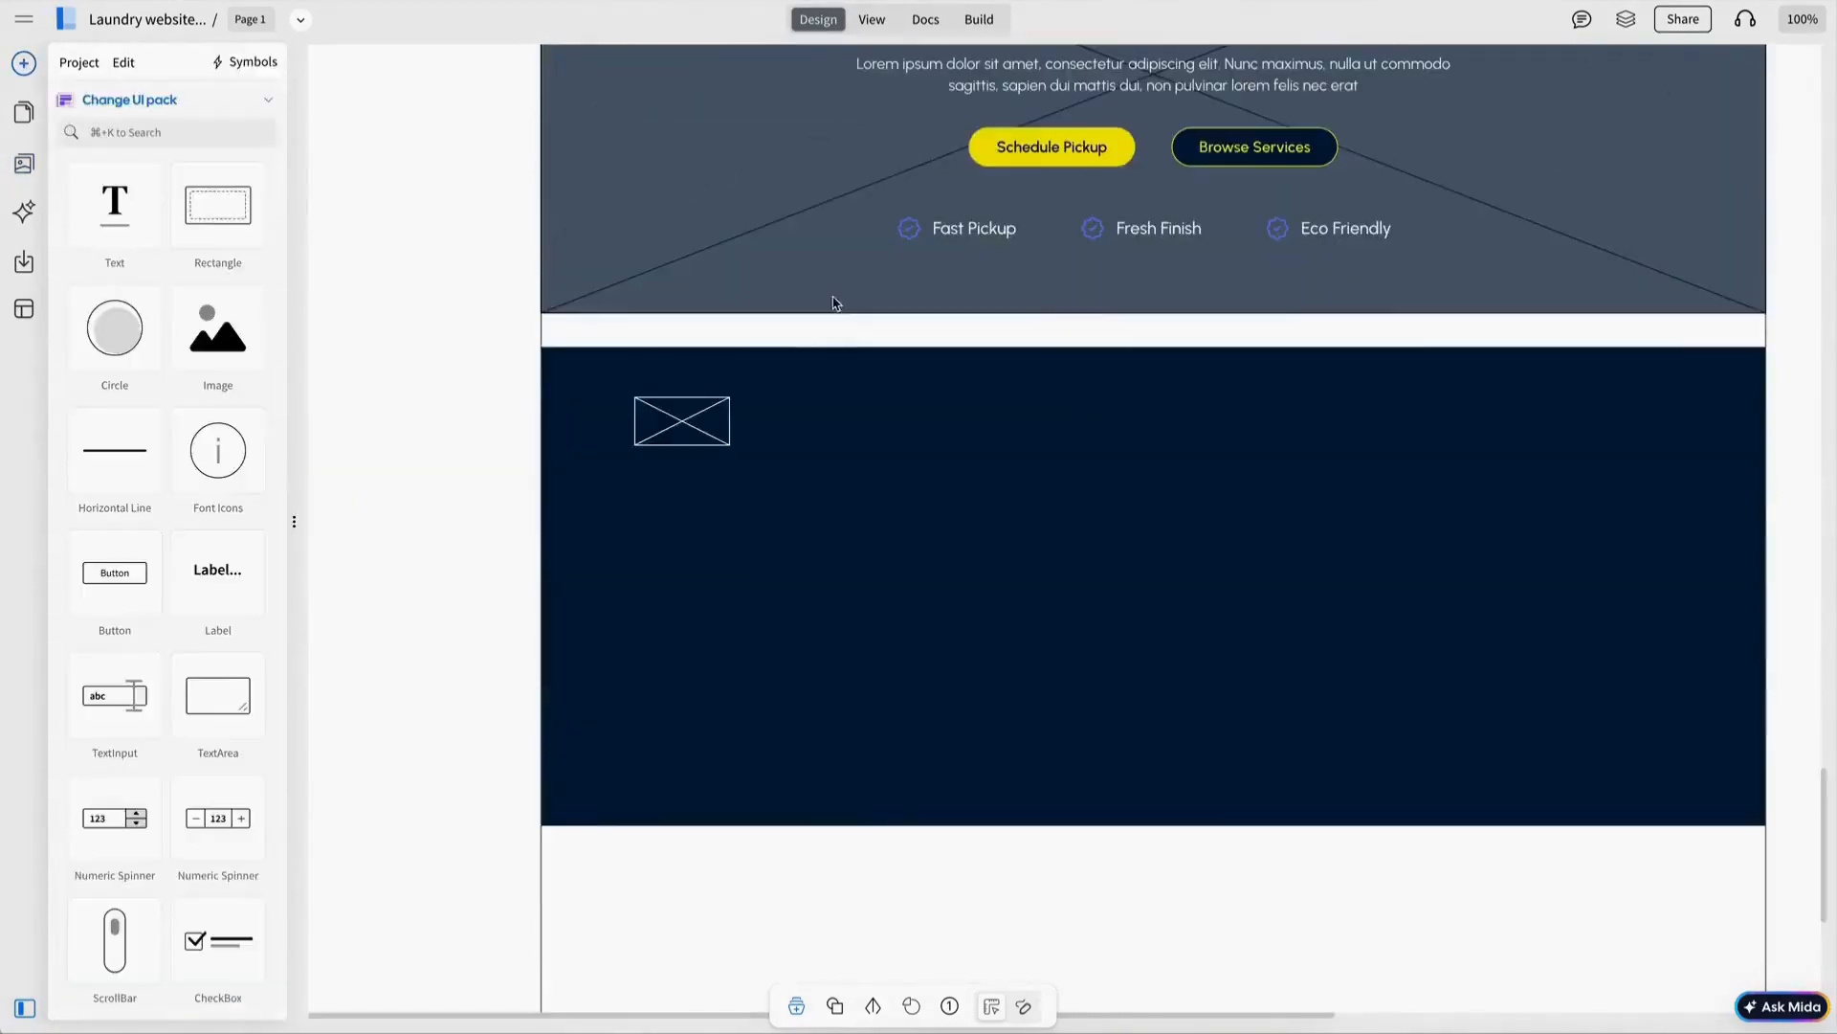
Widen the footer logo placeholder and add a description paragraph beneath it.
{"action": "left_click_drag", "start_coordinate": [730, 422], "coordinate": [804, 422]}
{"action": "scroll", "coordinate": [1305, 373], "scroll_direction": "up", "scroll_amount": 1}
{"action": "left_click", "coordinate": [1305, 374]}
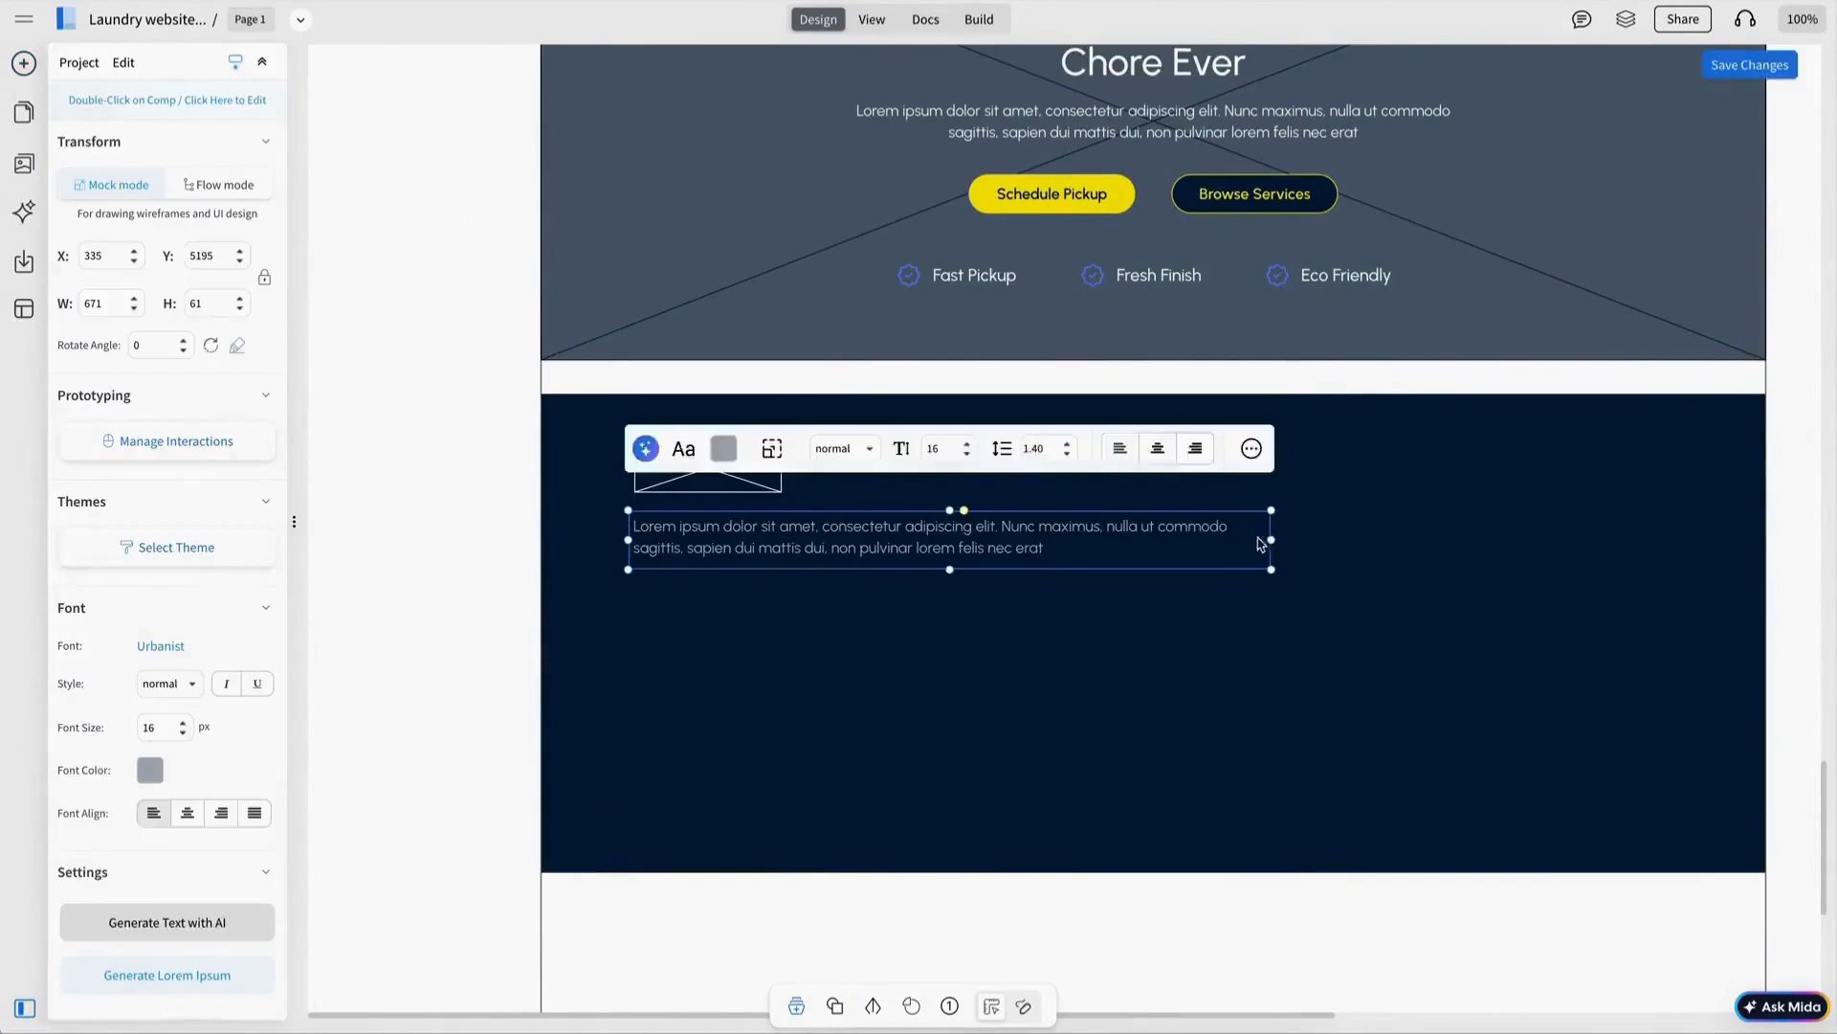
{"action": "left_click_drag", "start_coordinate": [1267, 537], "coordinate": [957, 543]}
{"action": "key", "text": "Escape"}
Add a white Contact Info heading and trim its text box to fit.
{"action": "type", "text": "Contact I"}
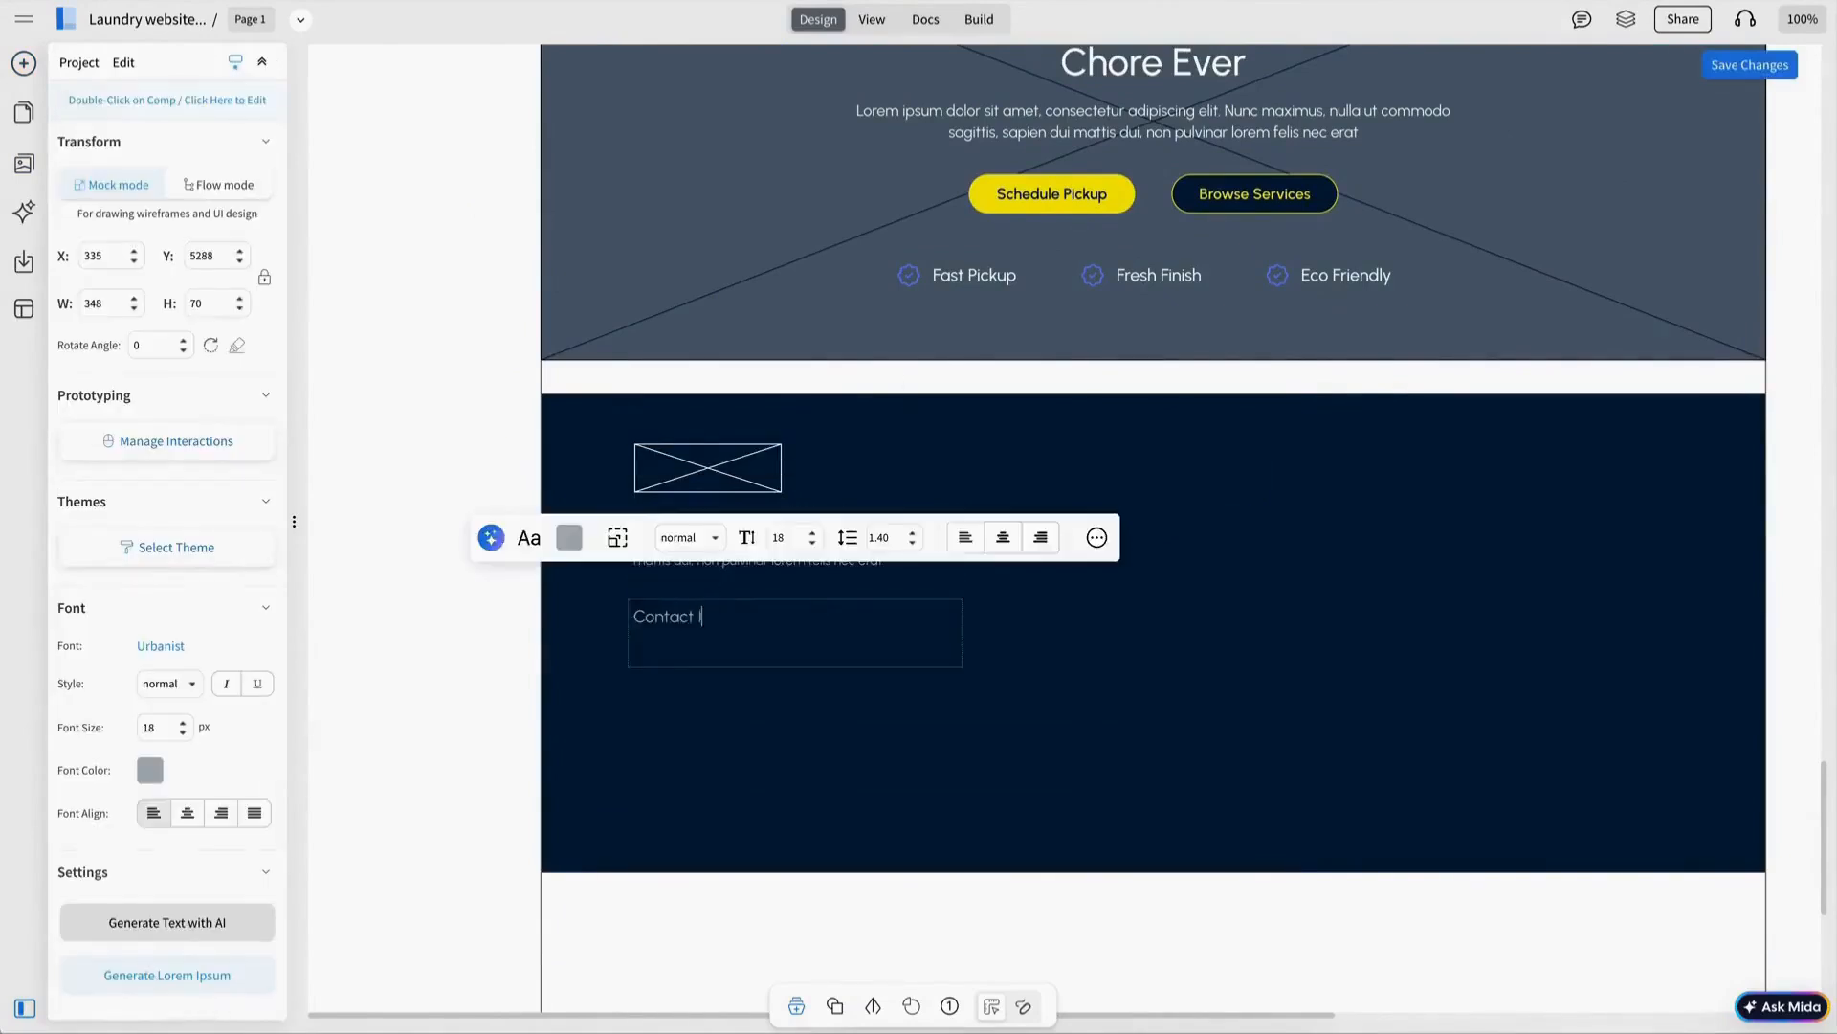
{"action": "left_click", "coordinate": [568, 538]}
{"action": "left_click", "coordinate": [679, 537]}
{"action": "left_click", "coordinate": [1082, 626]}
{"action": "left_click", "coordinate": [795, 632]}
{"action": "left_click_drag", "start_coordinate": [795, 667], "coordinate": [795, 626]}
{"action": "left_click_drag", "start_coordinate": [961, 613], "coordinate": [739, 613]}
{"action": "left_click", "coordinate": [854, 612]}
Add a blue square with a phone icon under Contact Info, with the phone number beside it.
{"action": "left_click_drag", "start_coordinate": [716, 677], "coordinate": [716, 677]}
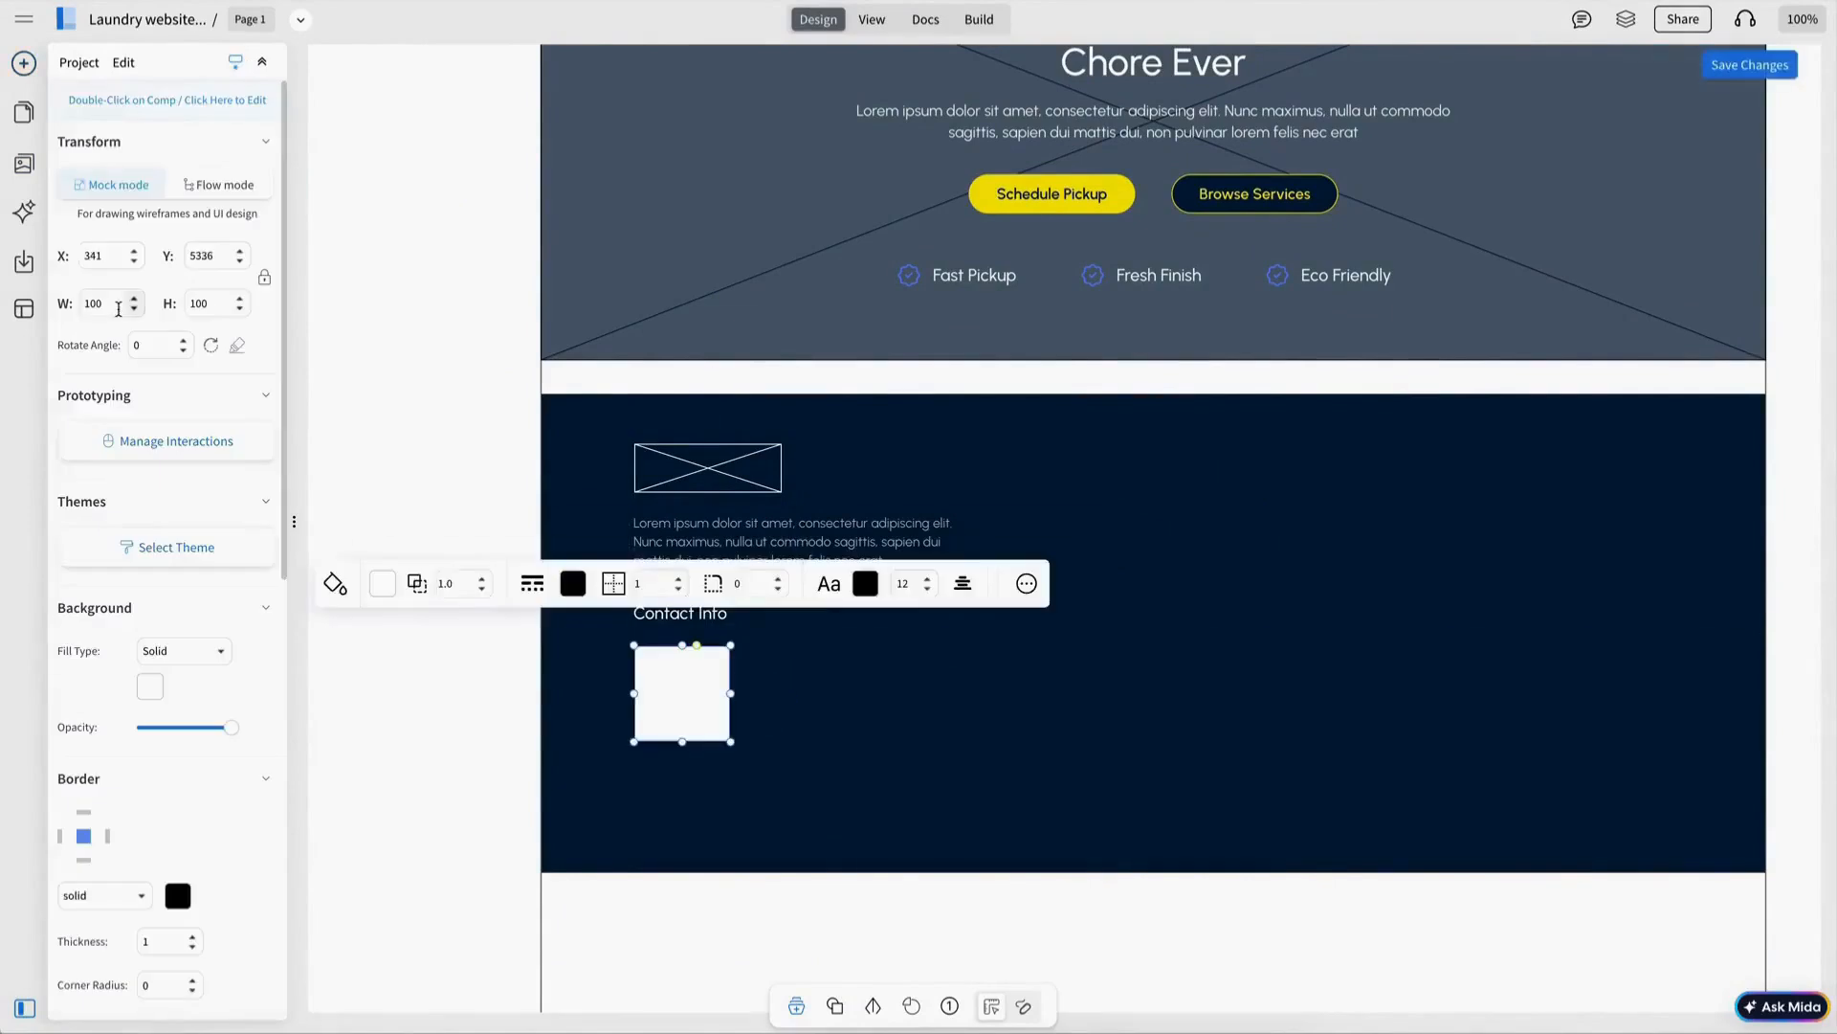
{"action": "left_click", "coordinate": [24, 163]}
{"action": "left_click", "coordinate": [134, 135]}
{"action": "key", "text": "BackSpace"}
{"action": "key", "text": "BackSpace"}
{"action": "key", "text": "BackSpace"}
{"action": "key", "text": "BackSpace"}
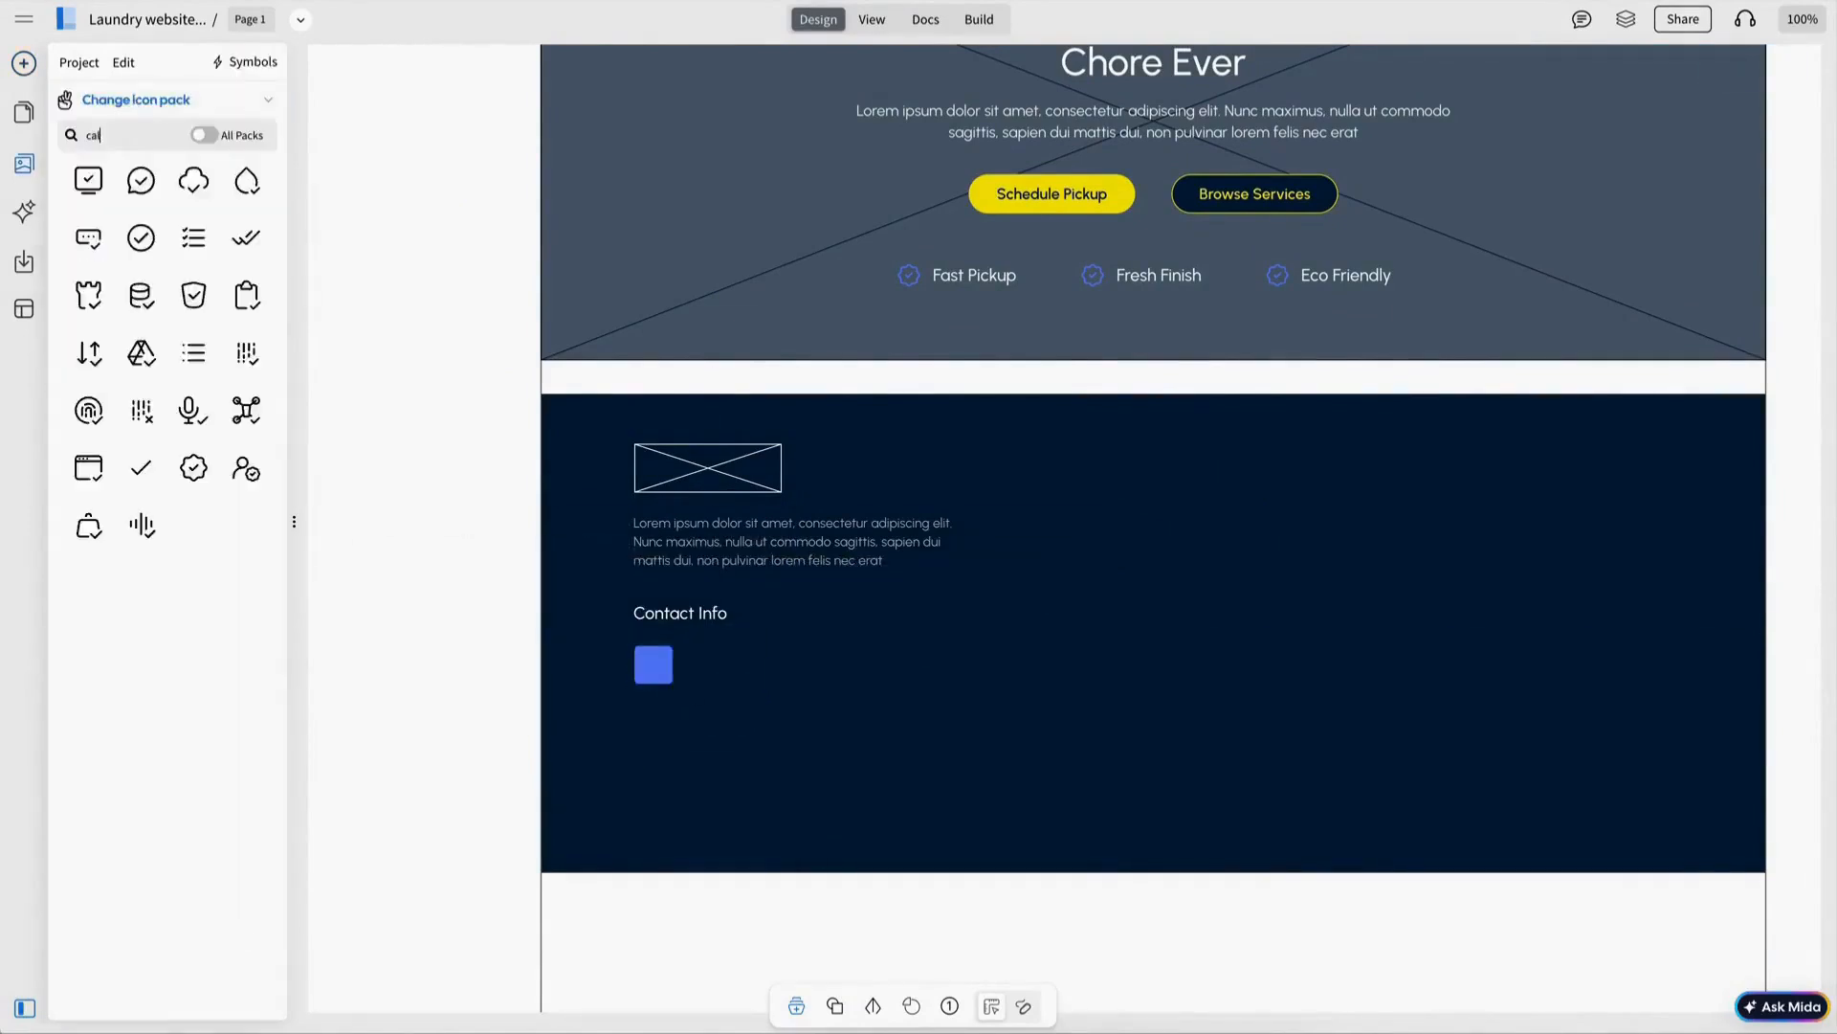
{"action": "left_click", "coordinate": [197, 203]}
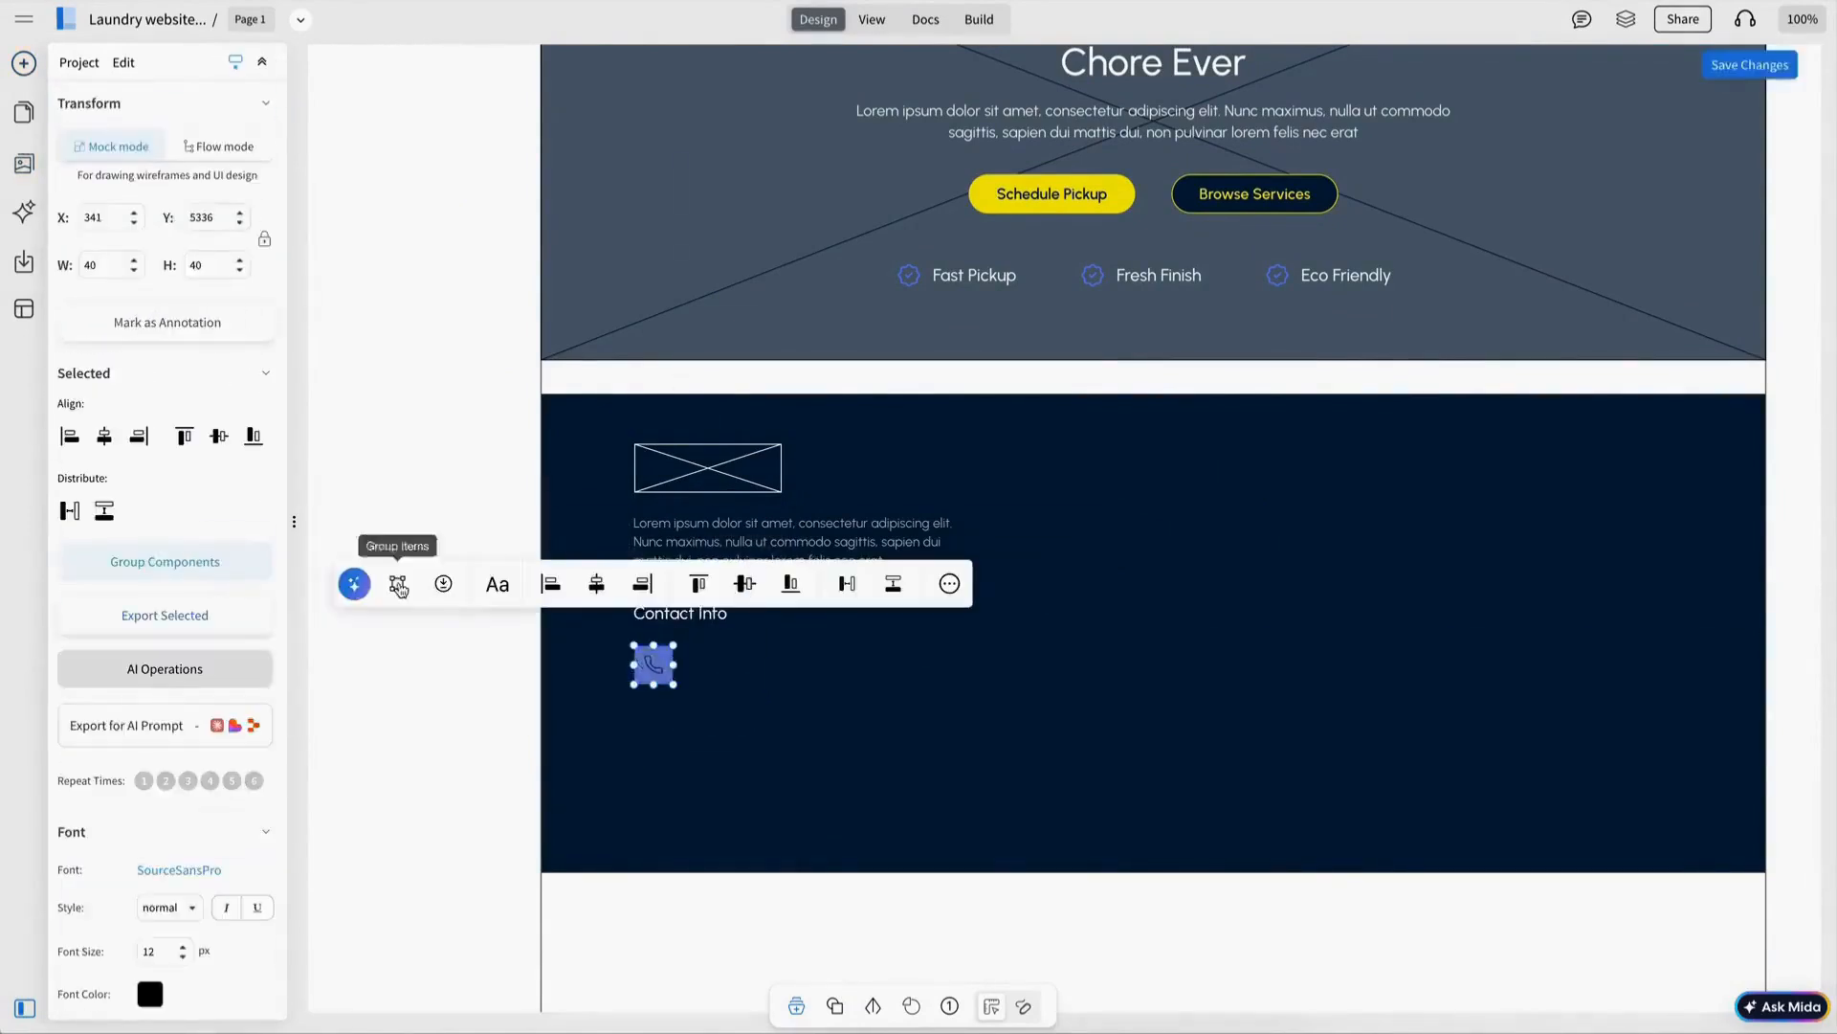
{"action": "left_click", "coordinate": [749, 566]}
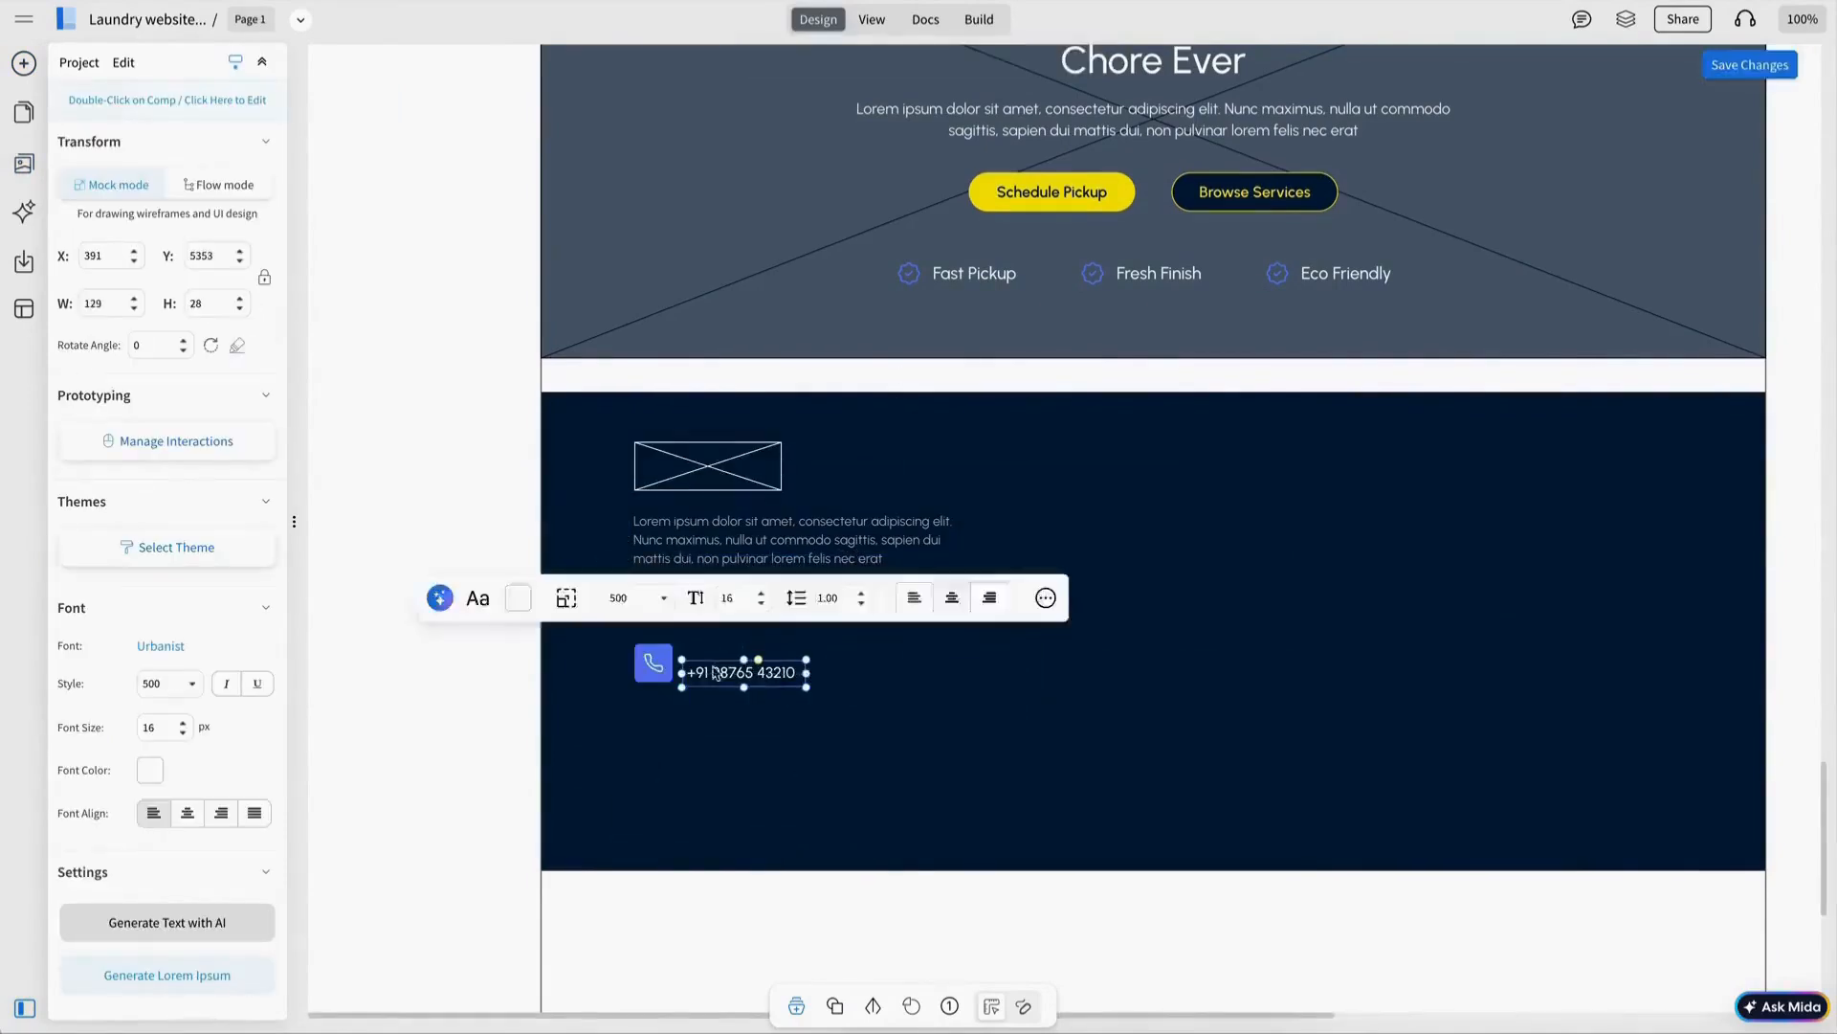
{"action": "left_click_drag", "start_coordinate": [713, 673], "coordinate": [945, 677]}
Group and duplicate the phone item, swapping the copy's icon for a mail envelope.
{"action": "left_click", "coordinate": [646, 677], "text": "shift"}
{"action": "key", "text": "ctrl+g"}
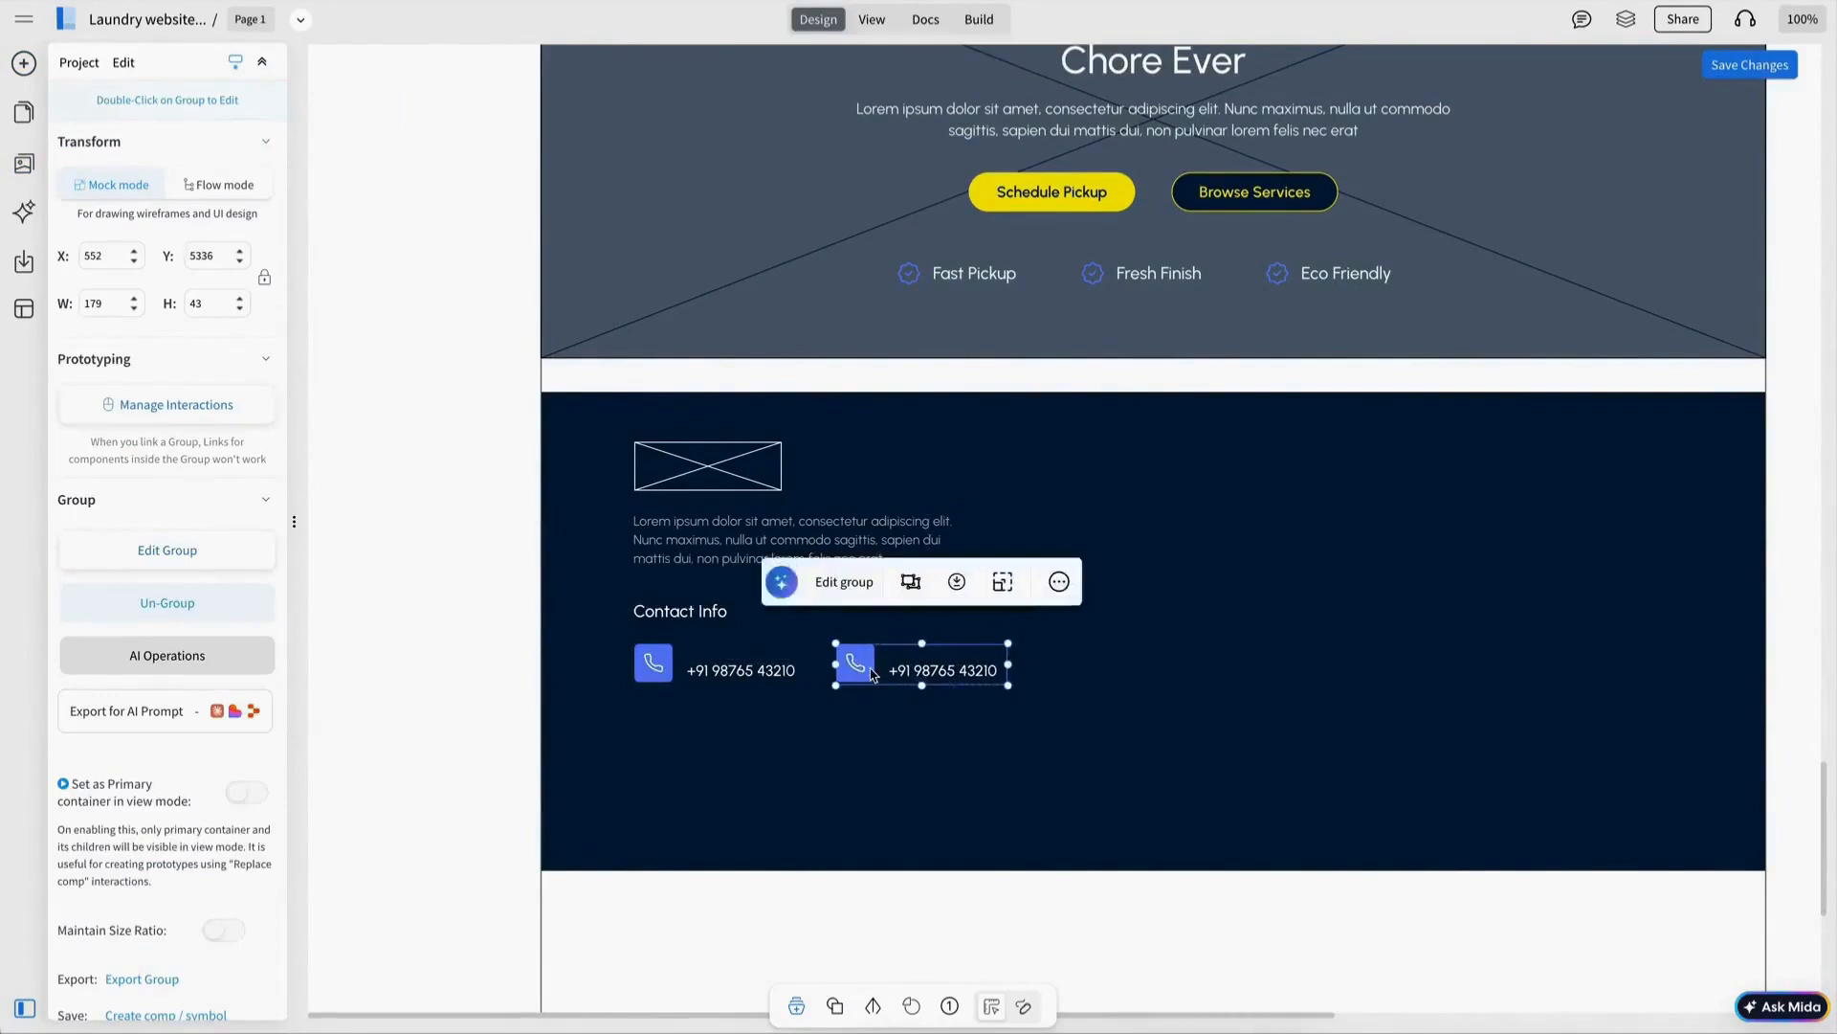
{"action": "double_click", "coordinate": [864, 668]}
{"action": "left_click", "coordinate": [167, 539]}
{"action": "left_click", "coordinate": [129, 136]}
{"action": "type", "text": "mai"}
{"action": "left_click", "coordinate": [159, 245]}
{"action": "double_click", "coordinate": [943, 670]}
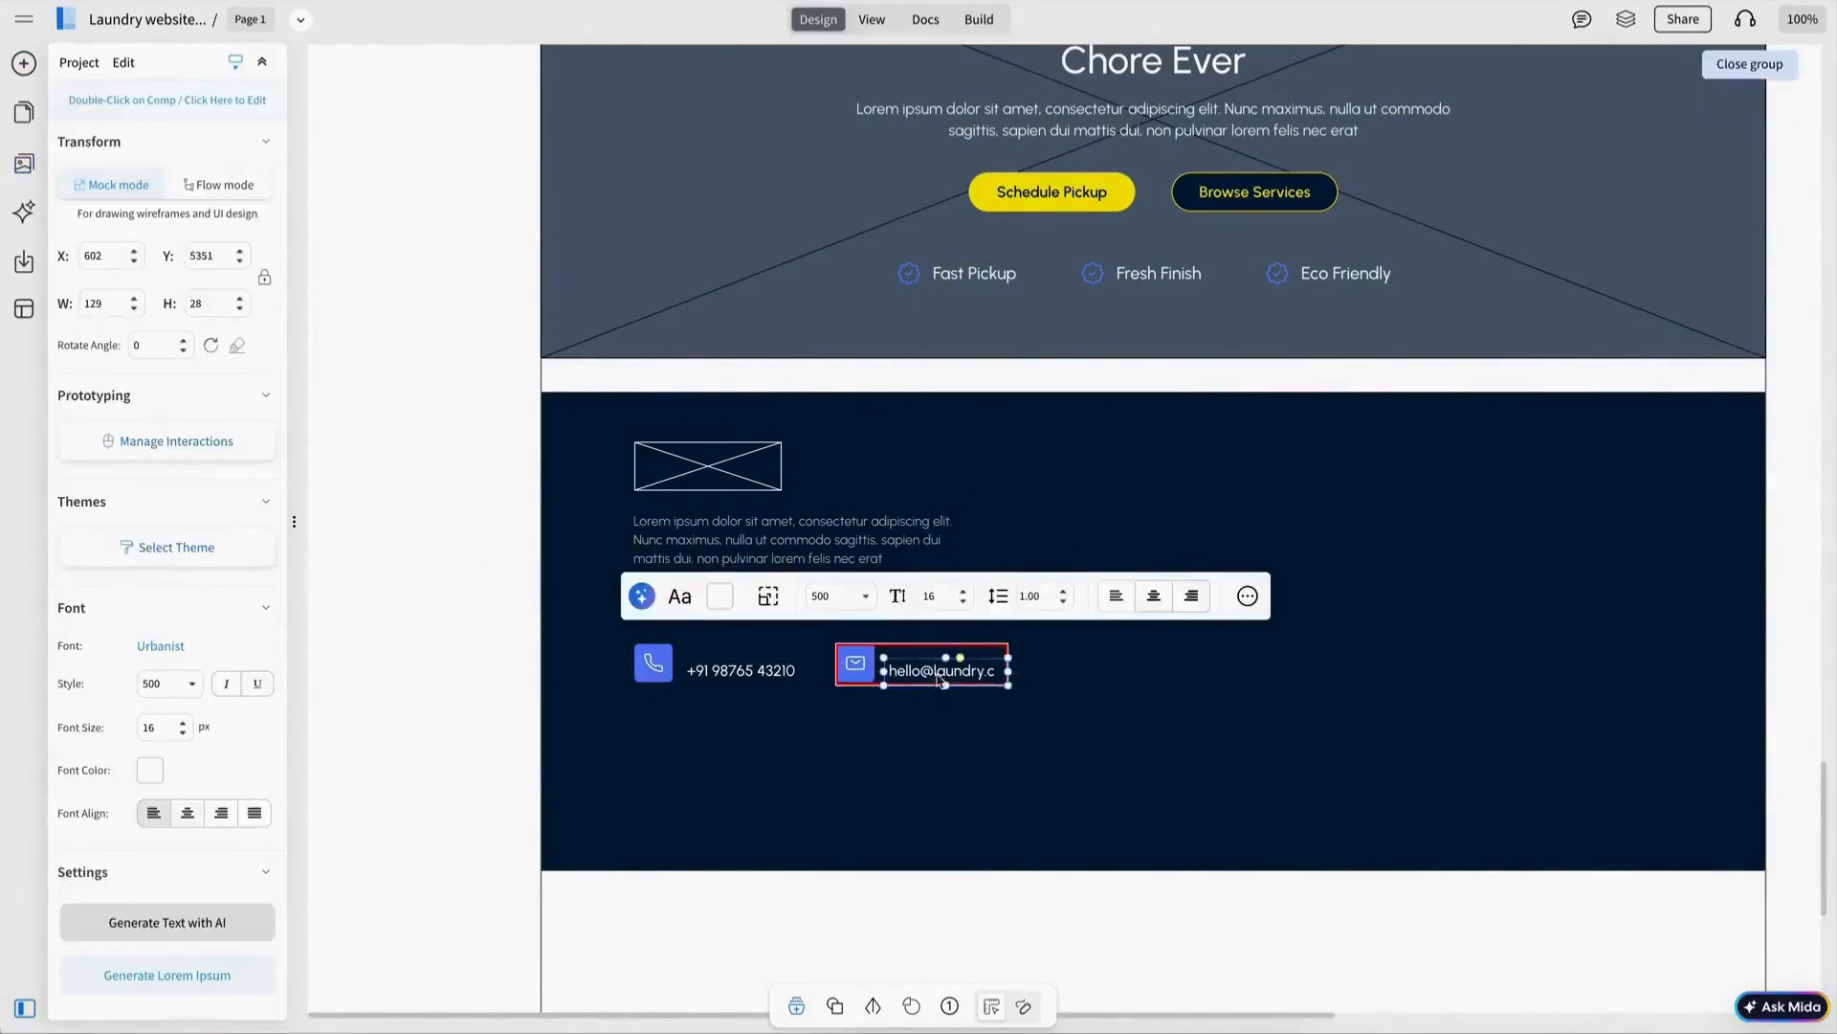
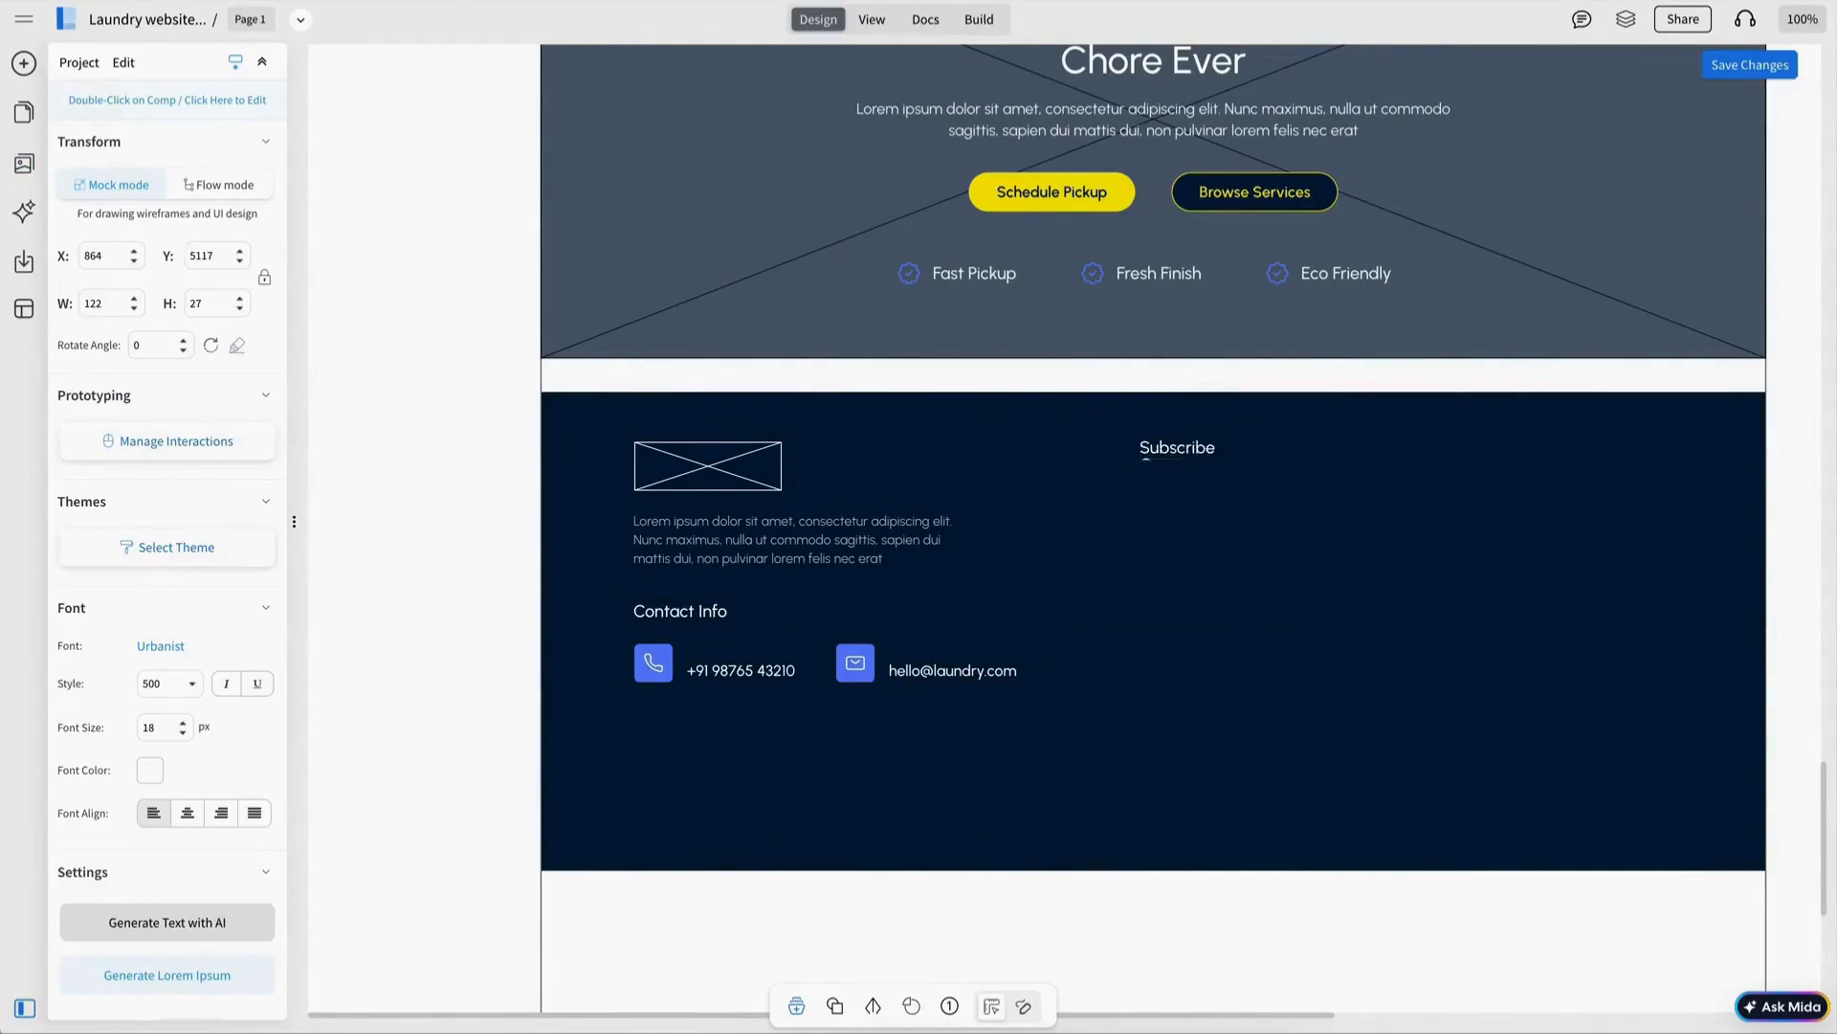
Finish the Subscribe Our Newsletter heading and add an e-mail input with grey placeholder below.
{"action": "type", "text": " Our Newsletter"}
{"action": "left_click", "coordinate": [1340, 465]}
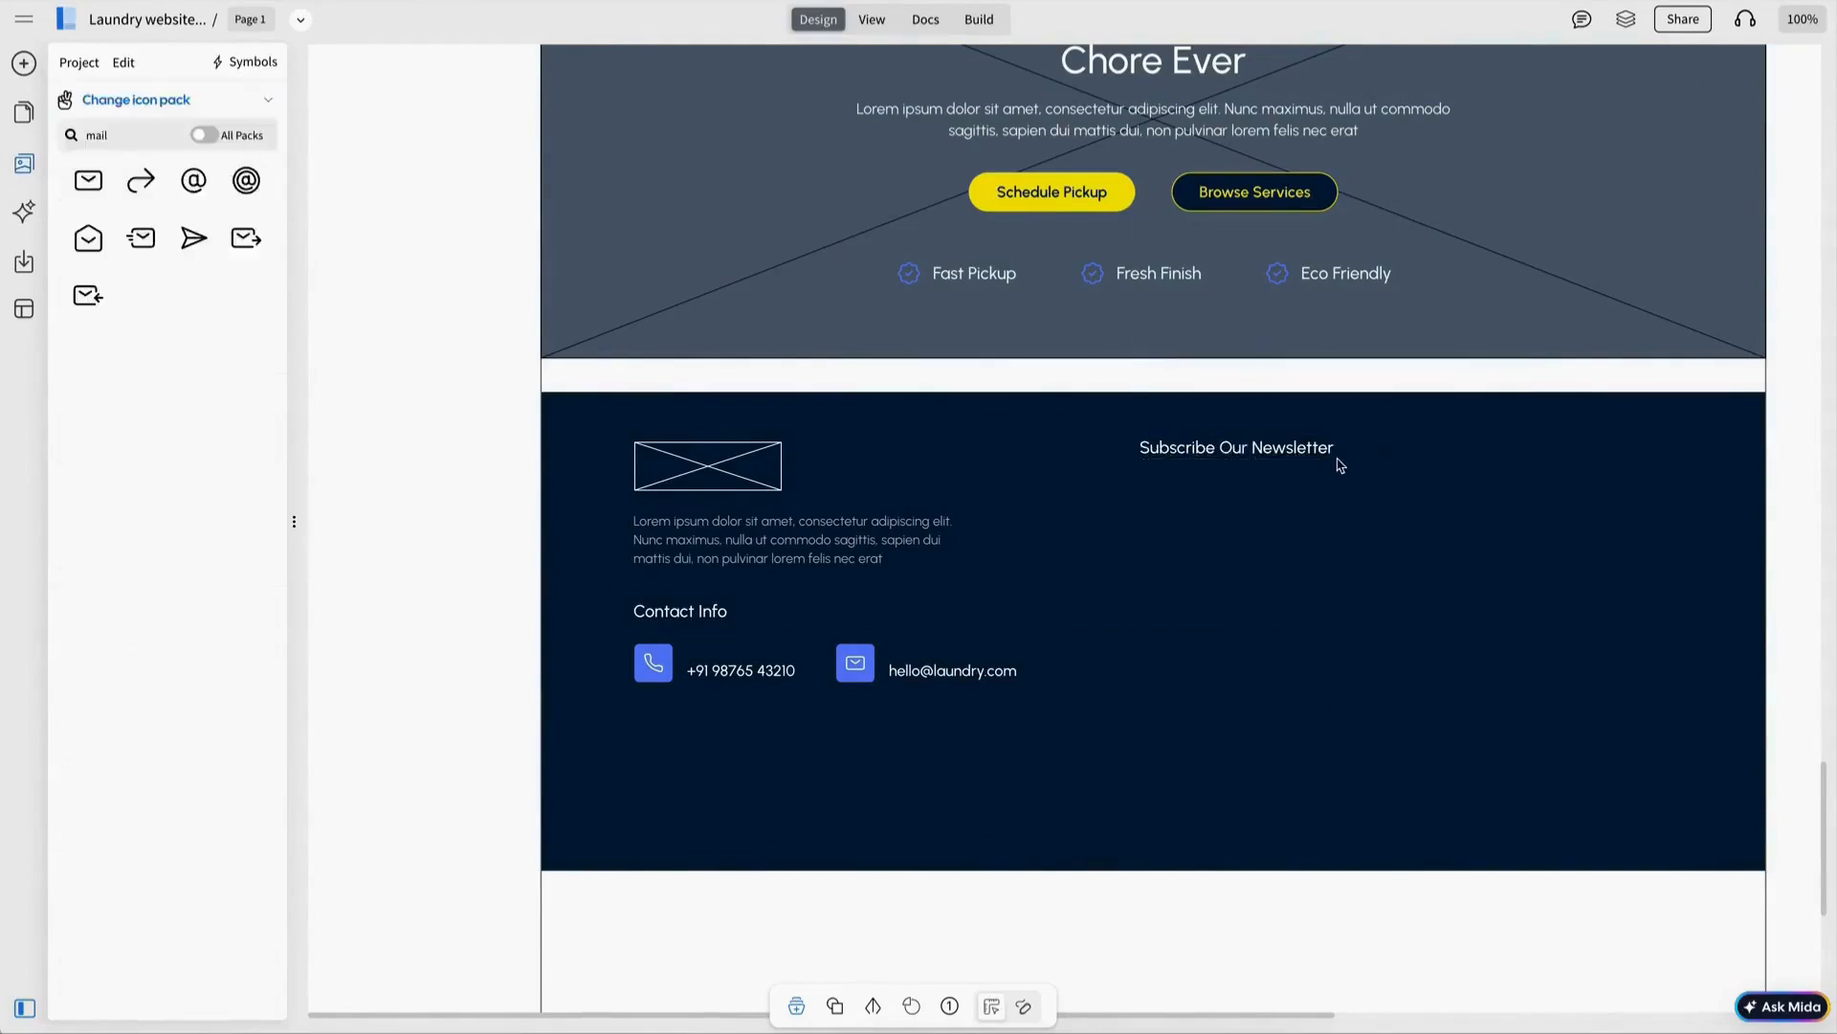
{"action": "left_click_drag", "start_coordinate": [976, 597], "coordinate": [1311, 508]}
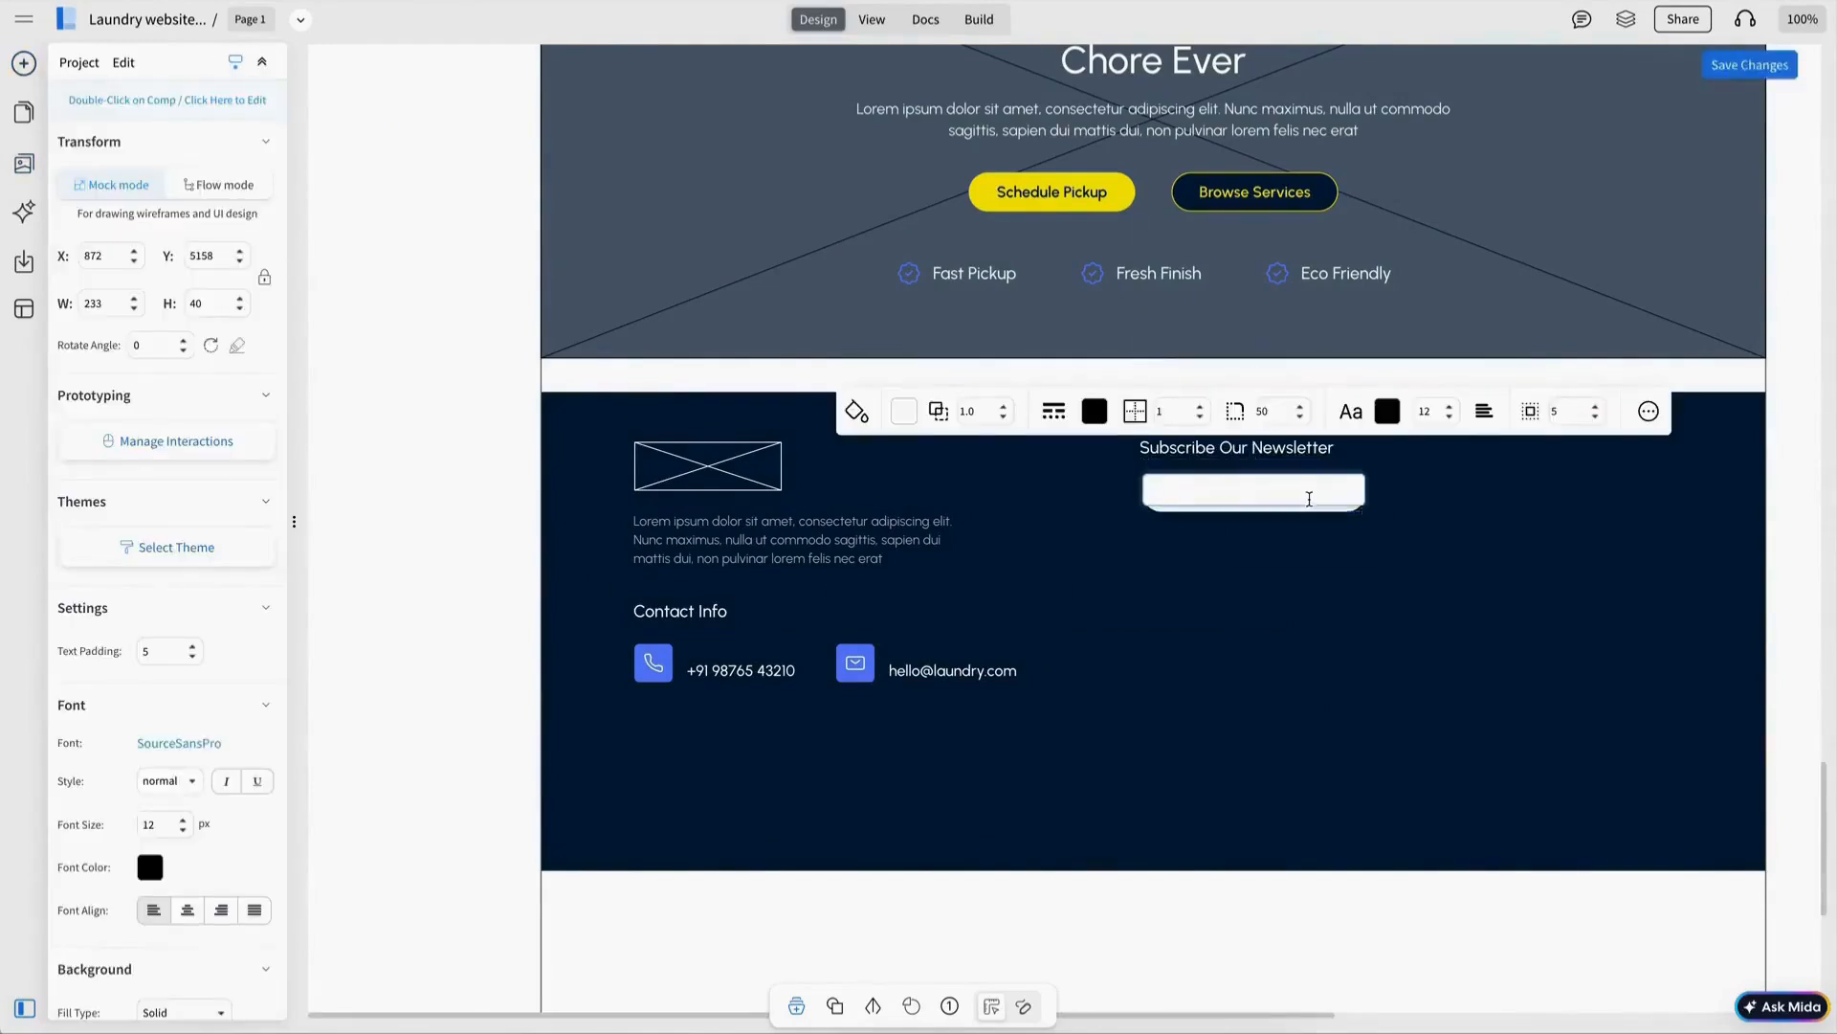
{"action": "left_click", "coordinate": [1387, 411]}
{"action": "left_click", "coordinate": [1558, 581]}
Copy the yellow Schedule Pickup button beside the e-mail field and relabel it Subscribe.
{"action": "double_click", "coordinate": [1065, 203]}
{"action": "key", "text": "ctrl+c"}
{"action": "left_click", "coordinate": [1407, 493]}
{"action": "key", "text": "ctrl+v"}
{"action": "left_click_drag", "start_coordinate": [1491, 512], "coordinate": [1504, 493]}
{"action": "double_click", "coordinate": [1481, 514]}
{"action": "type", "text": "Sb"}
{"action": "left_click", "coordinate": [1332, 492], "text": "shift"}
{"action": "left_click", "coordinate": [1541, 551]}
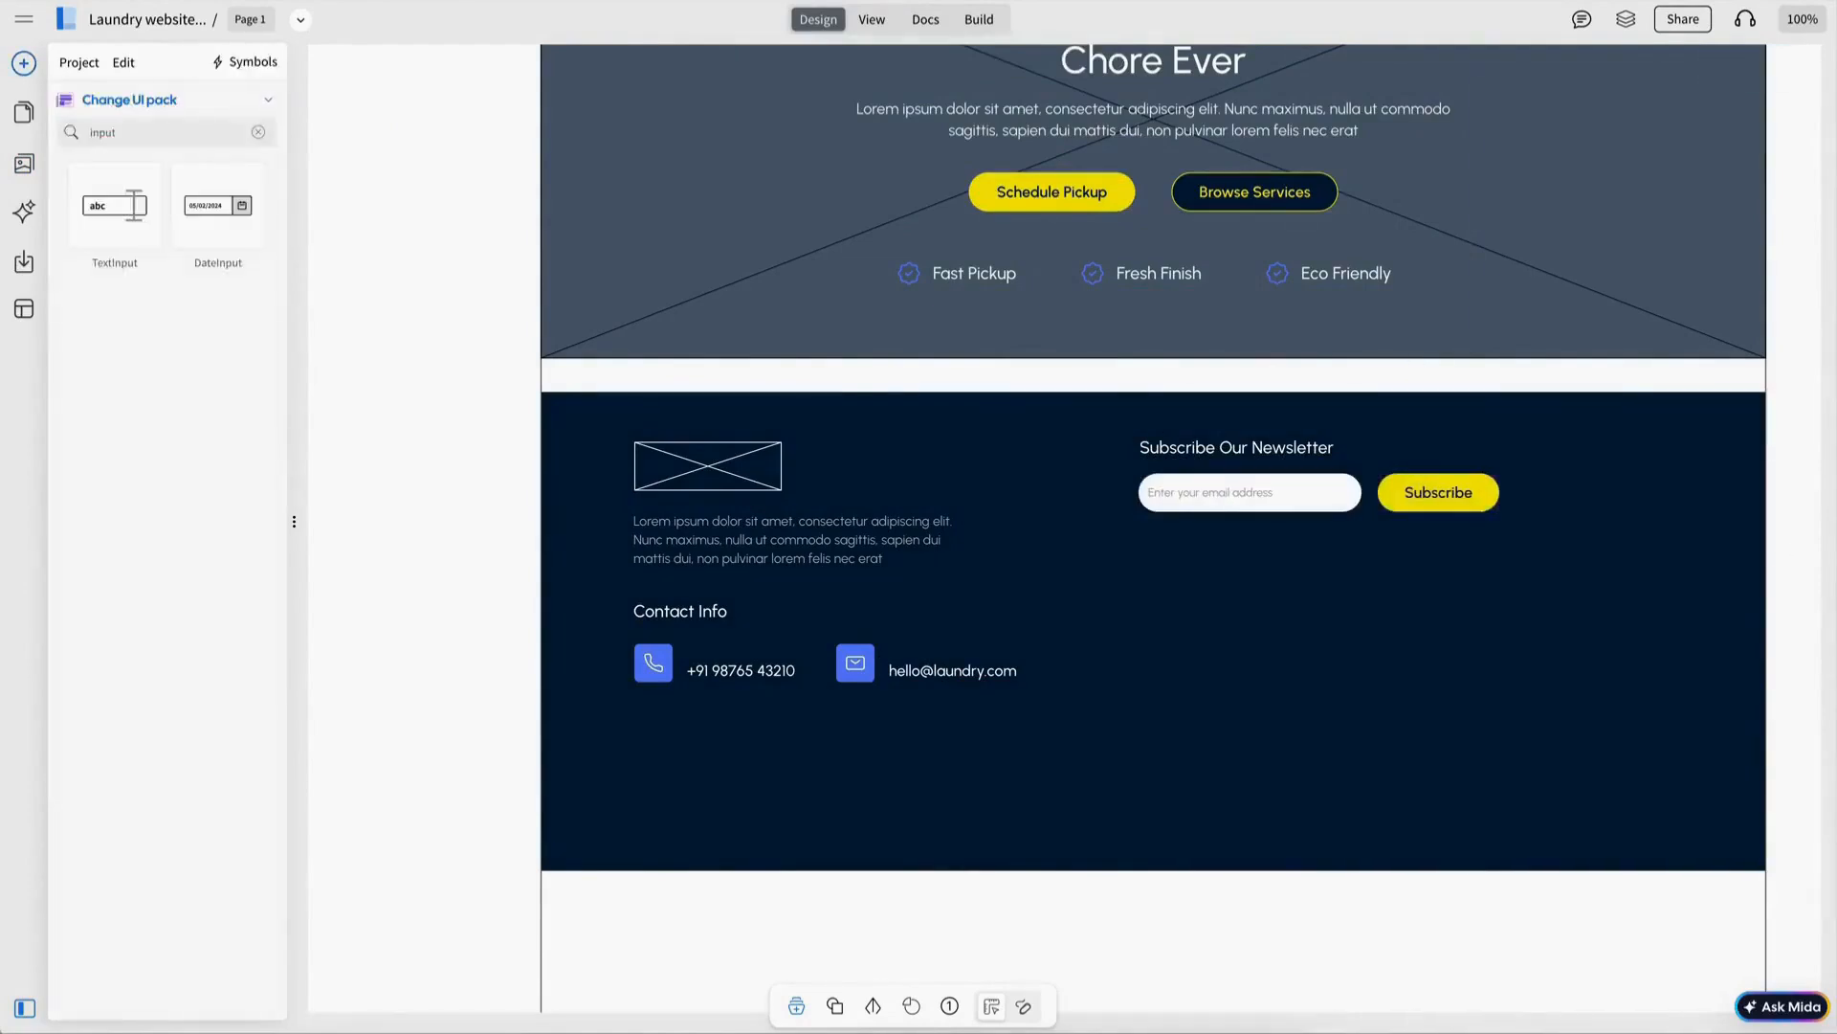
Nudge the Contact Info block up and duplicate its heading.
{"action": "left_click_drag", "start_coordinate": [571, 588], "coordinate": [1048, 710]}
{"action": "left_click_drag", "start_coordinate": [928, 682], "coordinate": [927, 673]}
{"action": "left_click", "coordinate": [681, 602]}
{"action": "key", "text": "ctrl+c"}
{"action": "key", "text": "ctrl+v"}
Move the heading copy under the e-mail field and rename it Company.
{"action": "left_click_drag", "start_coordinate": [734, 648], "coordinate": [1192, 600]}
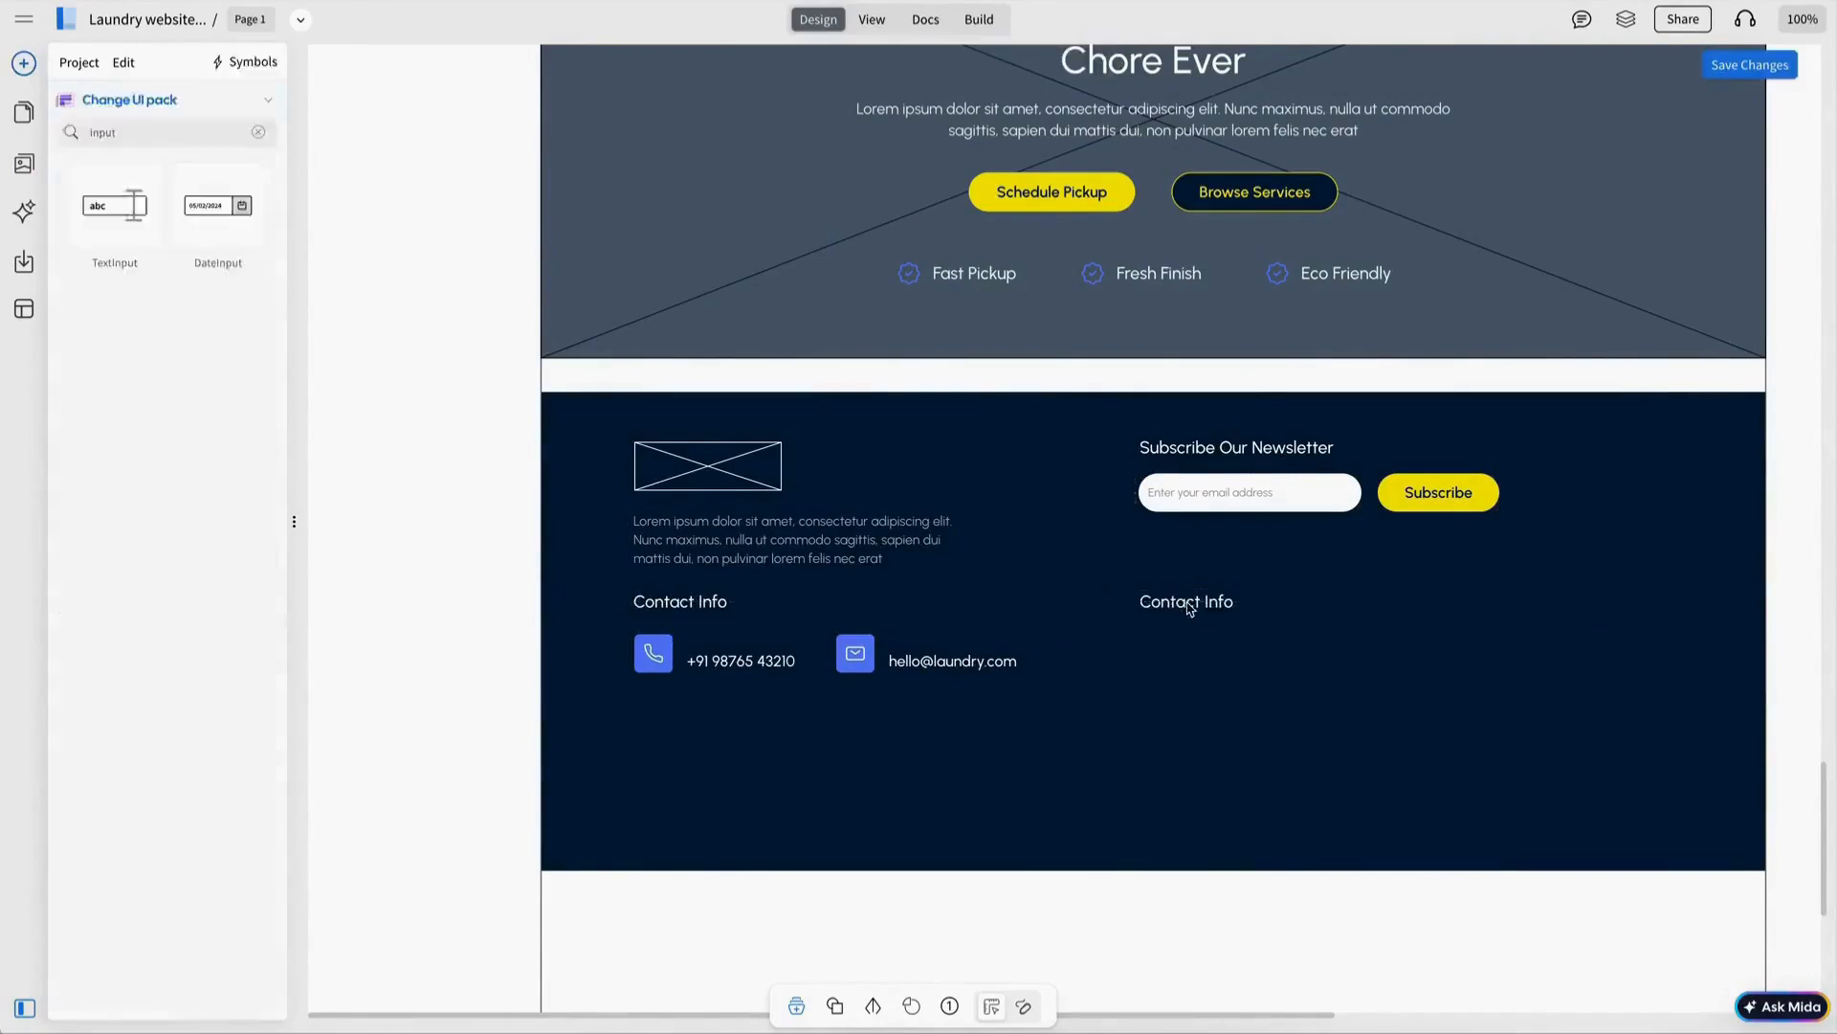
{"action": "double_click", "coordinate": [1193, 601]}
{"action": "type", "text": "Company"}
{"action": "key", "text": "Escape"}
Add a list component with a transparent background under the Company heading.
{"action": "key", "text": "BackSpace"}
{"action": "key", "text": "BackSpace"}
{"action": "type", "text": "list"}
{"action": "left_click_drag", "start_coordinate": [115, 207], "coordinate": [1211, 729]}
{"action": "scroll", "coordinate": [172, 670], "scroll_direction": "down", "scroll_amount": 5}
{"action": "left_click_drag", "start_coordinate": [230, 886], "coordinate": [137, 886]}
{"action": "scroll", "coordinate": [172, 765], "scroll_direction": "down", "scroll_amount": 3}
{"action": "left_click", "coordinate": [184, 762]}
Edit the Company list's link items and resize the list to fit them.
{"action": "left_click", "coordinate": [992, 578]}
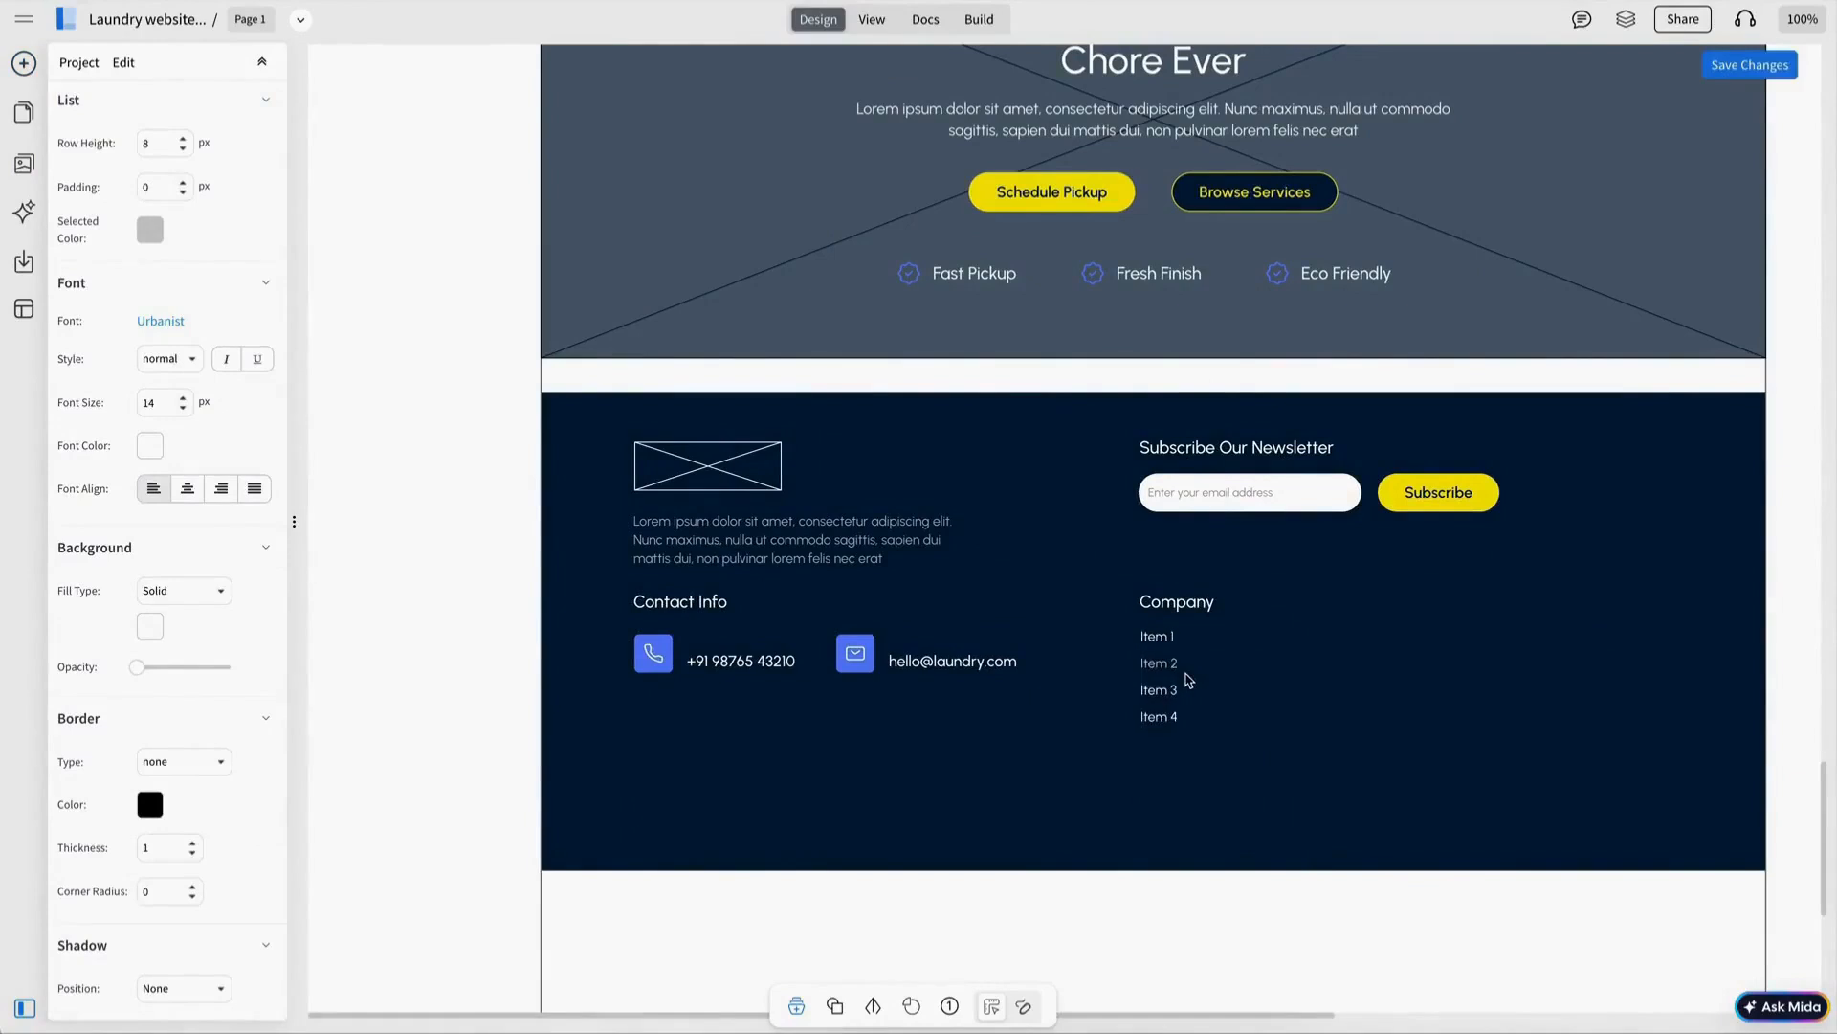
{"action": "double_click", "coordinate": [1186, 680]}
{"action": "type", "text": "About Us"}
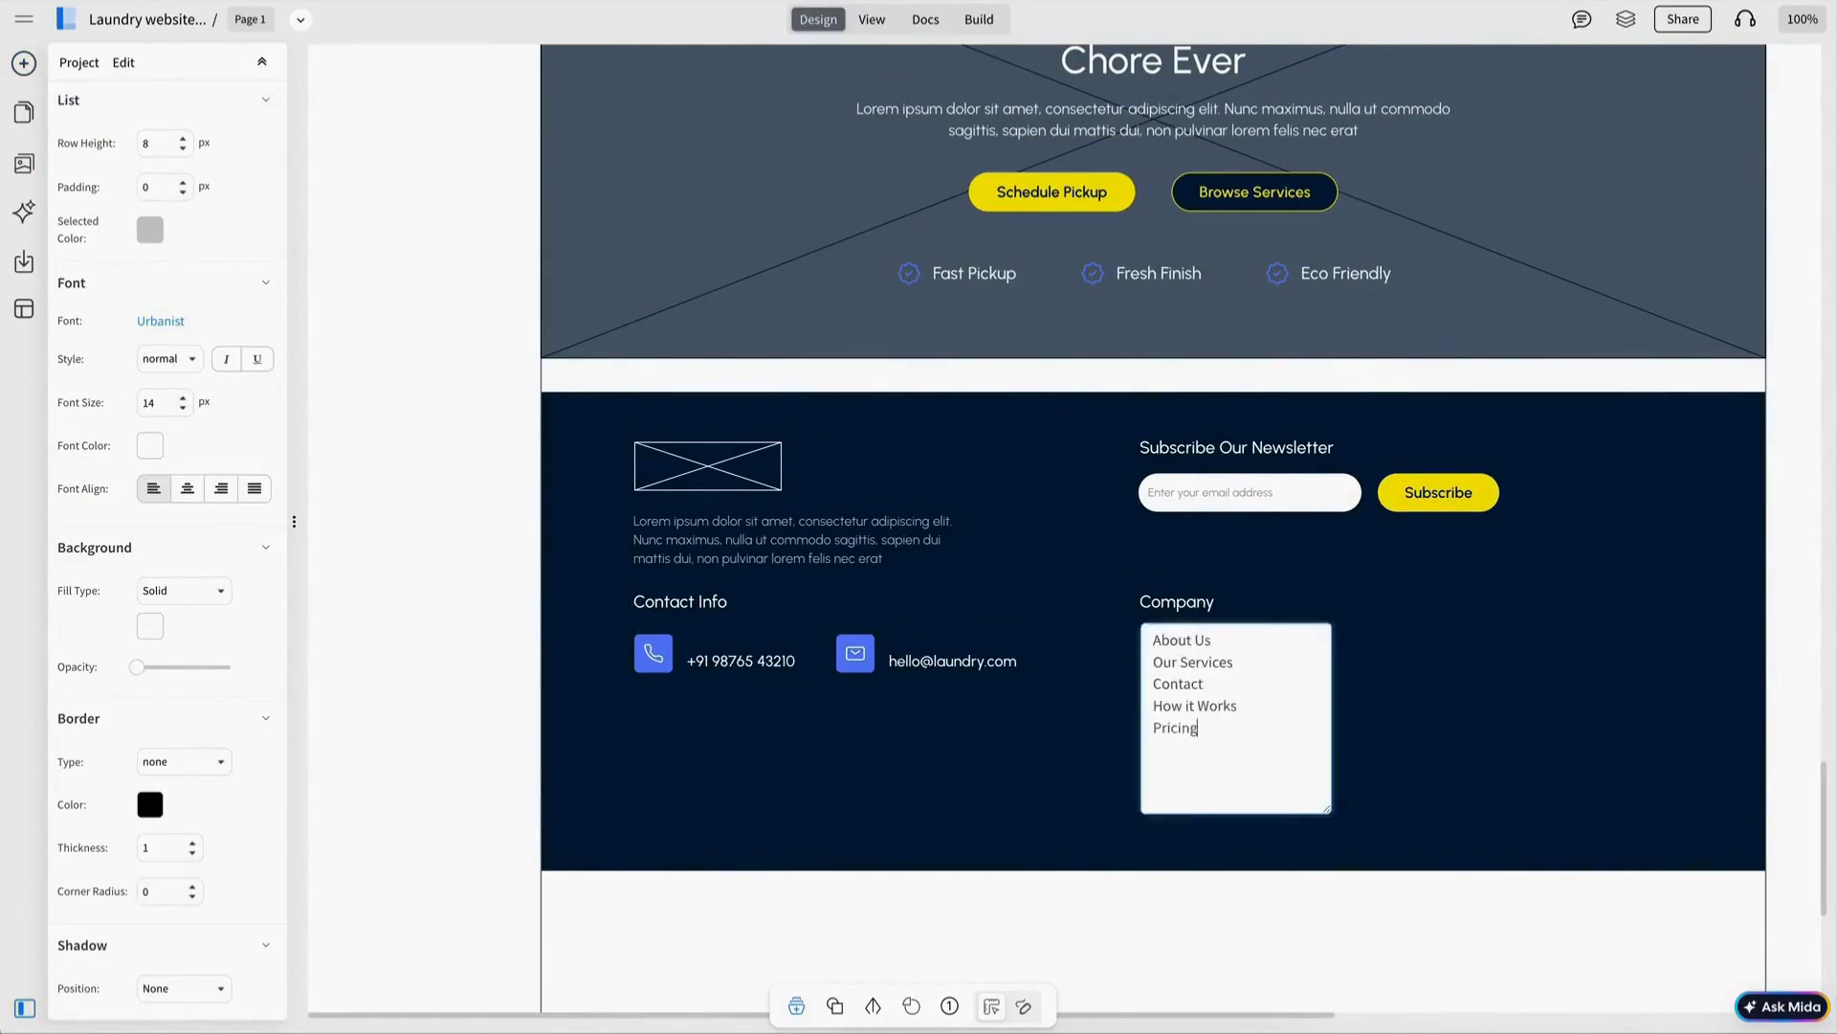
{"action": "type", "text": "ng"}
{"action": "left_click", "coordinate": [1190, 747]}
{"action": "left_click_drag", "start_coordinate": [1213, 816], "coordinate": [1213, 768]}
{"action": "left_click", "coordinate": [1378, 728]}
{"action": "left_click", "coordinate": [1196, 673]}
Shift the newsletter heading, field and Subscribe button down, and add a text block below Contact Info.
{"action": "left_click", "coordinate": [1268, 448]}
{"action": "left_click", "coordinate": [1272, 492], "text": "shift"}
{"action": "key", "text": "Escape"}
{"action": "left_click", "coordinate": [1194, 610]}
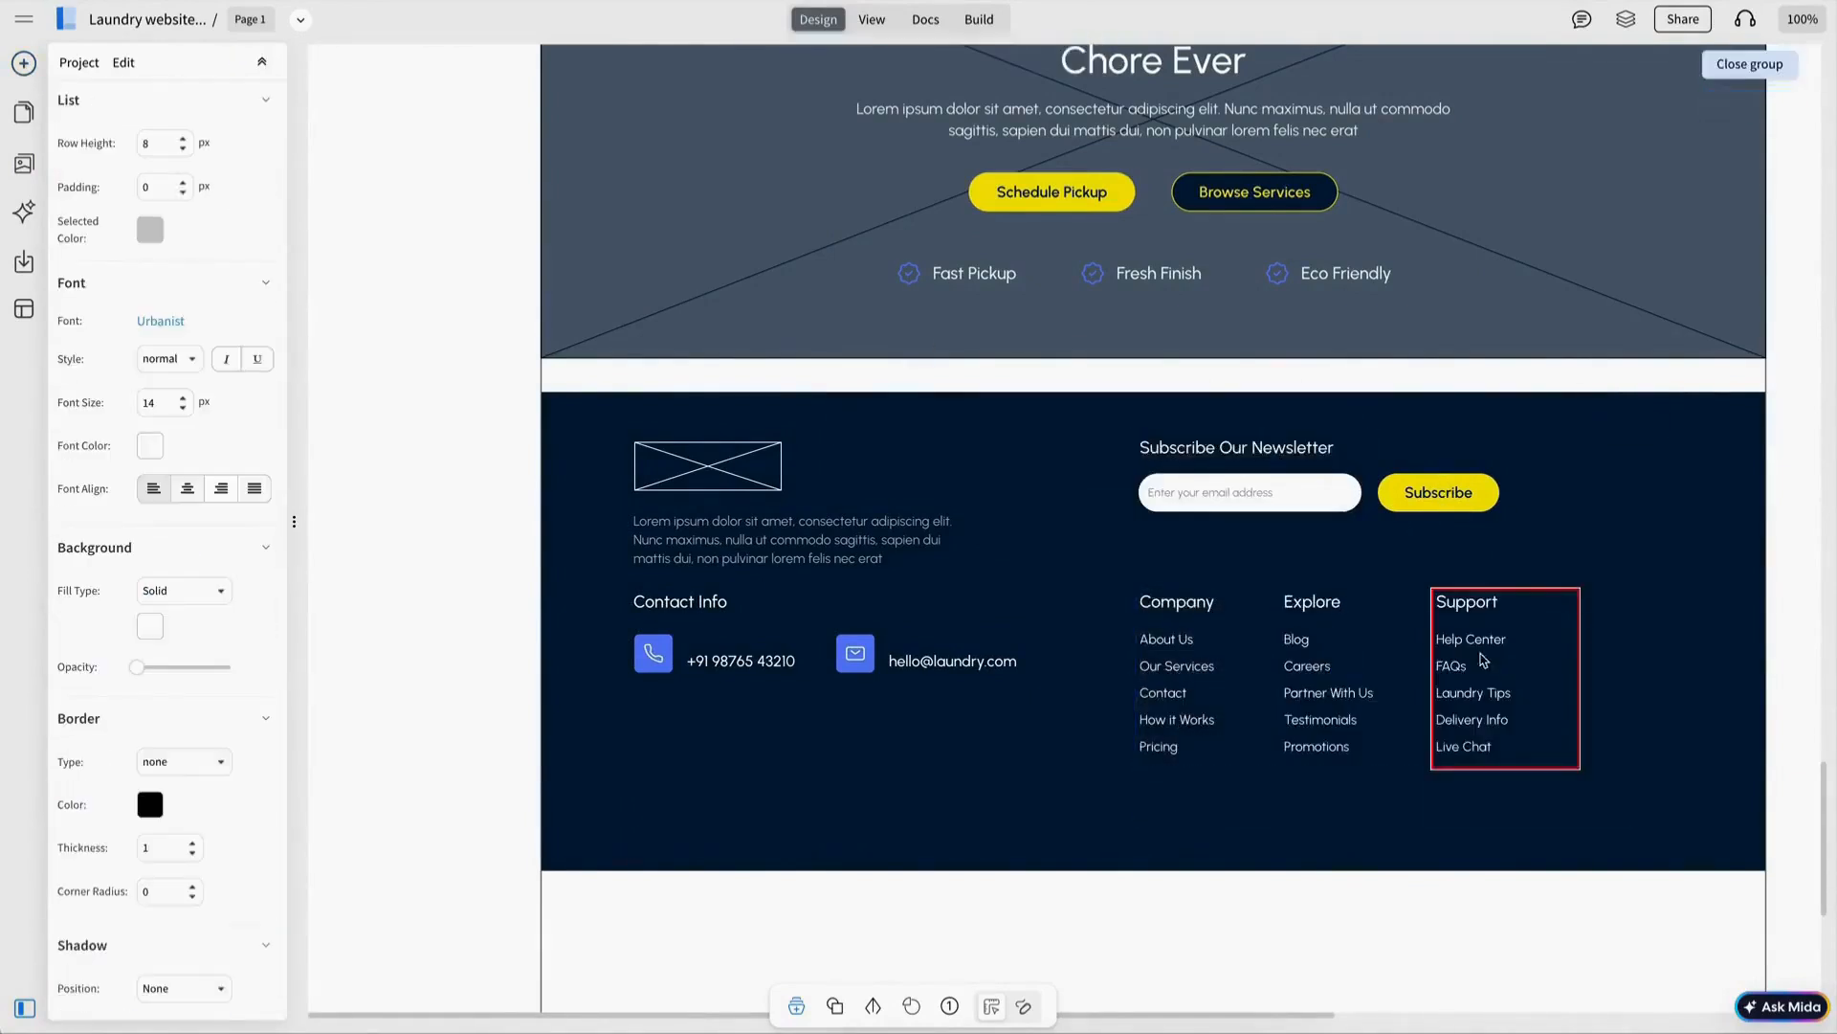
{"action": "key", "text": "Escape"}
{"action": "key", "text": "Escape"}
{"action": "left_click_drag", "start_coordinate": [1543, 547], "coordinate": [1125, 431]}
{"action": "left_click_drag", "start_coordinate": [1268, 492], "coordinate": [1266, 511]}
{"action": "key", "text": "Escape"}
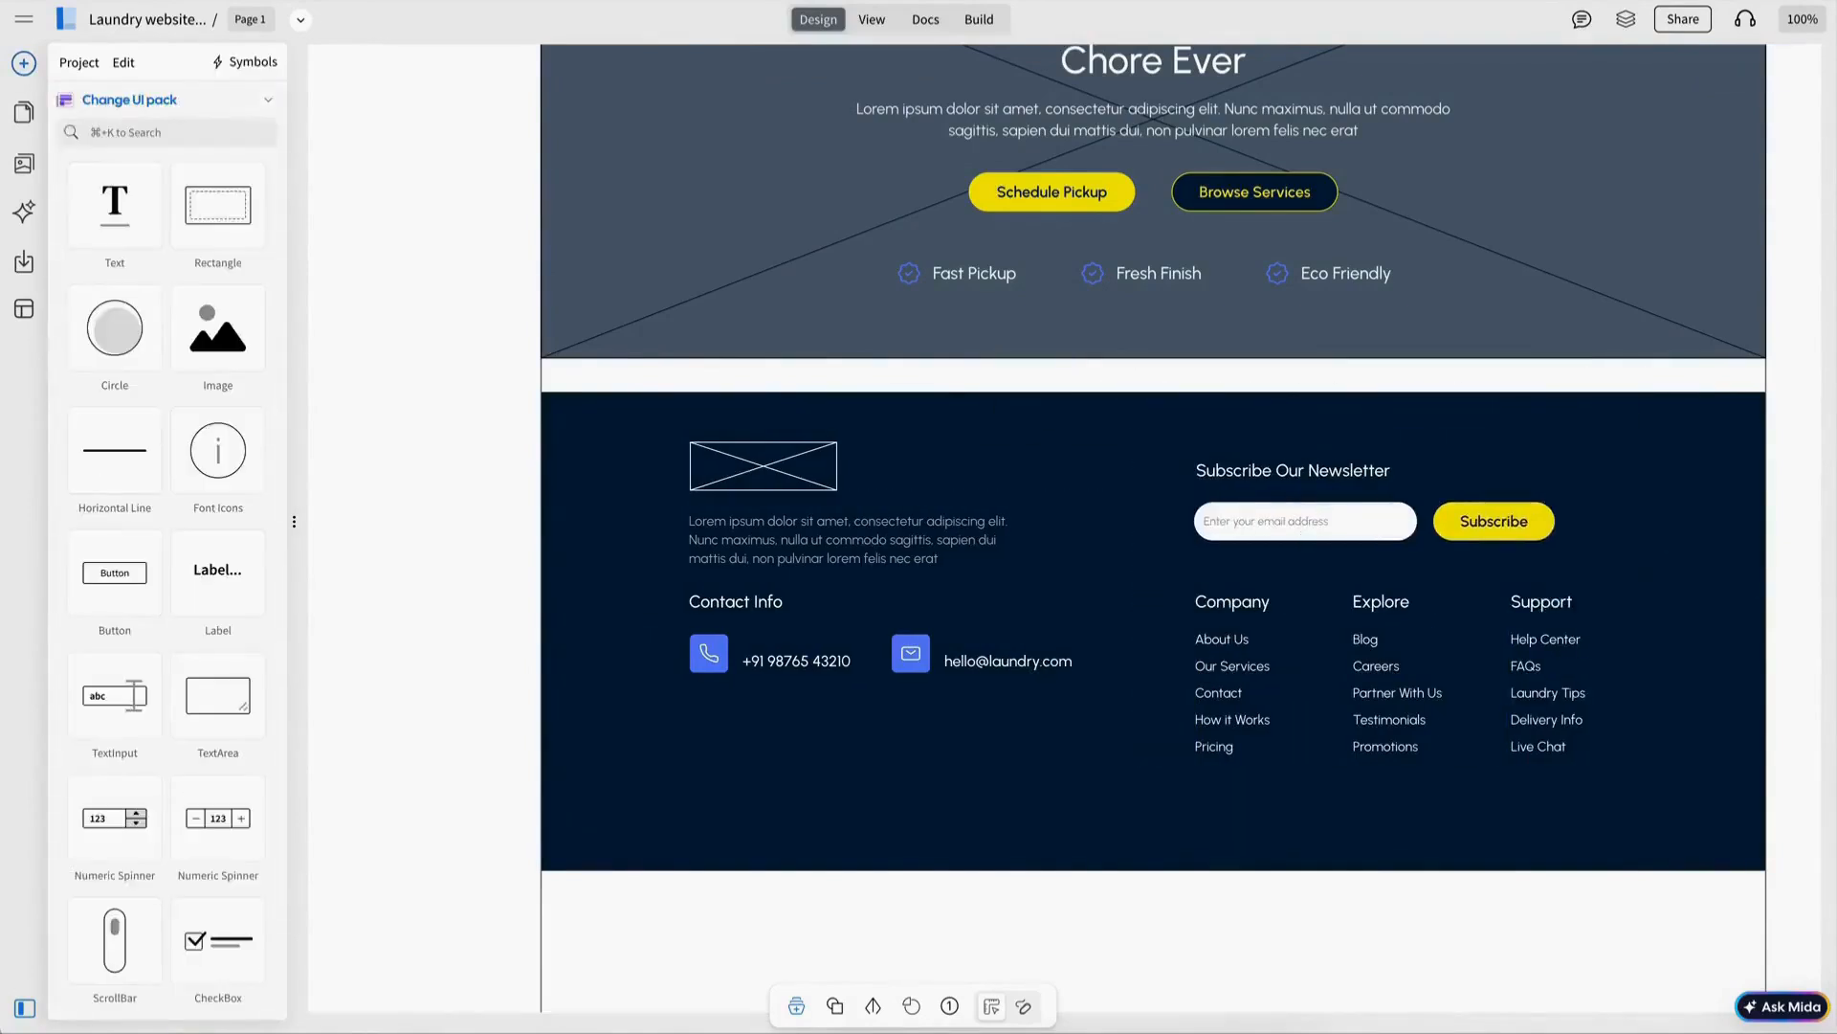
{"action": "scroll", "coordinate": [1148, 574], "scroll_direction": "down", "scroll_amount": 2}
{"action": "left_click_drag", "start_coordinate": [124, 225], "coordinate": [1042, 676]}
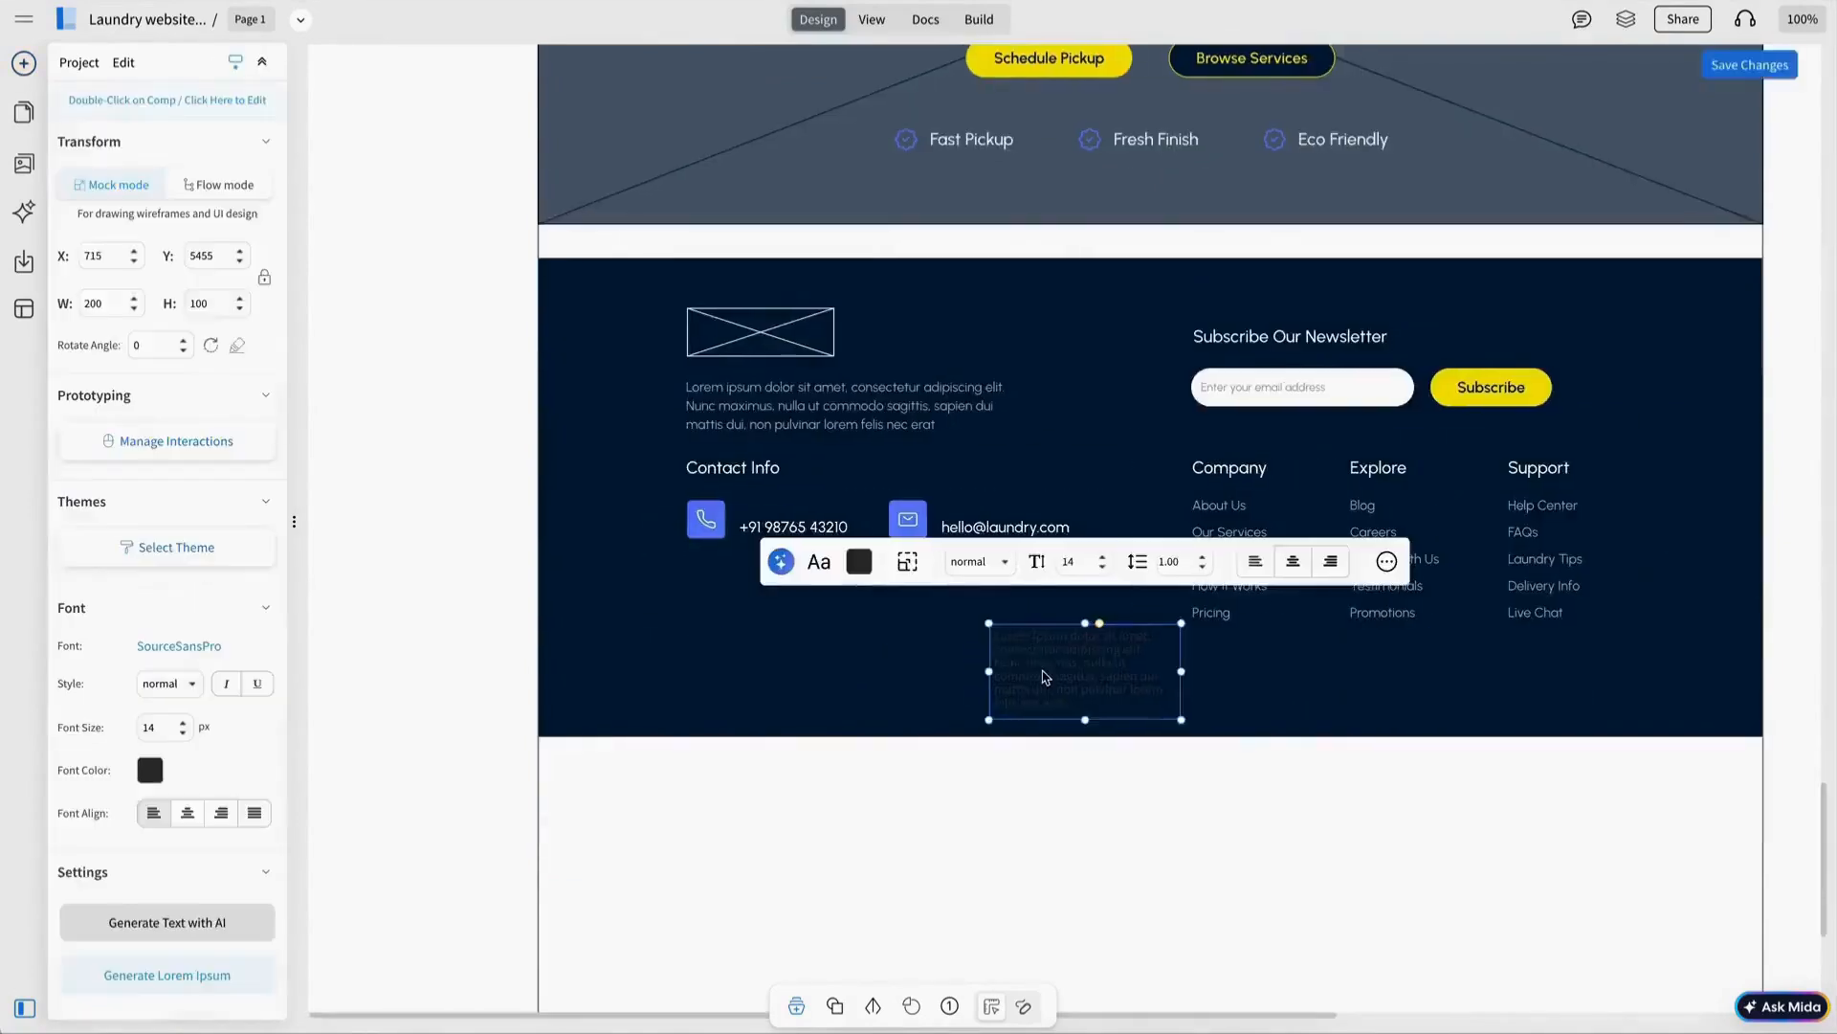
Make the footer text white and fill the hero with the laundry basket photo, corner radius 10.
{"action": "left_click", "coordinate": [863, 561]}
{"action": "left_click", "coordinate": [870, 635]}
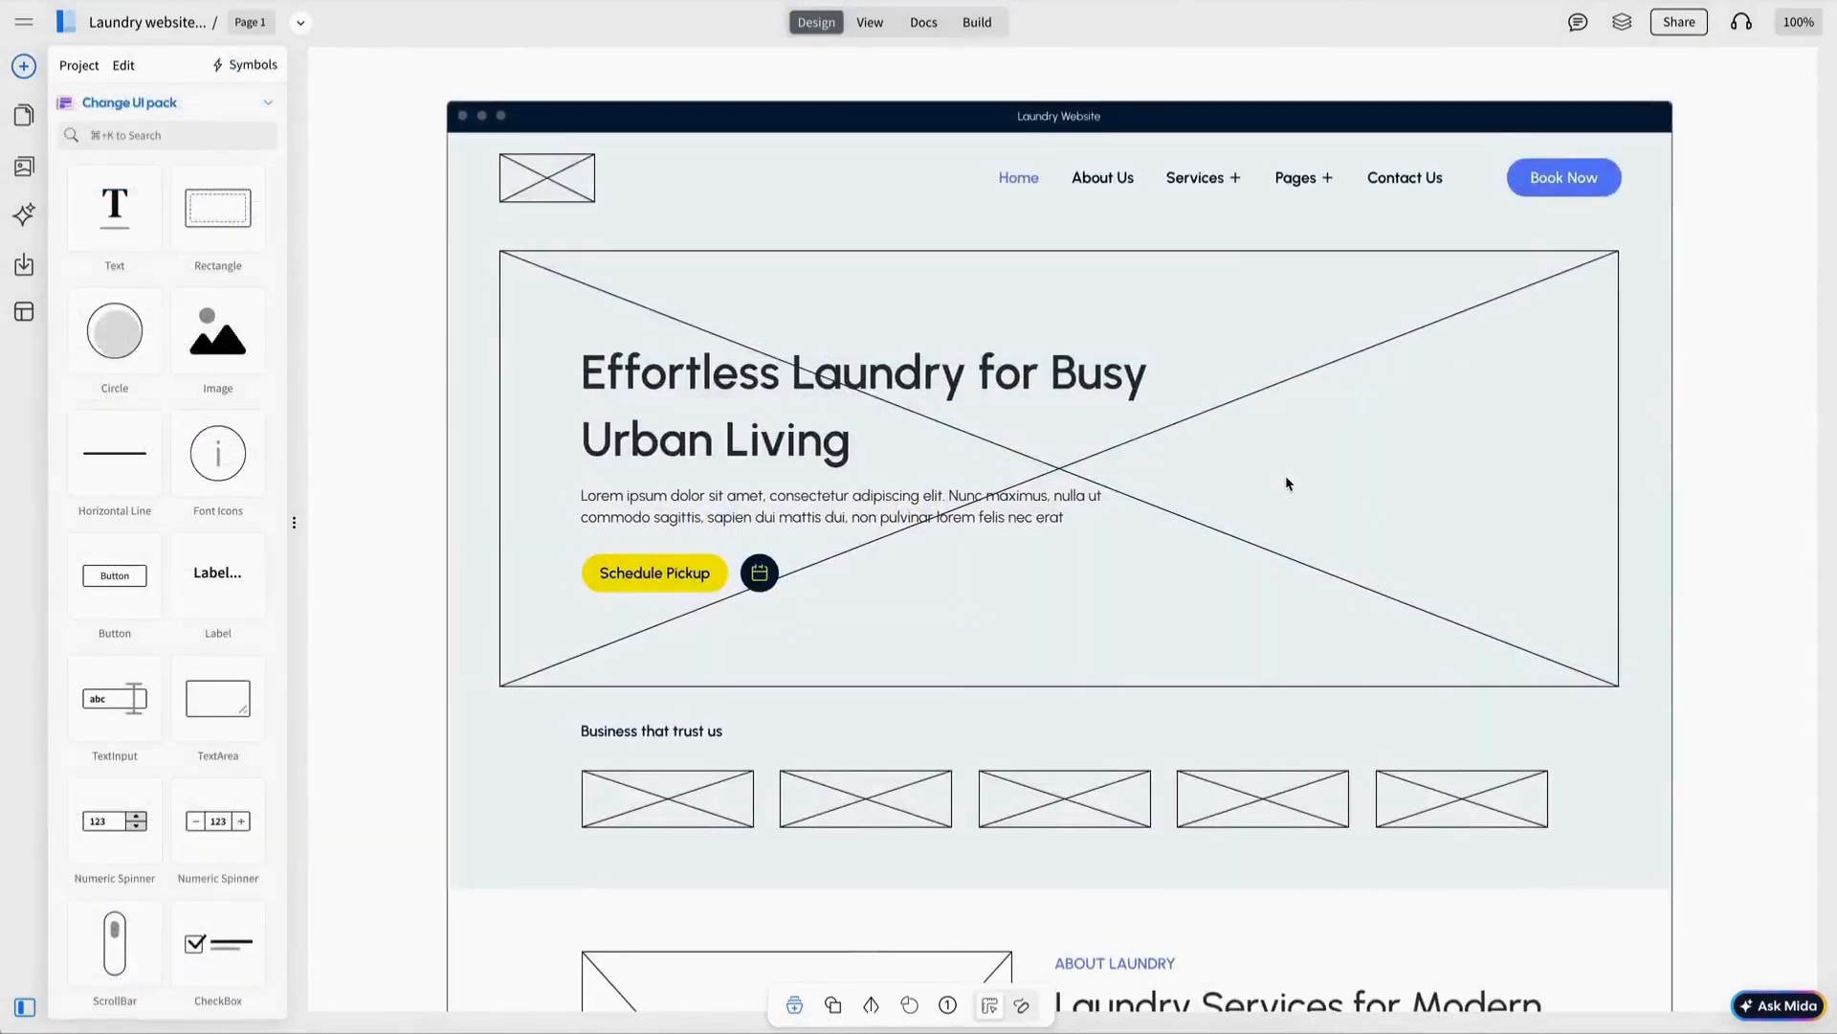
{"action": "left_click", "coordinate": [1288, 483]}
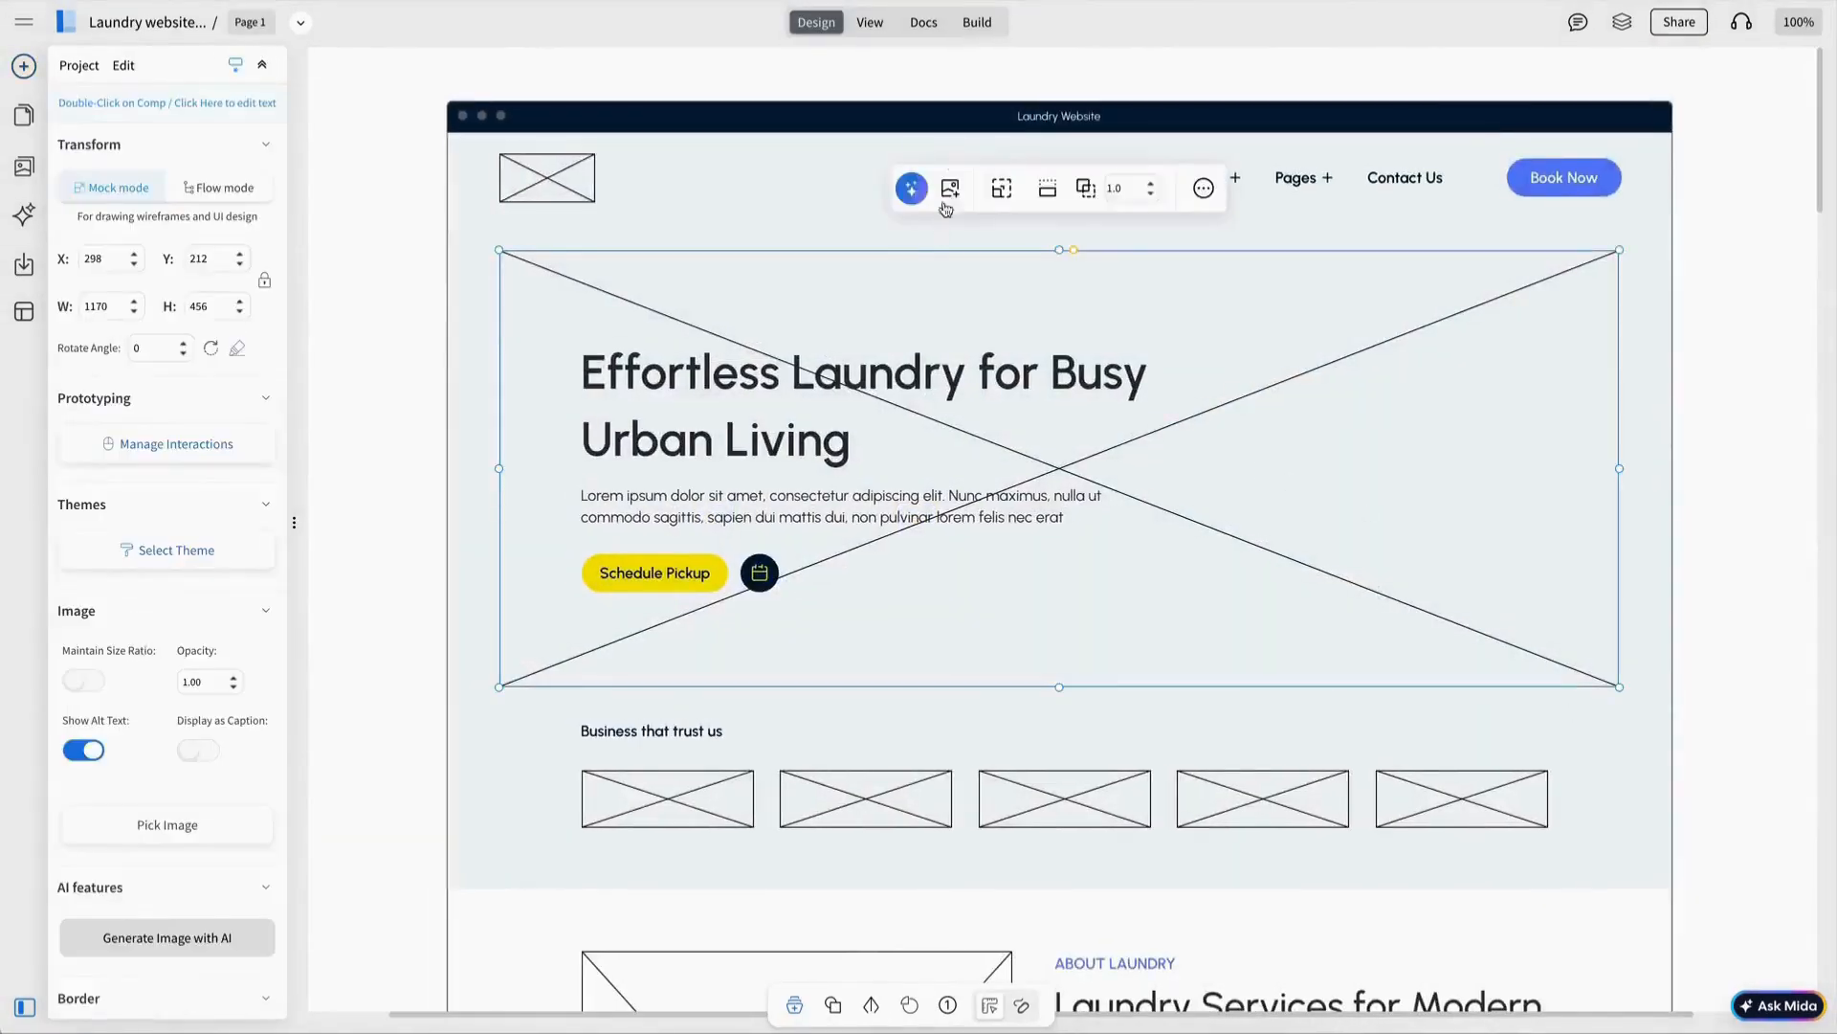
{"action": "left_click", "coordinate": [943, 190]}
{"action": "left_click", "coordinate": [139, 269]}
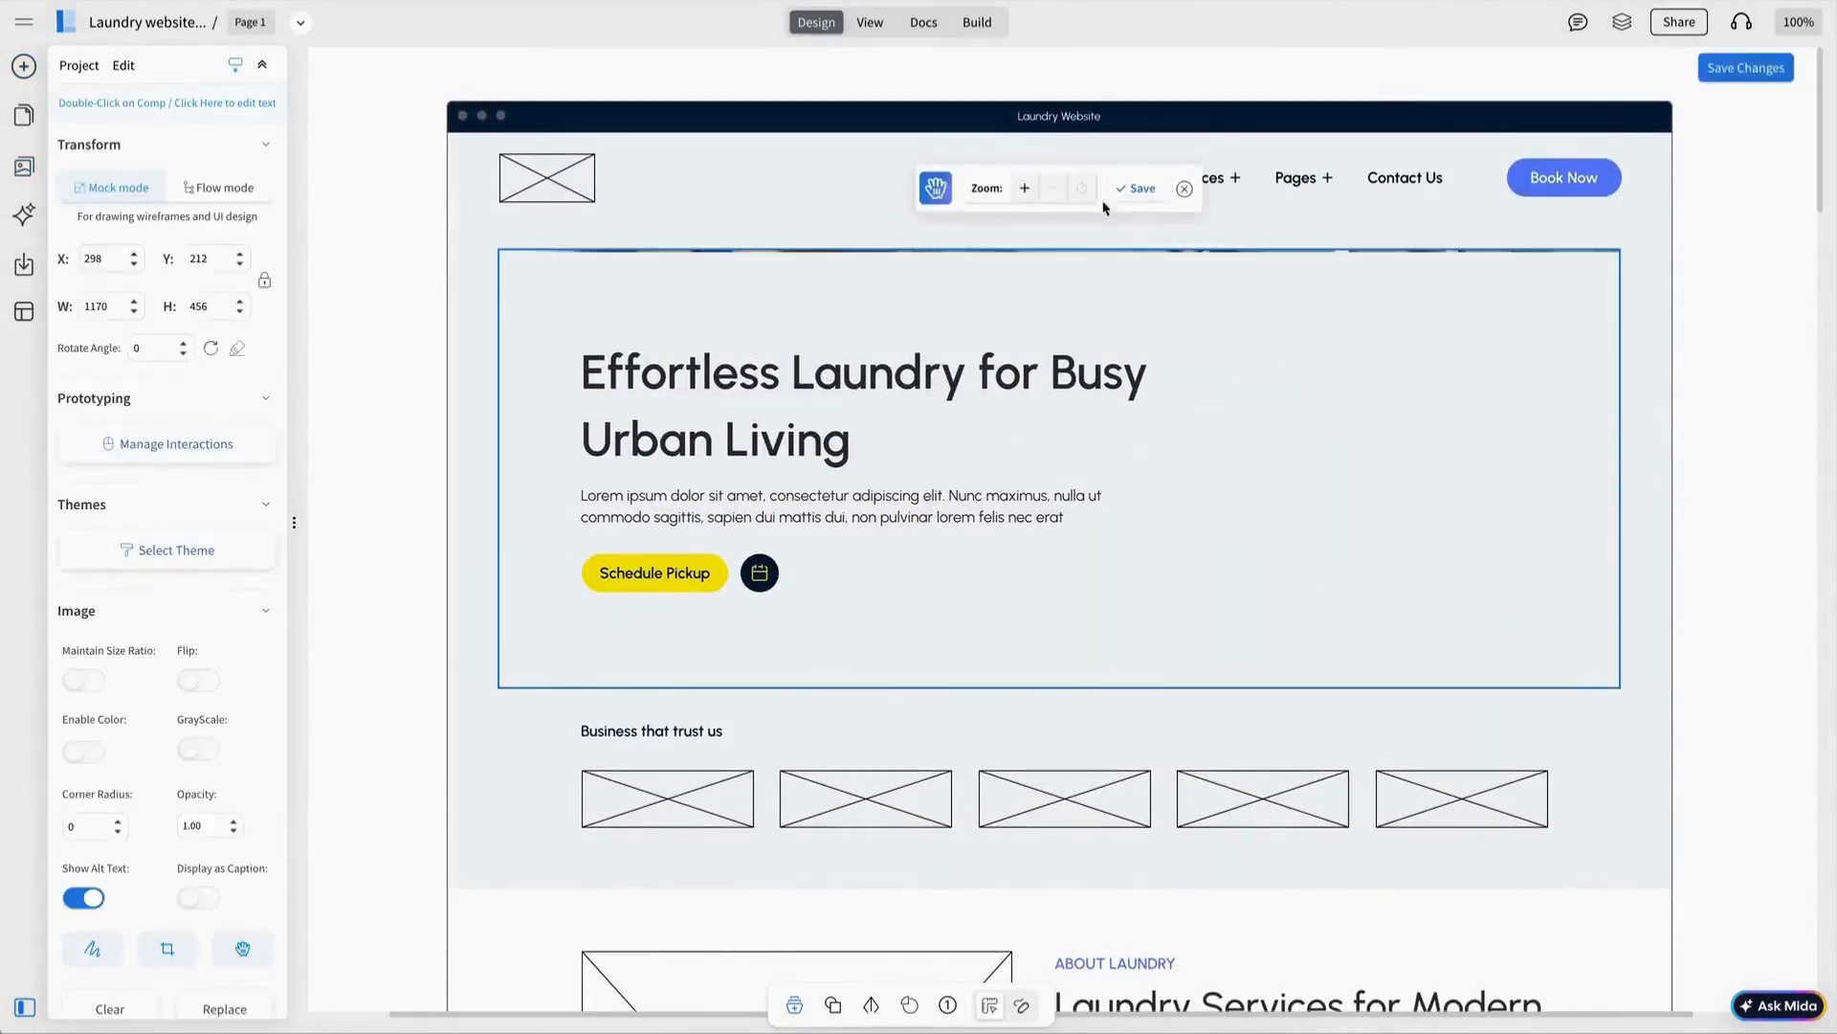
{"action": "left_click", "coordinate": [1135, 188]}
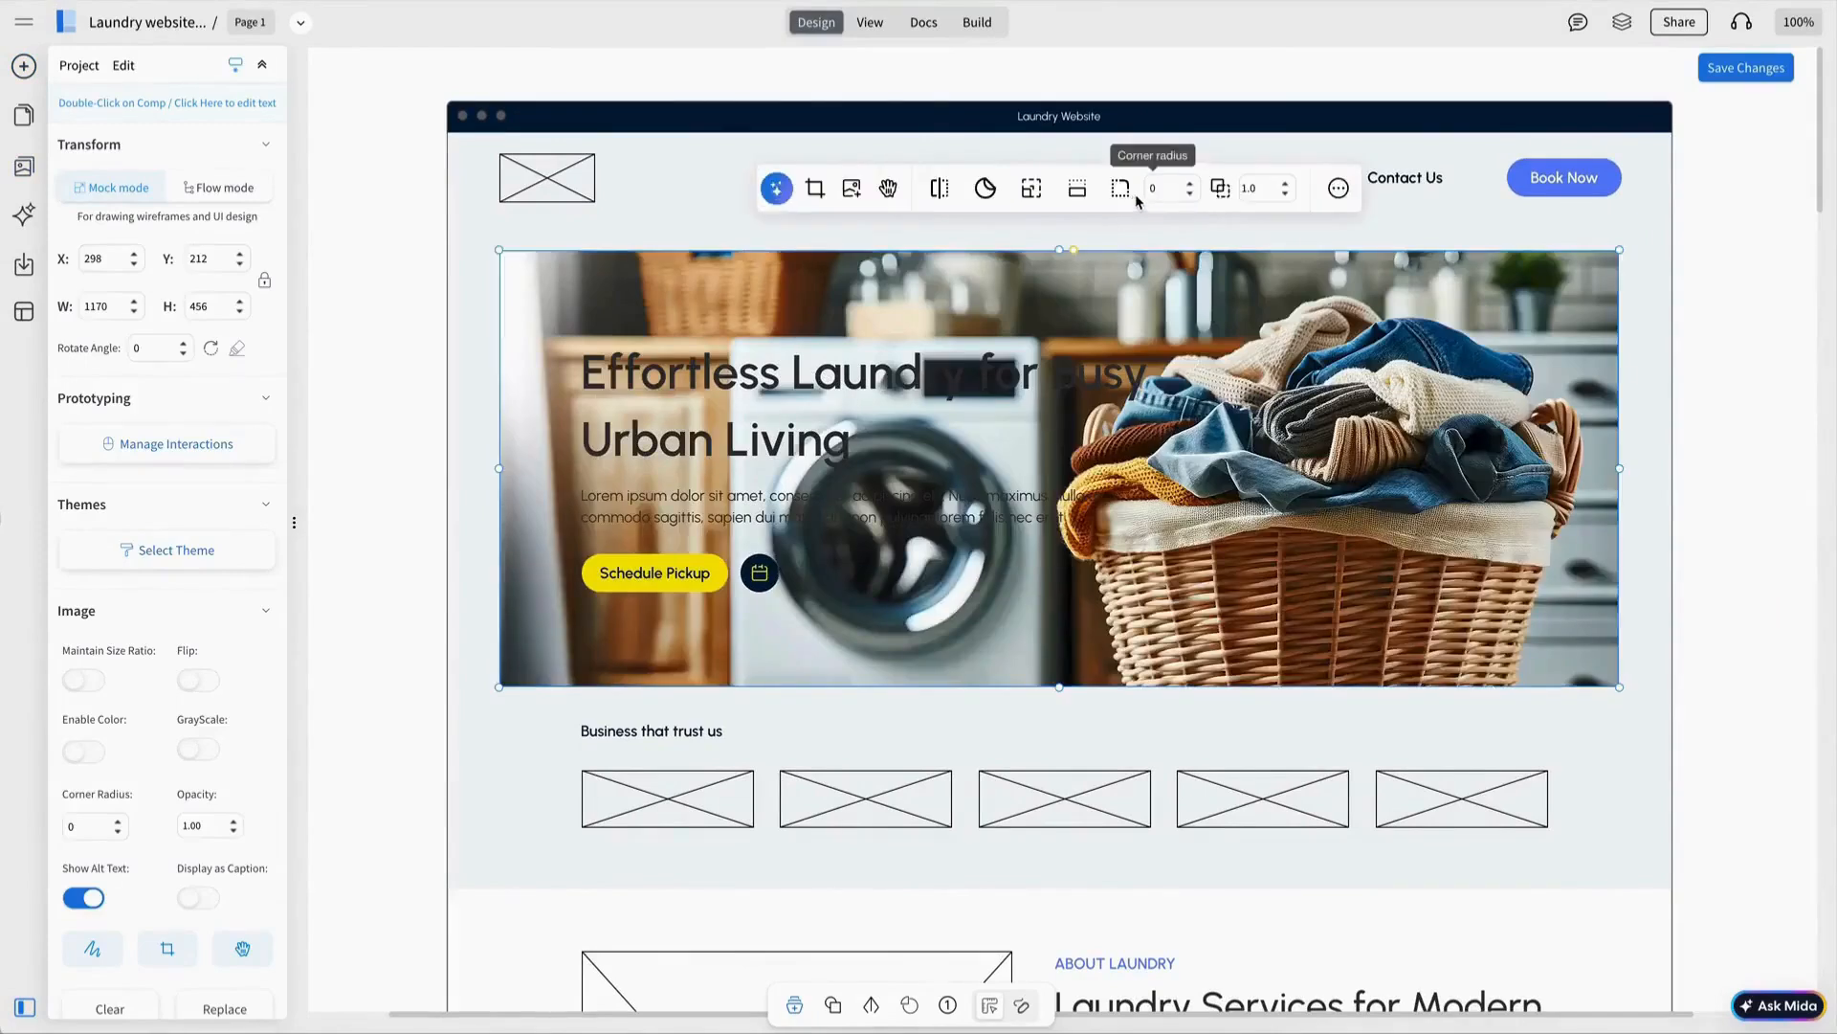
{"action": "key", "text": "Return"}
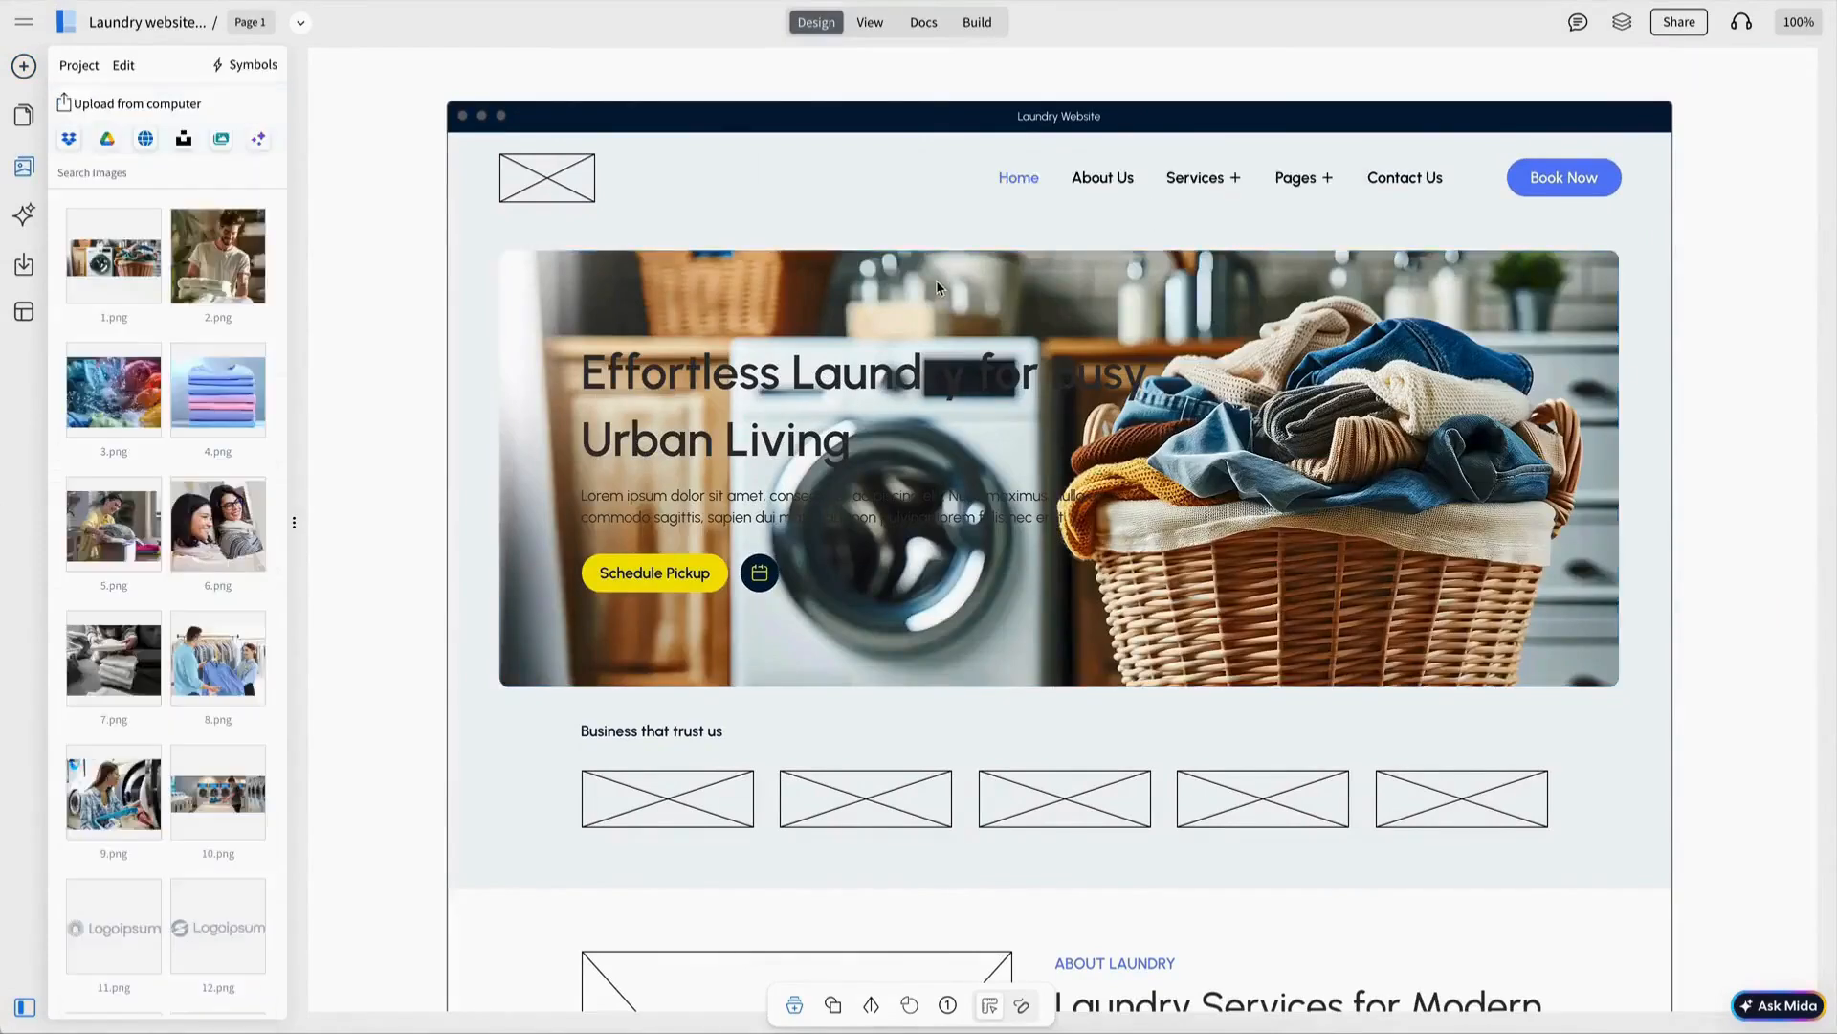
Draw a rectangle over the hero with a Linear Horz. gradient from blue to pale grey.
{"action": "left_click", "coordinate": [21, 71]}
{"action": "left_click_drag", "start_coordinate": [218, 207], "coordinate": [431, 277]}
{"action": "left_click", "coordinate": [800, 185]}
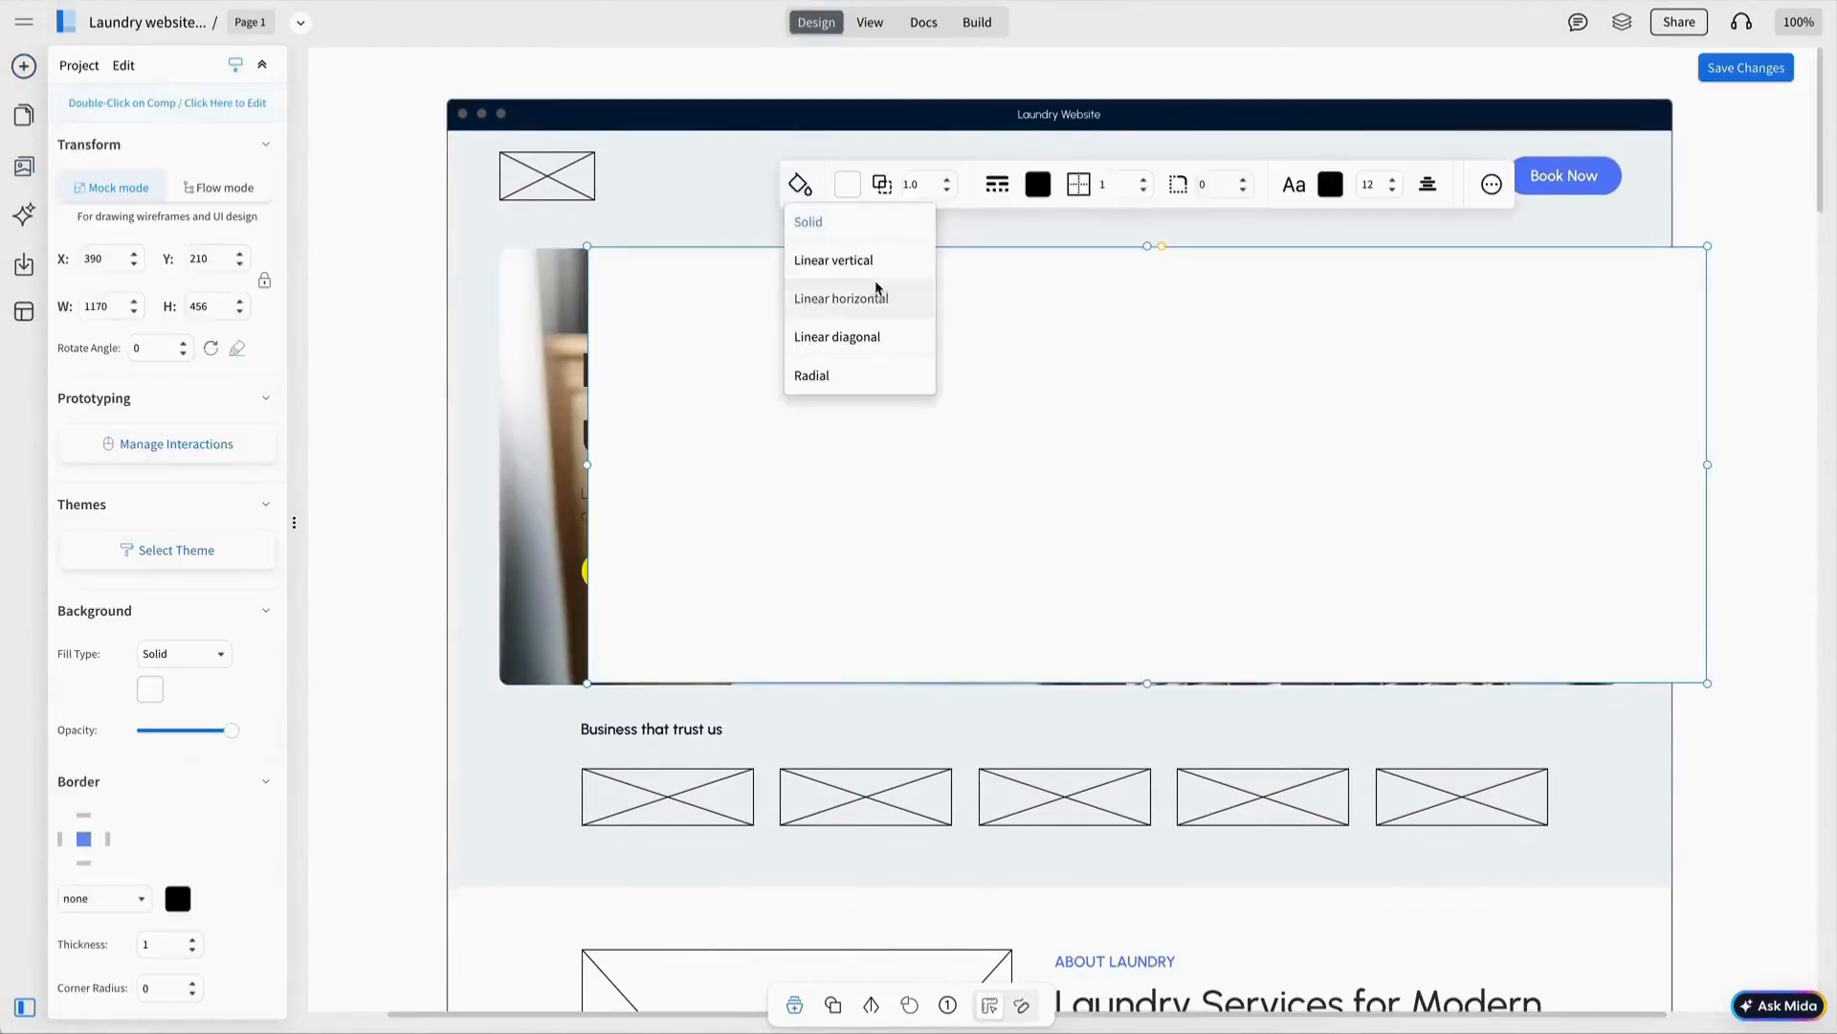
{"action": "left_click", "coordinate": [876, 296]}
{"action": "left_click", "coordinate": [849, 185]}
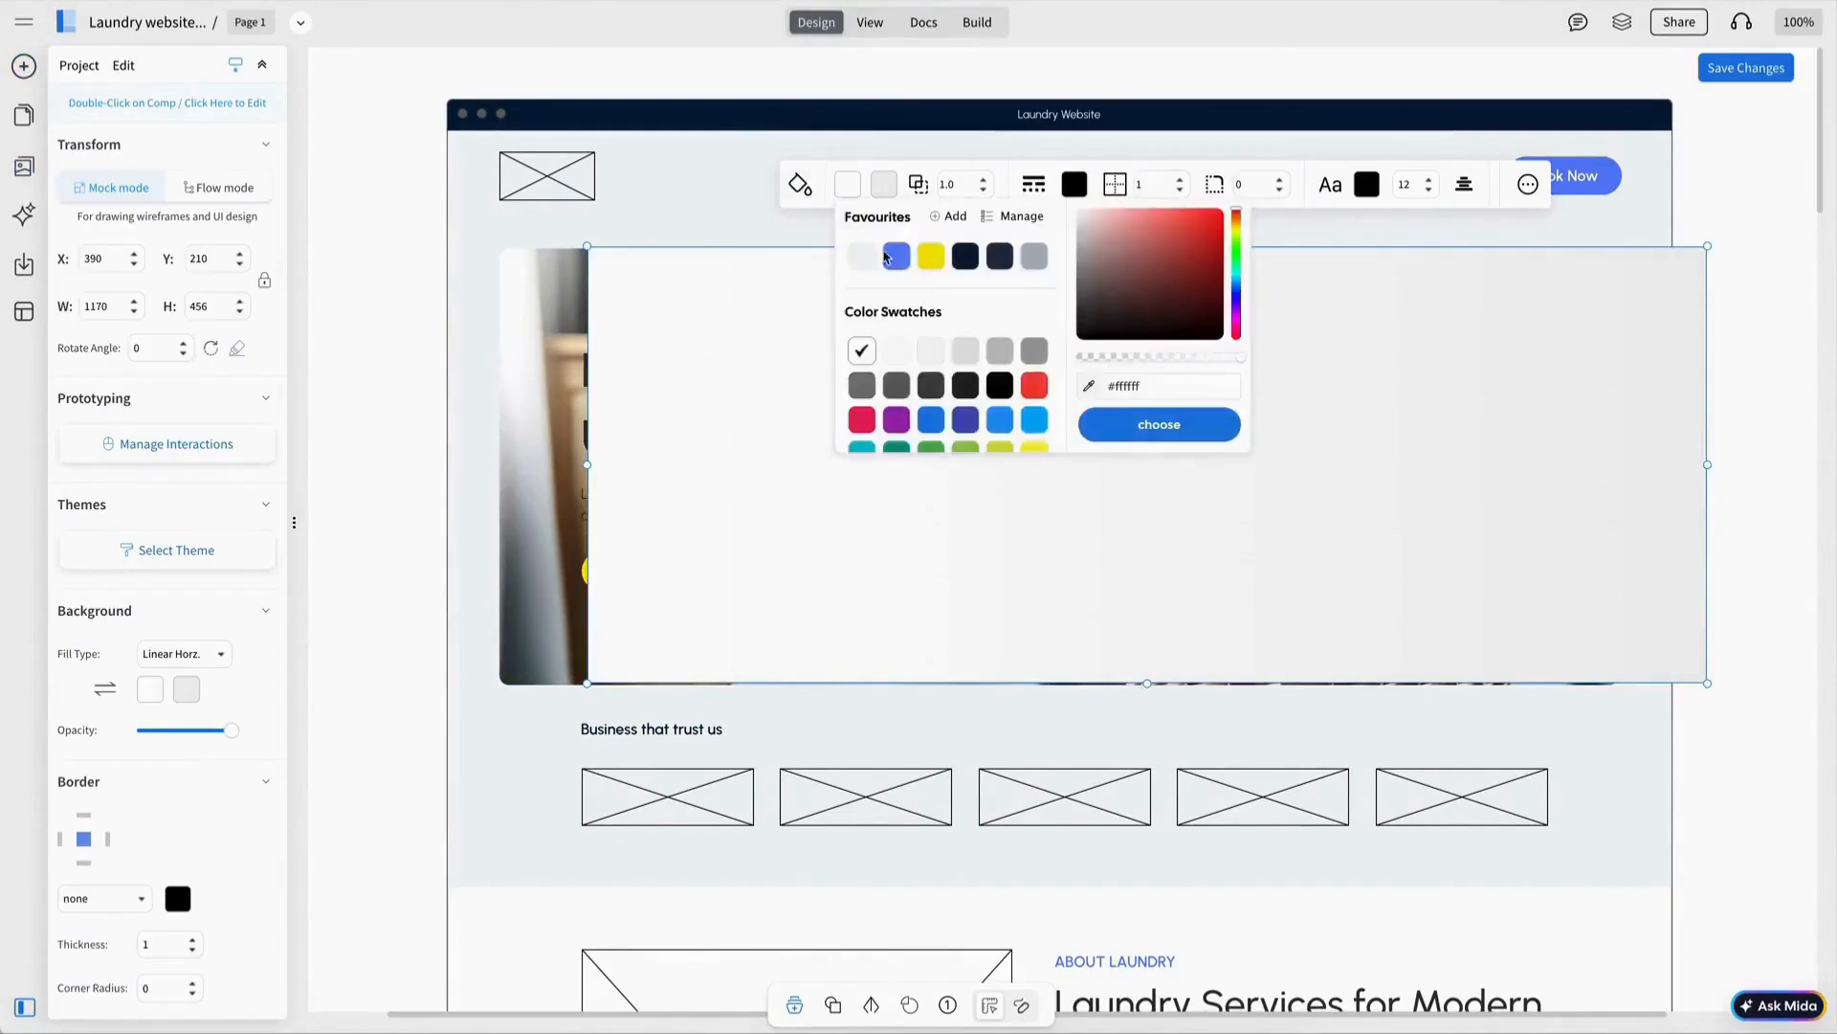
{"action": "left_click", "coordinate": [893, 257]}
{"action": "left_click", "coordinate": [897, 256]}
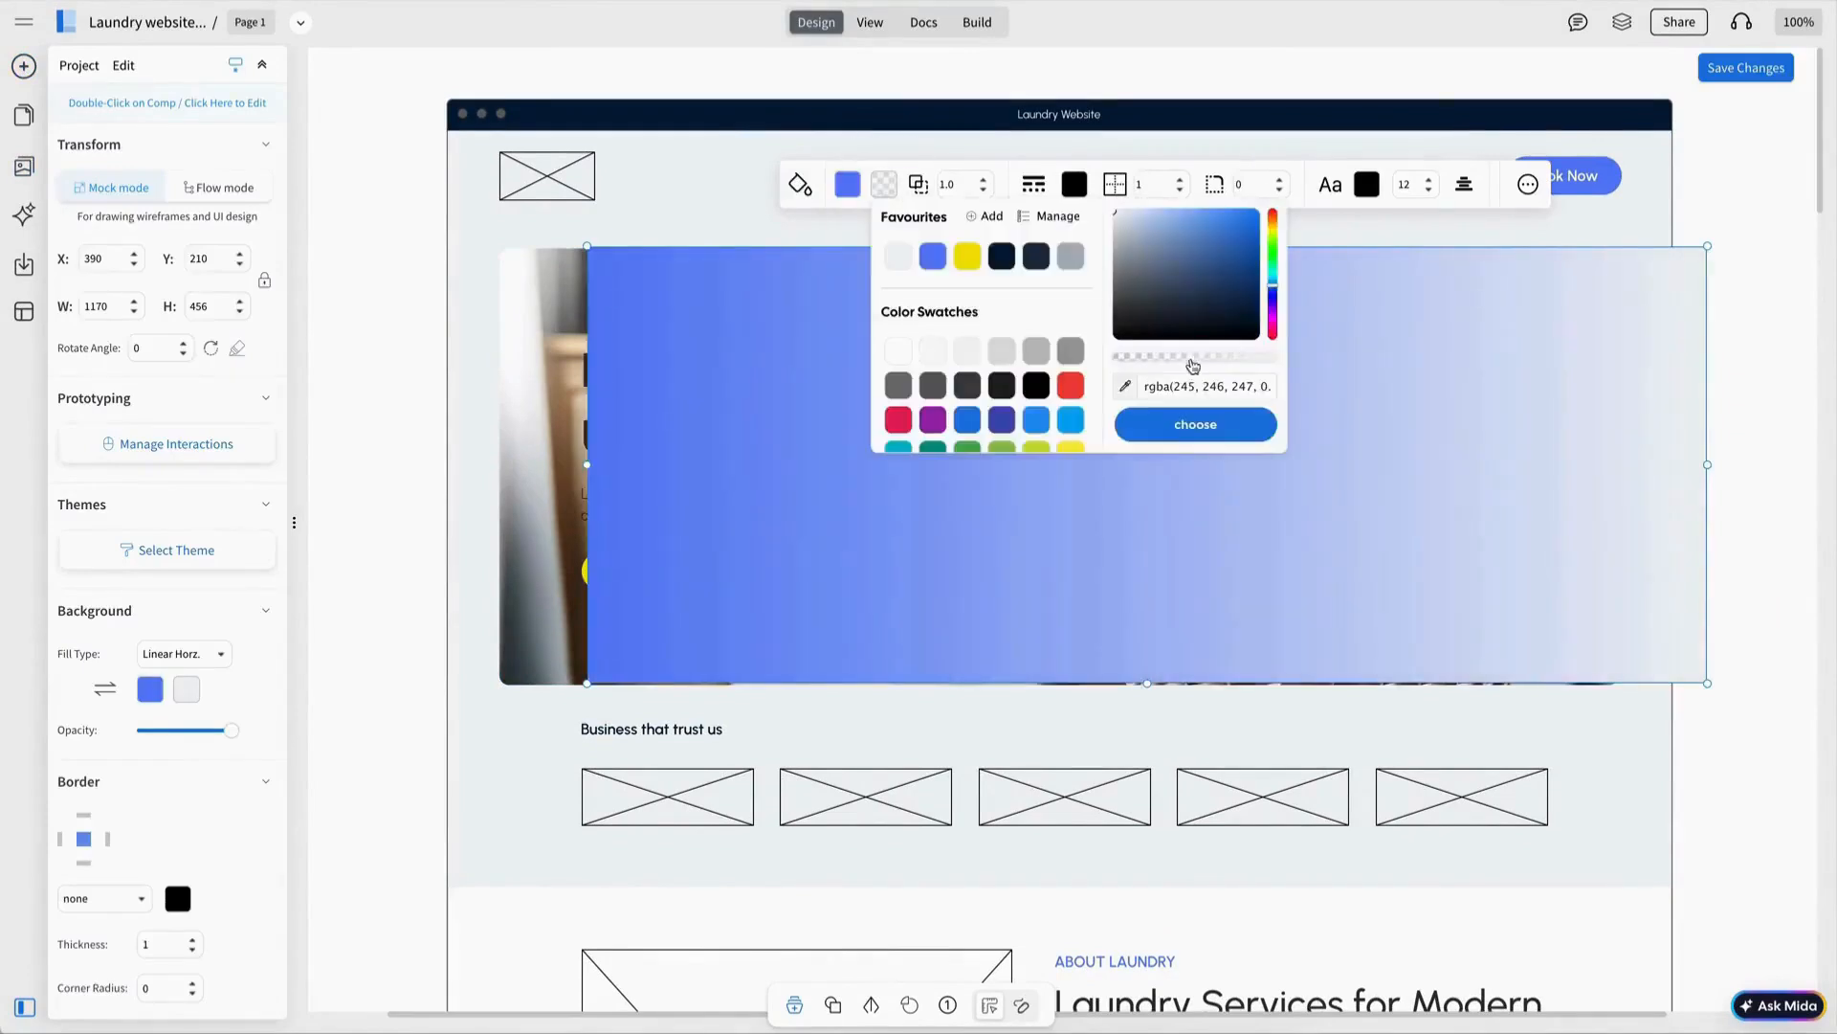
{"action": "left_click", "coordinate": [1195, 424]}
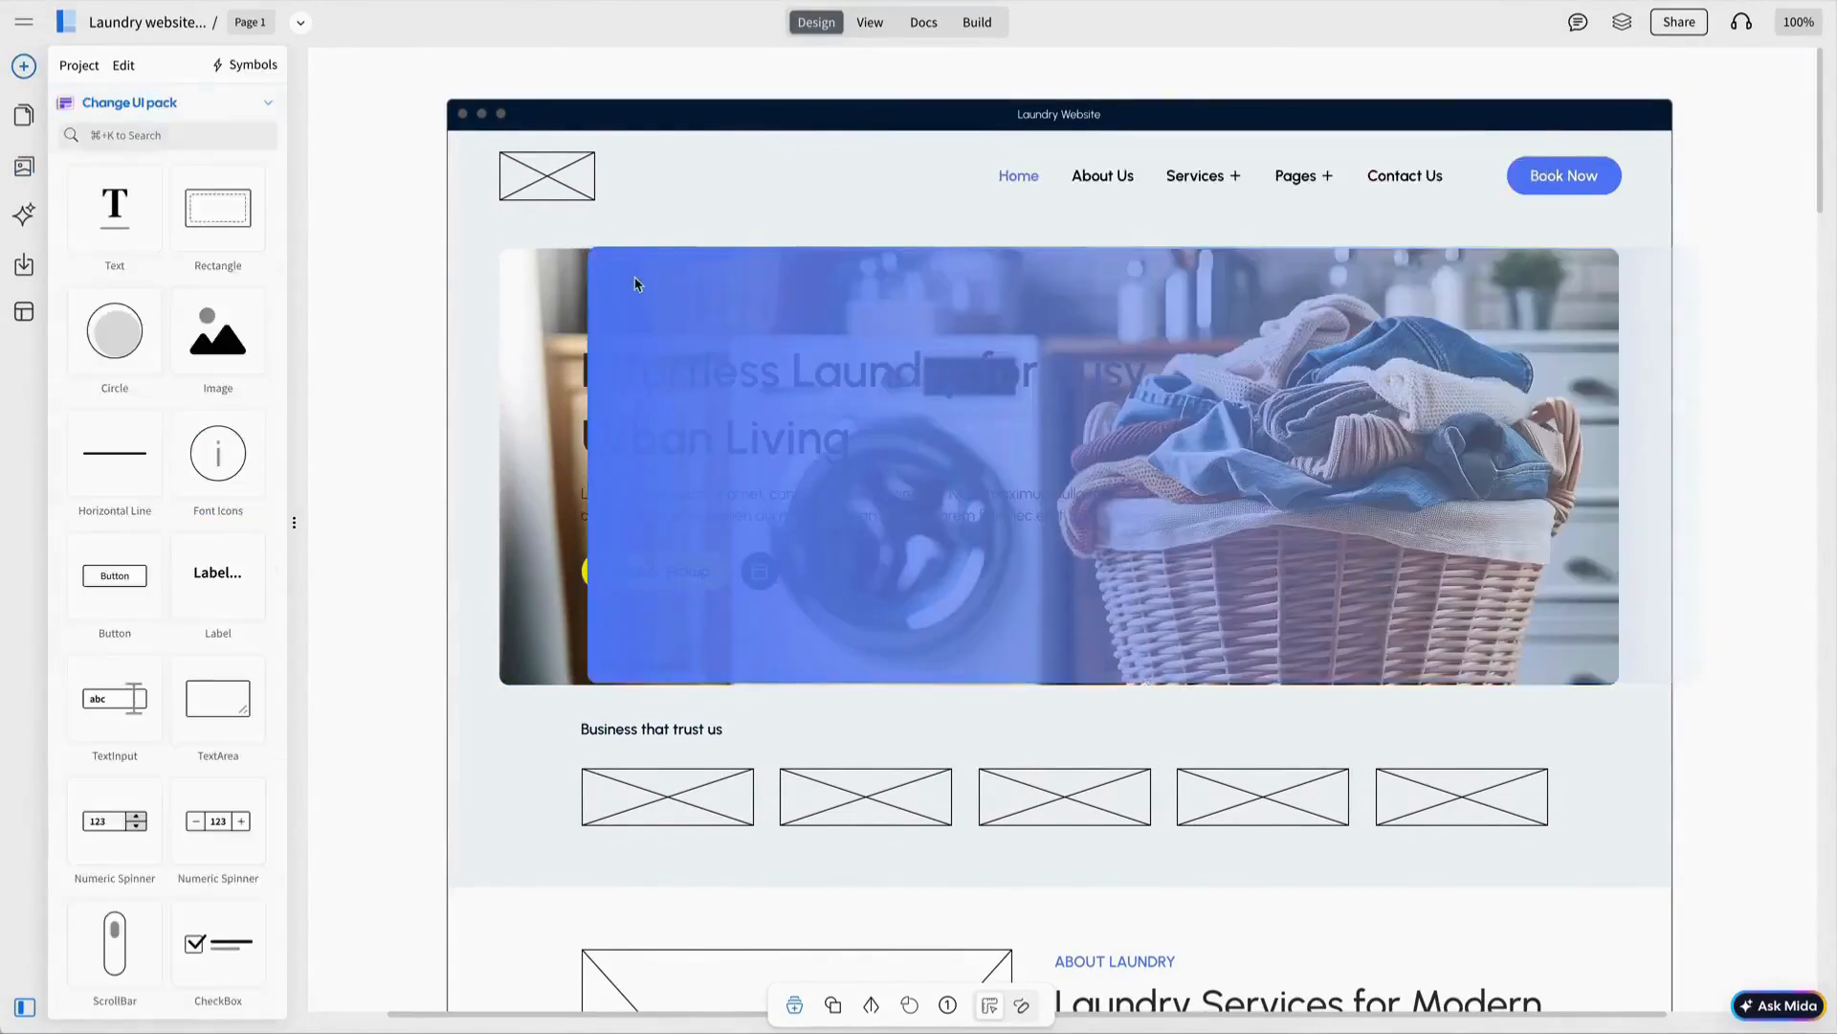
Bring the hero text to front, then left-align and group the gradient with the hero photo.
{"action": "left_click", "coordinate": [639, 403]}
{"action": "right_click", "coordinate": [639, 403]}
{"action": "left_click", "coordinate": [708, 584]}
{"action": "left_click", "coordinate": [972, 299]}
{"action": "left_click", "coordinate": [670, 297], "text": "shift"}
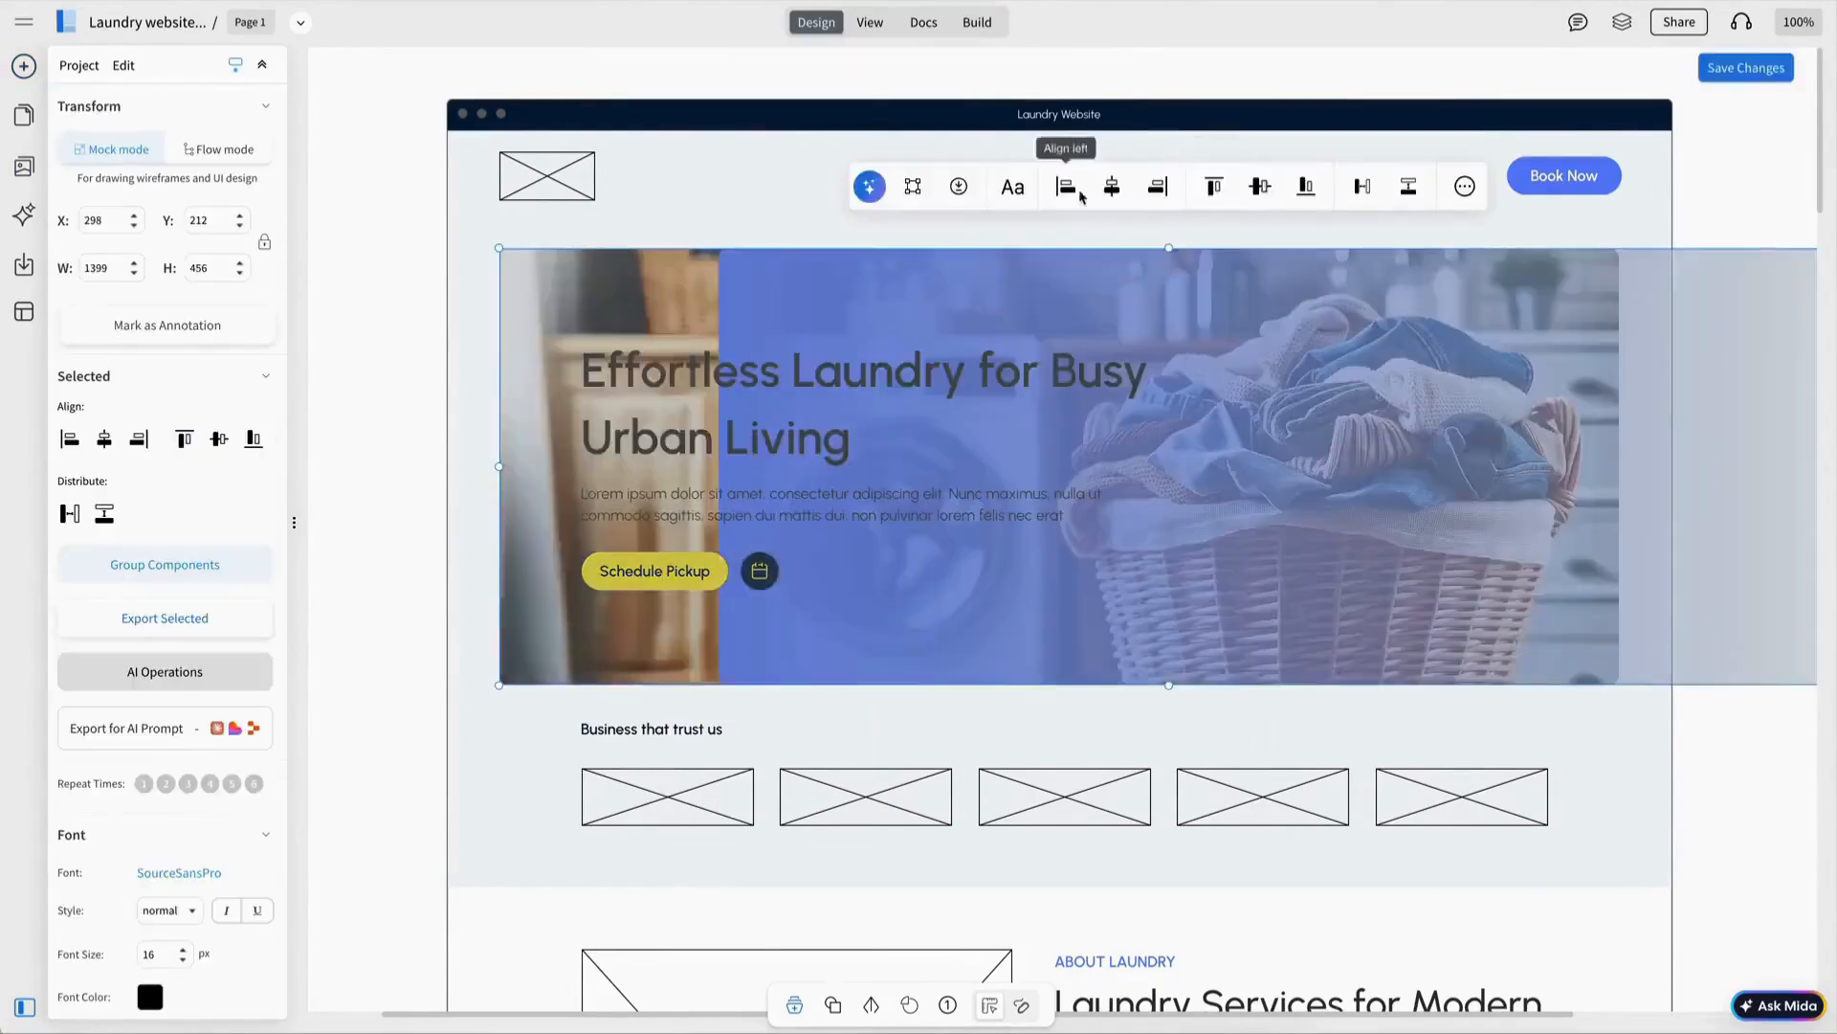
{"action": "left_click", "coordinate": [1075, 191]}
{"action": "left_click", "coordinate": [804, 187]}
Turn the hero heading and paragraph text white.
{"action": "left_click", "coordinate": [859, 433]}
{"action": "double_click", "coordinate": [824, 411]}
{"action": "left_click", "coordinate": [639, 269]}
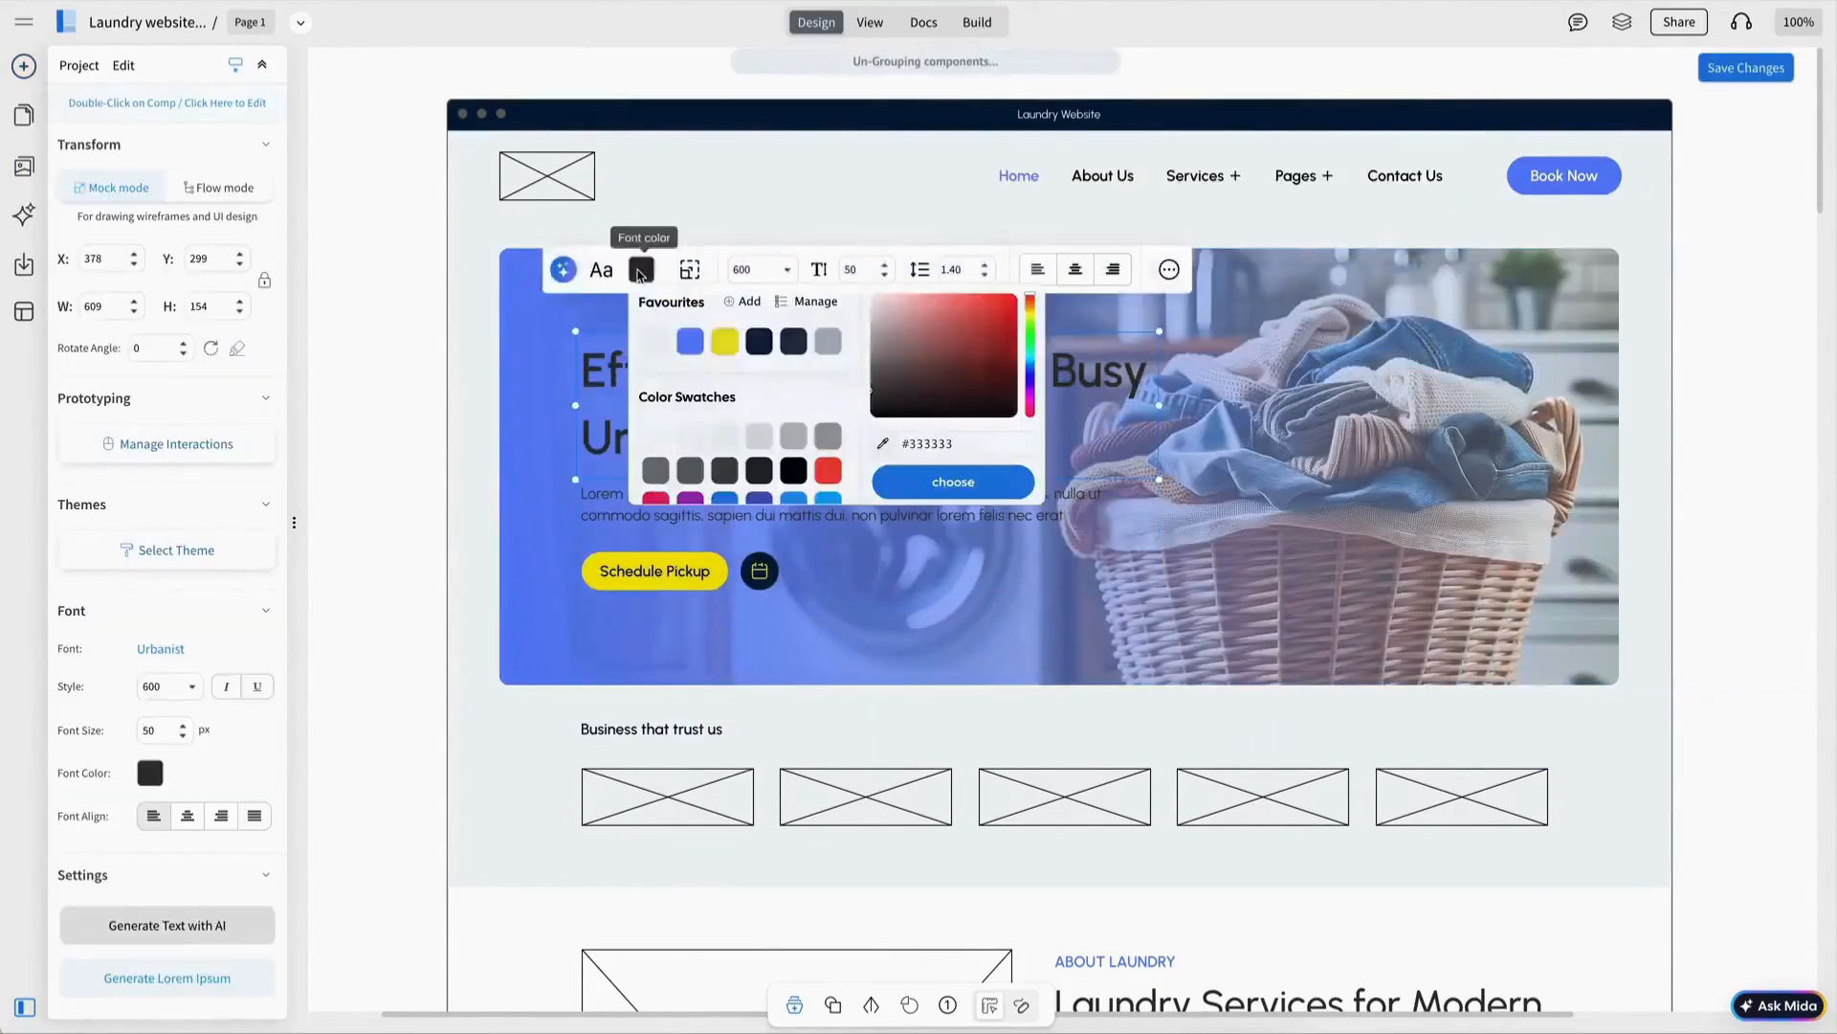
{"action": "left_click", "coordinate": [656, 357]}
{"action": "left_click", "coordinate": [624, 496]}
{"action": "left_click", "coordinate": [637, 416]}
{"action": "left_click", "coordinate": [831, 491]}
{"action": "left_click", "coordinate": [637, 416]}
{"action": "left_click", "coordinate": [655, 490]}
{"action": "left_click", "coordinate": [986, 553]}
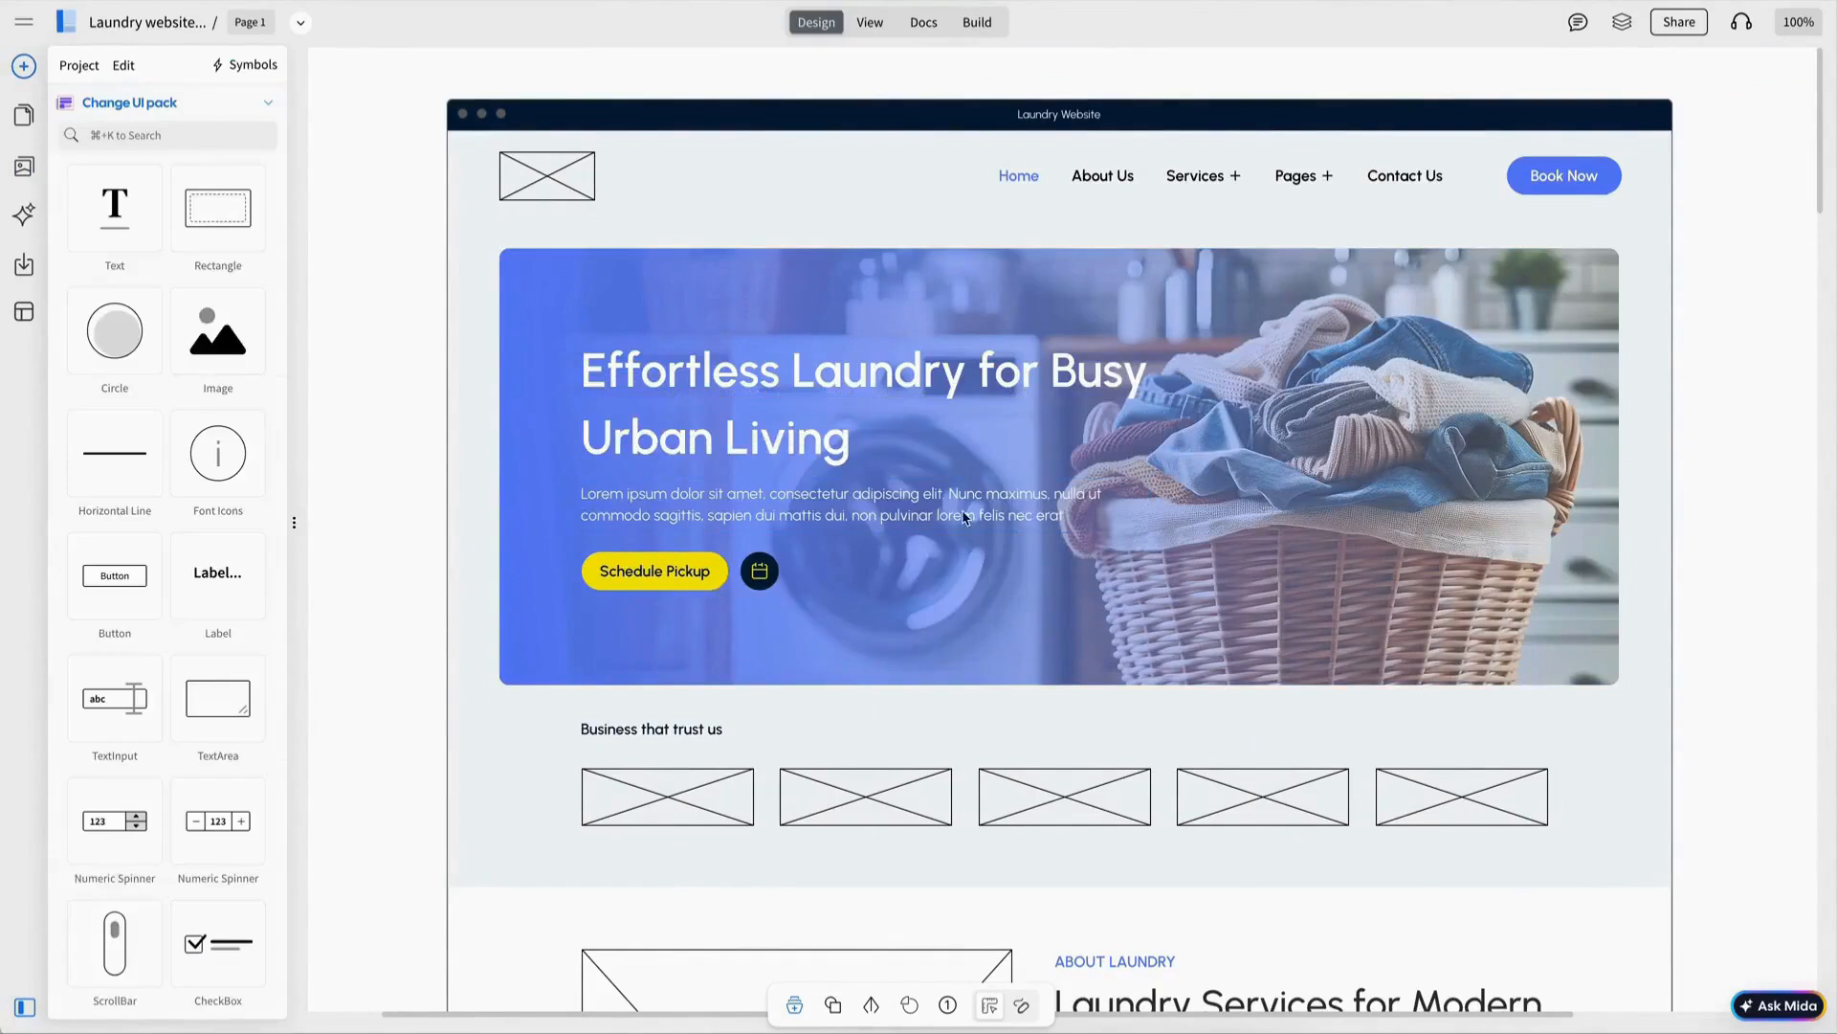
Select the logo placeholder inside the header group for an image.
{"action": "left_click", "coordinate": [578, 191]}
{"action": "double_click", "coordinate": [578, 191]}
{"action": "left_click", "coordinate": [23, 166]}
Place the Laundry logo in the header placeholder.
{"action": "scroll", "coordinate": [260, 593], "scroll_direction": "down", "scroll_amount": 5}
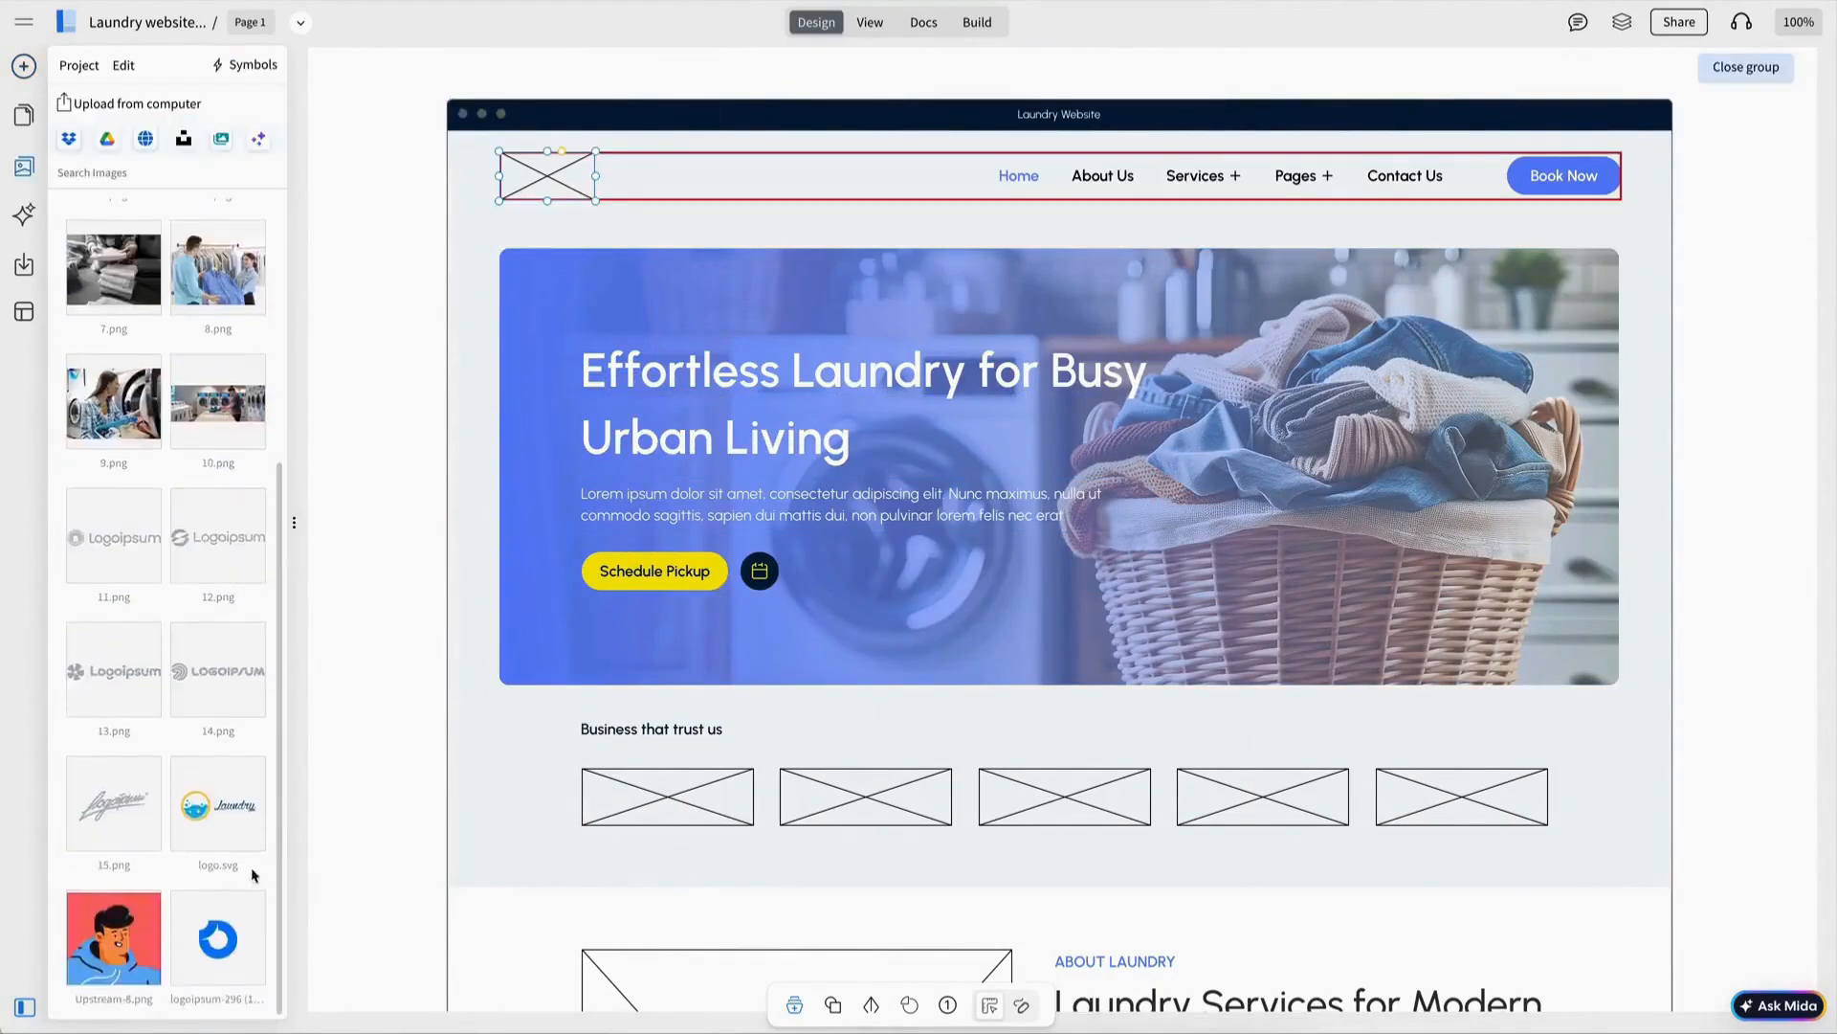
{"action": "left_click_drag", "start_coordinate": [221, 806], "coordinate": [555, 178]}
{"action": "left_click", "coordinate": [559, 196]}
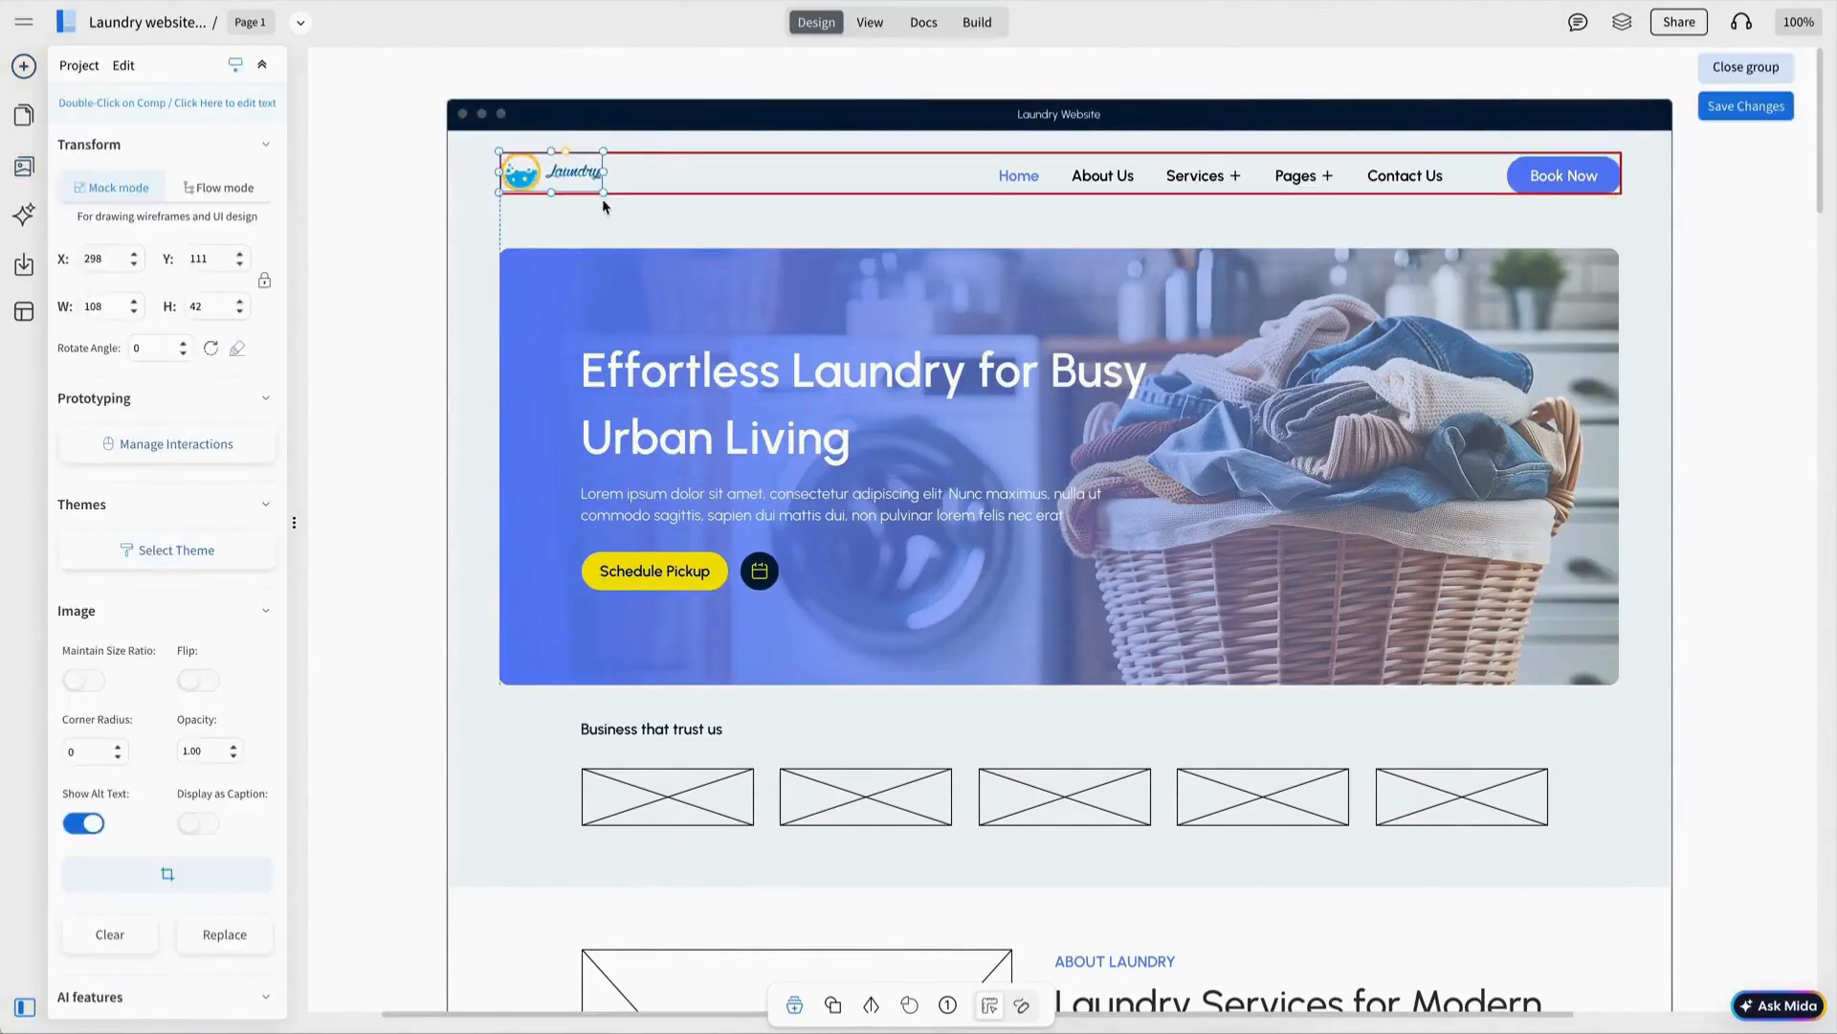
{"action": "key", "text": "ctrl+a"}
{"action": "left_click", "coordinate": [1152, 90]}
Fill the first two trusted-businesses placeholders with Logoipsum logos.
{"action": "left_click", "coordinate": [1746, 67]}
{"action": "scroll", "coordinate": [668, 579], "scroll_direction": "down", "scroll_amount": 2}
{"action": "left_click", "coordinate": [668, 579]}
{"action": "left_click", "coordinate": [559, 492]}
{"action": "left_click", "coordinate": [106, 533]}
{"action": "left_click", "coordinate": [841, 597]}
{"action": "left_click", "coordinate": [757, 489]}
{"action": "left_click", "coordinate": [221, 534]}
Choose a photo for the Pickup & Delivery service card's image placeholder.
{"action": "left_click", "coordinate": [1128, 619]}
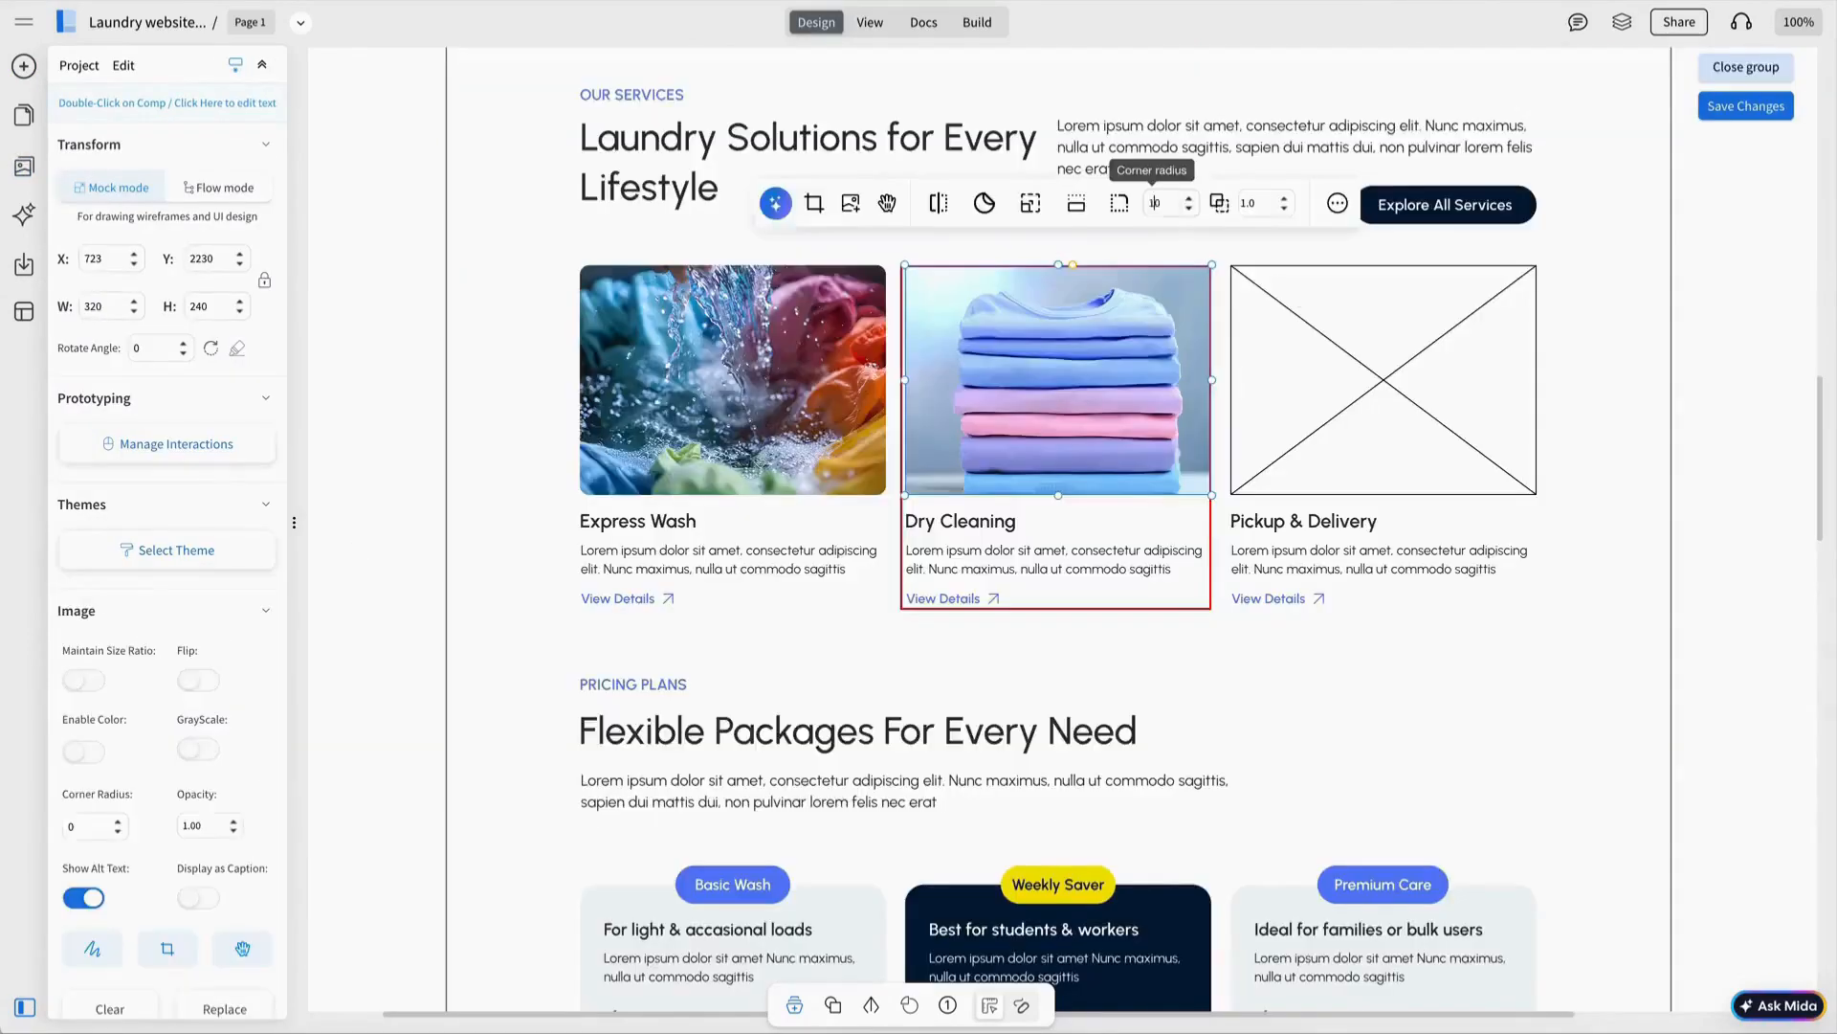
{"action": "double_click", "coordinate": [1363, 337]}
{"action": "left_click", "coordinate": [1273, 204]}
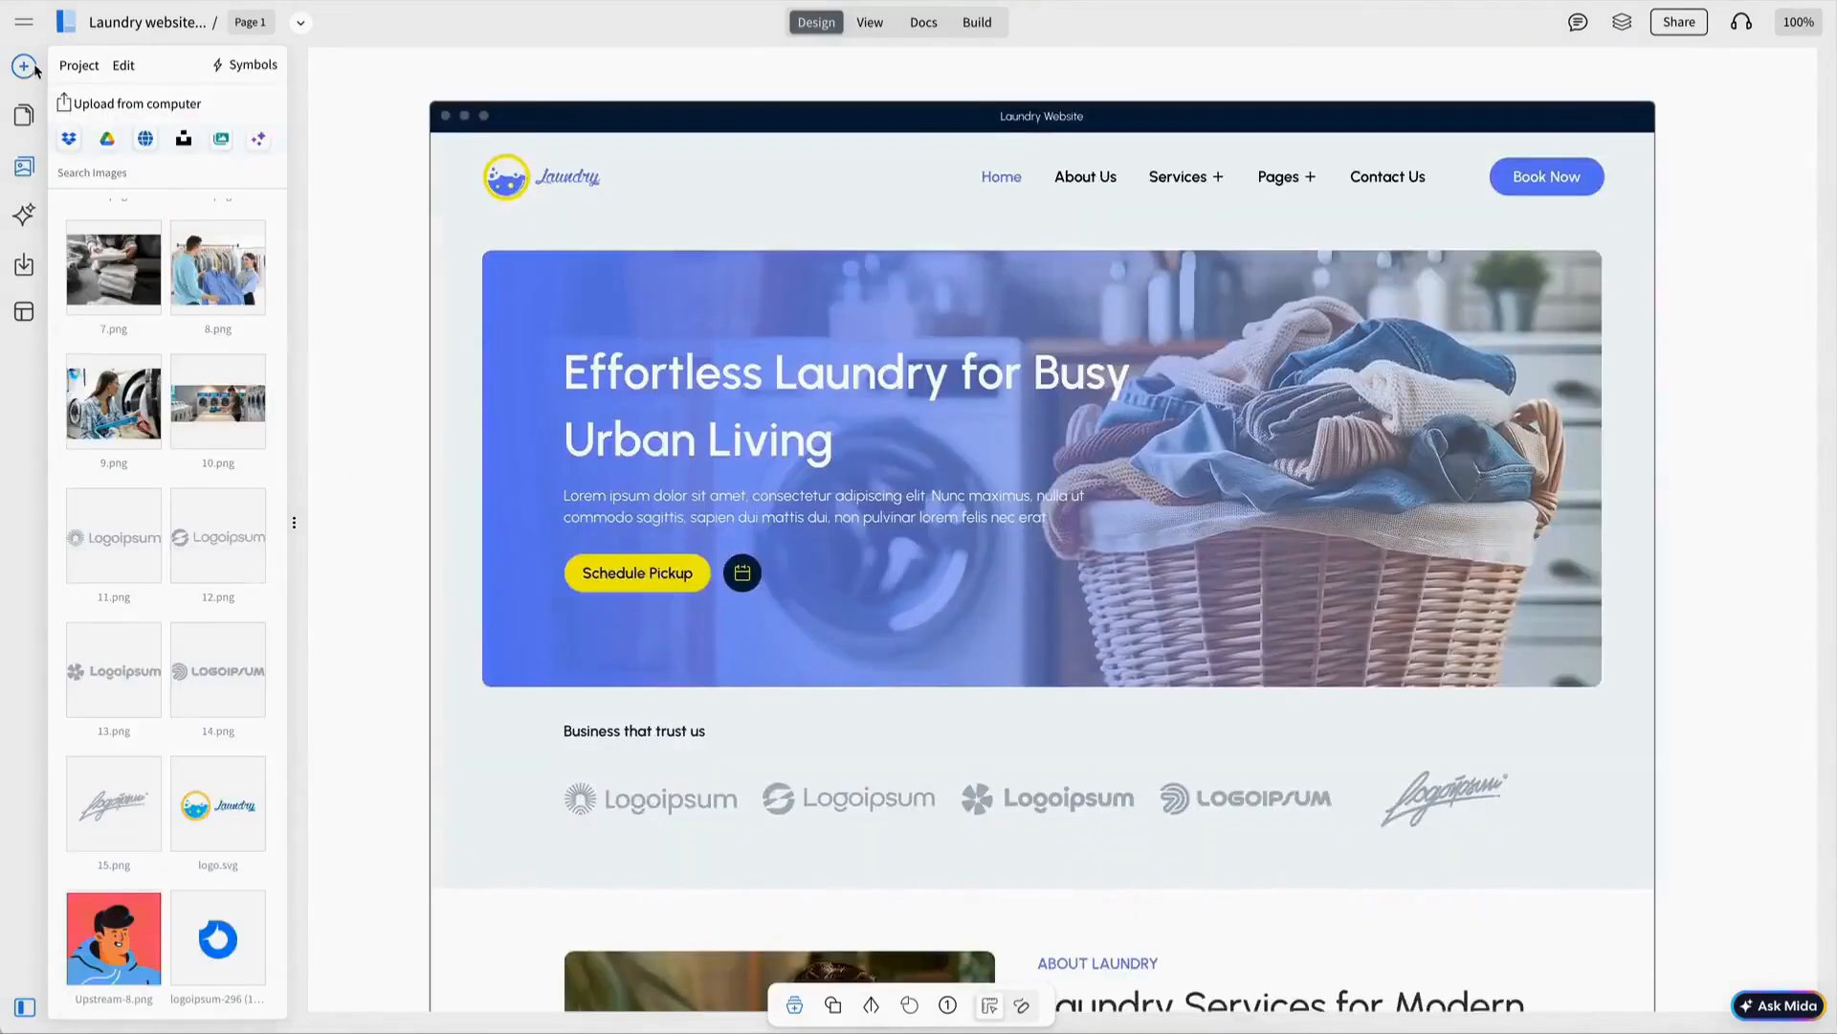
{"action": "left_click", "coordinate": [34, 68]}
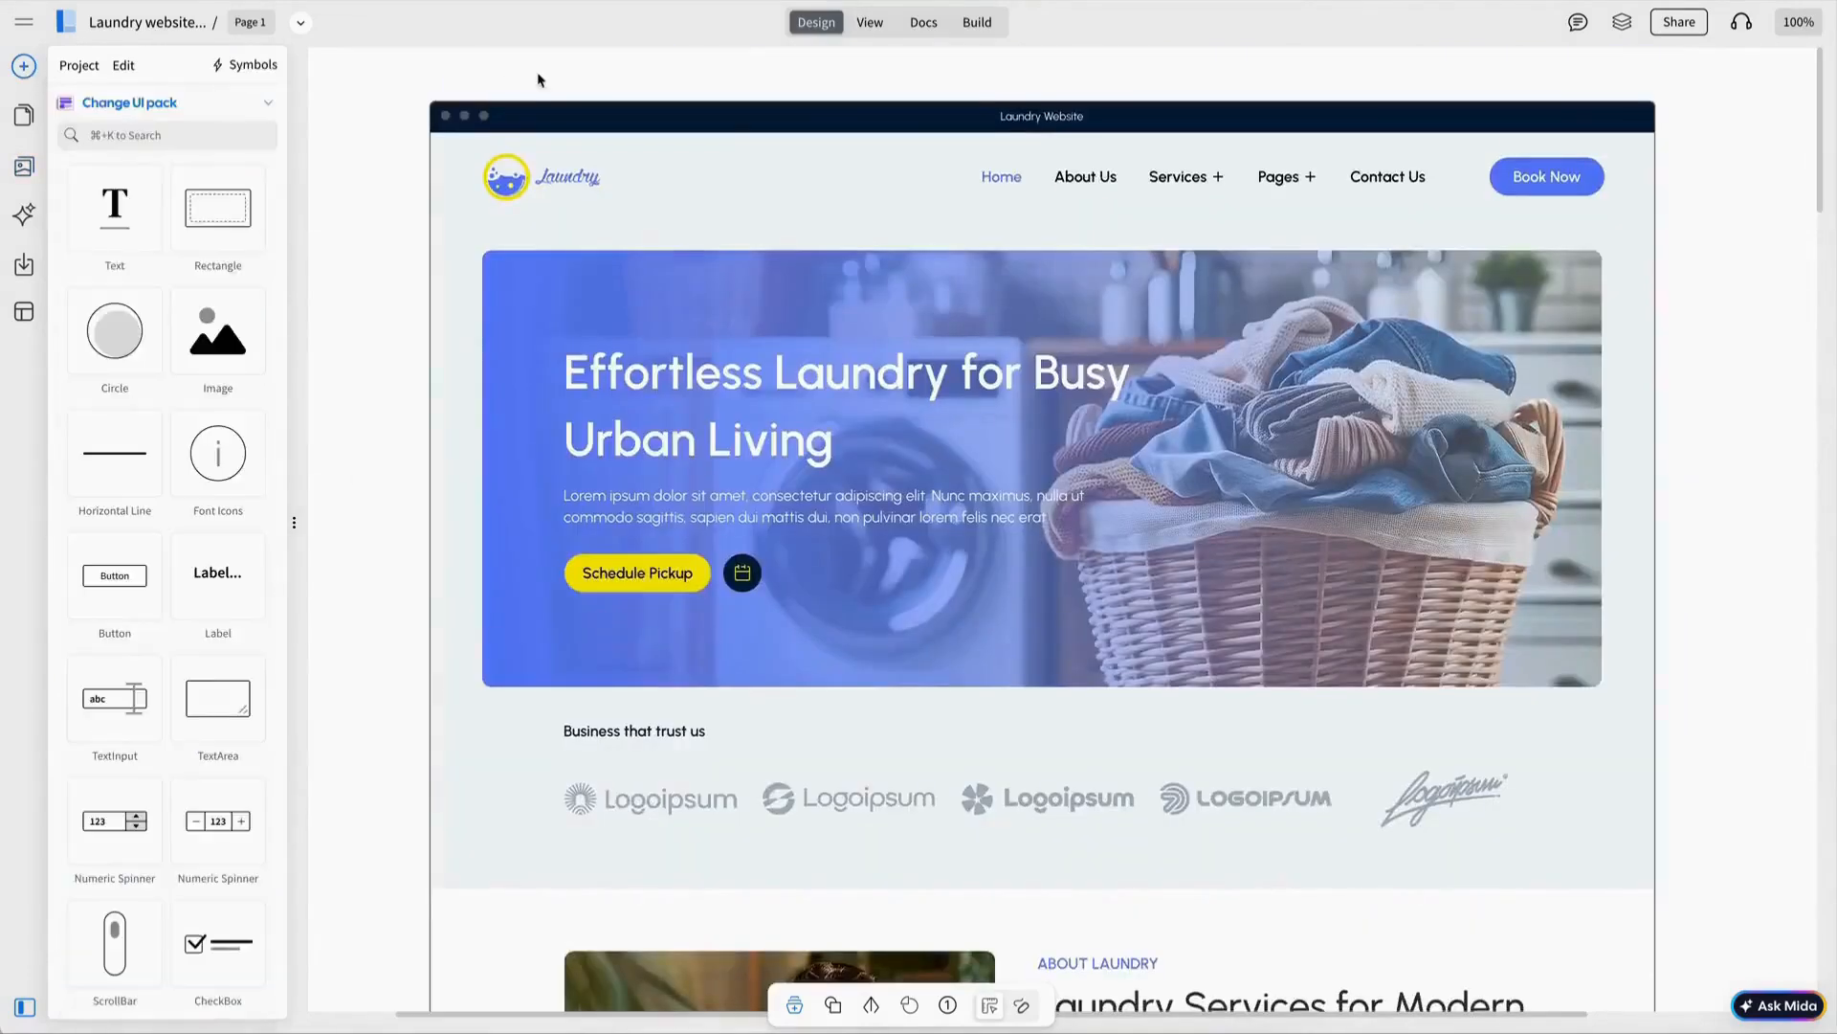
{"action": "scroll", "coordinate": [1097, 309], "scroll_direction": "down", "scroll_amount": 3}
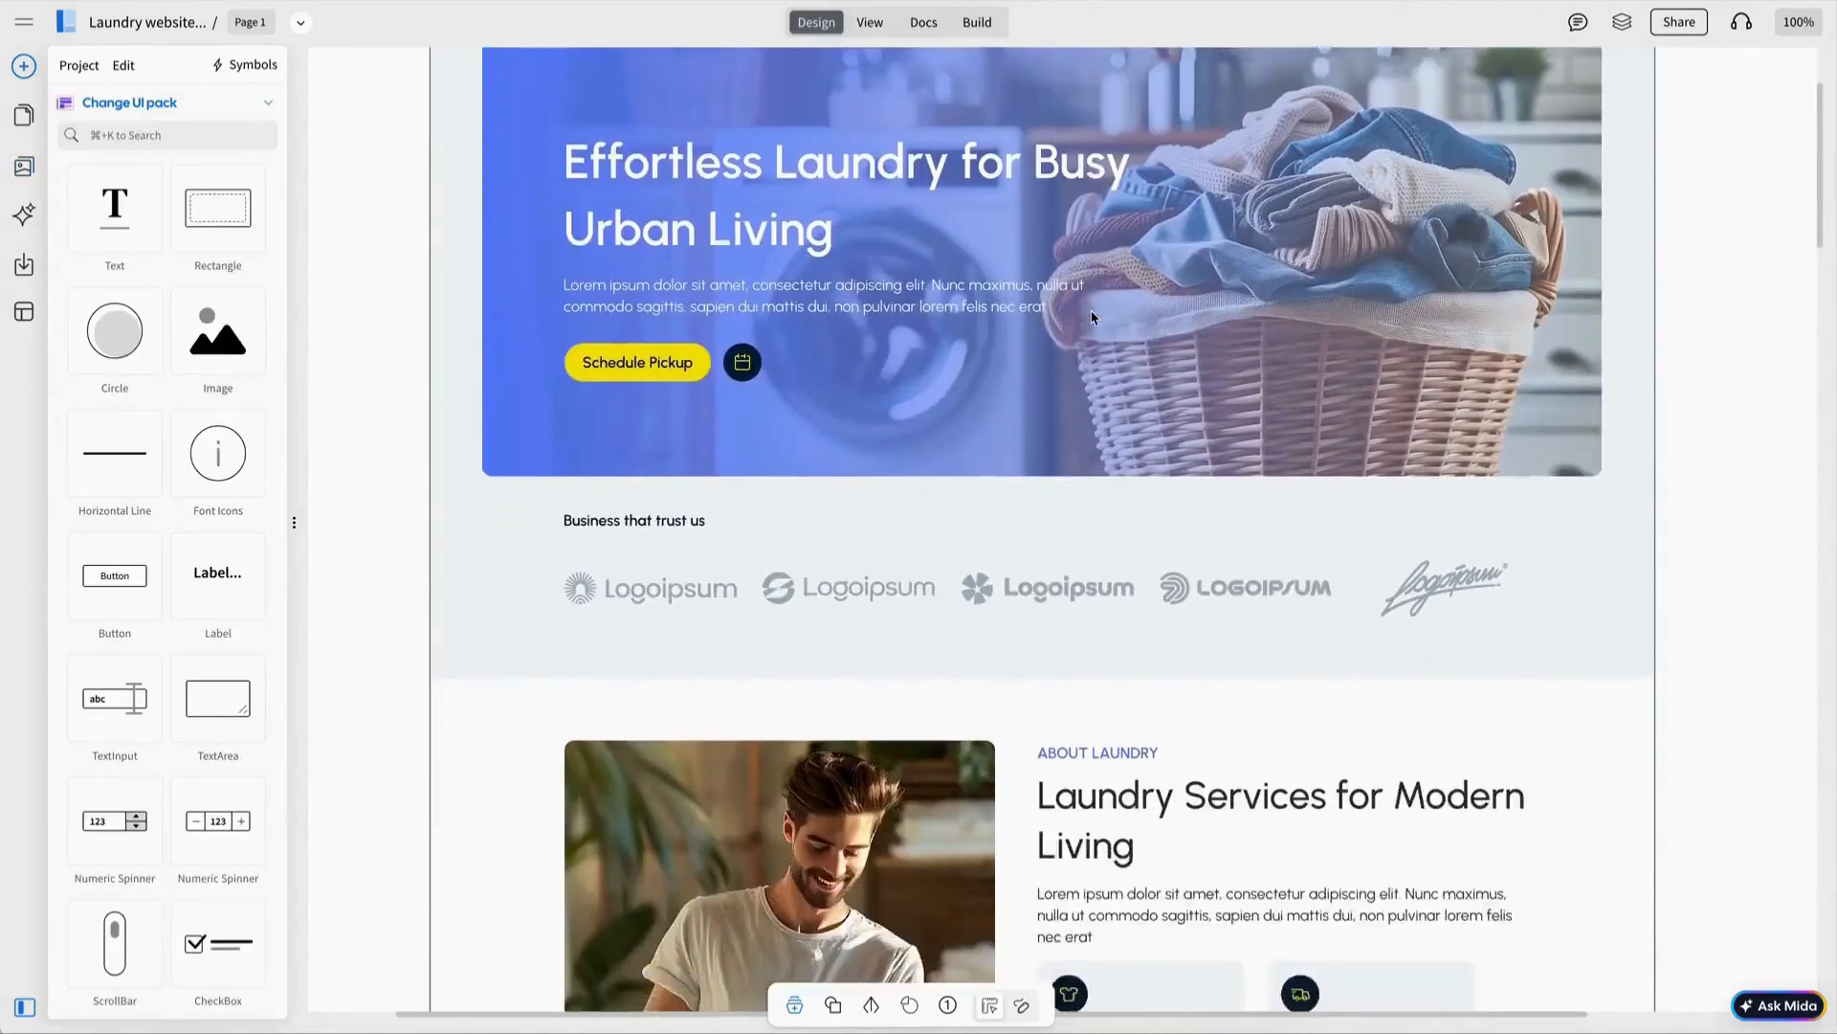
{"action": "scroll", "coordinate": [1099, 326], "scroll_direction": "up", "scroll_amount": 3}
{"action": "scroll", "coordinate": [1101, 350], "scroll_direction": "down", "scroll_amount": 1}
{"action": "scroll", "coordinate": [1100, 350], "scroll_direction": "down", "scroll_amount": 10}
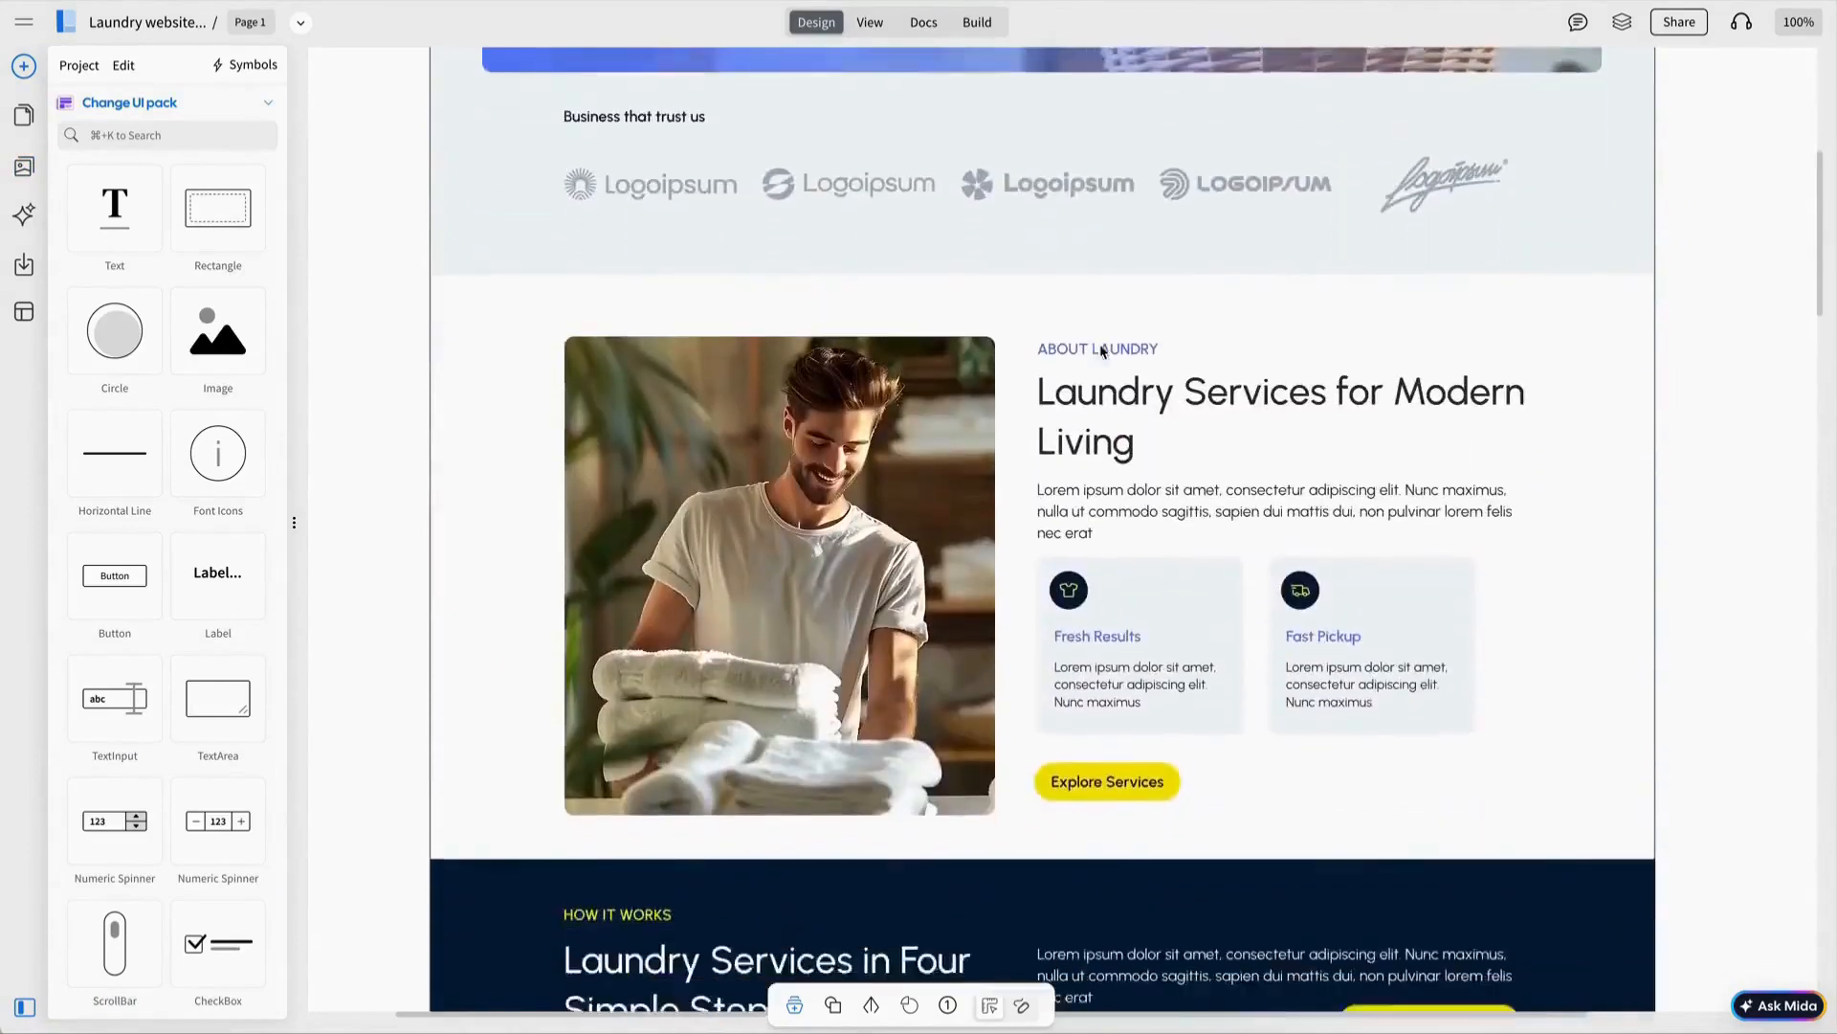
{"action": "scroll", "coordinate": [1101, 351], "scroll_direction": "down", "scroll_amount": 10}
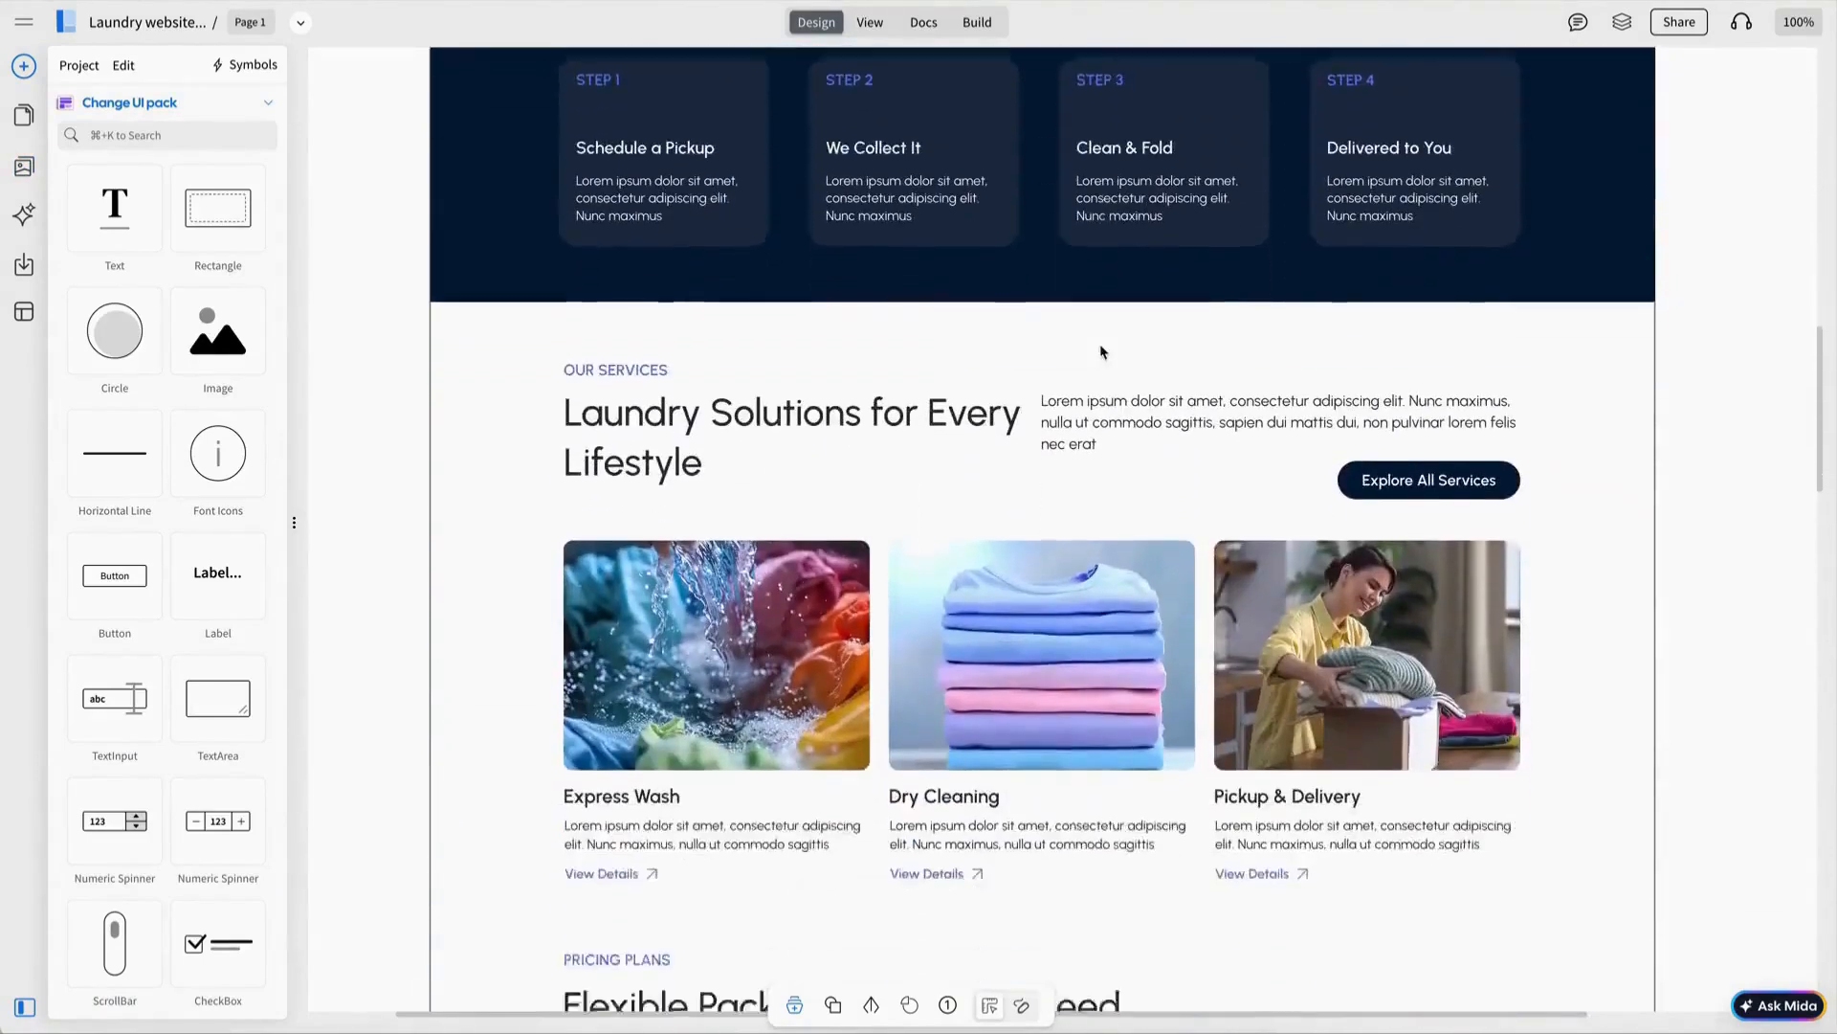
{"action": "scroll", "coordinate": [1101, 351], "scroll_direction": "down", "scroll_amount": 9}
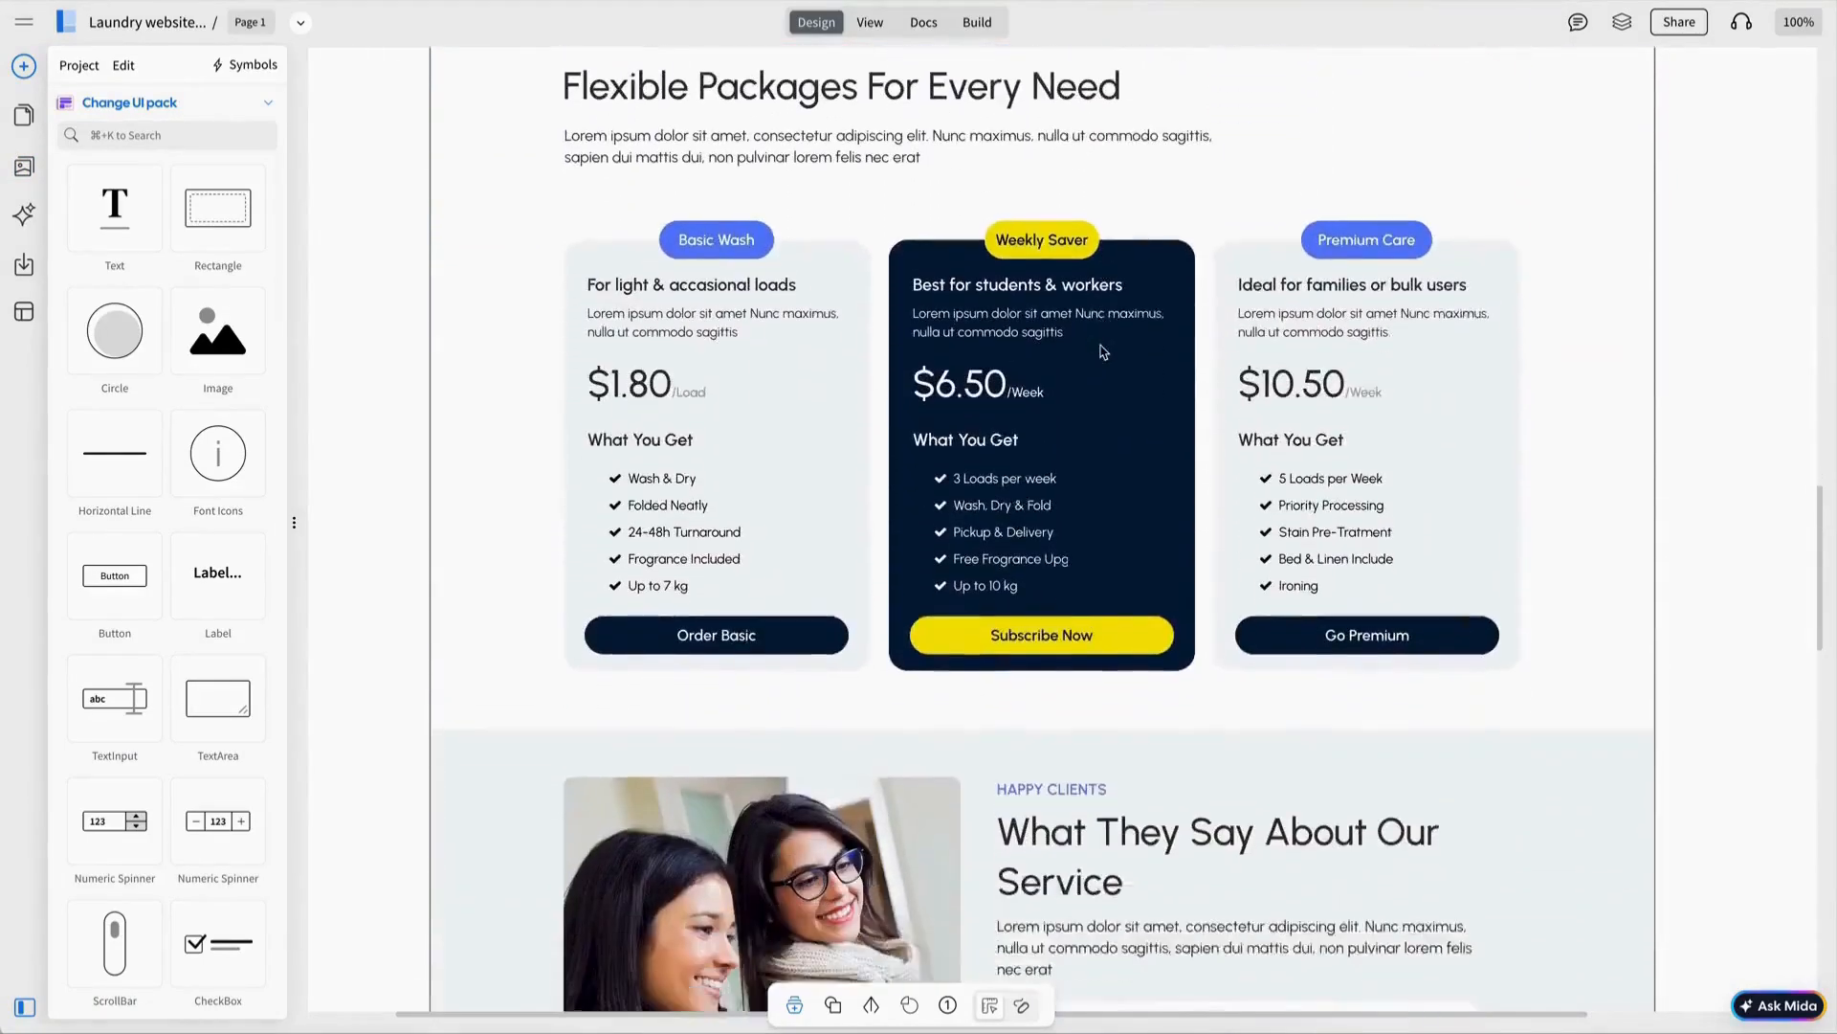
{"action": "scroll", "coordinate": [1102, 351], "scroll_direction": "down", "scroll_amount": 10}
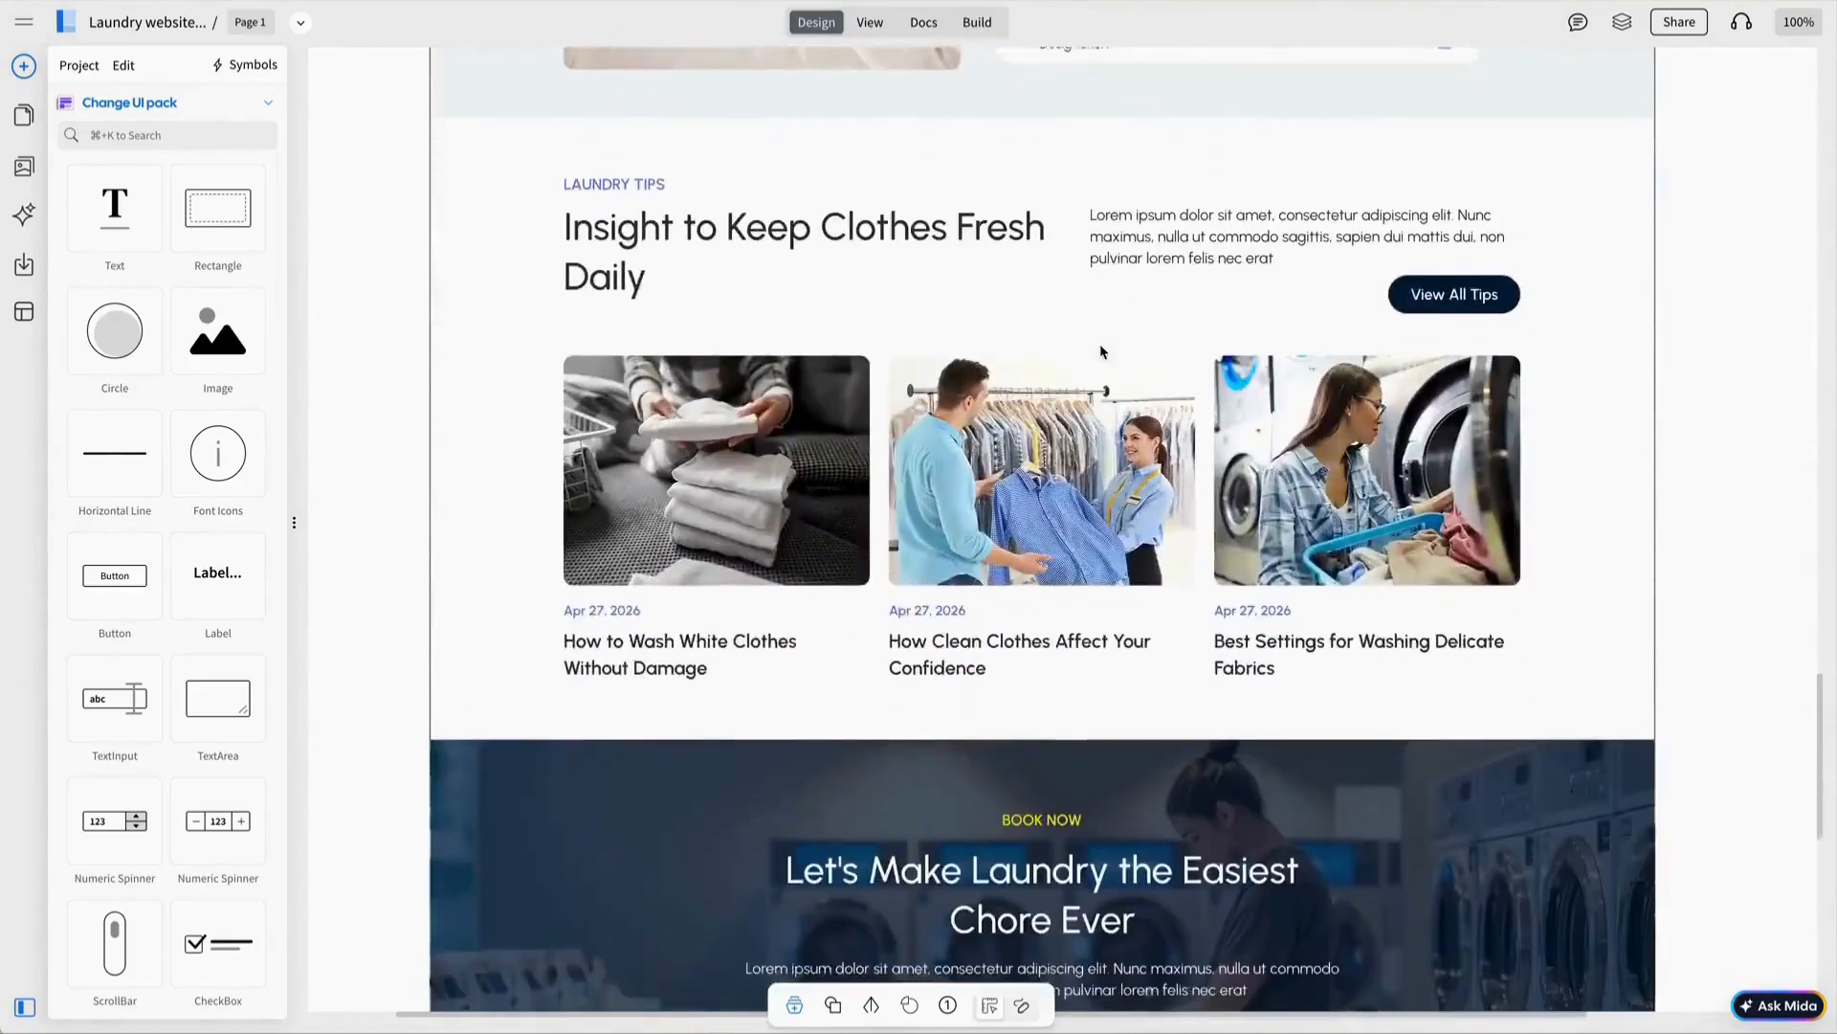
{"action": "scroll", "coordinate": [1101, 351], "scroll_direction": "down", "scroll_amount": 4}
{"action": "scroll", "coordinate": [1101, 351], "scroll_direction": "up", "scroll_amount": 20}
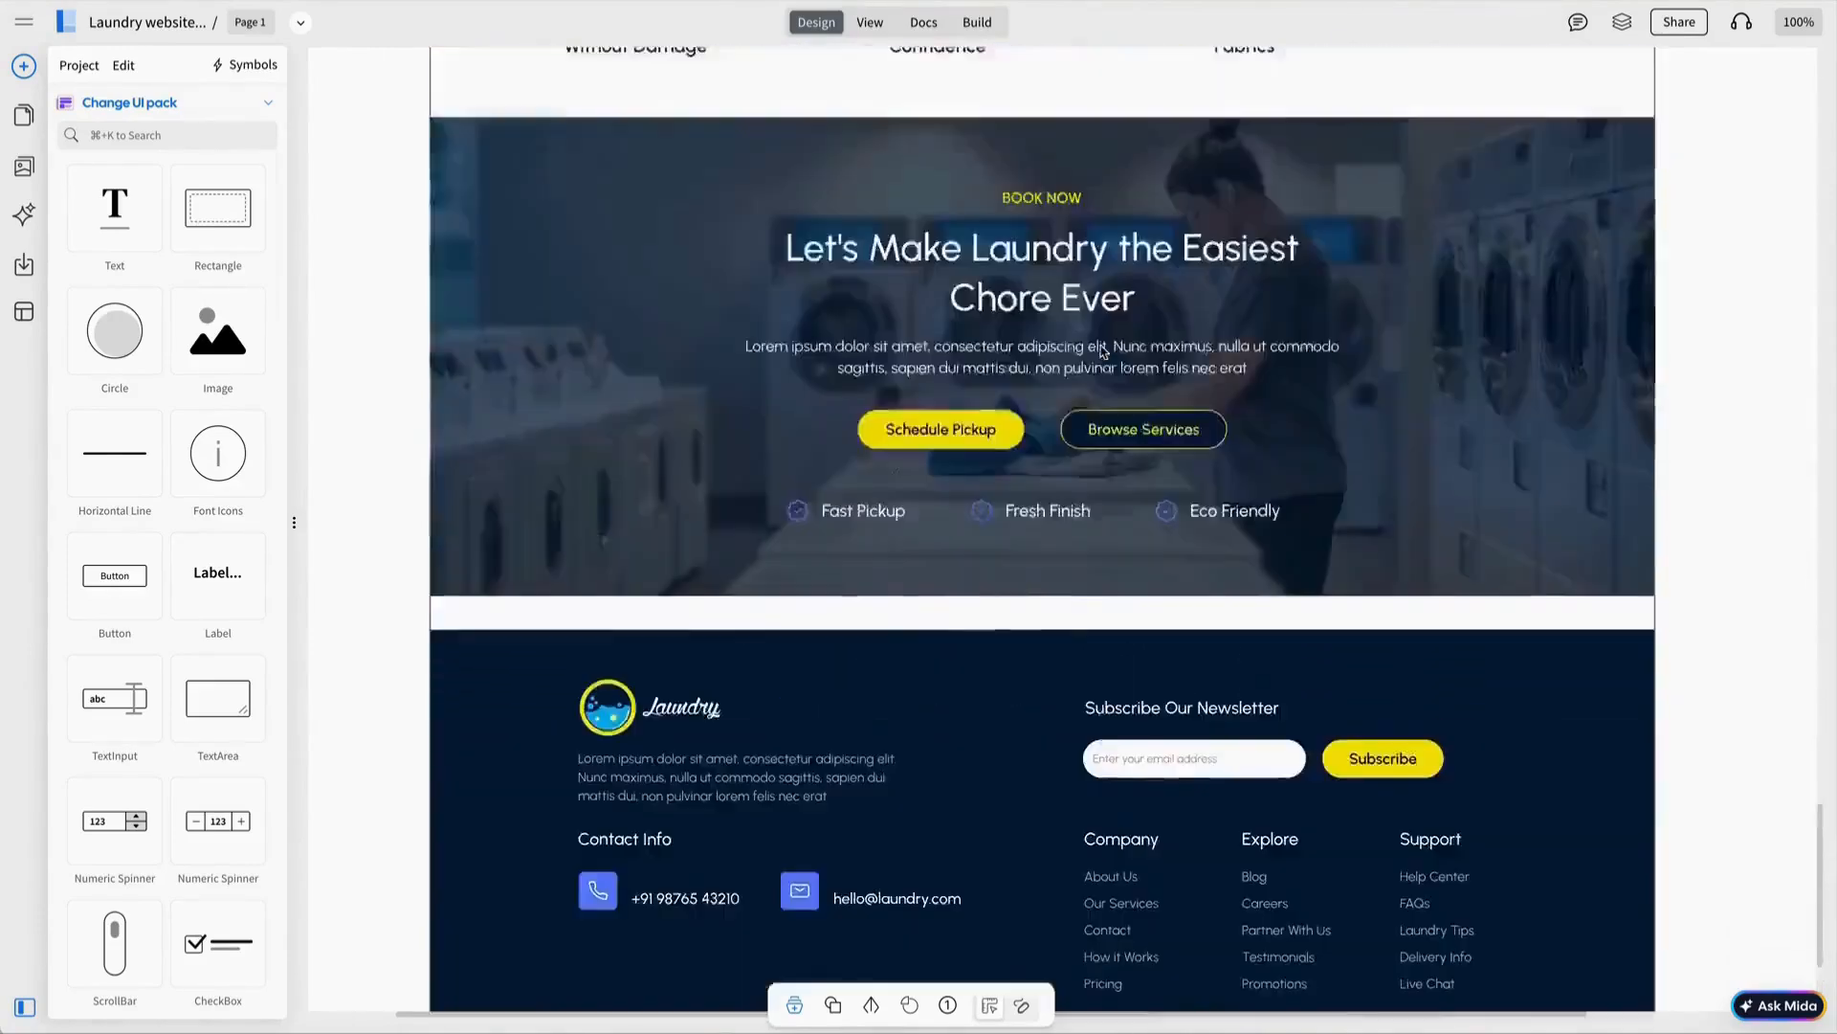
{"action": "scroll", "coordinate": [1101, 352], "scroll_direction": "up", "scroll_amount": 3}
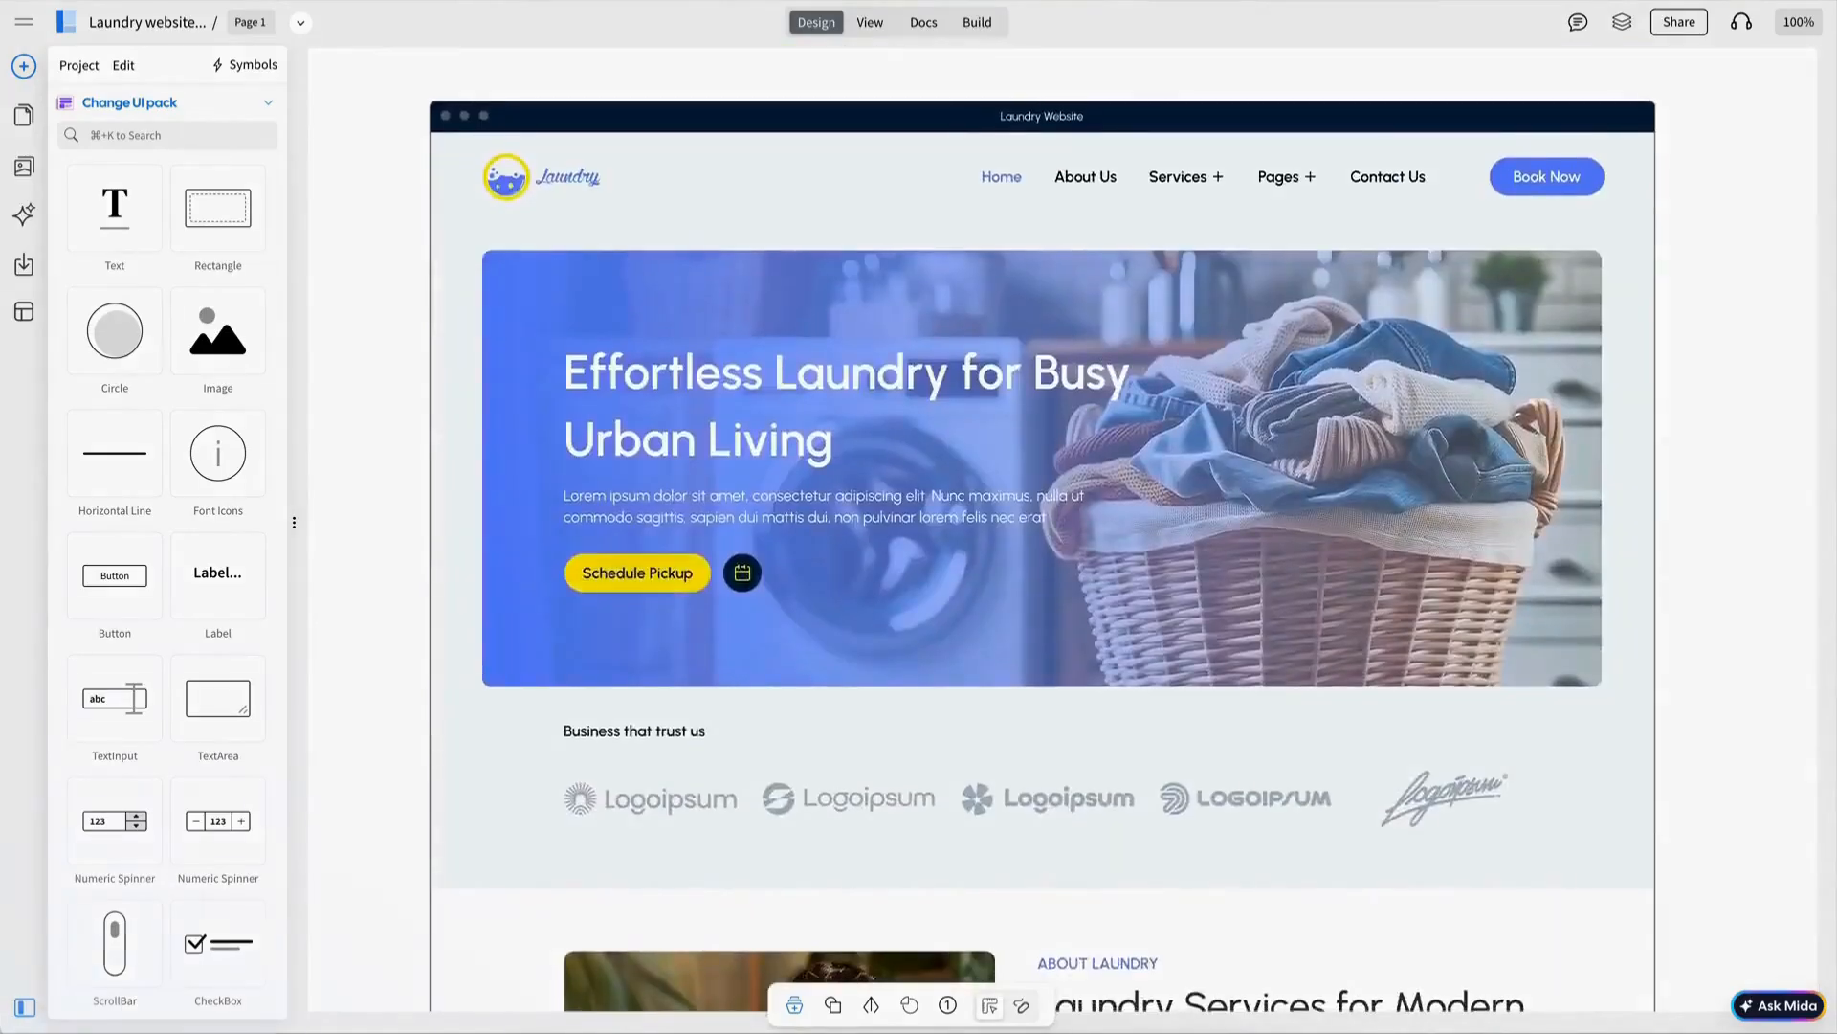